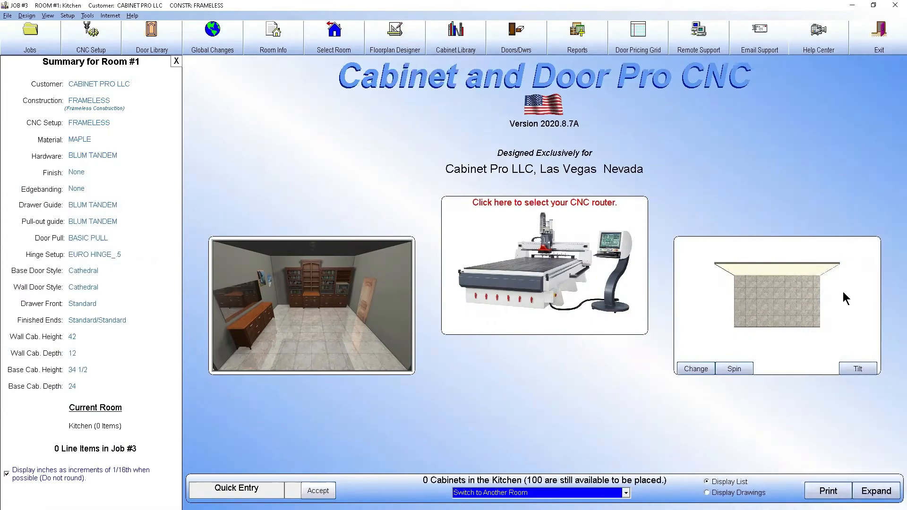
- Open the kitchen floorplan and delete its existing layout with all cabinets in the room
{"action": "left_click", "coordinate": [796, 280]}
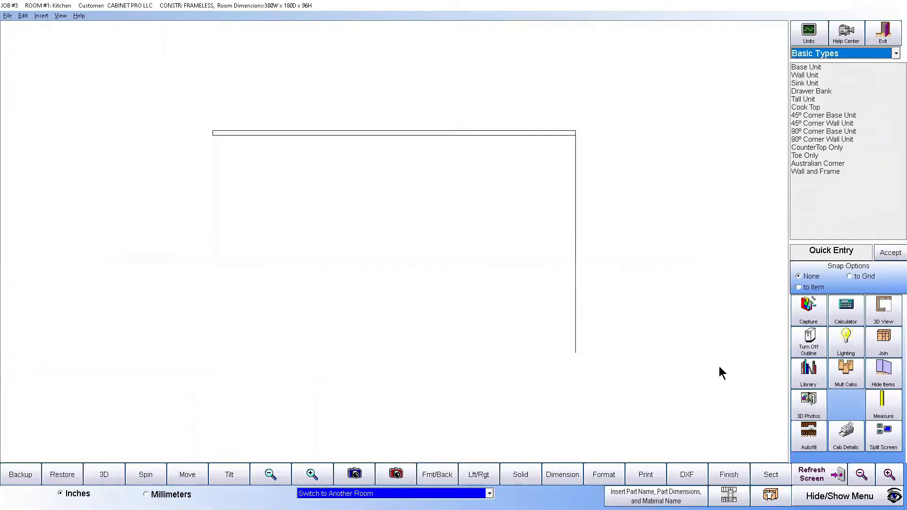
{"action": "left_click", "coordinate": [8, 17]}
{"action": "left_click", "coordinate": [28, 27]}
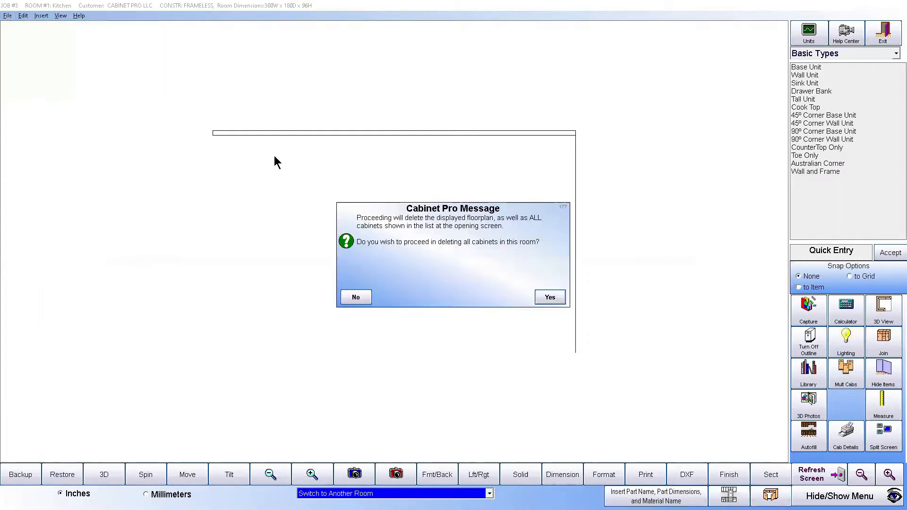
{"action": "left_click", "coordinate": [543, 299]}
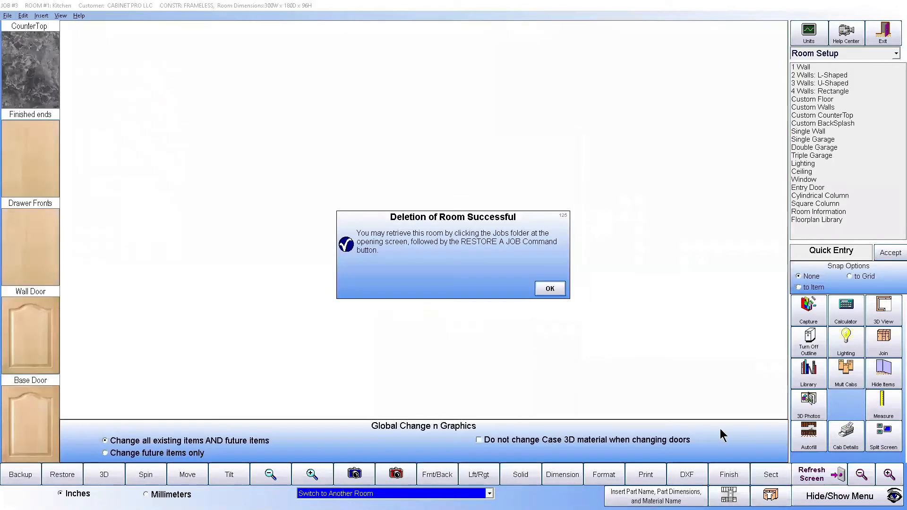
{"action": "left_click", "coordinate": [548, 287]}
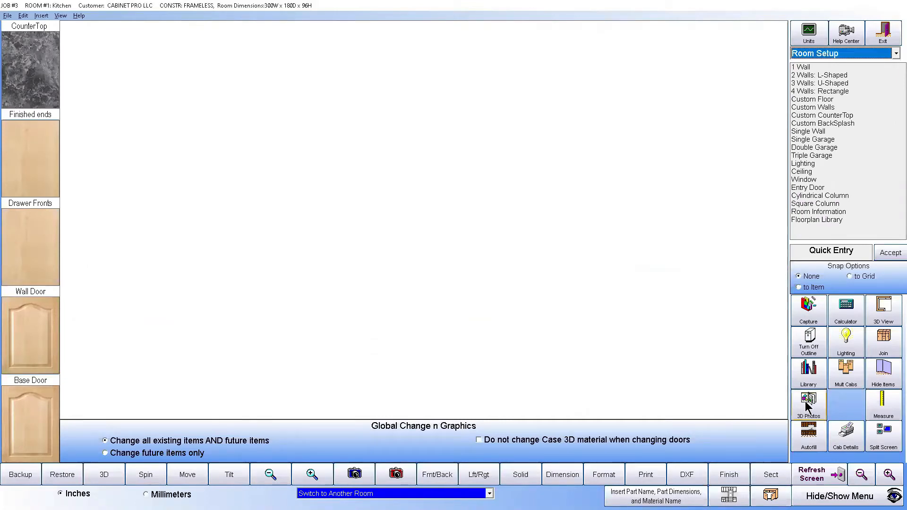
- Create a one-wall room from the Room Setup options and tilt it into a 3D view
{"action": "left_click", "coordinate": [894, 54]}
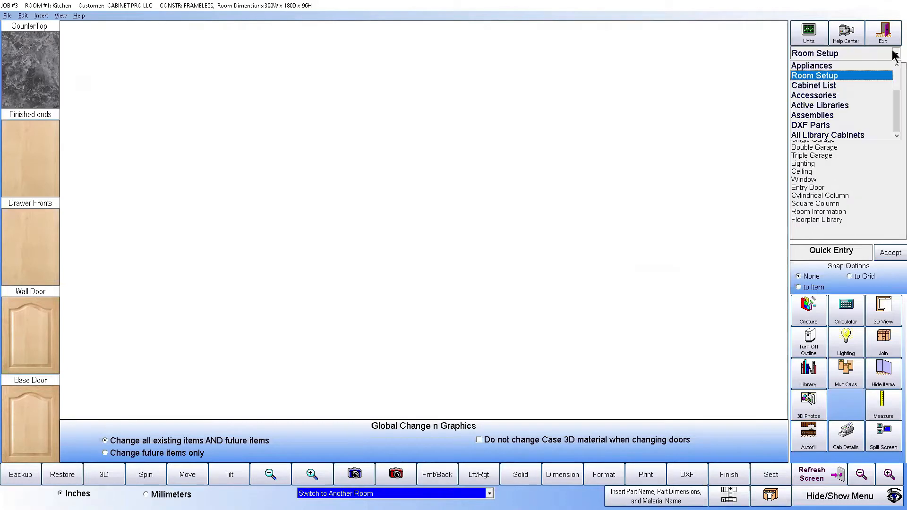
{"action": "left_click", "coordinate": [865, 76]}
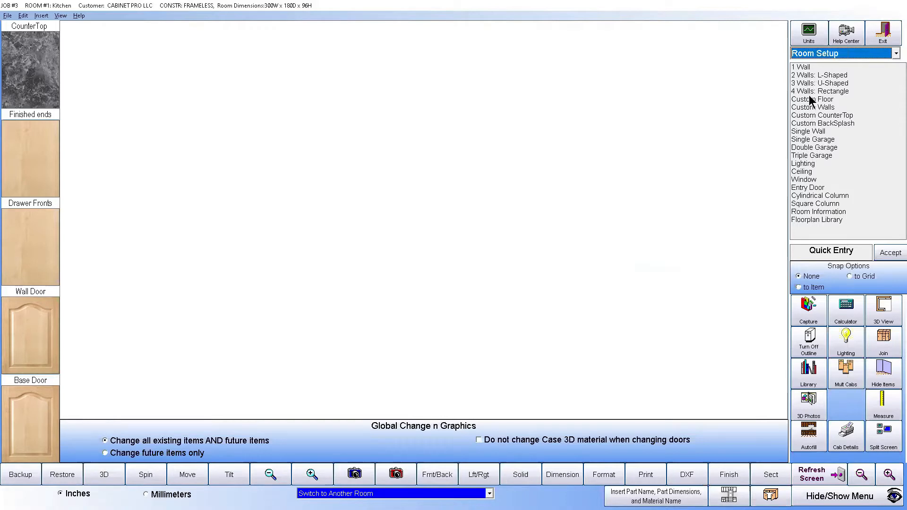
{"action": "left_click", "coordinate": [805, 68]}
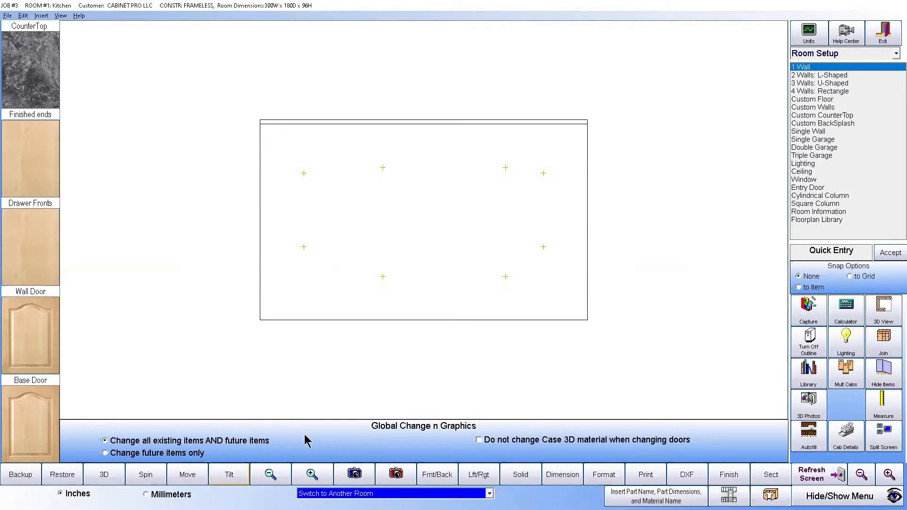
{"action": "left_click", "coordinate": [229, 474]}
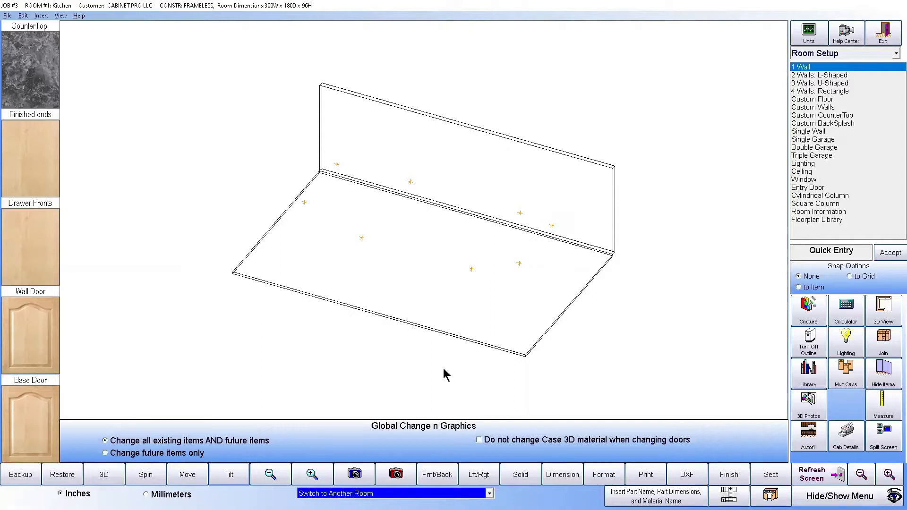
{"action": "left_click", "coordinate": [811, 437]}
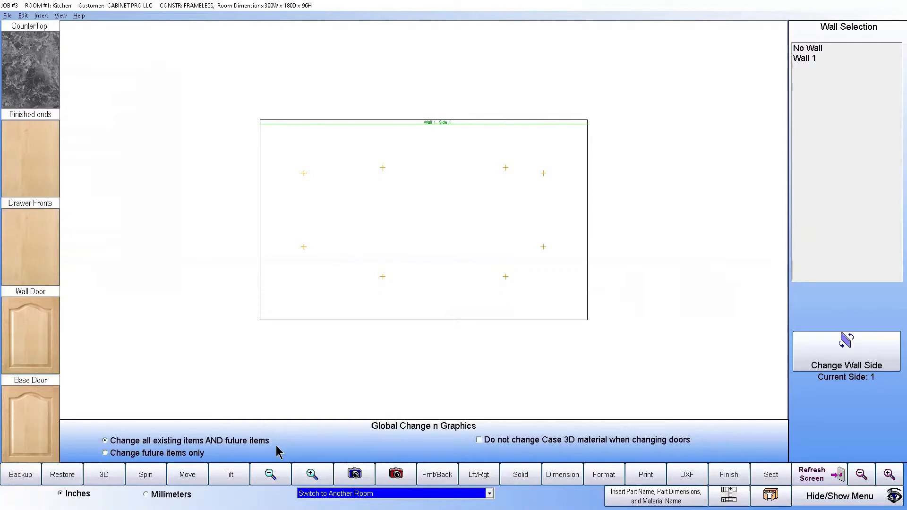
{"action": "left_click", "coordinate": [233, 472]}
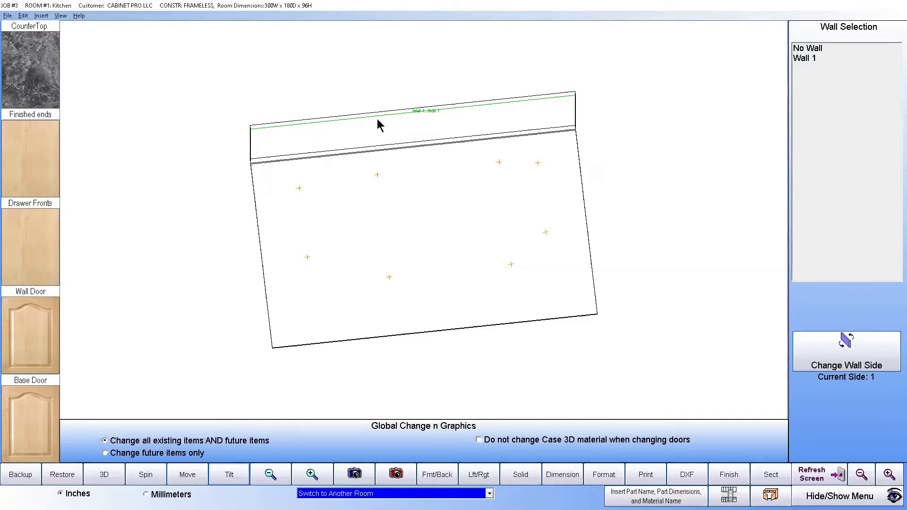
{"action": "left_click", "coordinate": [814, 478]}
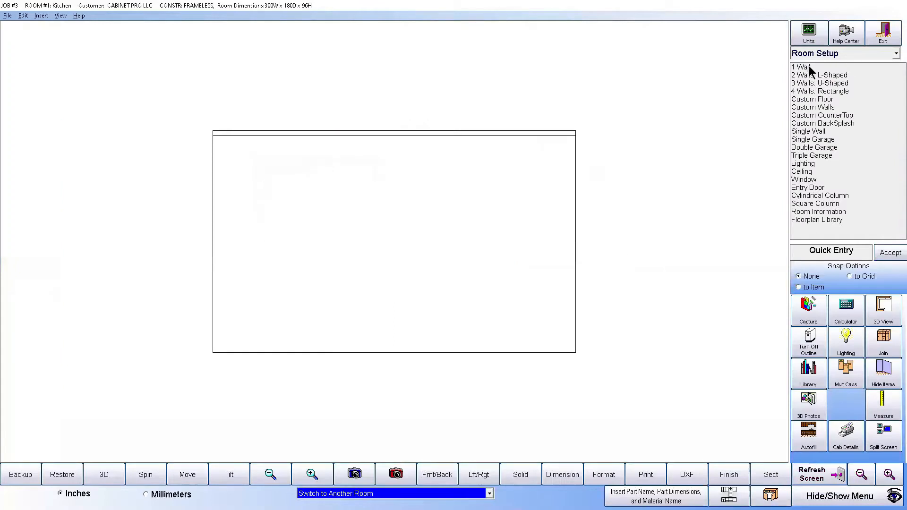
- Start Autofill for Wall 1, trying the other wall side before choosing side 1 for the cabinets
{"action": "left_click", "coordinate": [808, 67]}
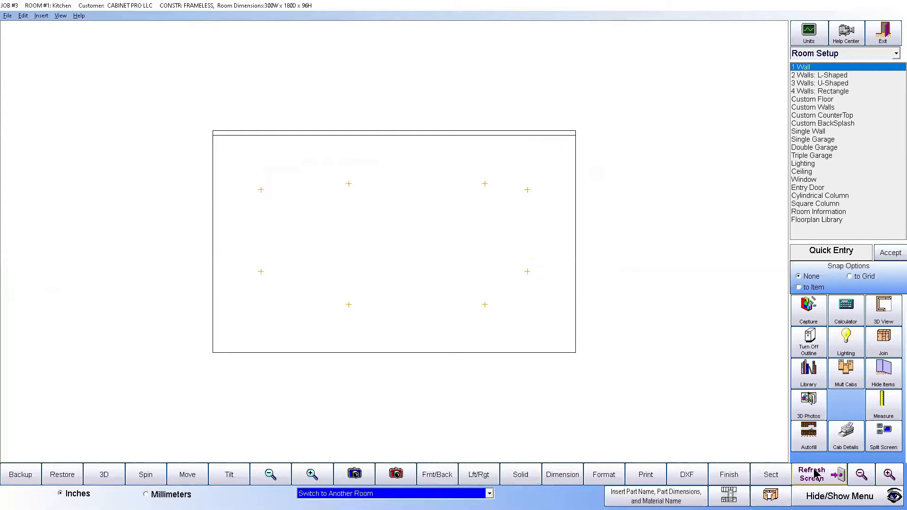
{"action": "left_click", "coordinate": [809, 433]}
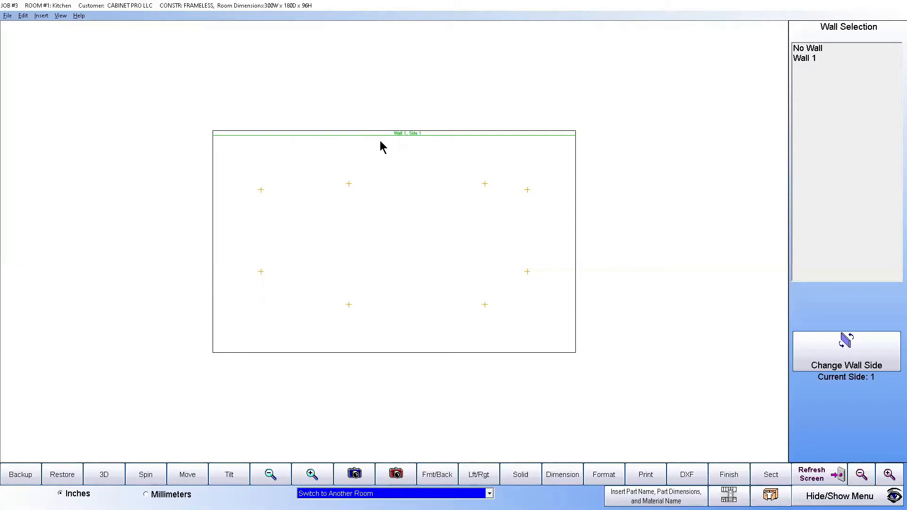
{"action": "left_click", "coordinate": [857, 356]}
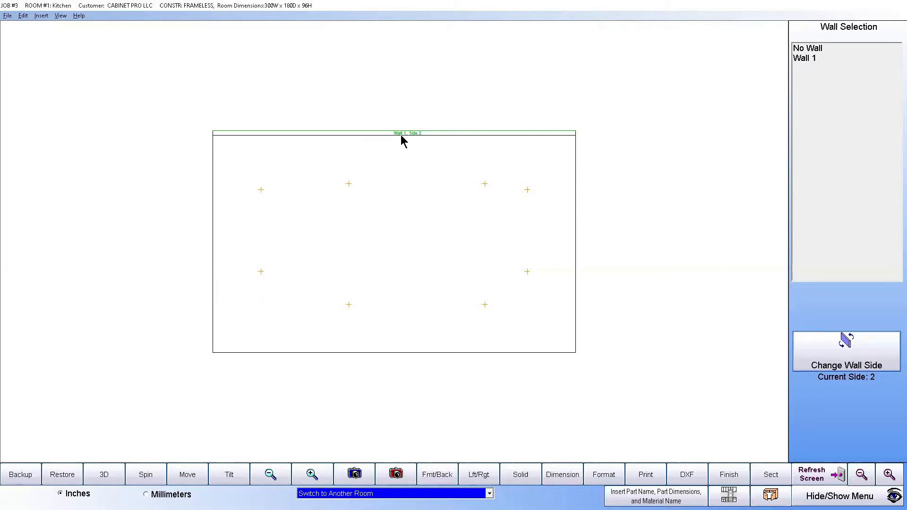
{"action": "left_click", "coordinate": [238, 469]}
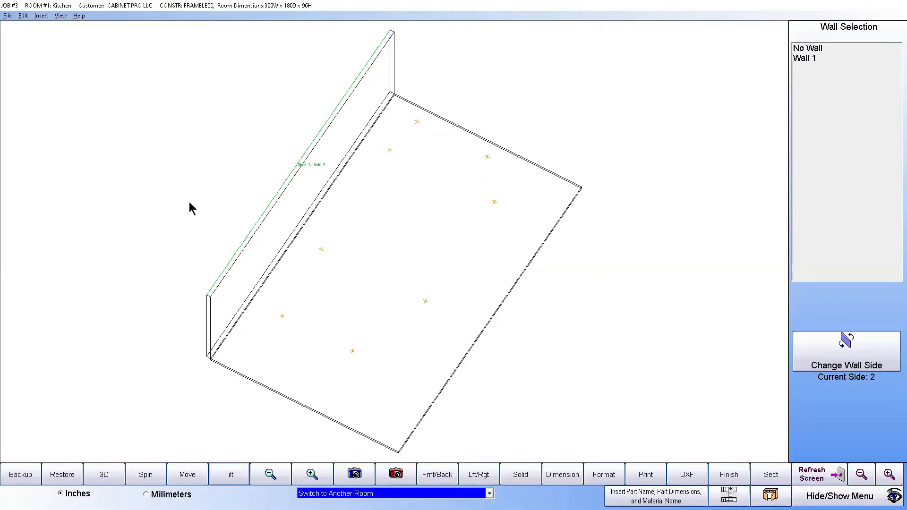
{"action": "left_click", "coordinate": [839, 355]}
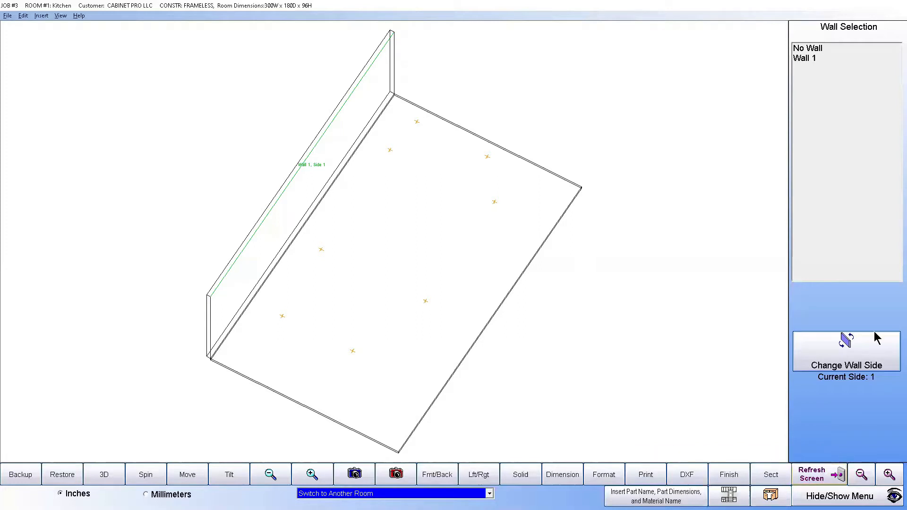
{"action": "left_click", "coordinate": [809, 60]}
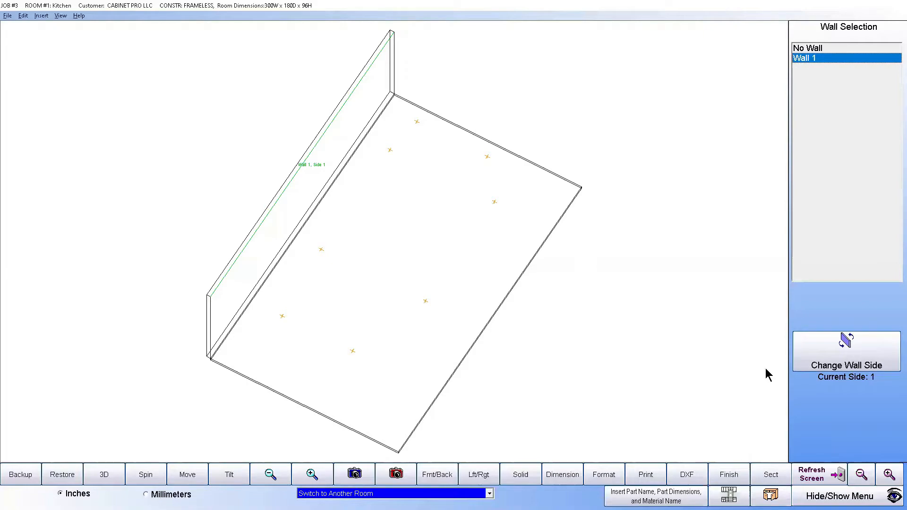
{"action": "left_click", "coordinate": [770, 494]}
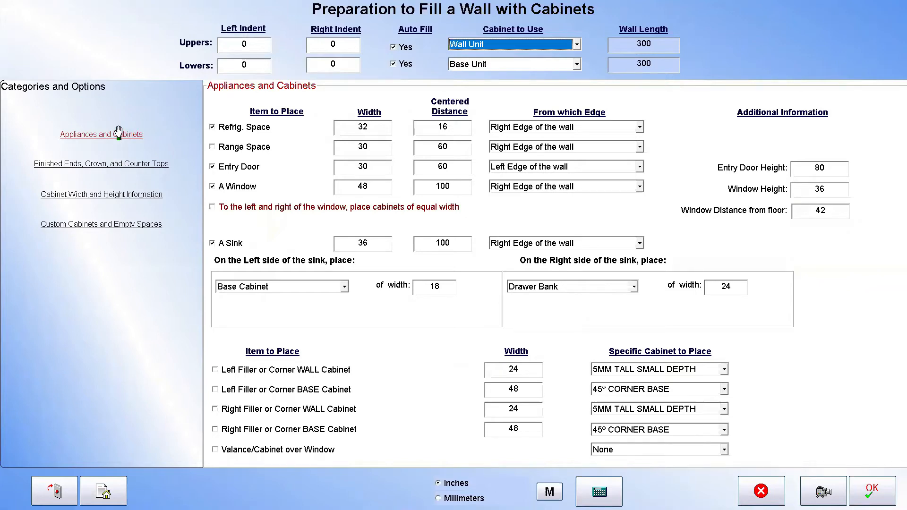
- Review all the autofill option categories and fill the wall with cabinets and appliances using the existing settings
{"action": "left_click", "coordinate": [118, 163]}
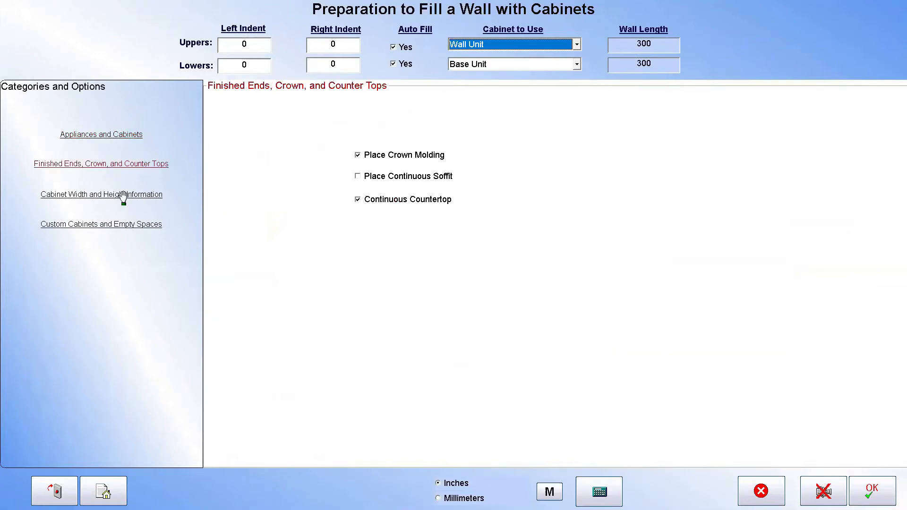
{"action": "left_click", "coordinate": [121, 195]}
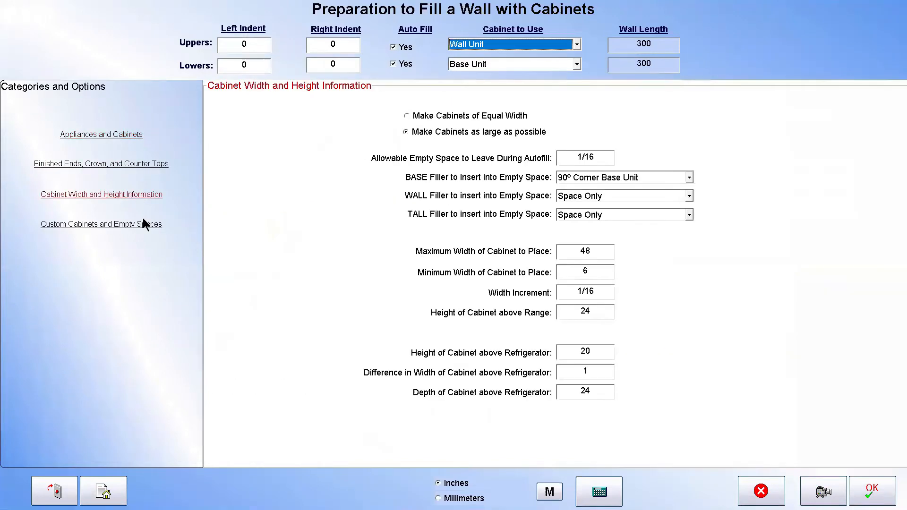
{"action": "left_click", "coordinate": [119, 223]}
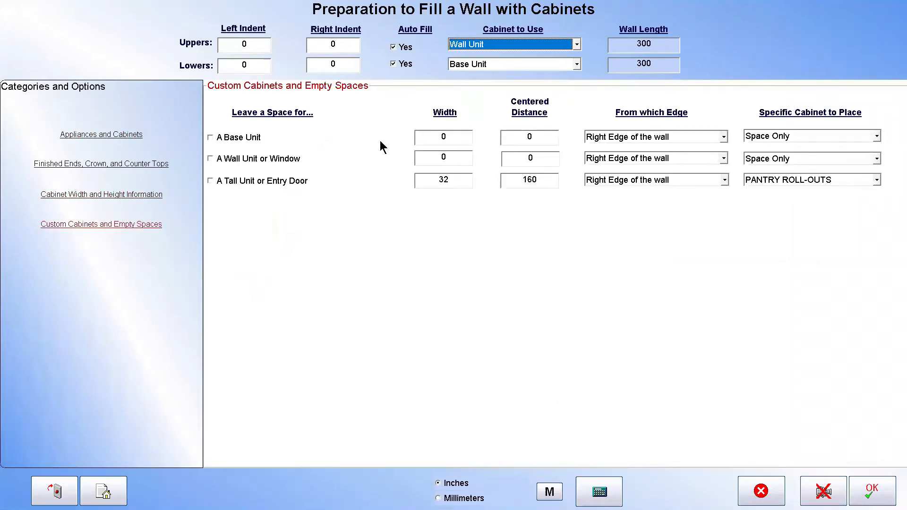
{"action": "left_click", "coordinate": [110, 135]}
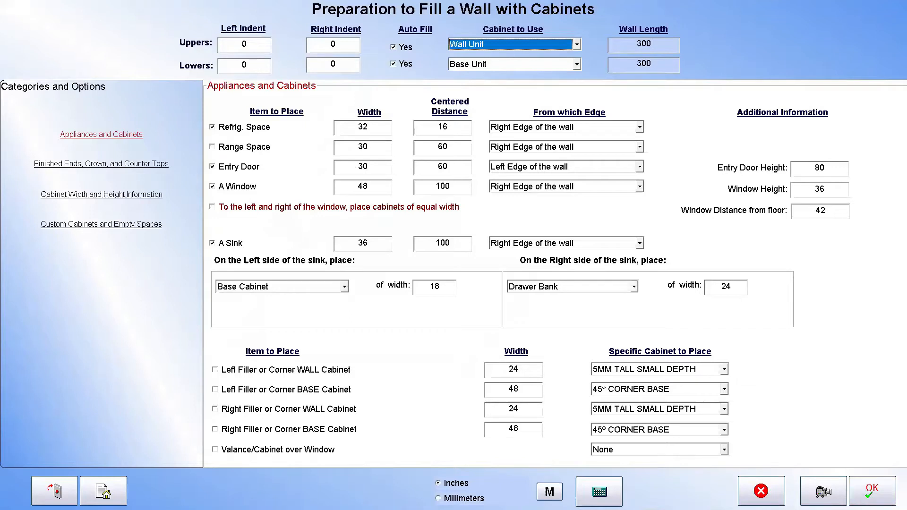
{"action": "left_click", "coordinate": [876, 496]}
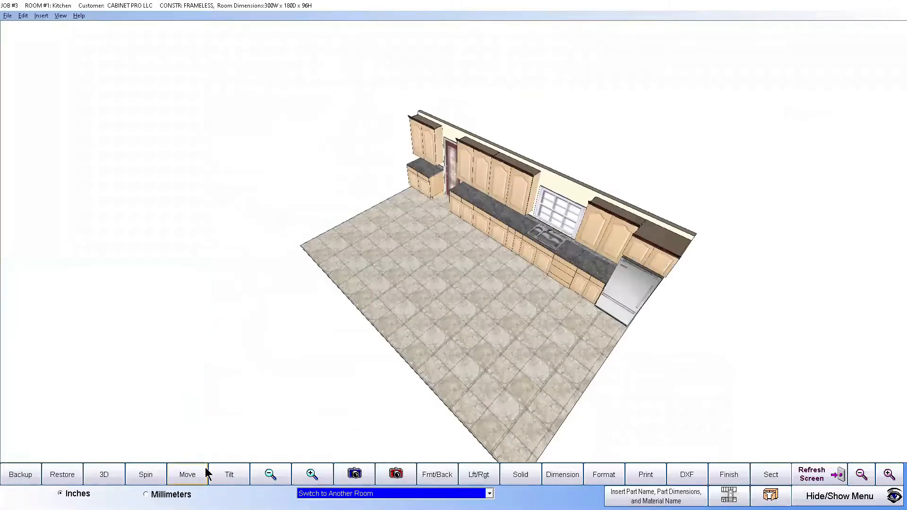
- Give the wall cabinet on the far side of the entry door a right finished end and redraw it
{"action": "left_click", "coordinate": [231, 471]}
{"action": "left_click_drag", "start_coordinate": [234, 465], "coordinate": [244, 451]}
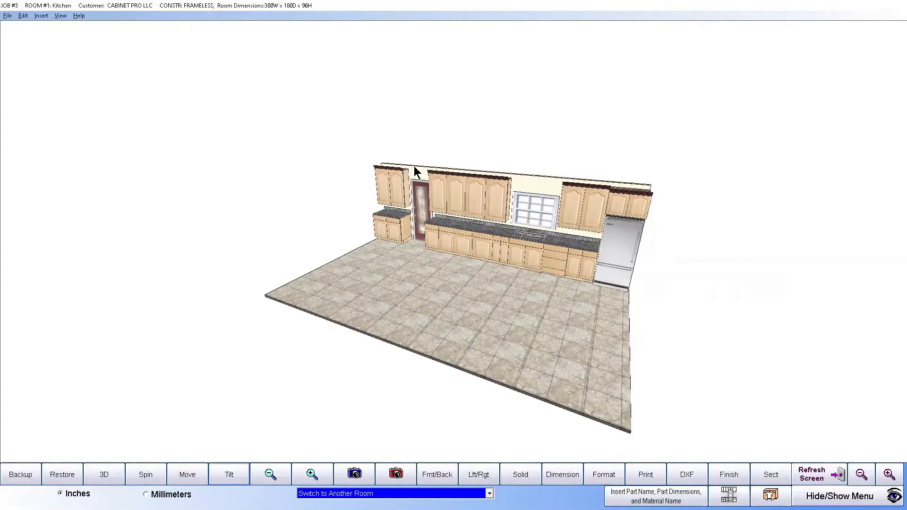
{"action": "left_click", "coordinate": [312, 475]}
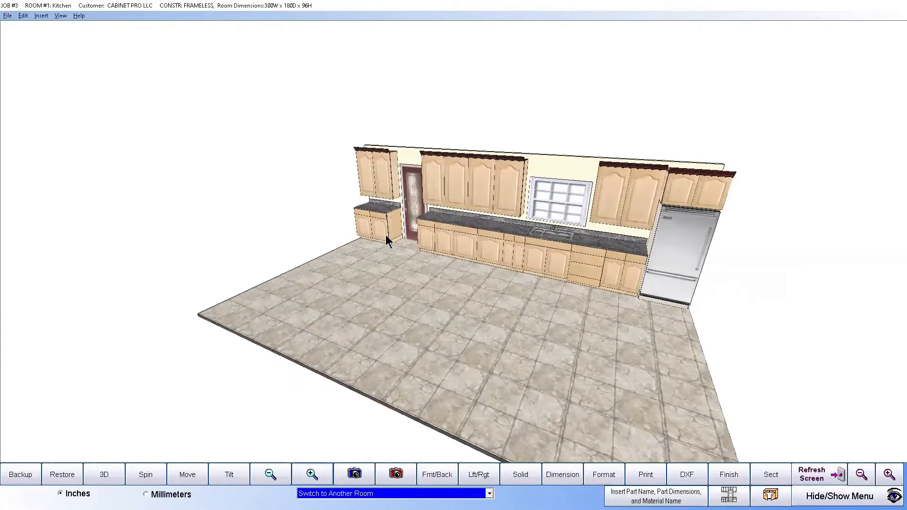
{"action": "left_click", "coordinate": [382, 175]}
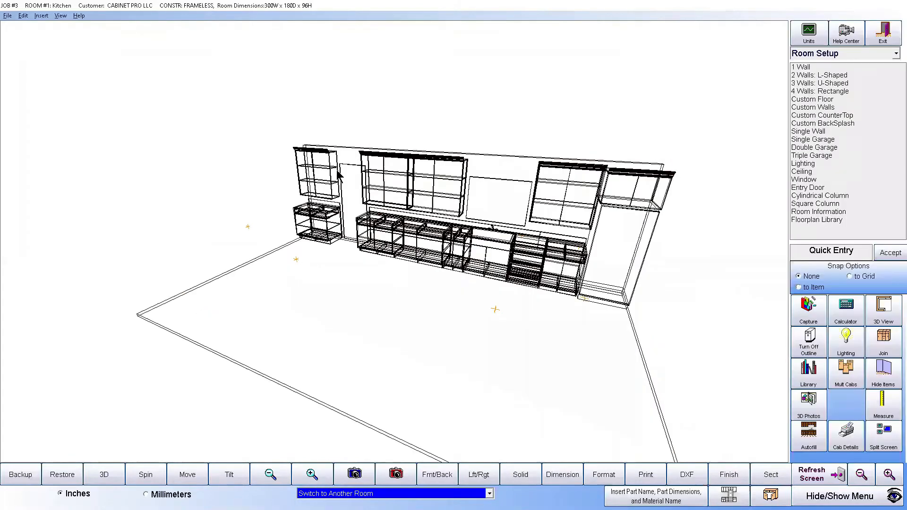
{"action": "left_click", "coordinate": [323, 177]}
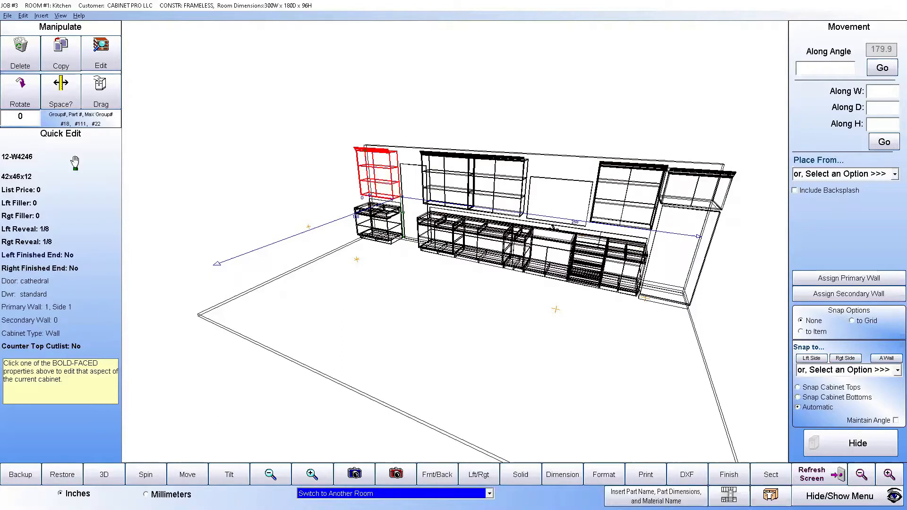
{"action": "left_click", "coordinate": [46, 269]}
{"action": "left_click", "coordinate": [46, 268]}
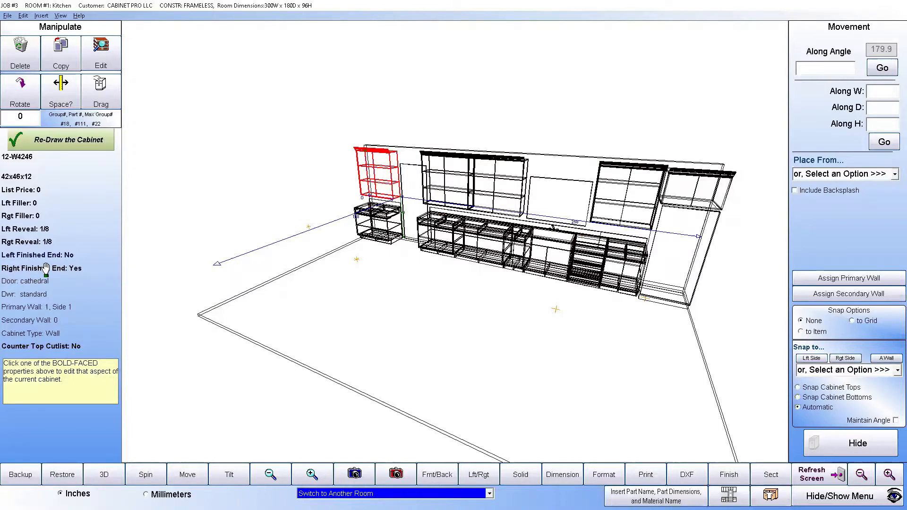
{"action": "left_click", "coordinate": [66, 141]}
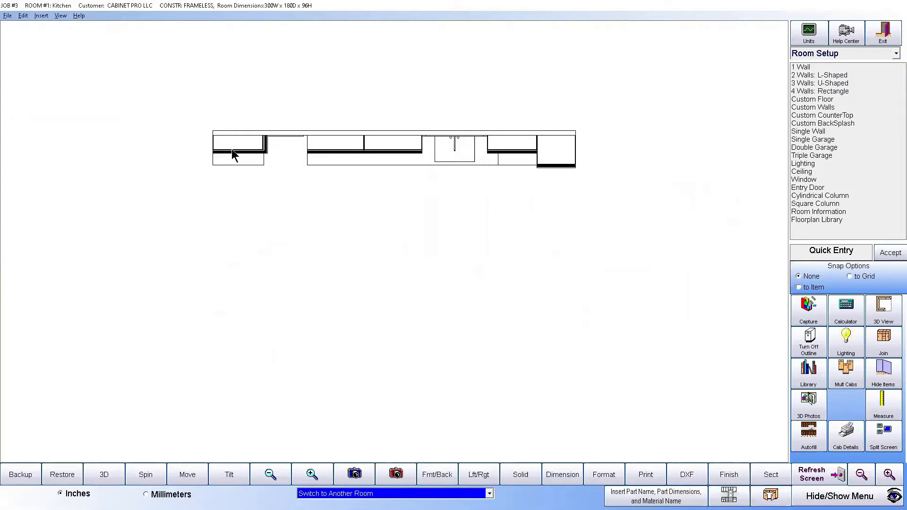
- Show the elevation of Wall 1, side 1, and add dimensions to it
{"action": "left_click", "coordinate": [229, 474]}
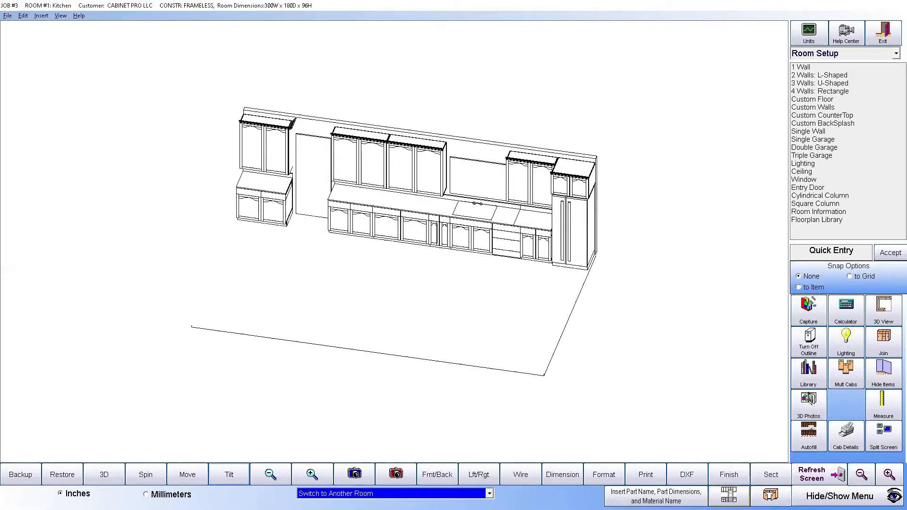
{"action": "left_click", "coordinate": [729, 495]}
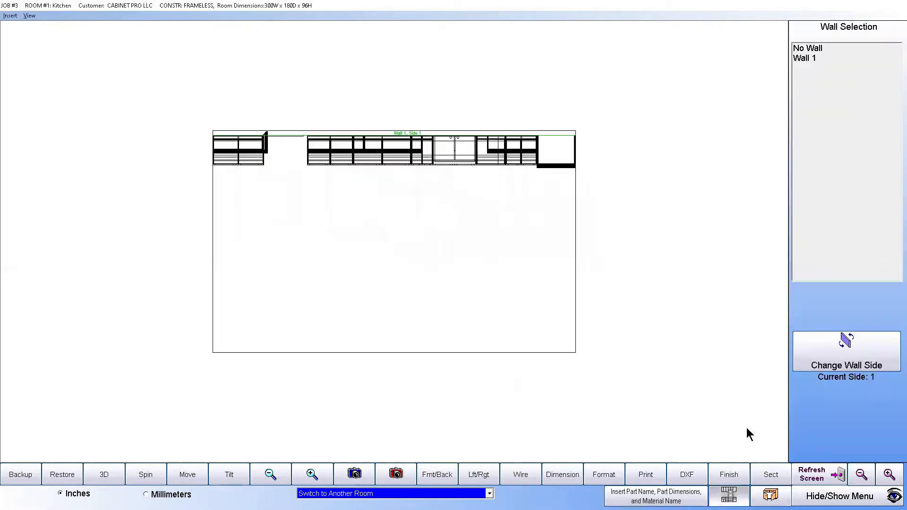
{"action": "left_click", "coordinate": [806, 59]}
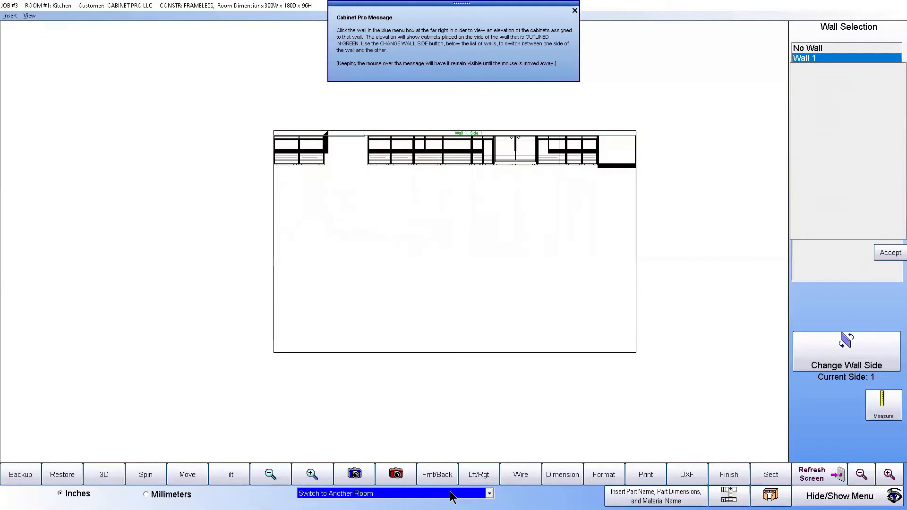
{"action": "left_click", "coordinate": [565, 476]}
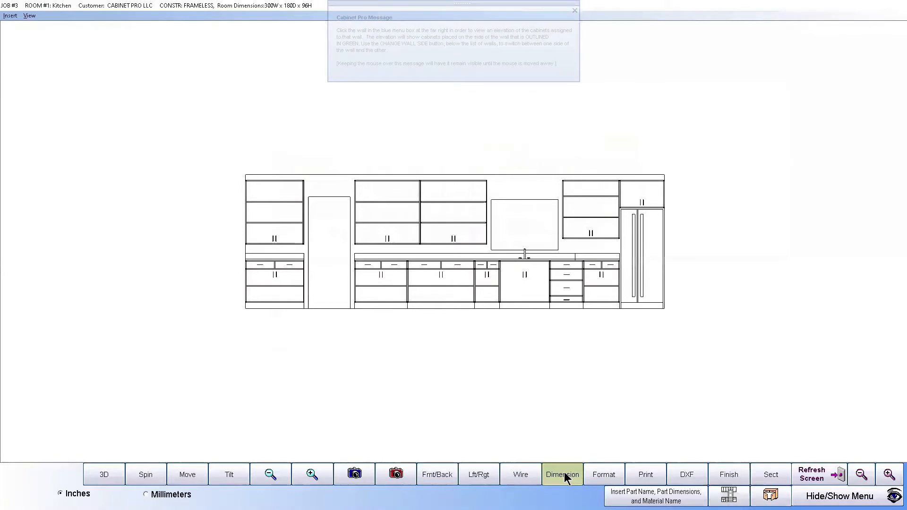
{"action": "left_click", "coordinate": [354, 478]}
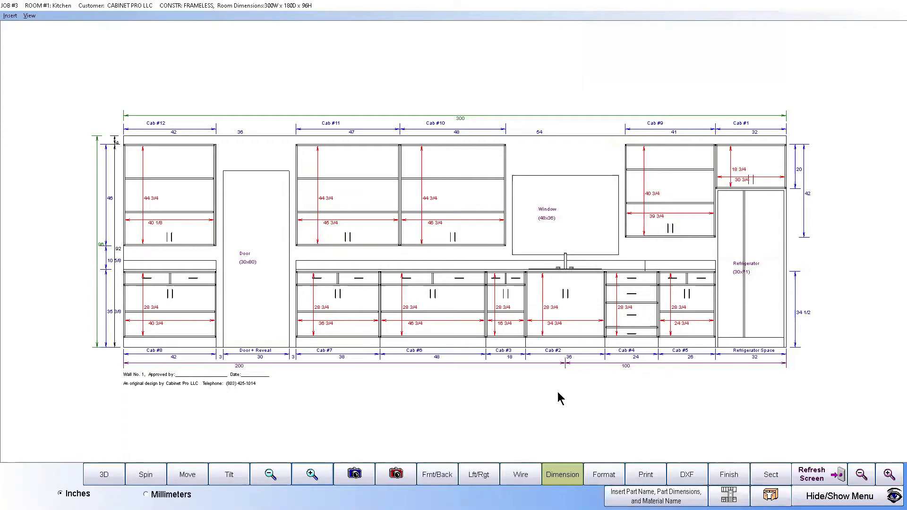
- Review the wall elevation, cabinet shop drawing, floor plan and section view options in the drawing's customization settings without changing any
{"action": "left_click", "coordinate": [606, 478]}
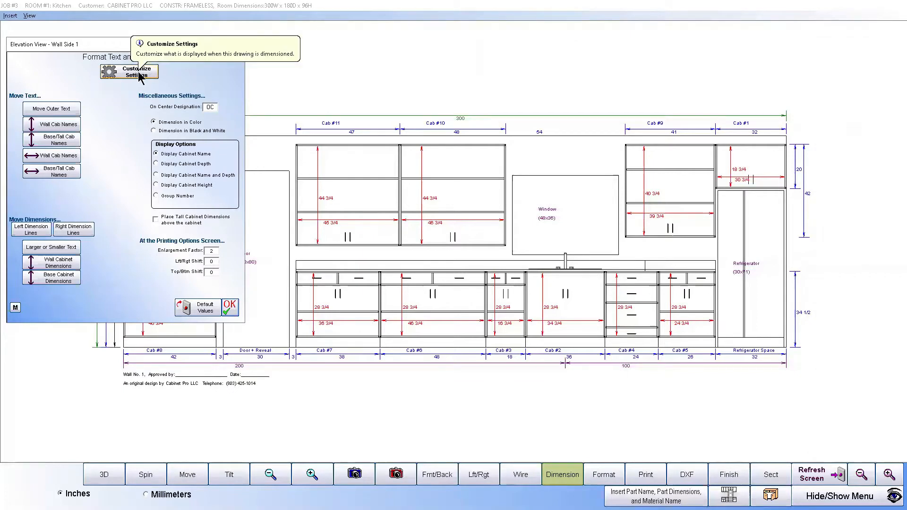
{"action": "left_click", "coordinate": [139, 72]}
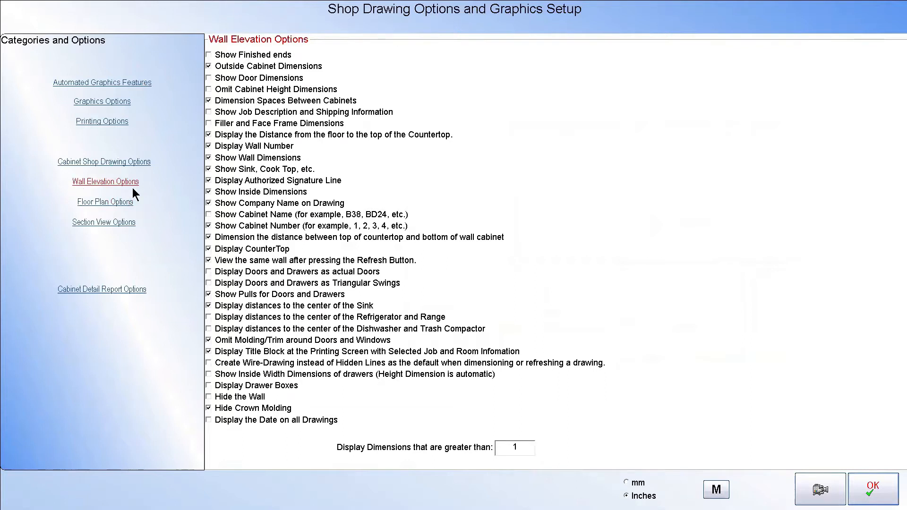
{"action": "left_click", "coordinate": [122, 161]}
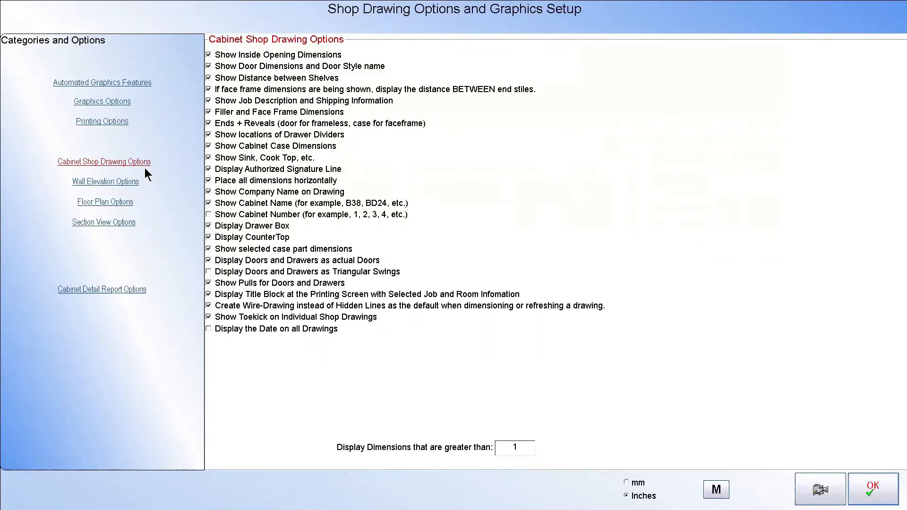
{"action": "left_click", "coordinate": [105, 202]}
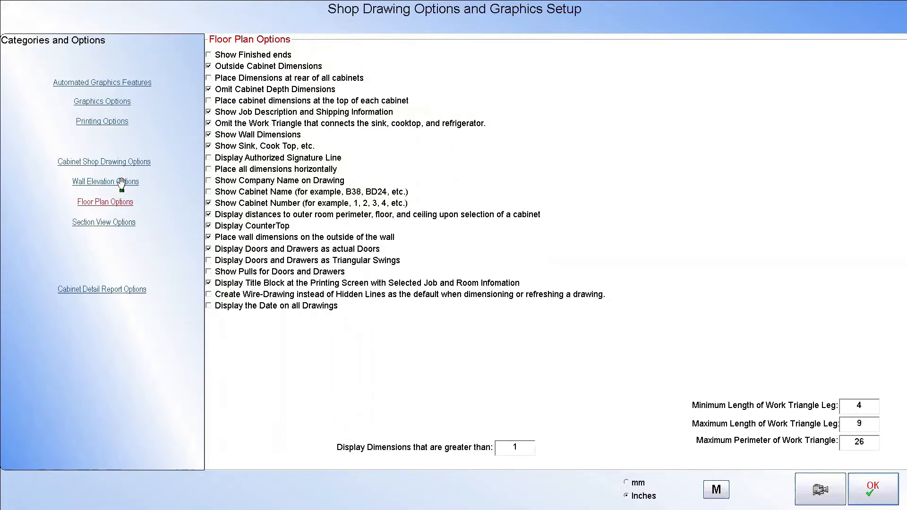
{"action": "left_click", "coordinate": [100, 222]}
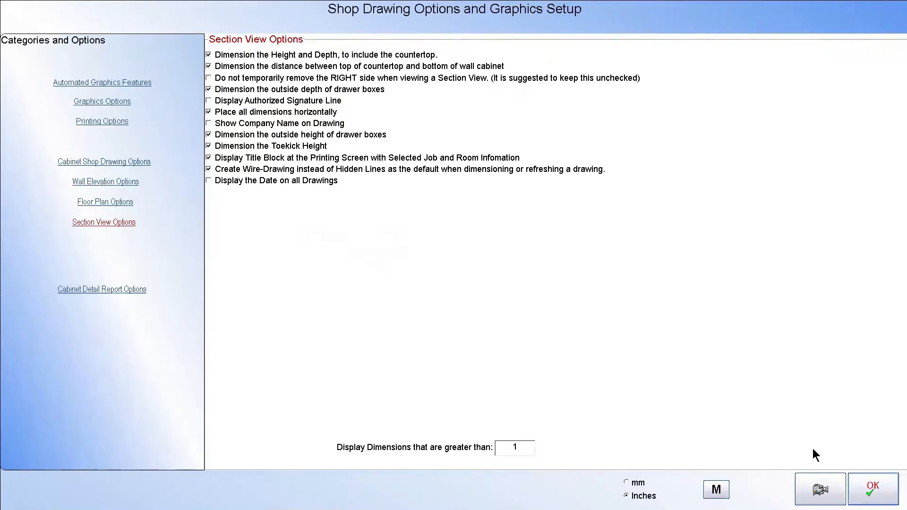
{"action": "left_click", "coordinate": [873, 489]}
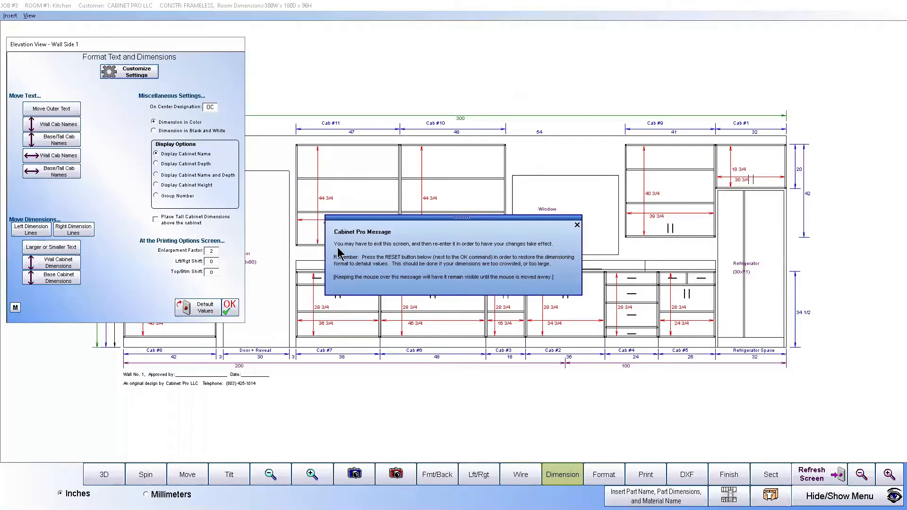
{"action": "left_click", "coordinate": [229, 309]}
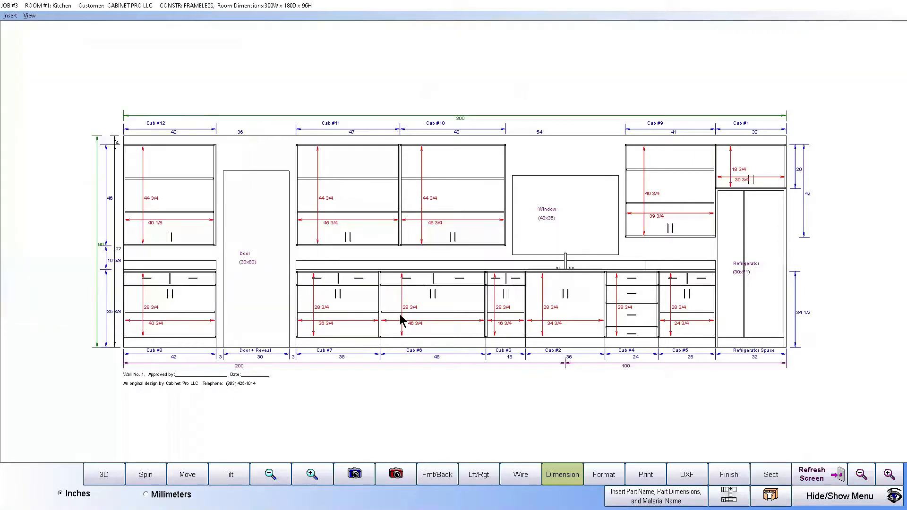
- Return from the elevation to the 3D wall view and inspect the B26 base cabinet, its countertop and the W4142 wall cabinet
{"action": "left_click", "coordinate": [812, 479]}
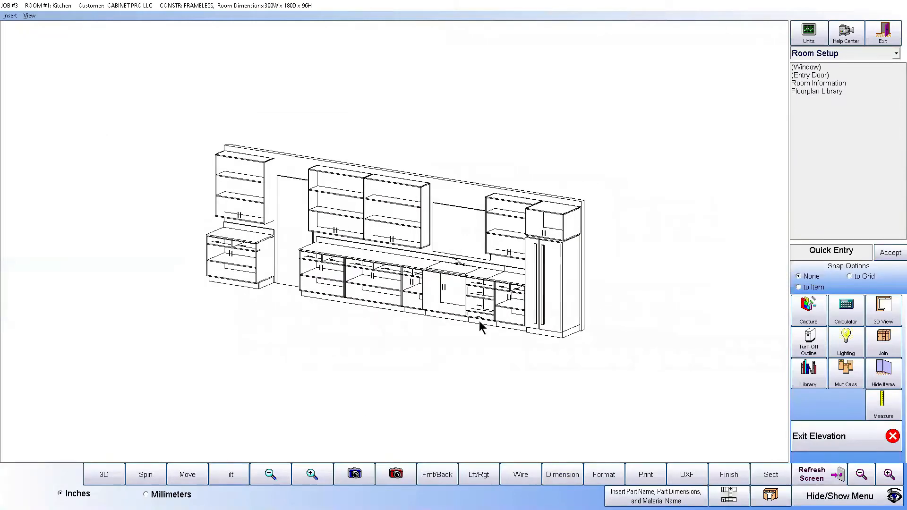
{"action": "left_click", "coordinate": [511, 293]}
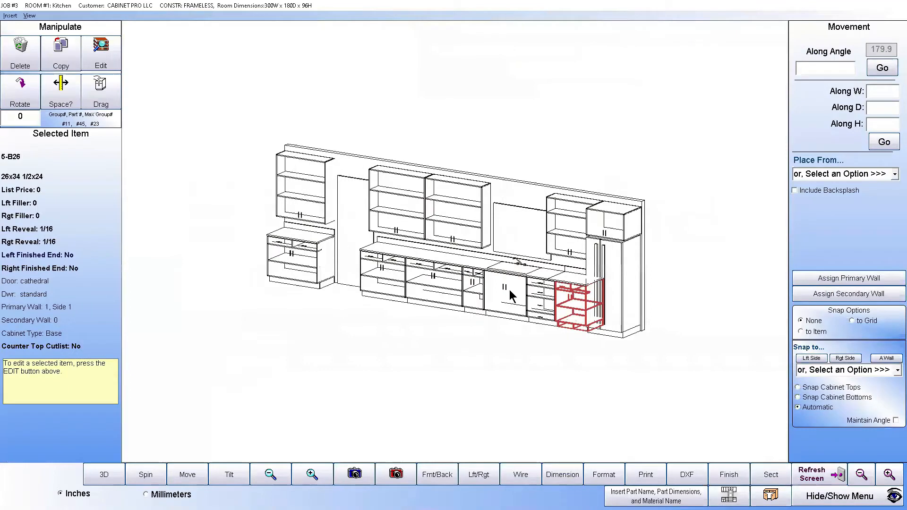
{"action": "left_click", "coordinate": [569, 281]}
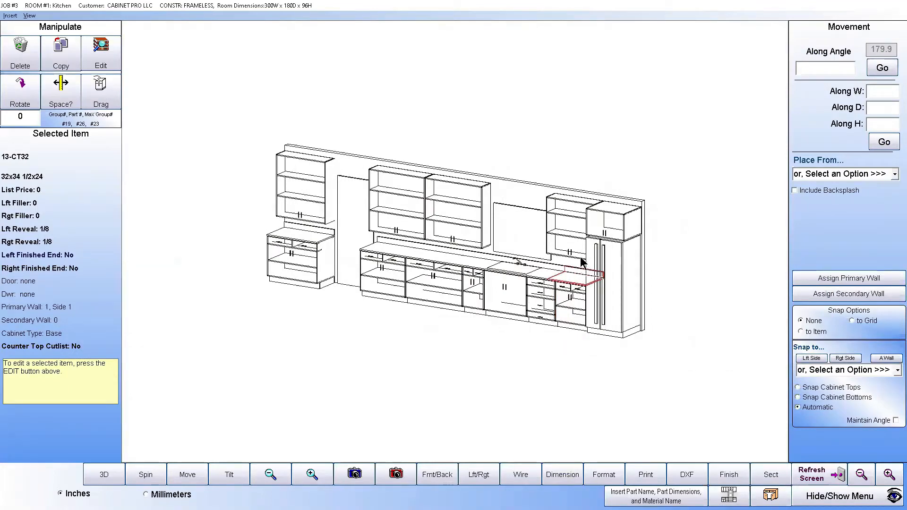
{"action": "left_click", "coordinate": [583, 238]}
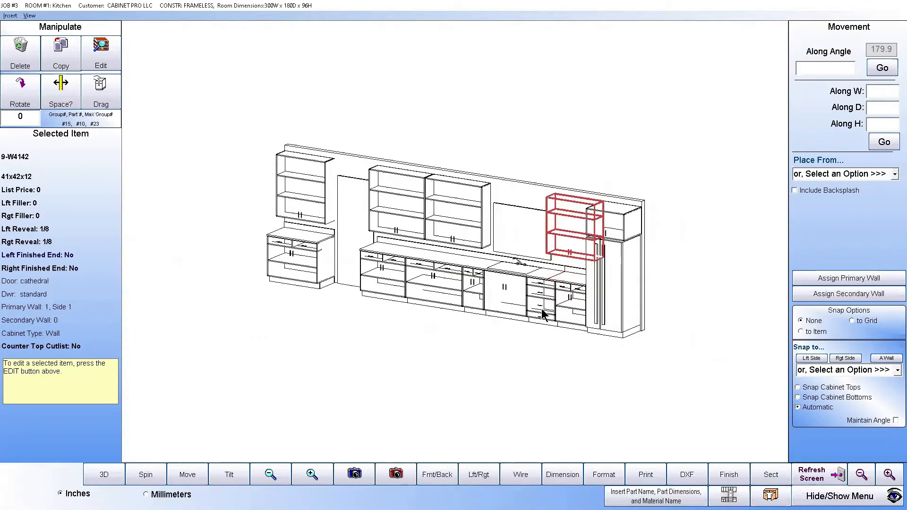
- Create a dimensioned section view through the 48-inch base cabinet, the long countertop and the wall cabinet above, enlarged on screen
{"action": "left_click", "coordinate": [772, 476]}
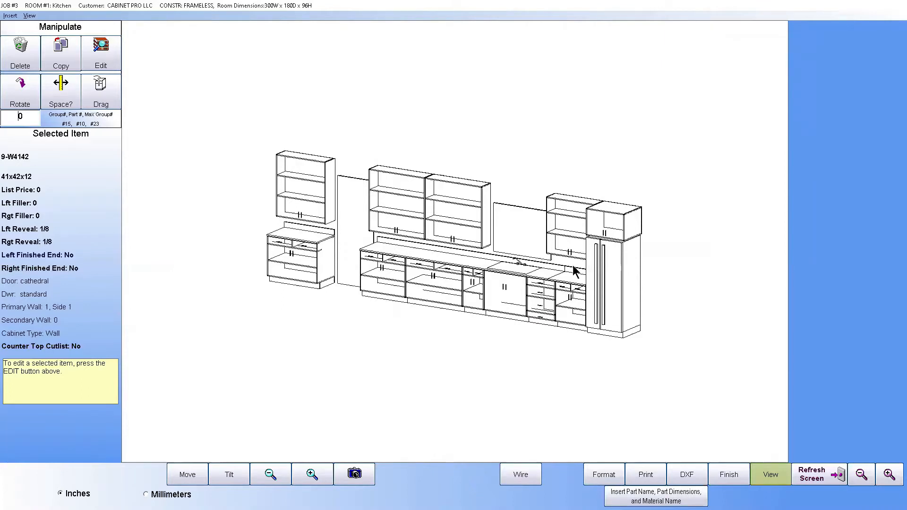
{"action": "left_click", "coordinate": [445, 272]}
{"action": "left_click", "coordinate": [447, 259]}
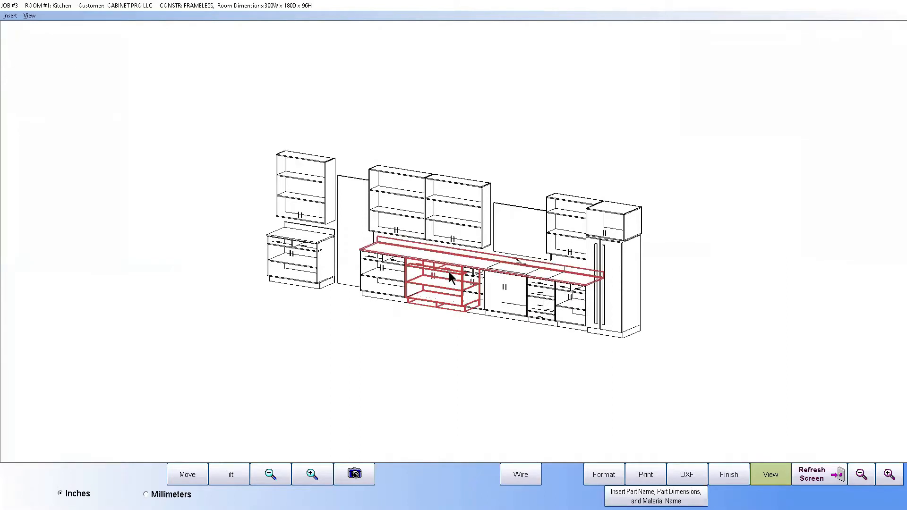
{"action": "left_click", "coordinate": [463, 231]}
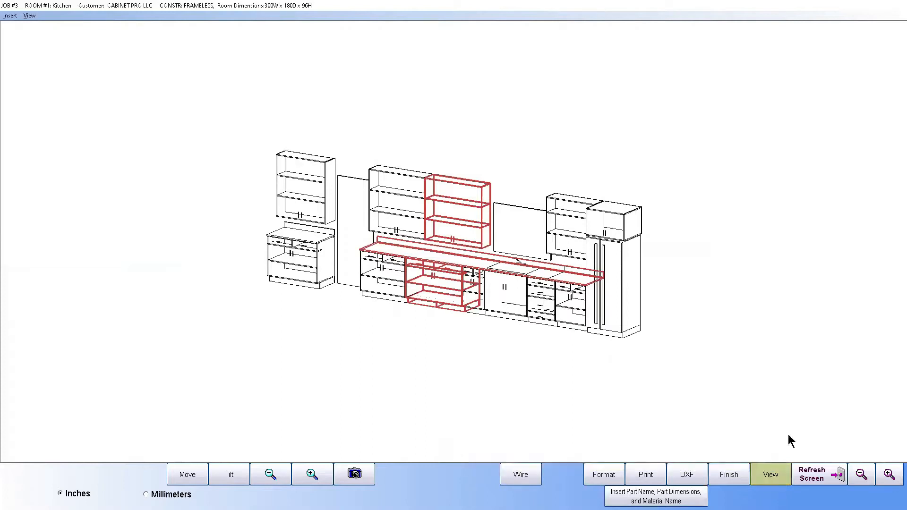
{"action": "left_click", "coordinate": [770, 476]}
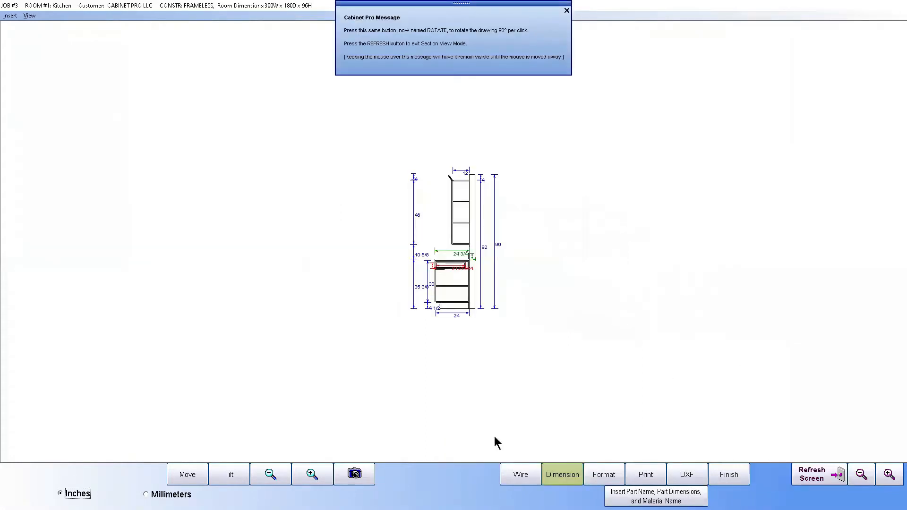
{"action": "left_click", "coordinate": [330, 476]}
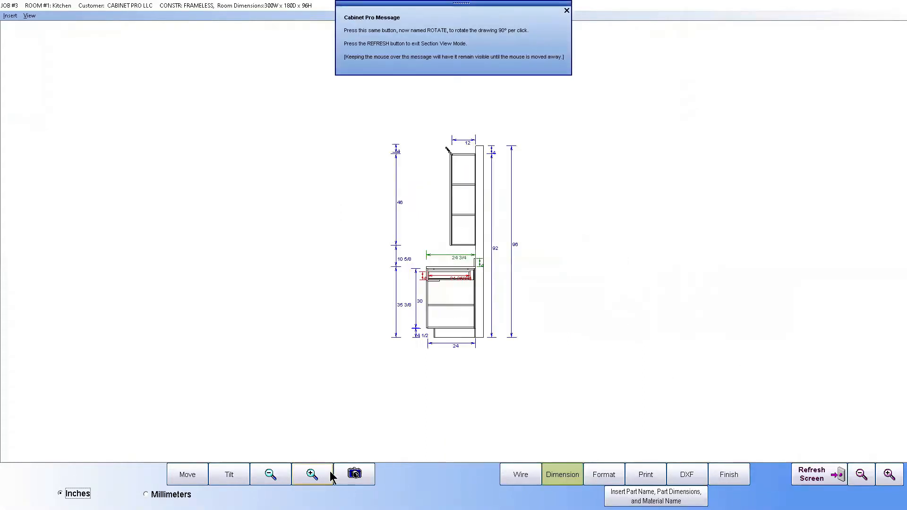
{"action": "left_click", "coordinate": [331, 476]}
{"action": "left_click", "coordinate": [331, 476]}
{"action": "left_click", "coordinate": [331, 476]}
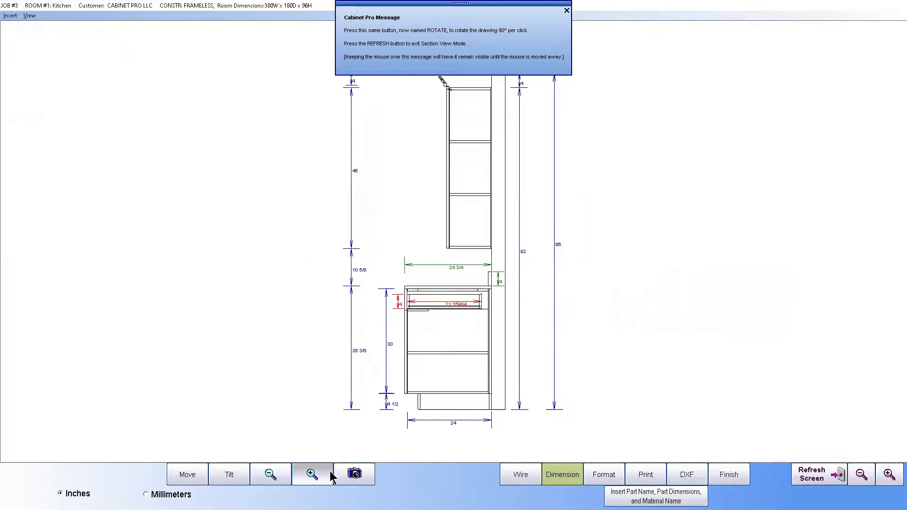
{"action": "left_click", "coordinate": [331, 476]}
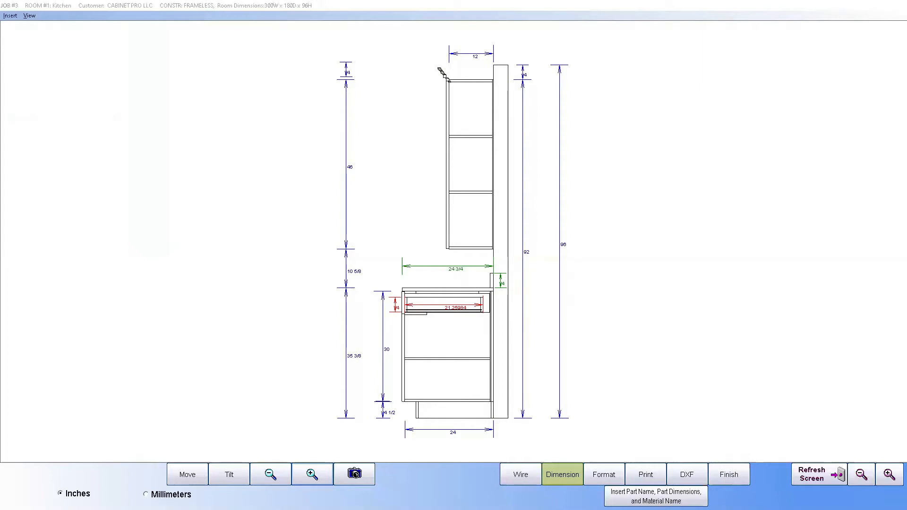
- Check the section's dimensions in millimetres, restore inches and exit the section view
{"action": "left_click", "coordinate": [146, 494]}
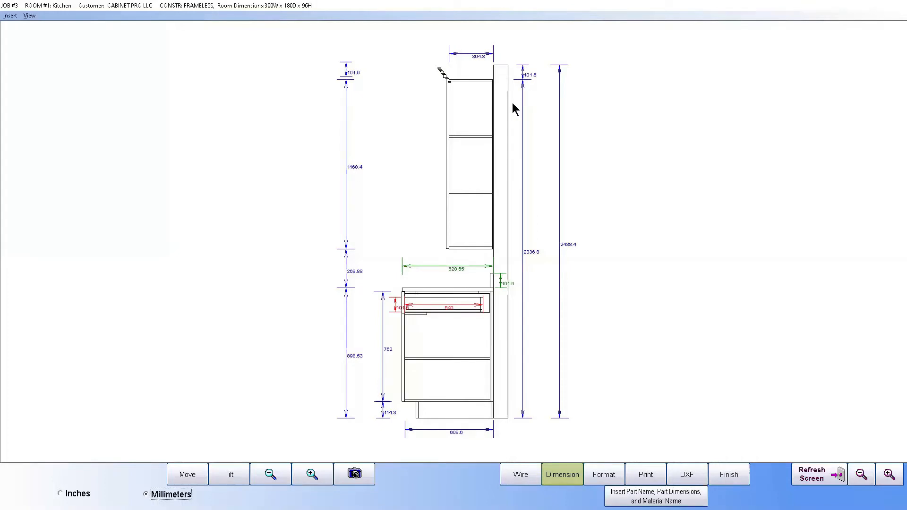
{"action": "left_click", "coordinate": [76, 494]}
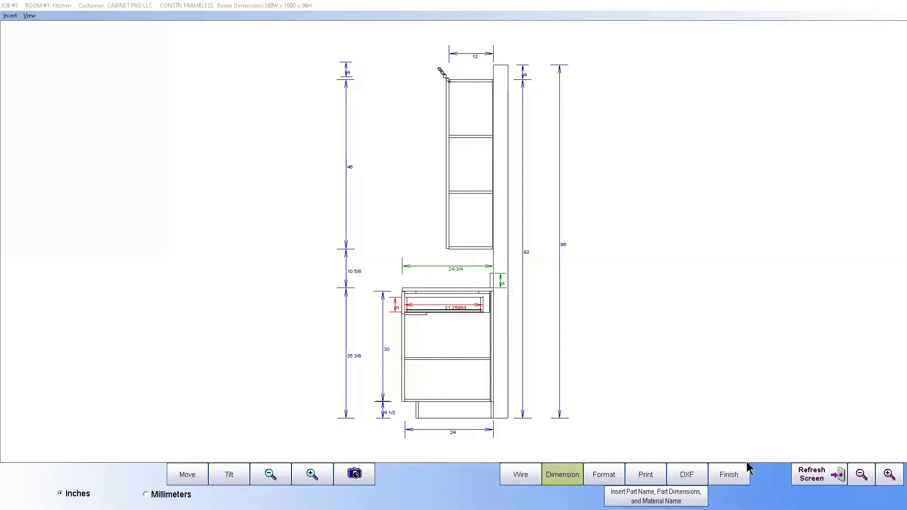
{"action": "left_click", "coordinate": [821, 477]}
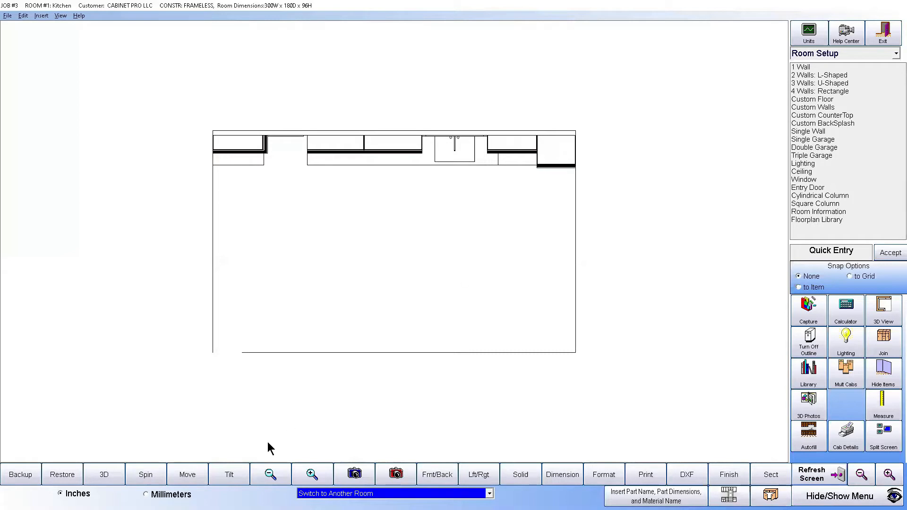
- Leave the floorplan designer and generate a single Drawer Box Report from the cutlist reports for the Kitchen
{"action": "left_click", "coordinate": [884, 33]}
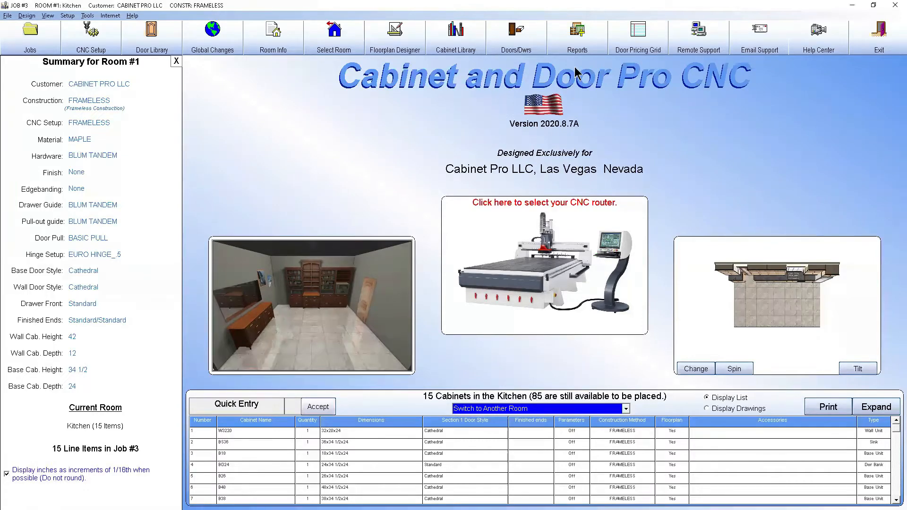
{"action": "left_click", "coordinate": [578, 32]}
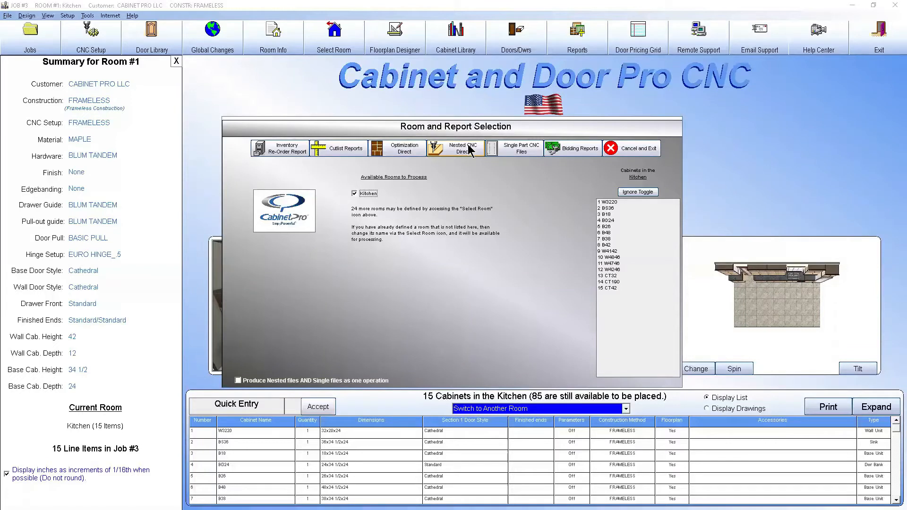
{"action": "left_click", "coordinate": [338, 155]}
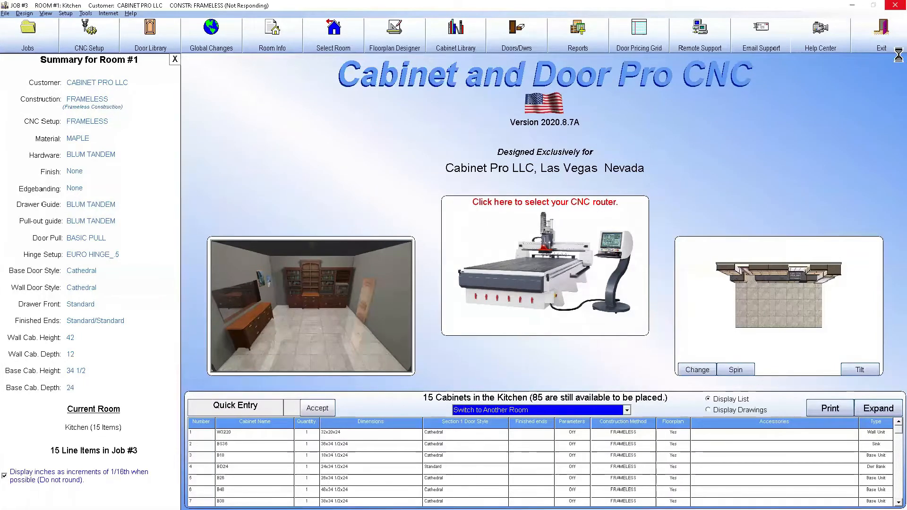
{"action": "left_click", "coordinate": [861, 51]}
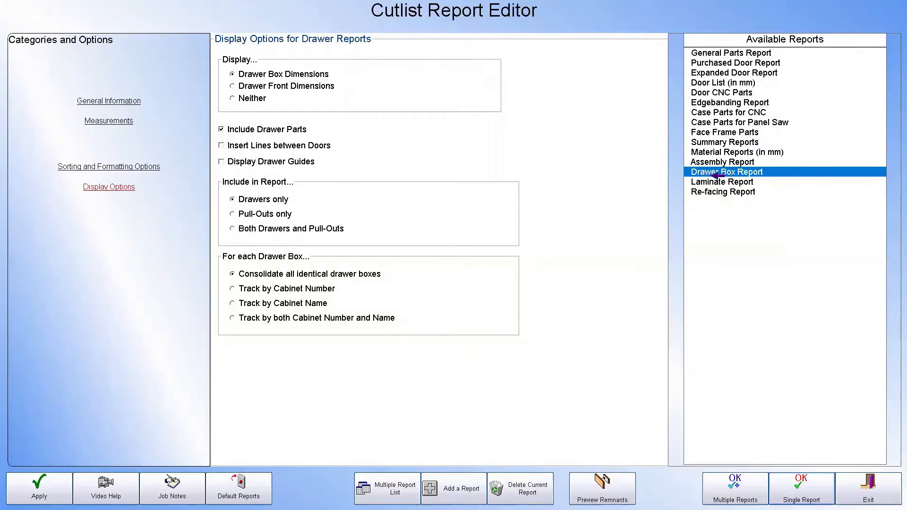
{"action": "left_click", "coordinate": [811, 488]}
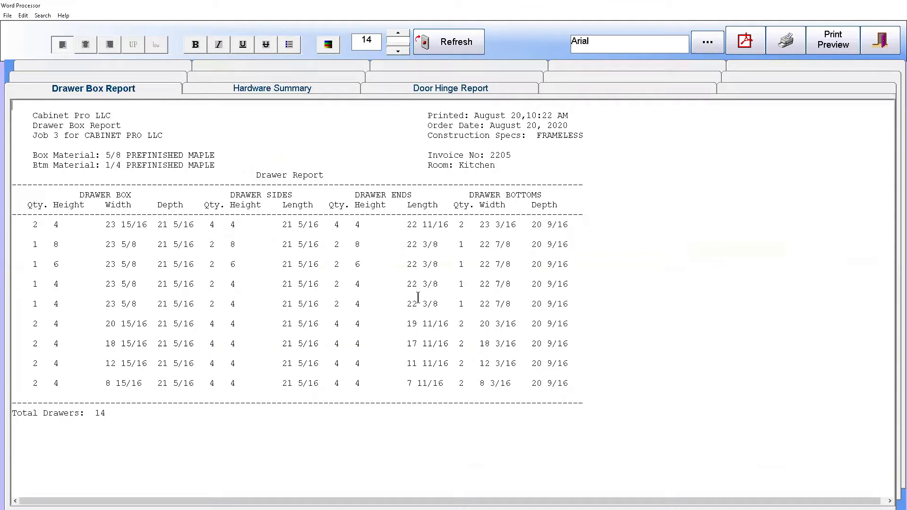
- Close the drawer box report and review its general information and the available report types
{"action": "left_click", "coordinate": [880, 41]}
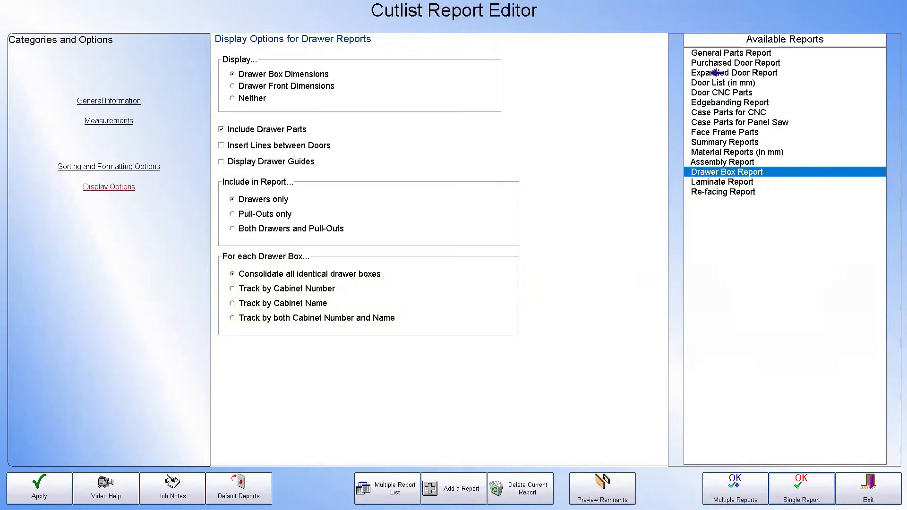
{"action": "left_click", "coordinate": [116, 100]}
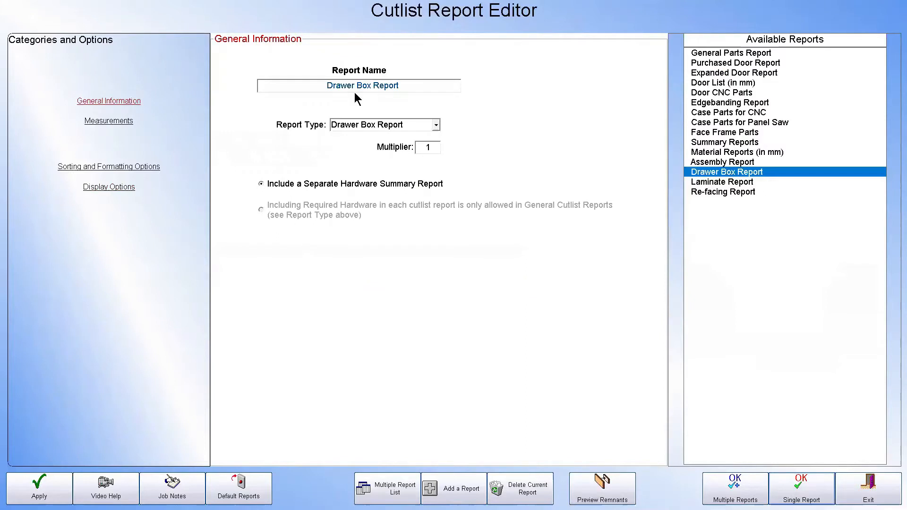
{"action": "left_click", "coordinate": [436, 124]}
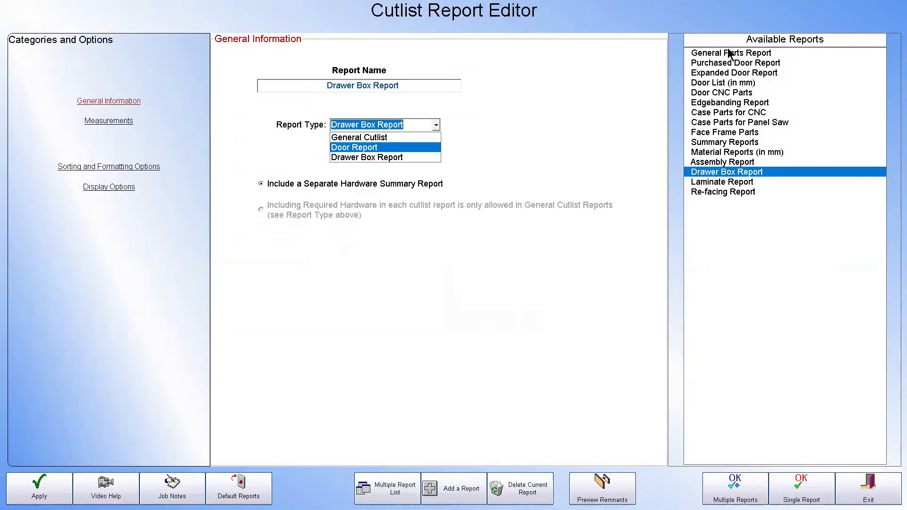
- Choose the Case Parts for CNC report, check its CNC and optimization options, and generate it as a single report
{"action": "left_click", "coordinate": [720, 112]}
{"action": "left_click", "coordinate": [730, 112]}
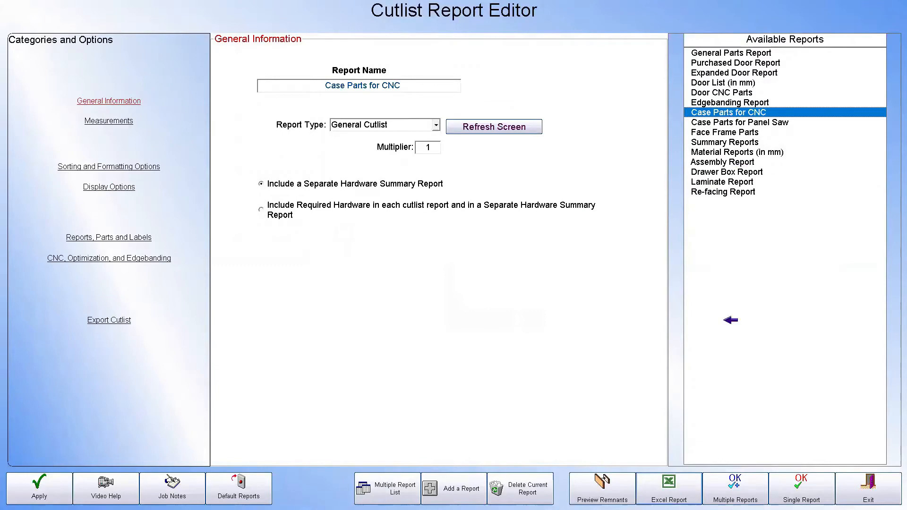
{"action": "left_click", "coordinate": [113, 257]}
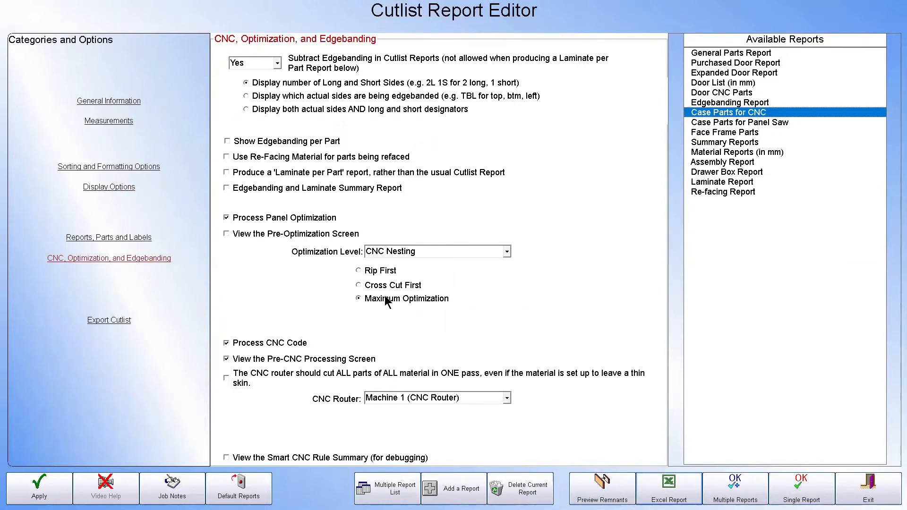
{"action": "left_click", "coordinate": [799, 487]}
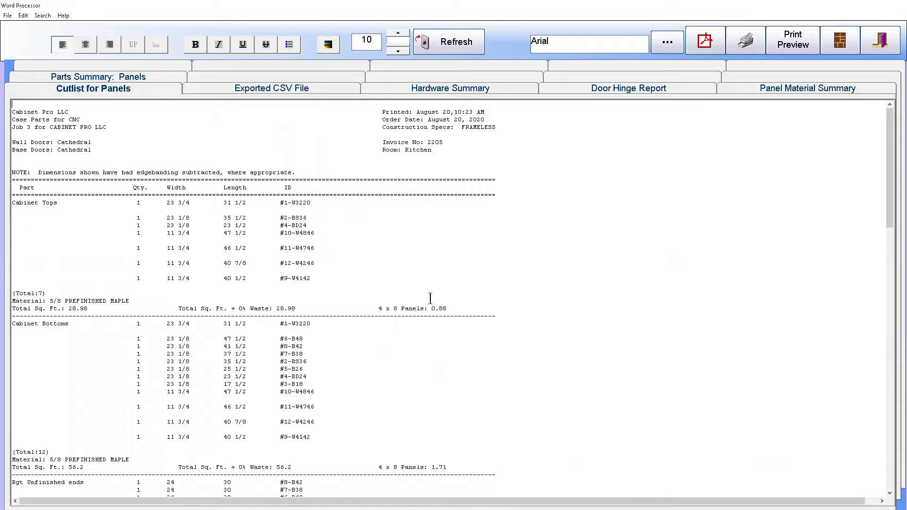
- Open the panel optimizer from the case parts cutlist and examine the remnants in inventory and the list of optimized sheets
{"action": "left_click", "coordinate": [851, 41]}
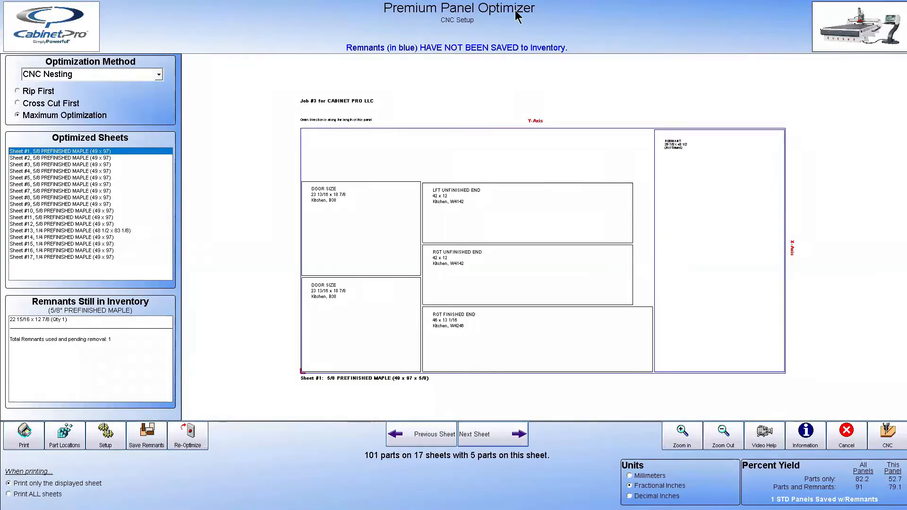
{"action": "mouse_move", "coordinate": [44, 308]}
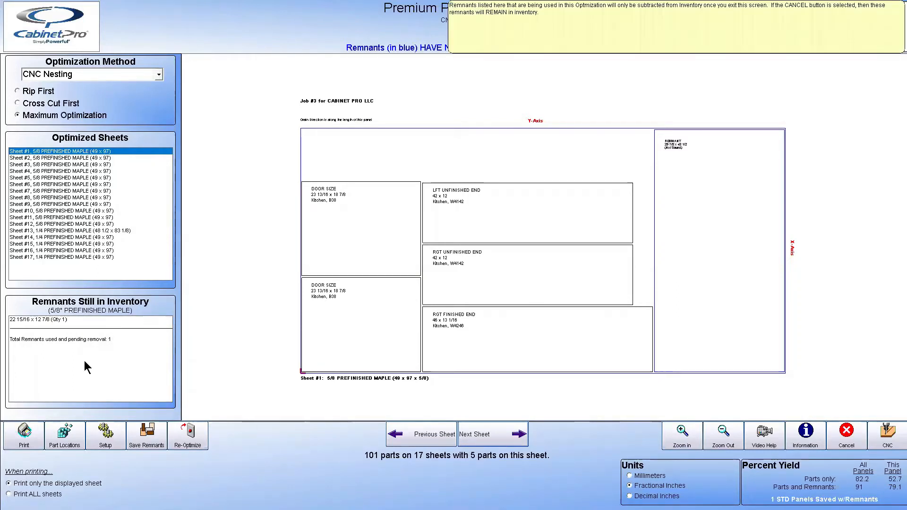
{"action": "mouse_move", "coordinate": [33, 293]}
{"action": "mouse_move", "coordinate": [86, 160]}
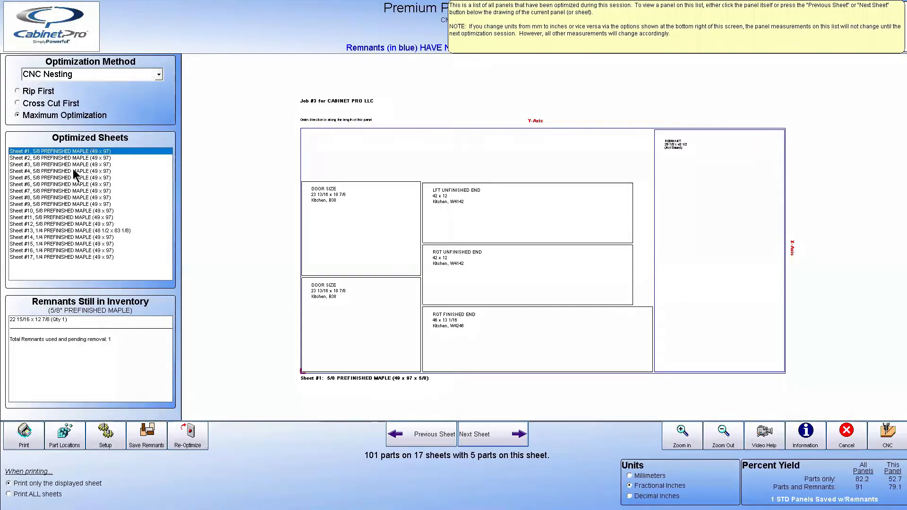
- Examine the part layouts of several optimized 5/8 and 1/4 prefinished maple sheets, stepping through from sheet #7 to sheet #14
{"action": "left_click", "coordinate": [74, 177]}
{"action": "left_click", "coordinate": [74, 164]}
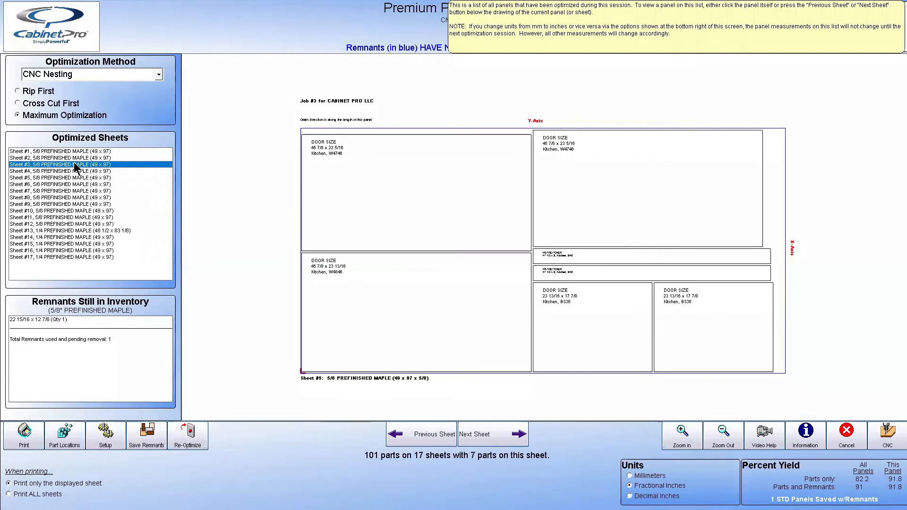
{"action": "left_click", "coordinate": [74, 191]}
{"action": "mouse_move", "coordinate": [29, 341]}
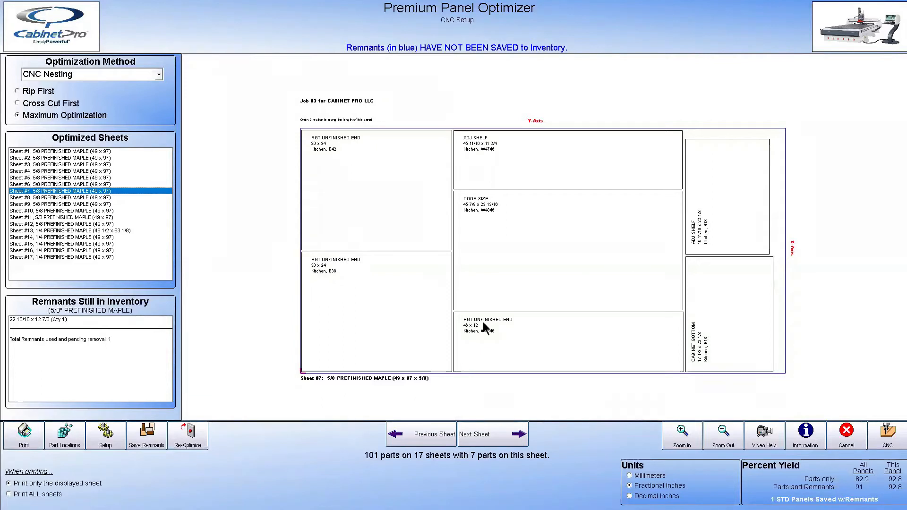
{"action": "left_click", "coordinate": [513, 434]}
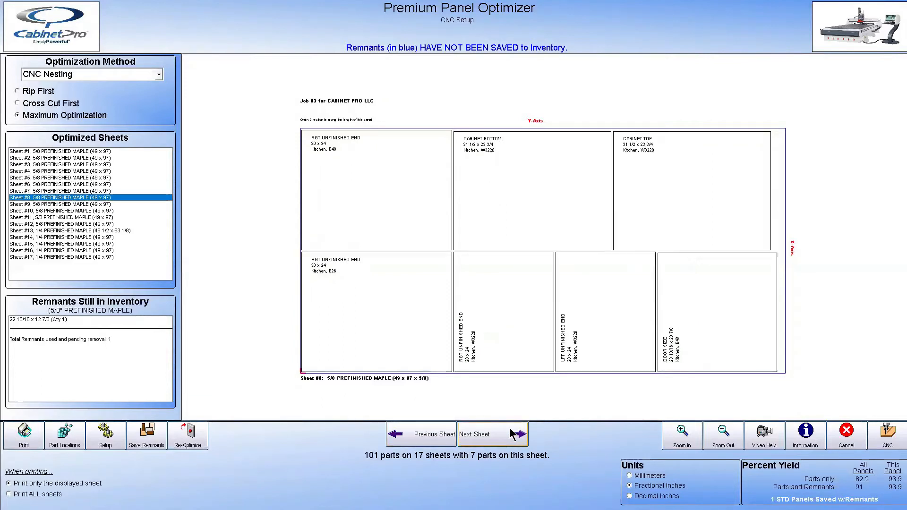
{"action": "left_click", "coordinate": [513, 434]}
{"action": "left_click", "coordinate": [515, 434]}
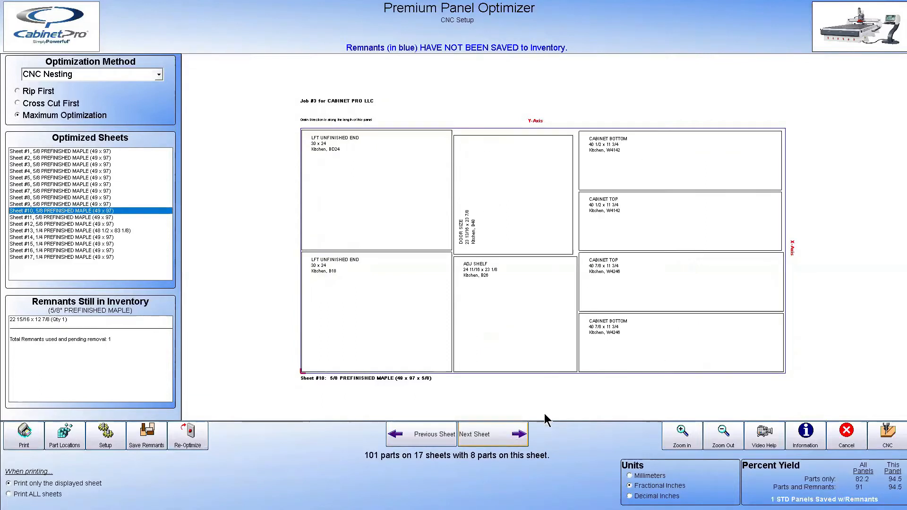
{"action": "left_click", "coordinate": [501, 439]}
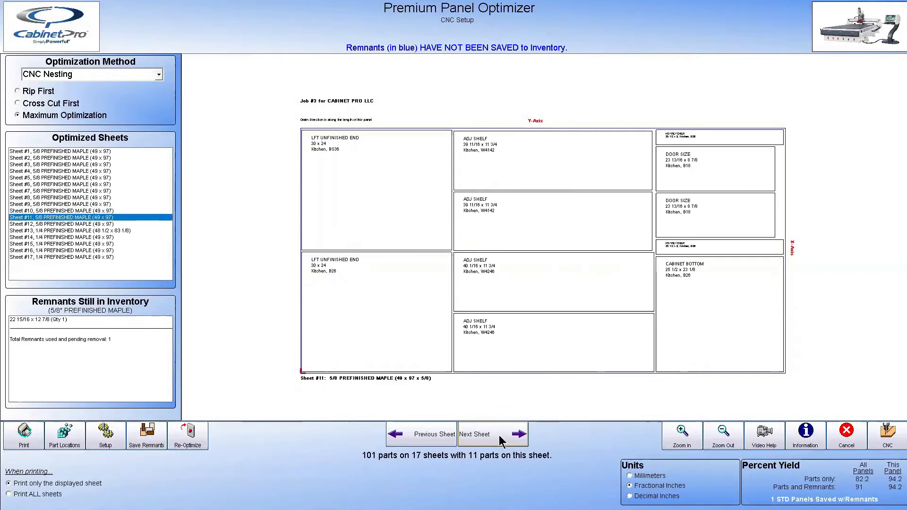
{"action": "left_click", "coordinate": [502, 440]}
{"action": "left_click", "coordinate": [502, 439]}
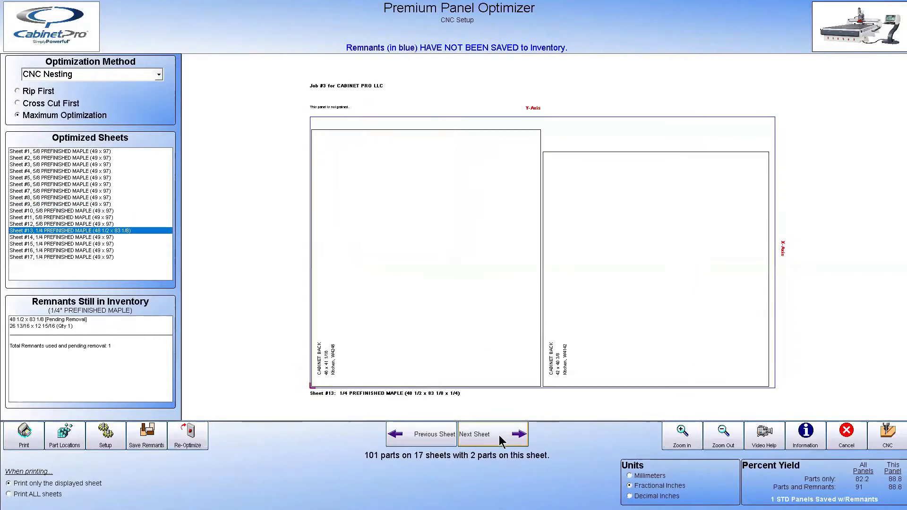
{"action": "left_click", "coordinate": [502, 439]}
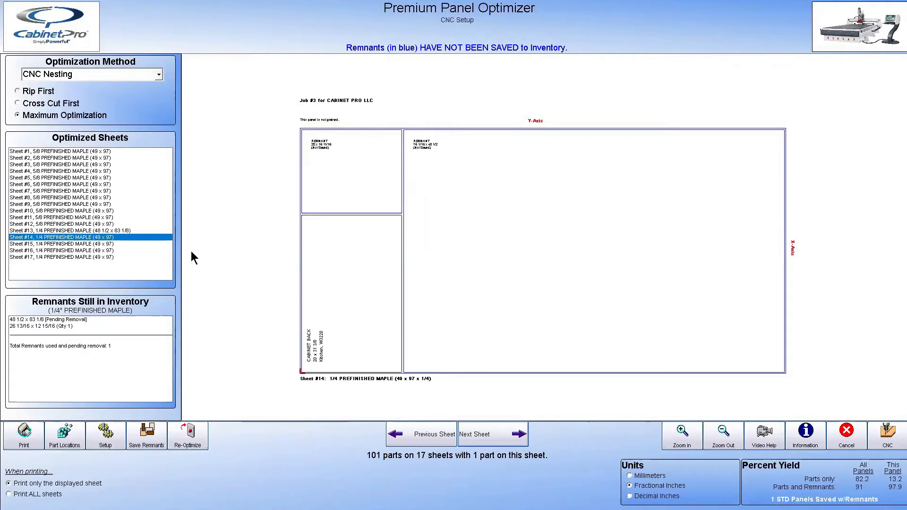
{"action": "mouse_move", "coordinate": [100, 244]}
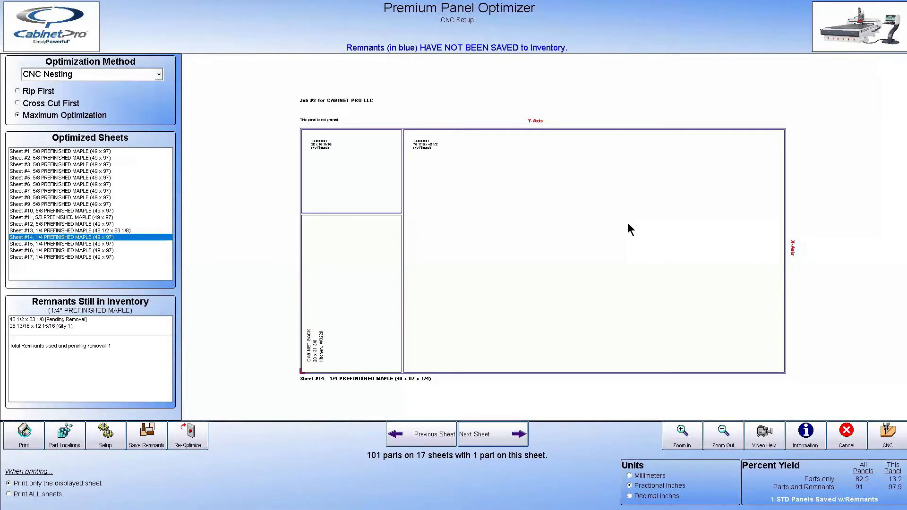
- Save the optimization's leftover remnants to inventory and check the list of remnants still in inventory
{"action": "mouse_move", "coordinate": [137, 425]}
{"action": "left_click", "coordinate": [149, 444]}
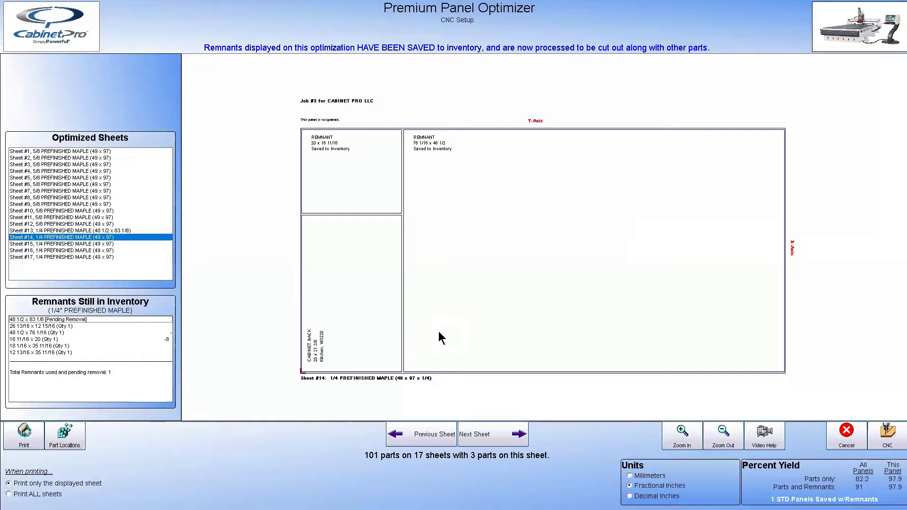
{"action": "mouse_move", "coordinate": [19, 376]}
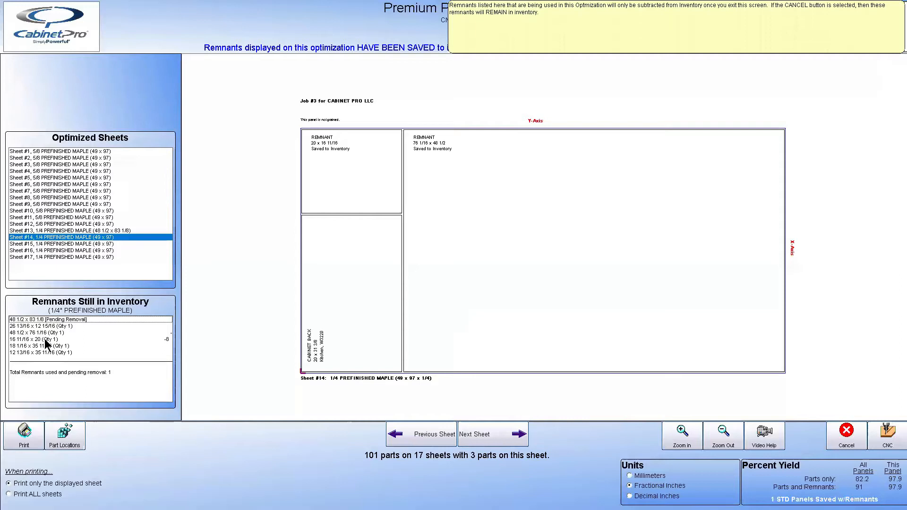
- Proceed to CNC processing, confirm removing the used remnants from inventory, and cancel the nested CNC file processing
{"action": "left_click", "coordinate": [891, 437]}
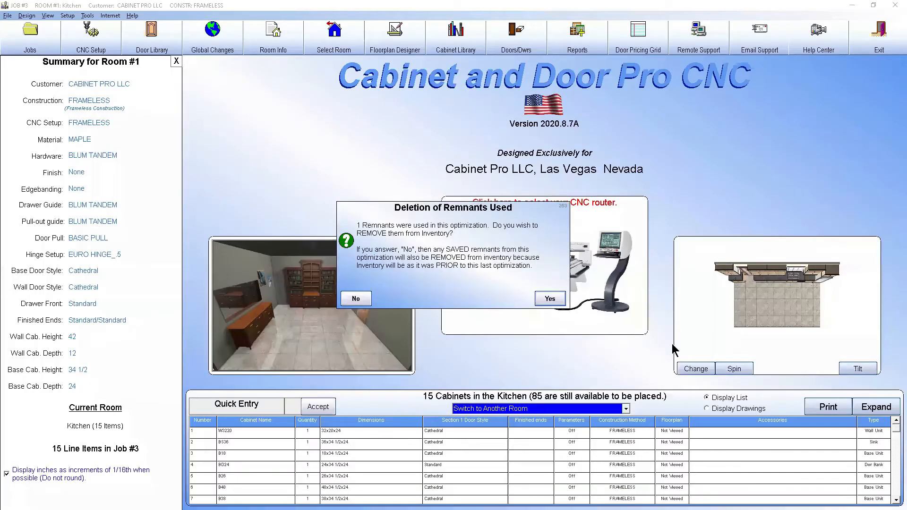
{"action": "left_click", "coordinate": [550, 300]}
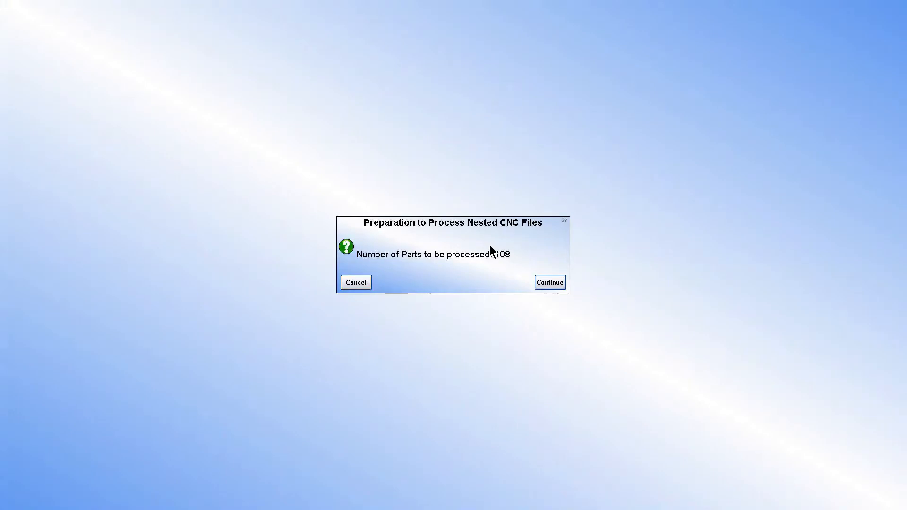
{"action": "left_click", "coordinate": [359, 281]}
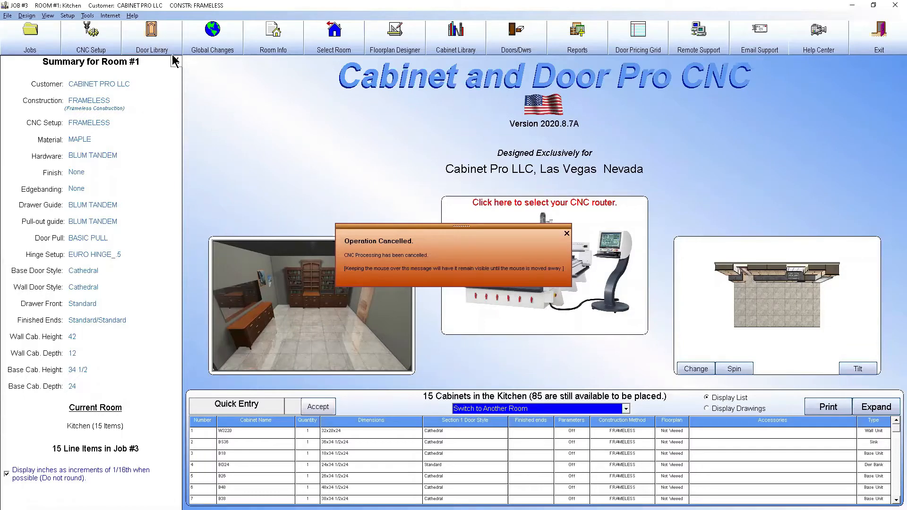
- Open the Panel Inventory and check the remnant entries of the 1/4 and 5/8 prefinished maple panels
{"action": "left_click", "coordinate": [110, 16]}
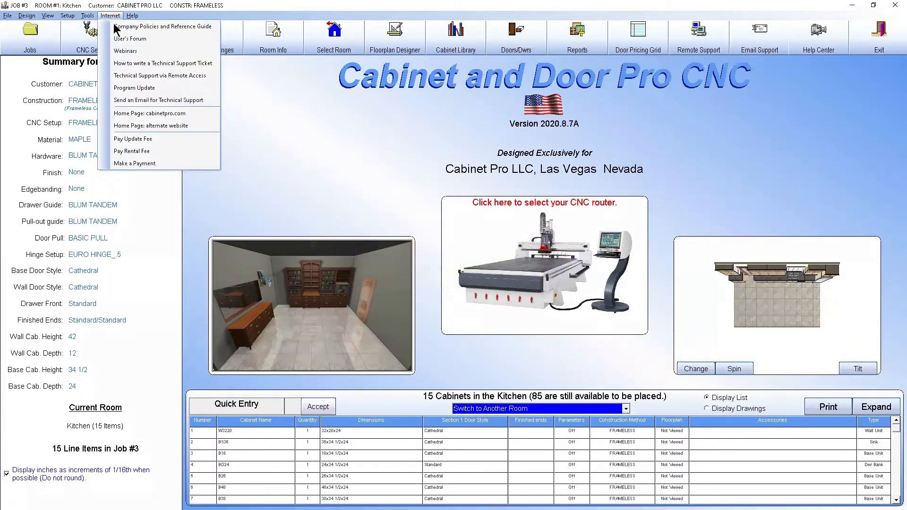
{"action": "left_click", "coordinate": [64, 15]}
{"action": "left_click", "coordinate": [64, 16]}
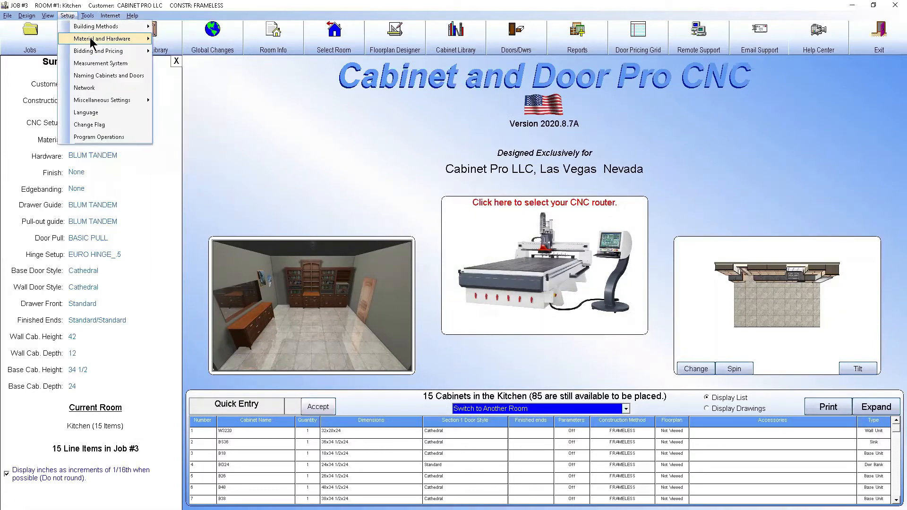
{"action": "mouse_move", "coordinate": [89, 37]}
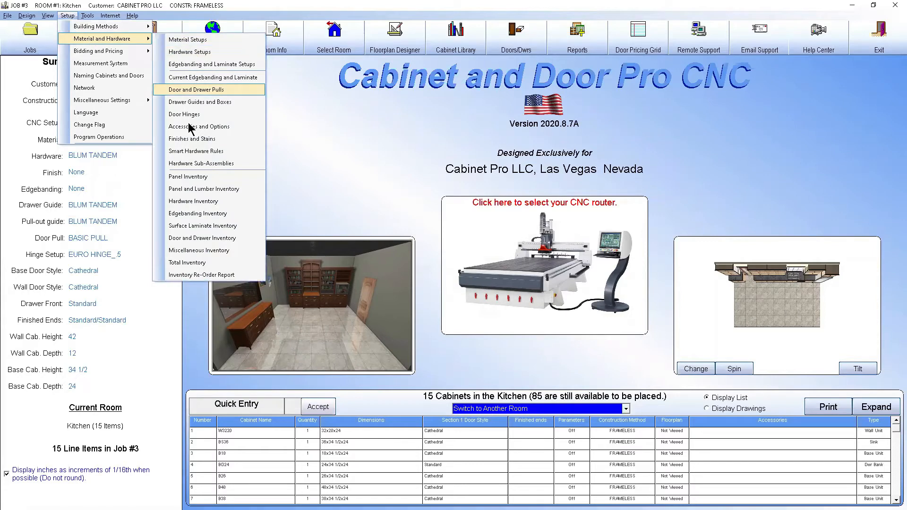
{"action": "left_click", "coordinate": [198, 177]}
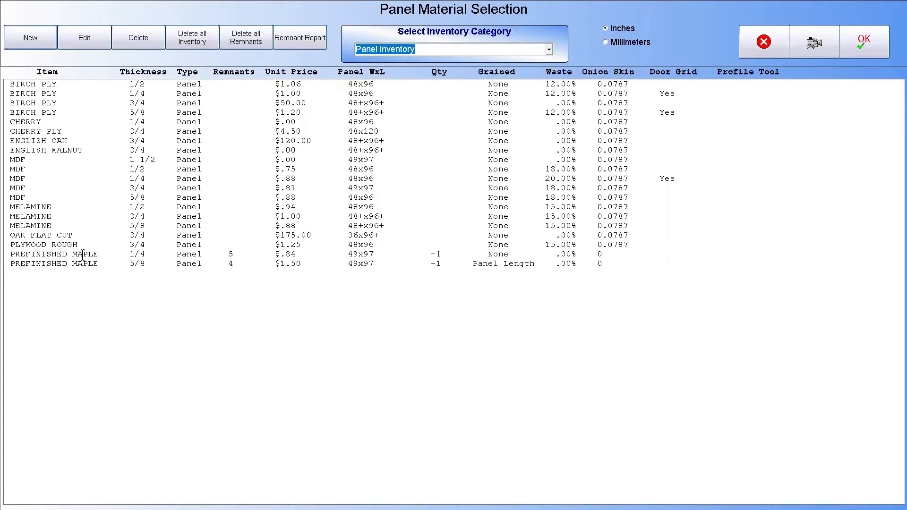
{"action": "left_click", "coordinate": [236, 255]}
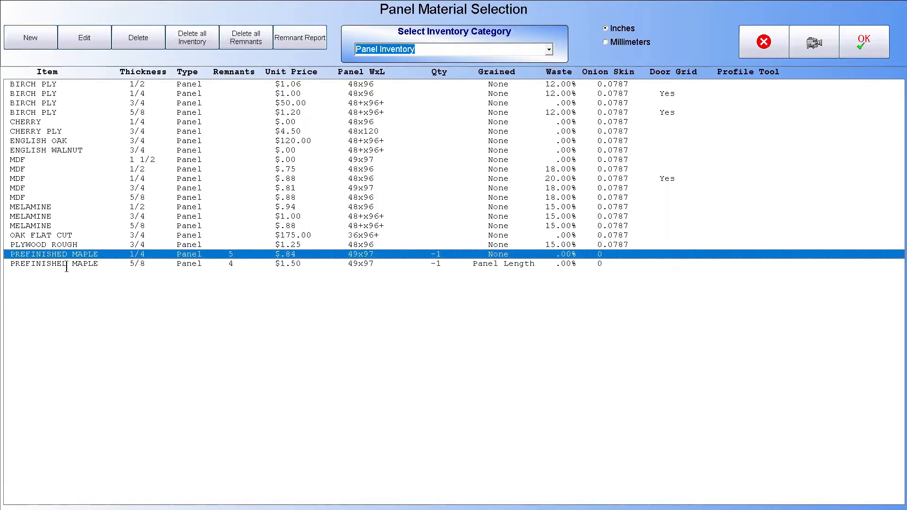
{"action": "left_click", "coordinate": [170, 266]}
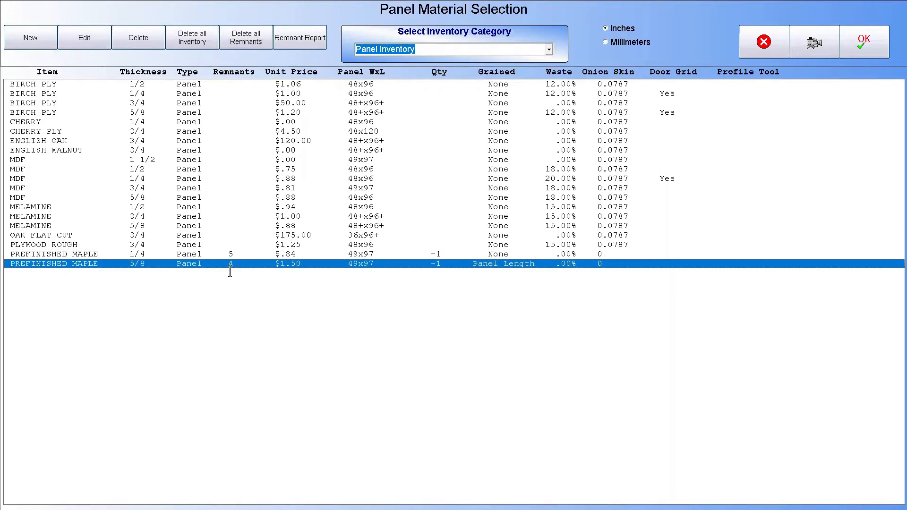
- Add one 20 x 30 remnant to the 5/8 prefinished maple item, then save and close the panel inventory
{"action": "left_click", "coordinate": [85, 37]}
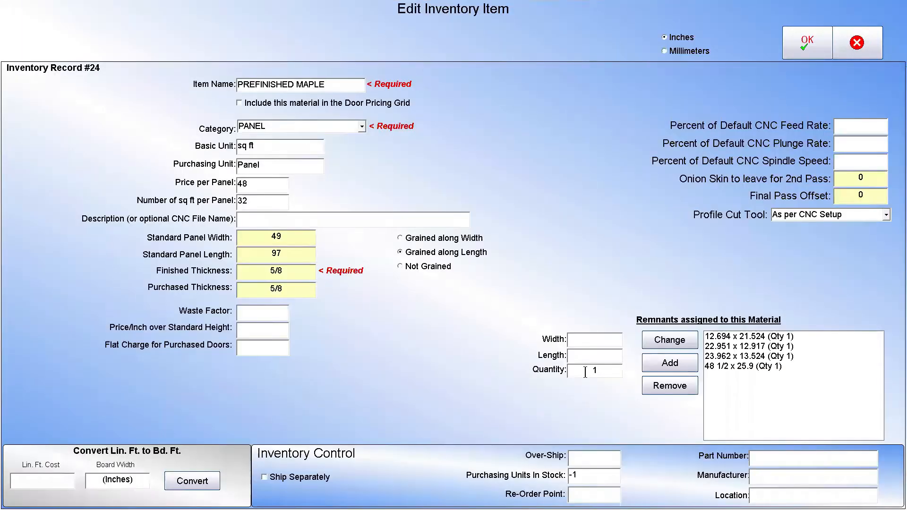
{"action": "mouse_move", "coordinate": [827, 415]}
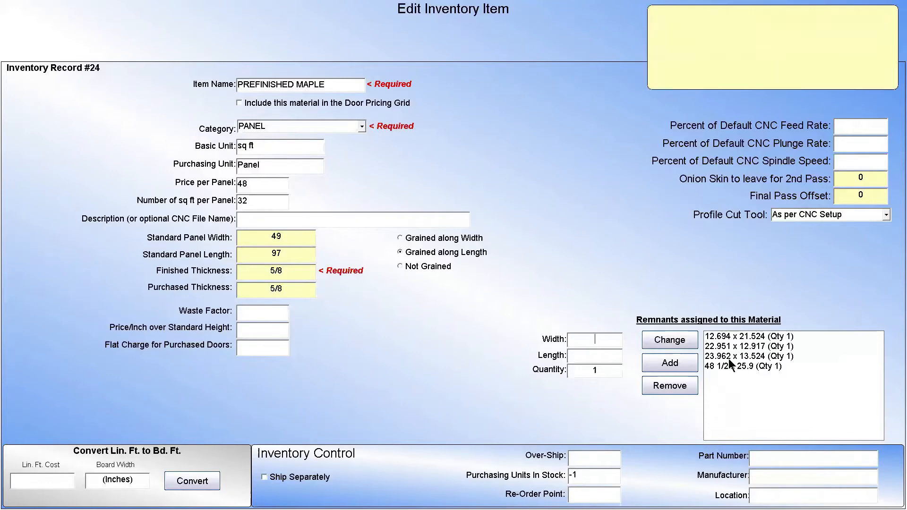
{"action": "type", "text": "20"}
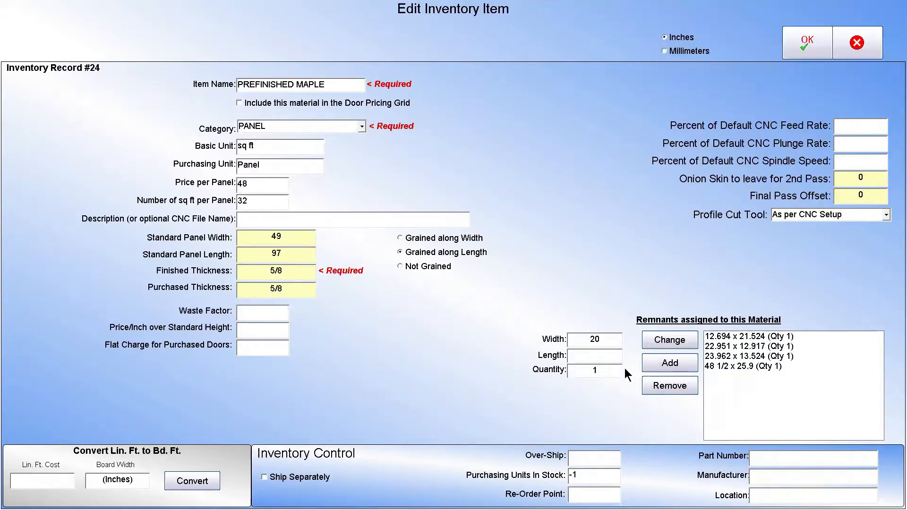
{"action": "left_click", "coordinate": [614, 355]}
{"action": "type", "text": "30"}
{"action": "left_click", "coordinate": [675, 364]}
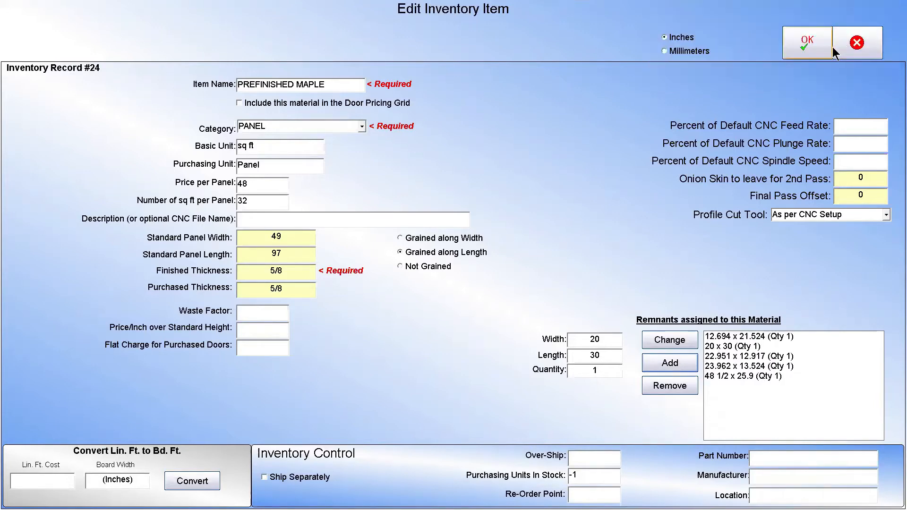
{"action": "left_click", "coordinate": [809, 42]}
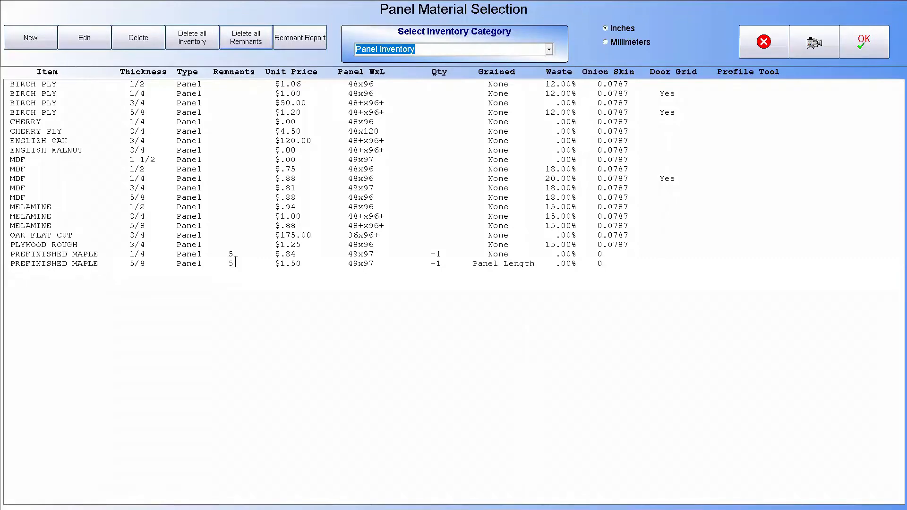
{"action": "left_click", "coordinate": [862, 44]}
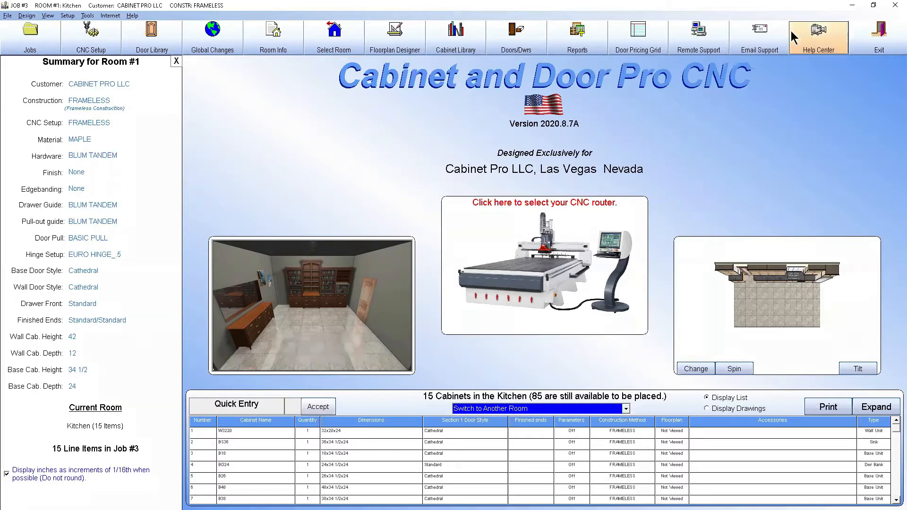
- Optimize the Kitchen again with Nested CNC Direct and examine the whole first sheet and the remnants in inventory
{"action": "left_click", "coordinate": [573, 46]}
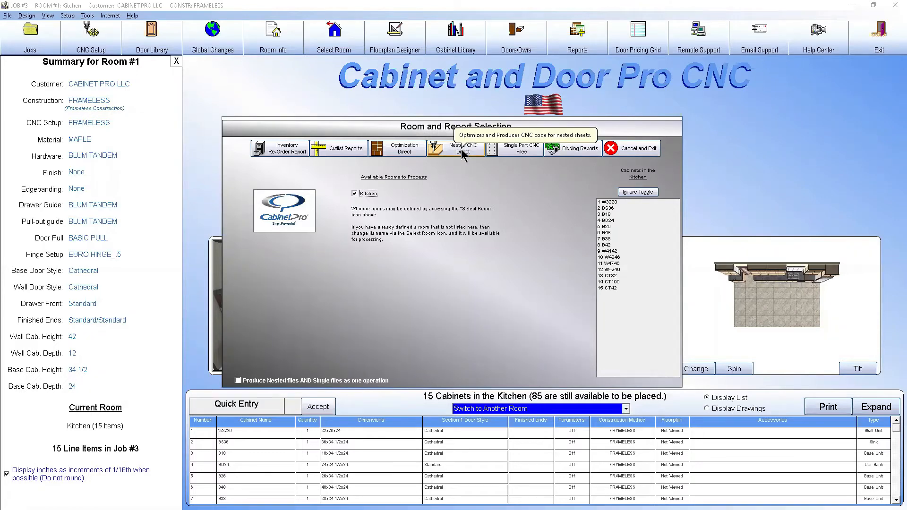
{"action": "left_click", "coordinate": [462, 154]}
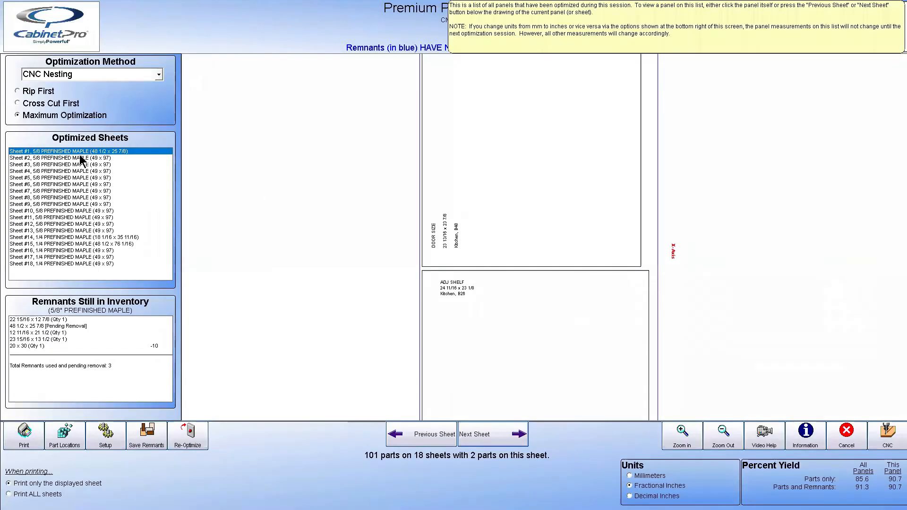
{"action": "left_click", "coordinate": [733, 443]}
{"action": "left_click", "coordinate": [732, 442]}
{"action": "left_click", "coordinate": [731, 441]}
{"action": "left_click", "coordinate": [732, 441]}
{"action": "left_click", "coordinate": [732, 442]}
{"action": "left_click", "coordinate": [732, 442]}
{"action": "left_click", "coordinate": [731, 441]}
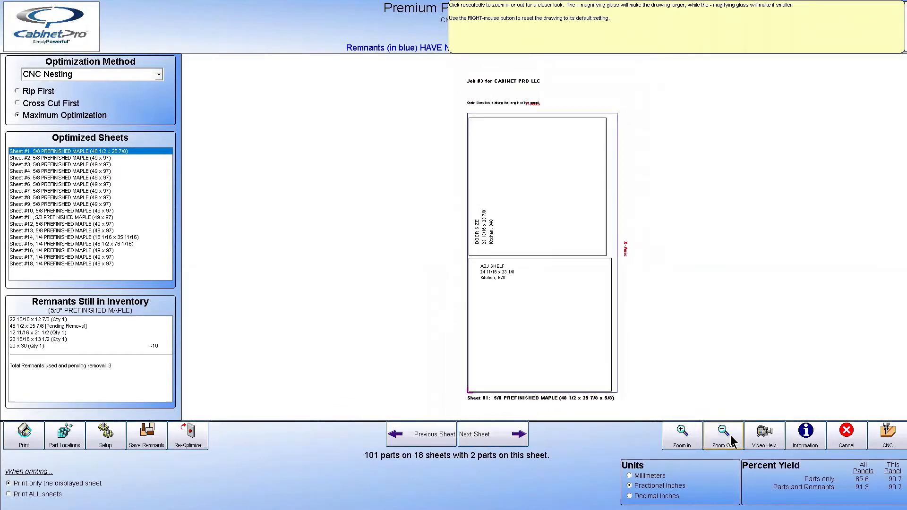
{"action": "left_click", "coordinate": [731, 441]}
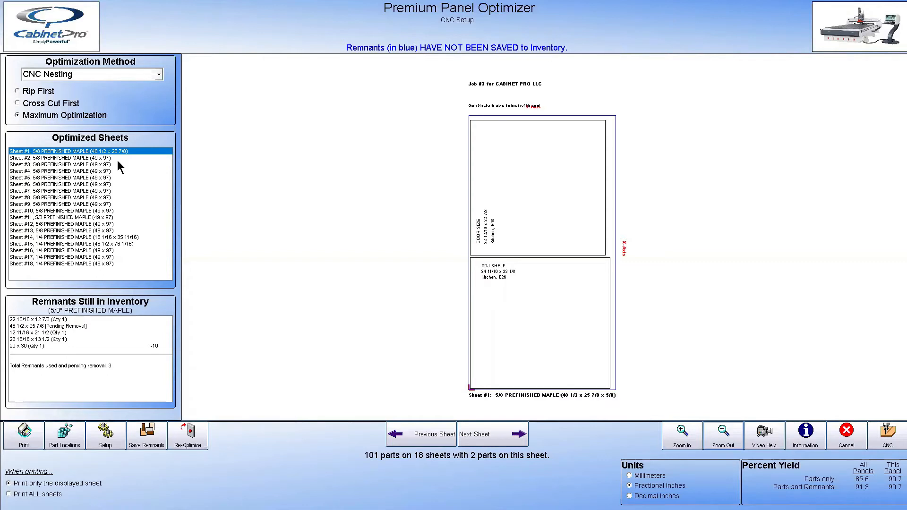
{"action": "mouse_move", "coordinate": [101, 160]}
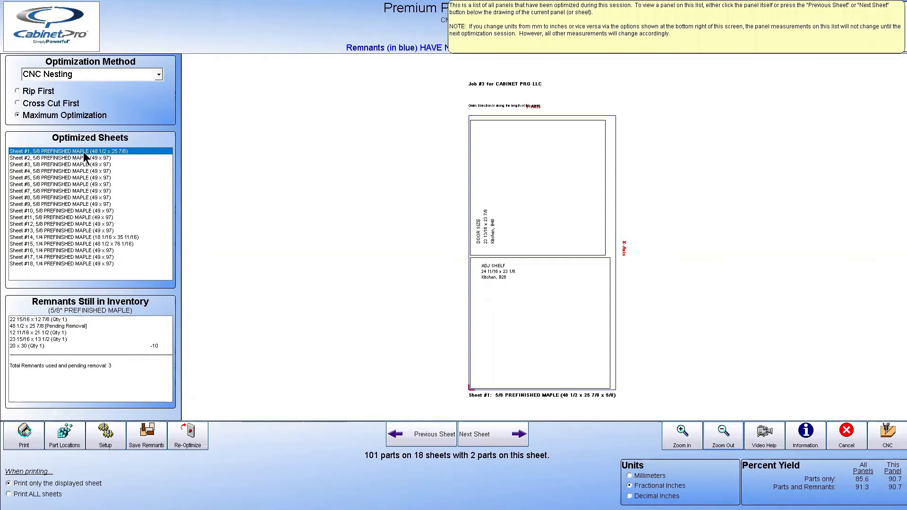
{"action": "mouse_move", "coordinate": [85, 368]}
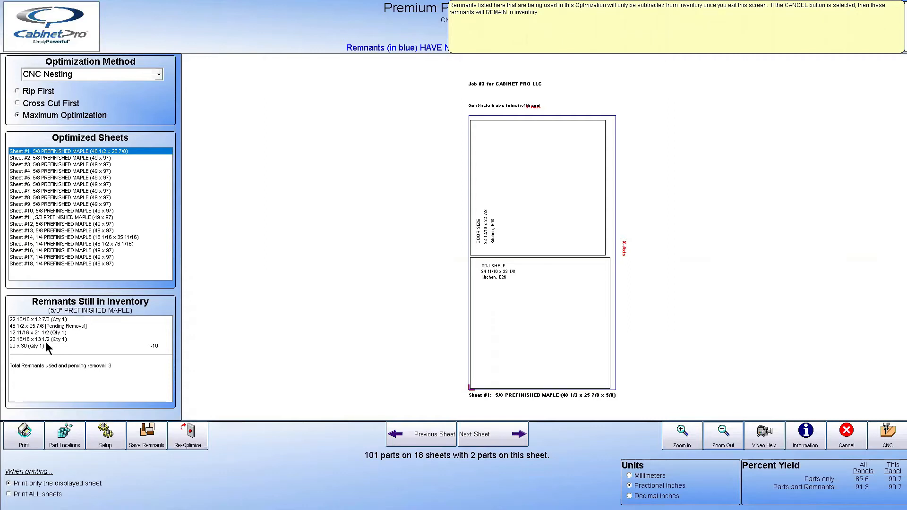
{"action": "mouse_move", "coordinate": [69, 163]}
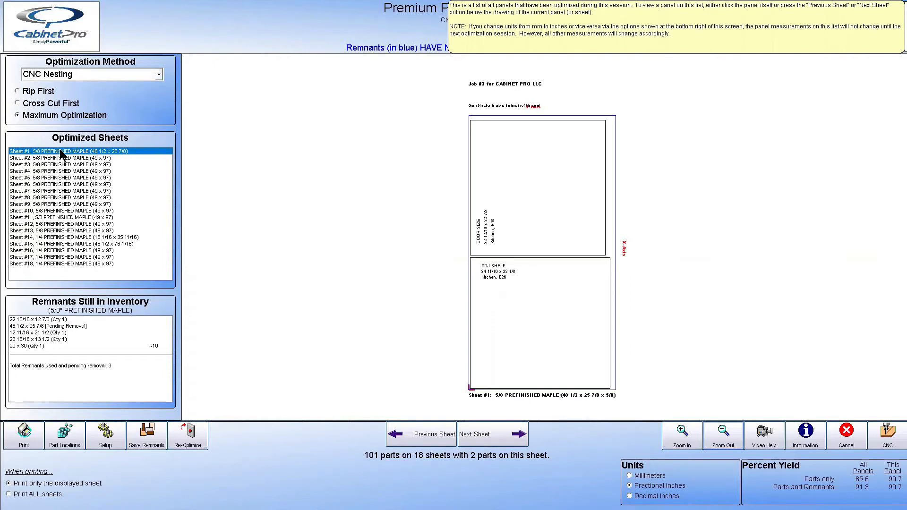
{"action": "mouse_move", "coordinate": [53, 324]}
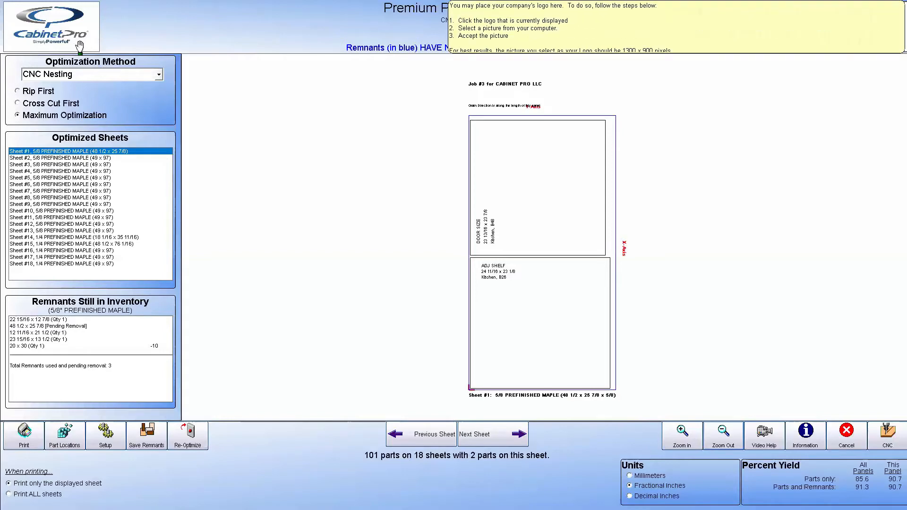
- Set the parameter for full sheets or left-over remnants to 2, remnants only if they improve the yield, and re-optimize the panels
{"action": "left_click", "coordinate": [104, 435]}
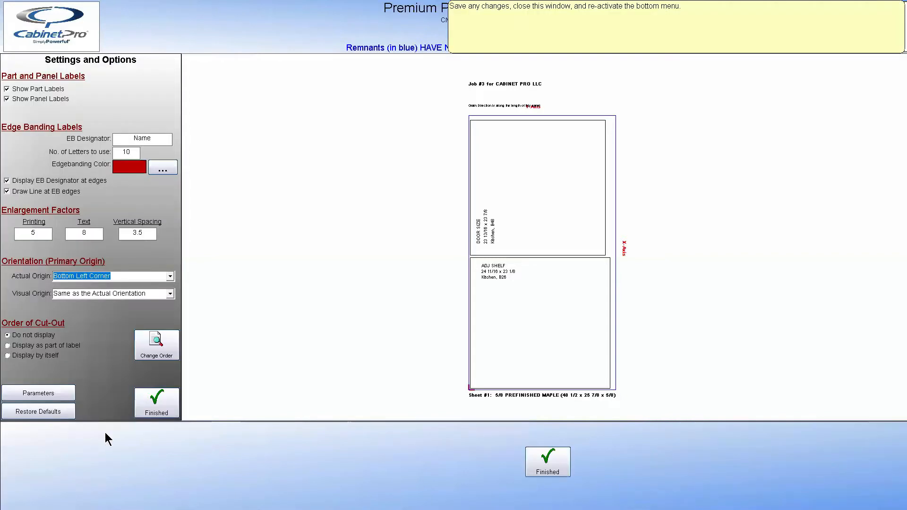
{"action": "left_click", "coordinate": [59, 390]}
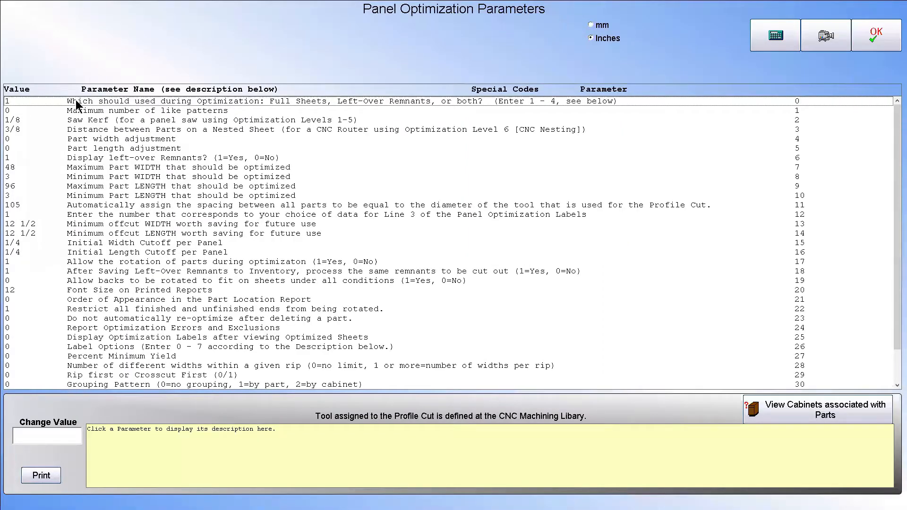
{"action": "left_click", "coordinate": [98, 104]}
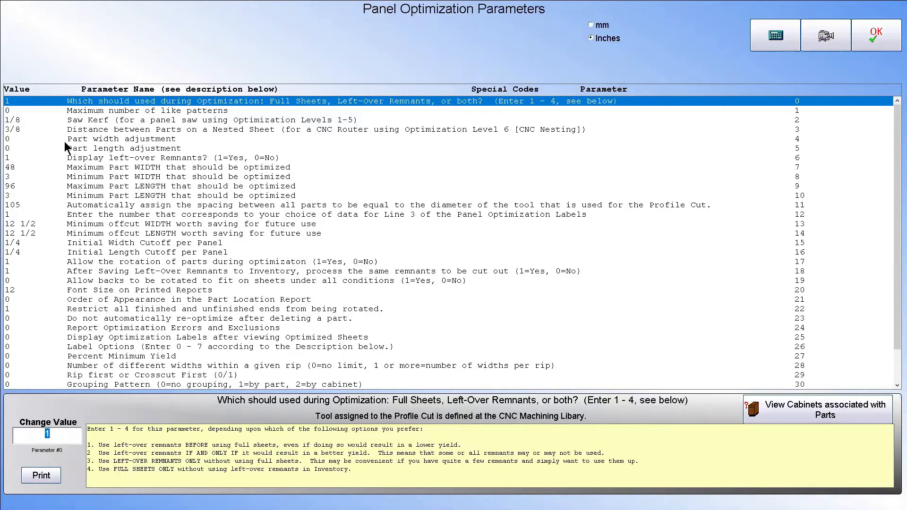
{"action": "type", "text": "3"}
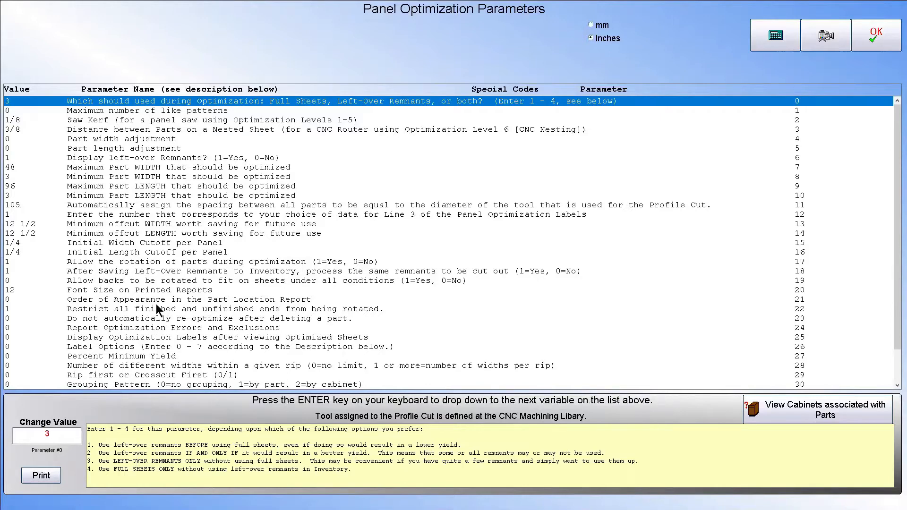
{"action": "key", "text": "BackSpace"}
{"action": "type", "text": "2"}
{"action": "left_click", "coordinate": [872, 34]}
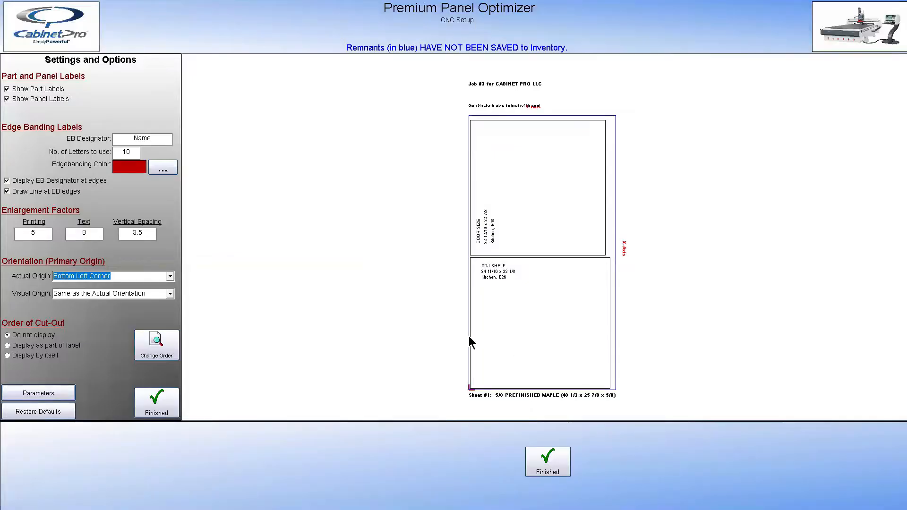
{"action": "left_click", "coordinate": [156, 402]}
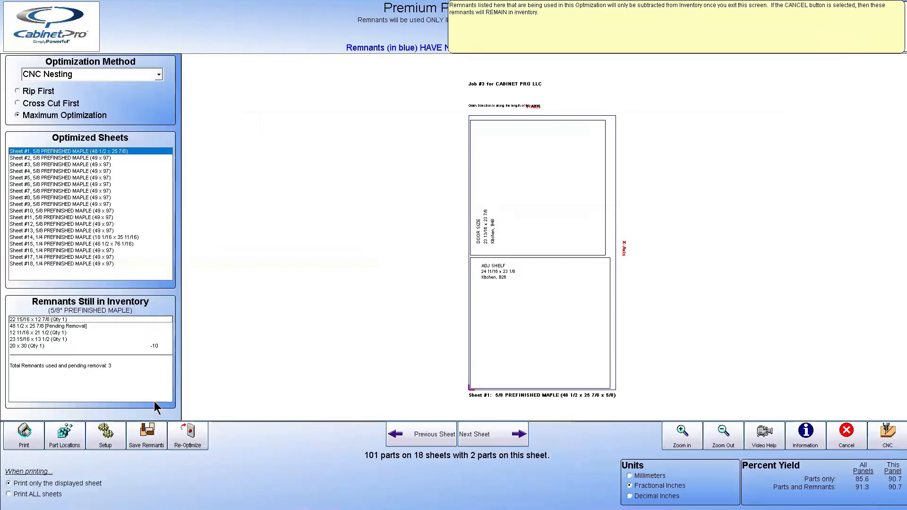
{"action": "left_click", "coordinate": [194, 437]}
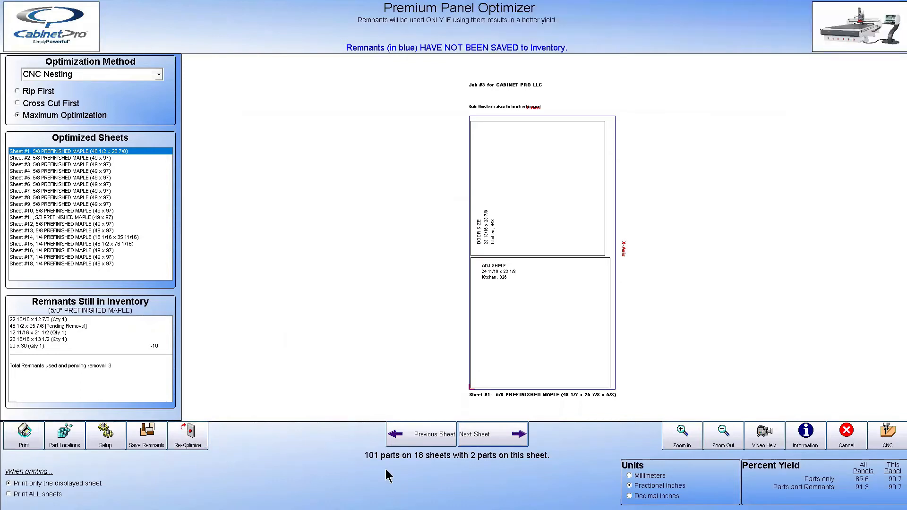
- Set the sheets-or-remnants parameter to 3, left-over remnants only, re-optimize the panels, and review sheets 2 to 4
{"action": "left_click", "coordinate": [105, 434]}
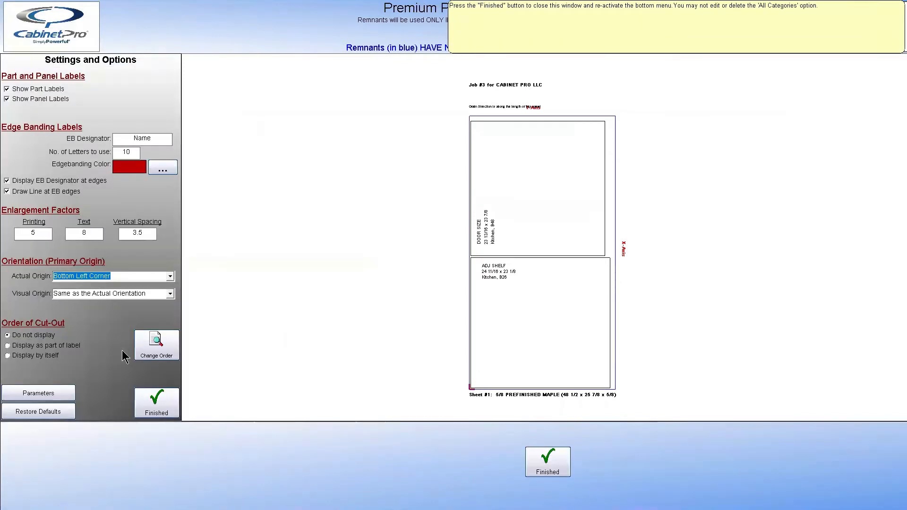
{"action": "left_click", "coordinate": [46, 394]}
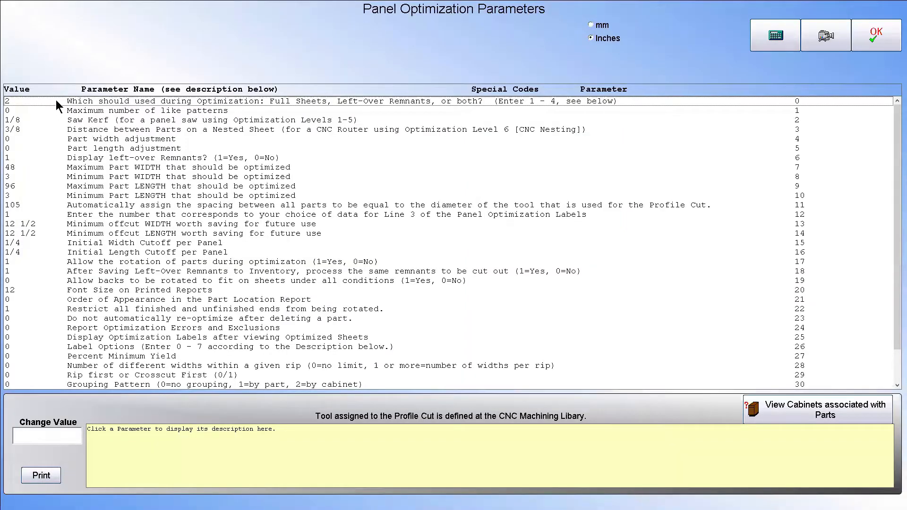
{"action": "left_click", "coordinate": [56, 100]}
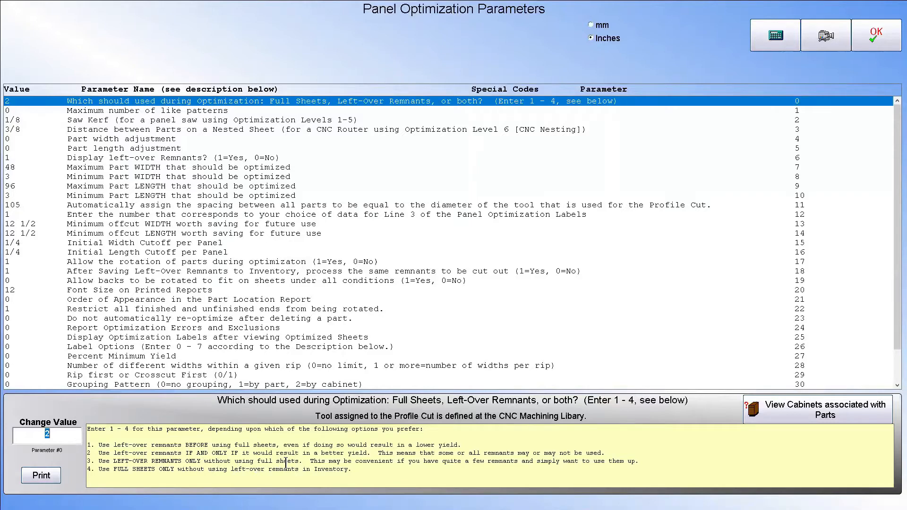
{"action": "type", "text": "3"}
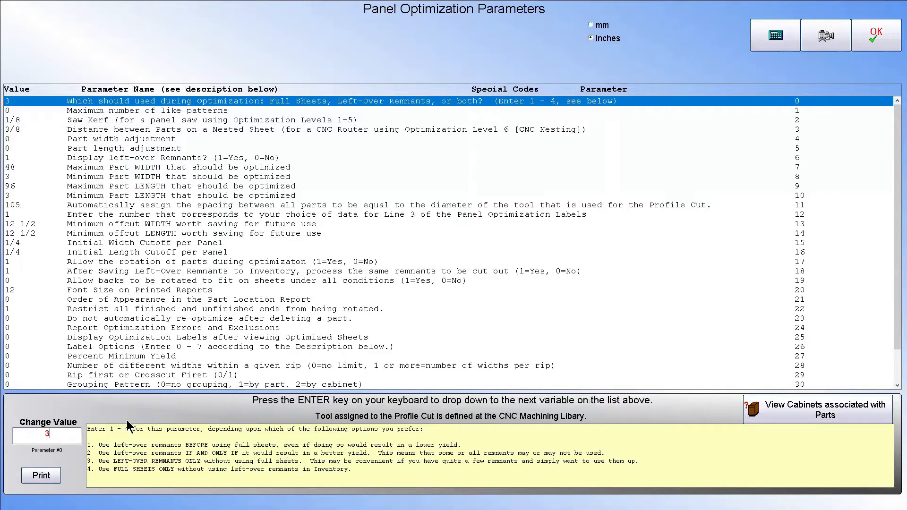
{"action": "left_click", "coordinate": [877, 34]}
{"action": "left_click", "coordinate": [152, 399]}
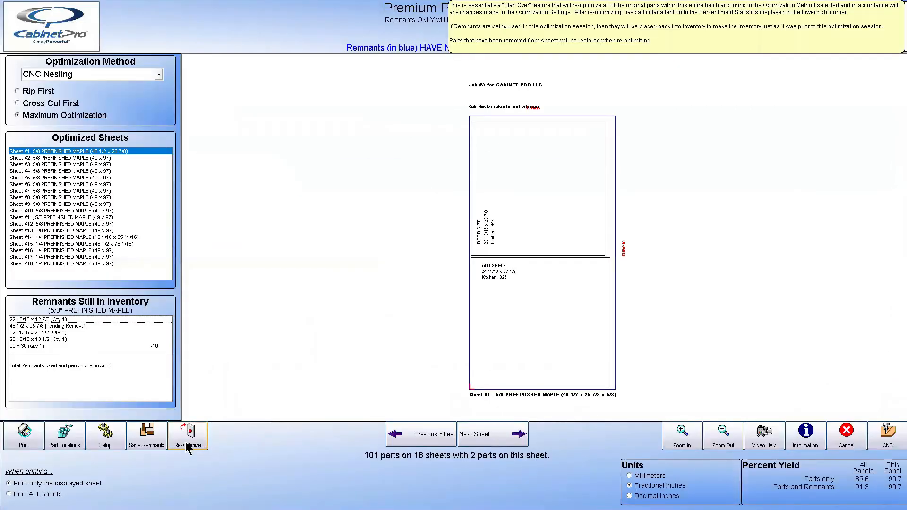
{"action": "left_click", "coordinate": [185, 441]}
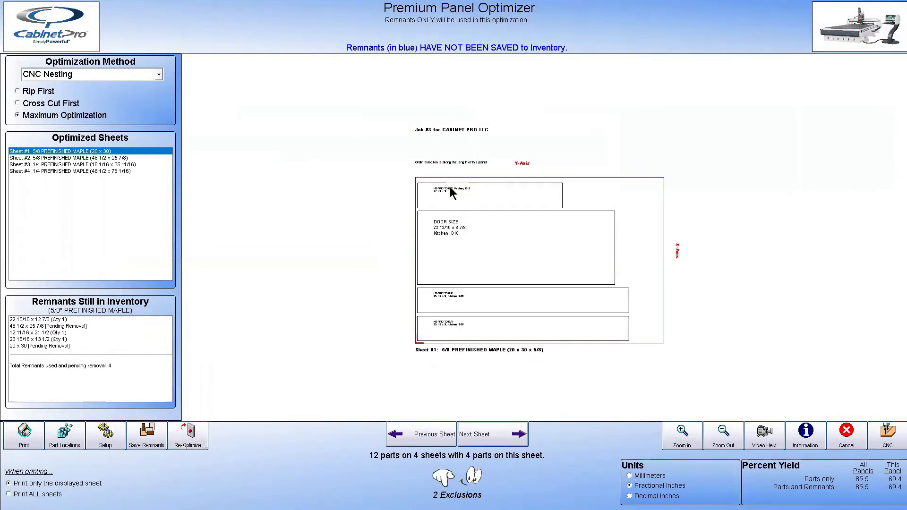
{"action": "left_click", "coordinate": [120, 158]}
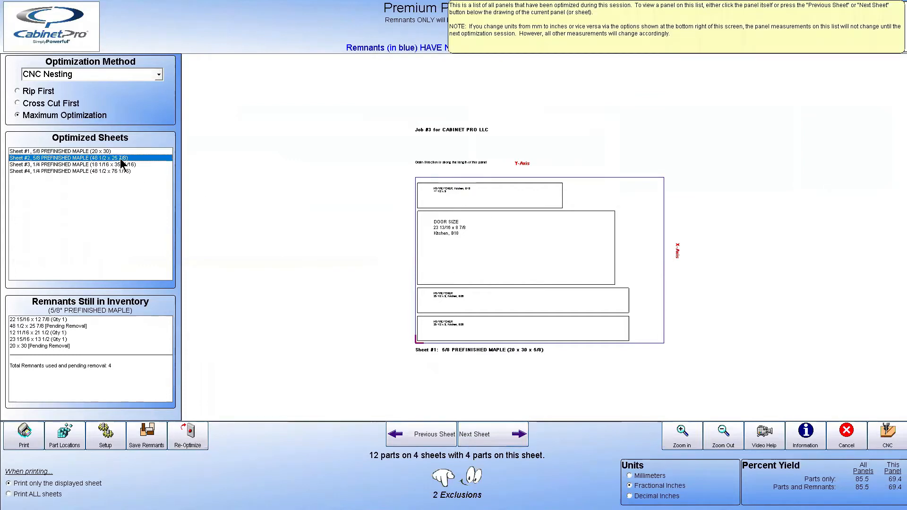
{"action": "left_click", "coordinate": [121, 164]}
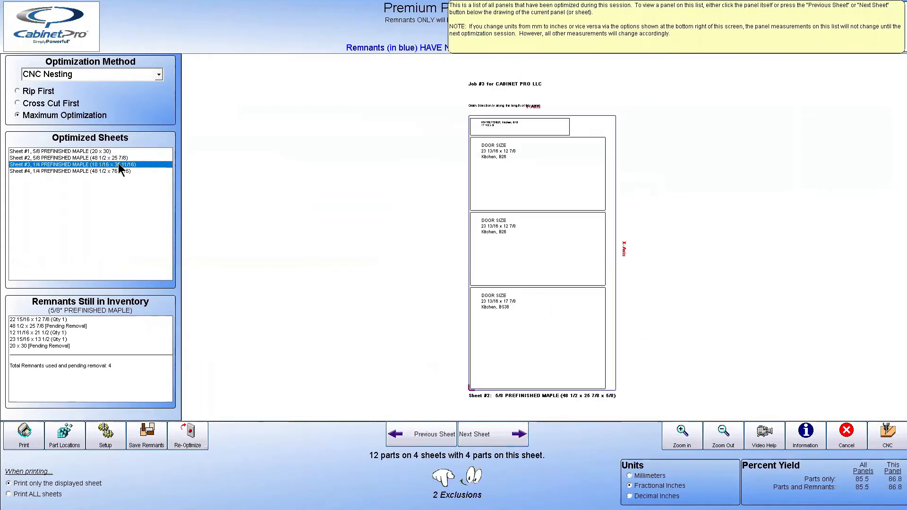
{"action": "left_click", "coordinate": [119, 171]}
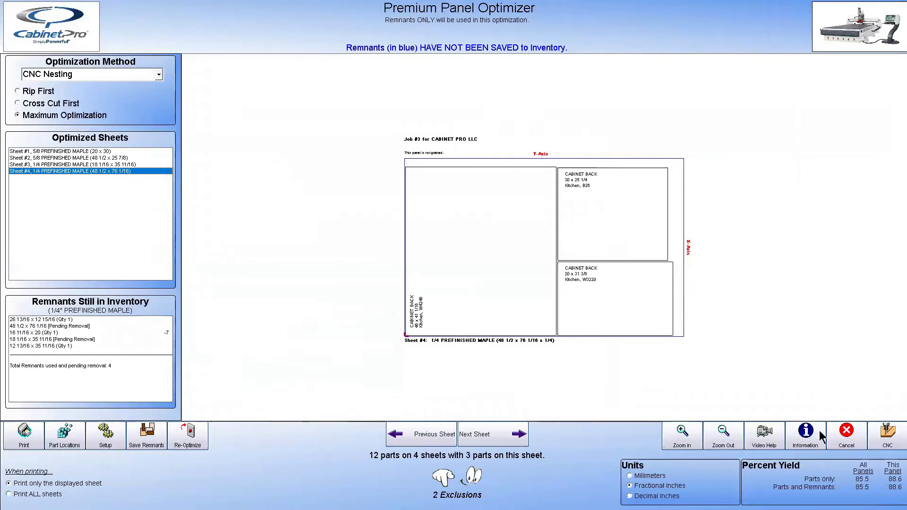
- Set the sheets-or-remnants parameter to 1, remnants before full sheets even at a lower yield, and re-optimize the panels
{"action": "left_click", "coordinate": [106, 437]}
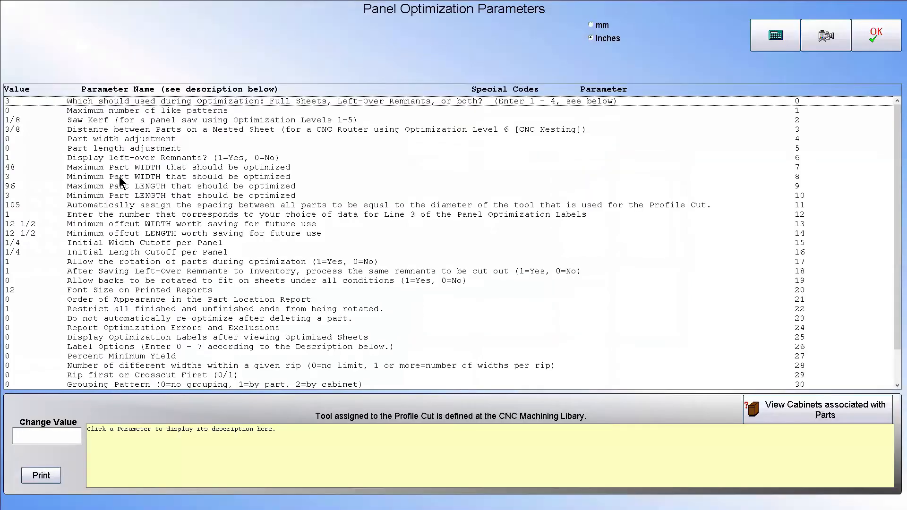
{"action": "left_click", "coordinate": [41, 102]}
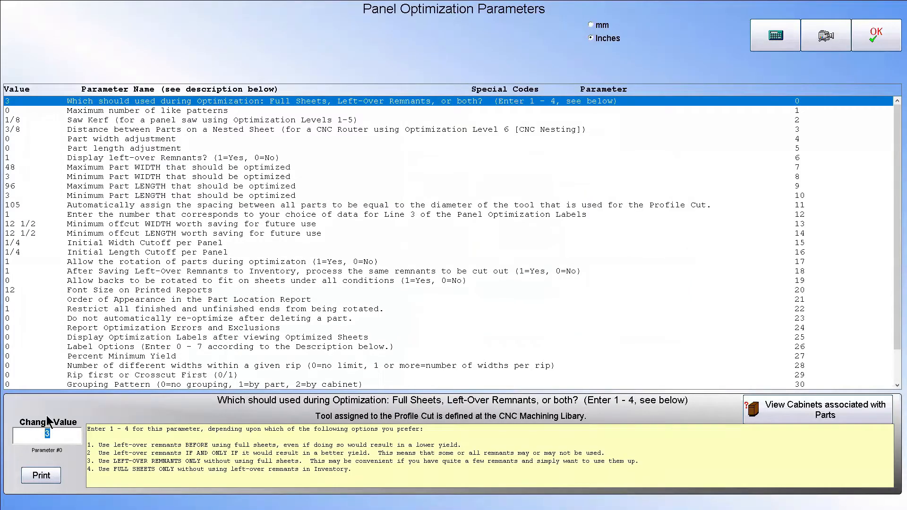
{"action": "type", "text": "1"}
{"action": "left_click_drag", "start_coordinate": [59, 434], "coordinate": [31, 440]}
{"action": "type", "text": "2 1"}
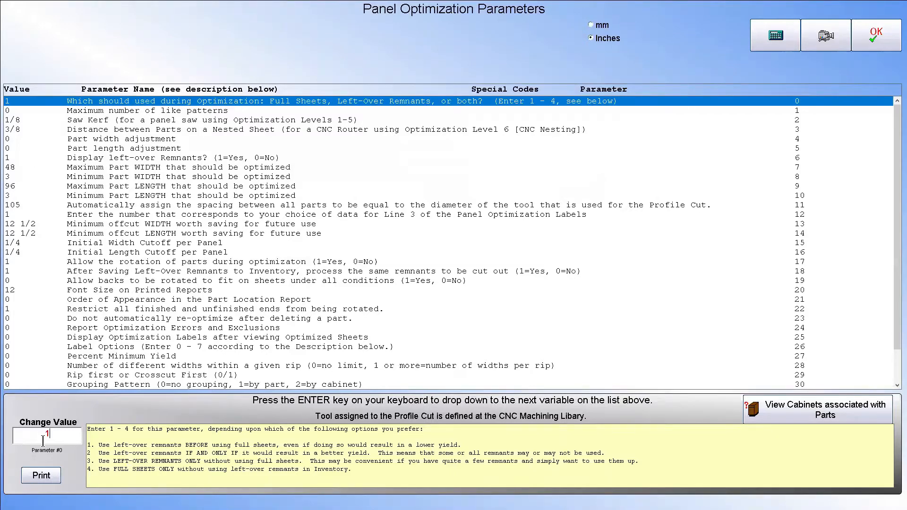
{"action": "left_click_drag", "start_coordinate": [54, 433], "coordinate": [39, 435]}
{"action": "type", "text": "2"}
{"action": "key", "text": "BackSpace"}
{"action": "left_click", "coordinate": [880, 37]}
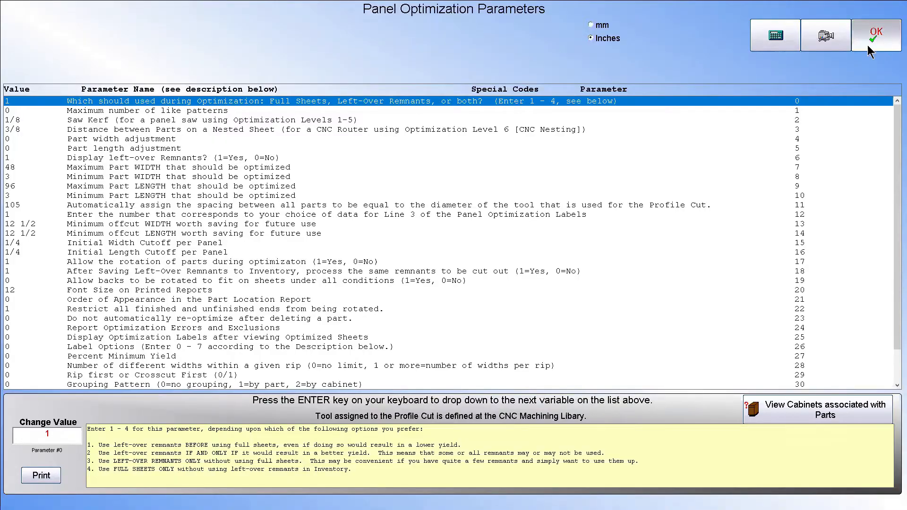
{"action": "left_click", "coordinate": [163, 398]}
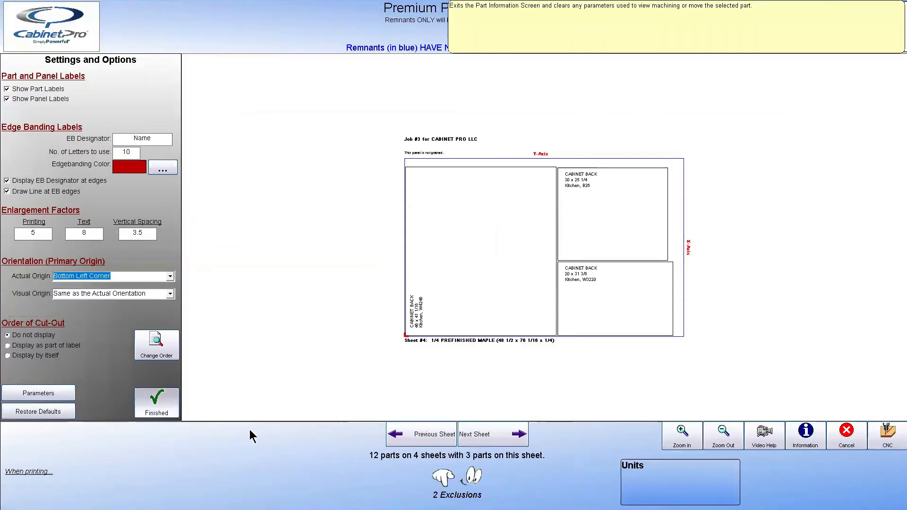
{"action": "left_click", "coordinate": [192, 437]}
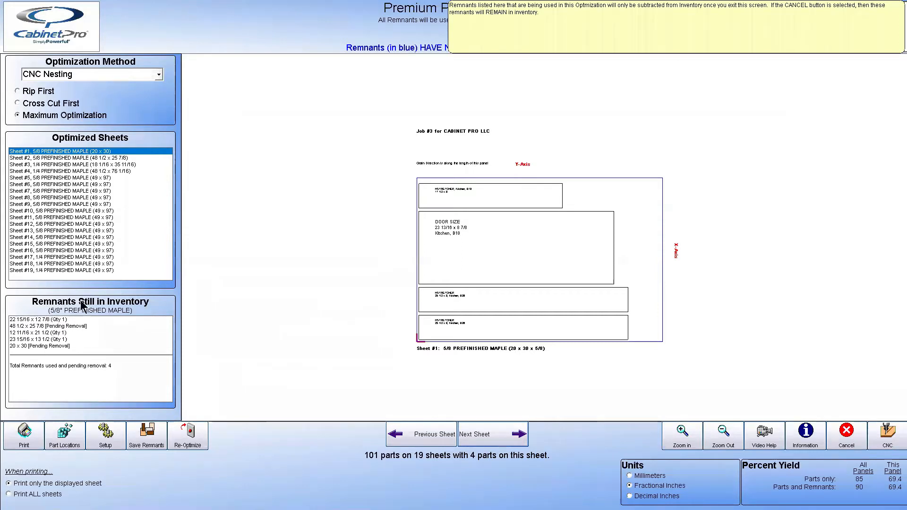
- Check the 1/4 prefinished maple sheets #3 and #4, and proceed to CNC, removing the used remnants from inventory but cancelling the nested file processing
{"action": "left_click", "coordinate": [86, 170]}
{"action": "left_click", "coordinate": [85, 166]}
{"action": "left_click", "coordinate": [83, 170]}
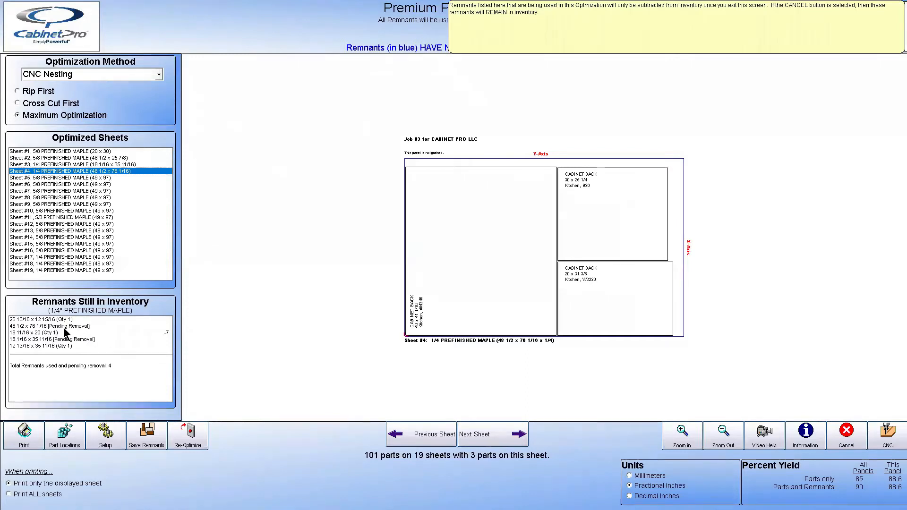
{"action": "left_click", "coordinate": [891, 438]}
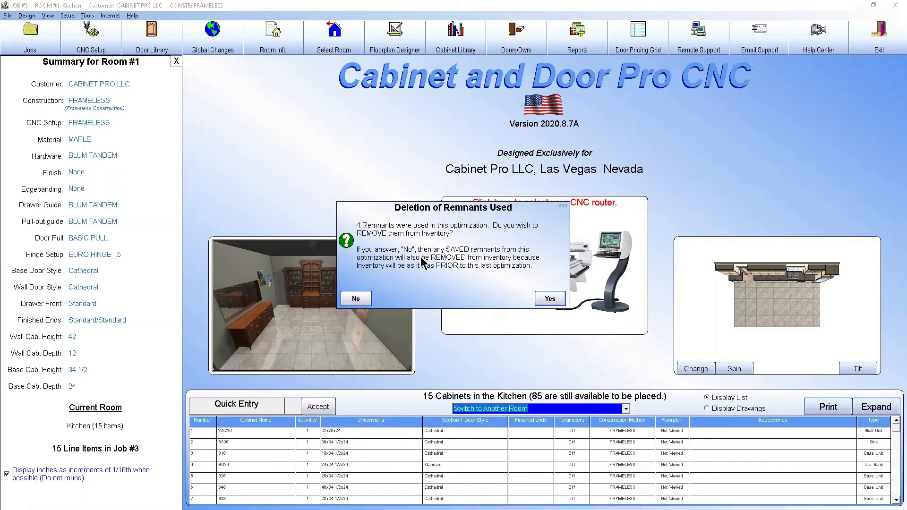
{"action": "left_click", "coordinate": [550, 299]}
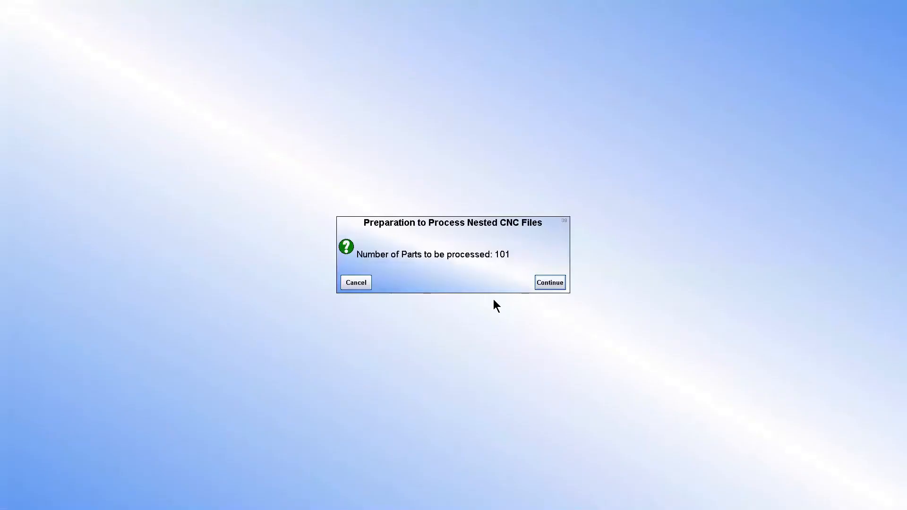
{"action": "left_click", "coordinate": [358, 282]}
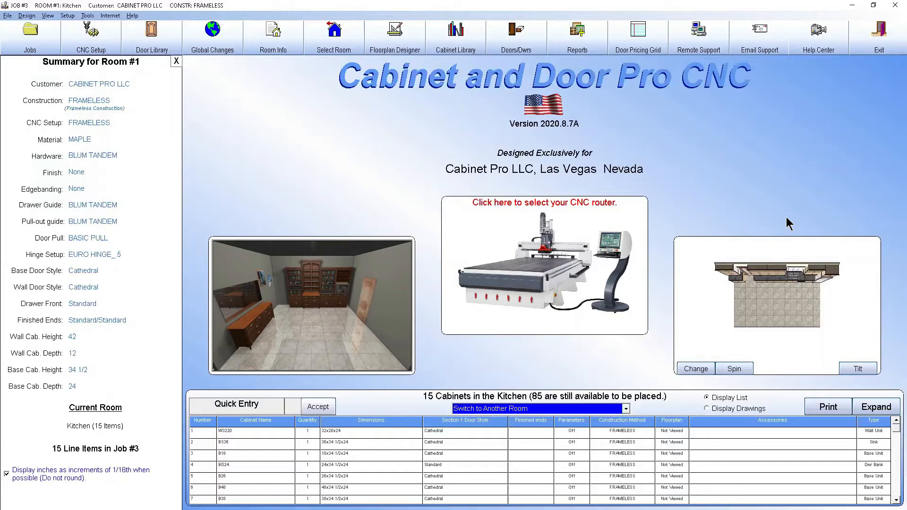
- View the kitchen floorplan, return to the main screen, and examine the display options for the current room's floorplan
{"action": "left_click", "coordinate": [781, 274]}
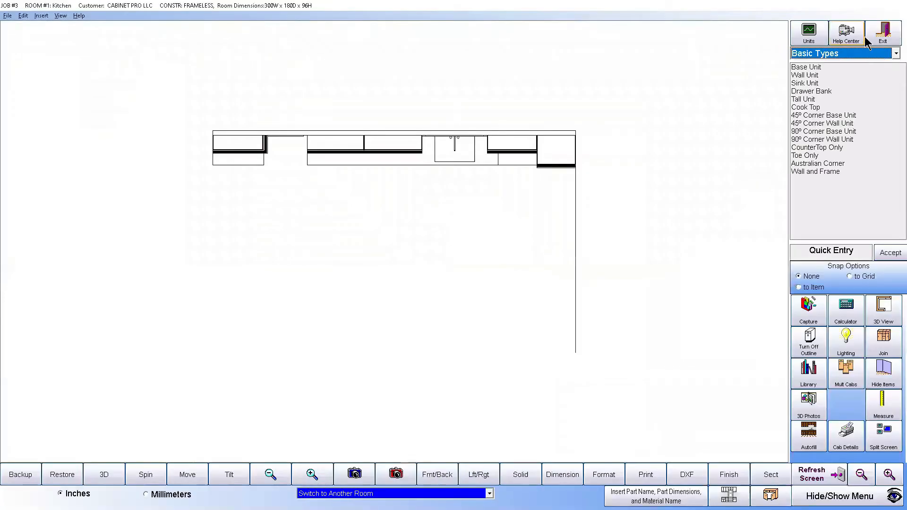
{"action": "left_click", "coordinate": [883, 33]}
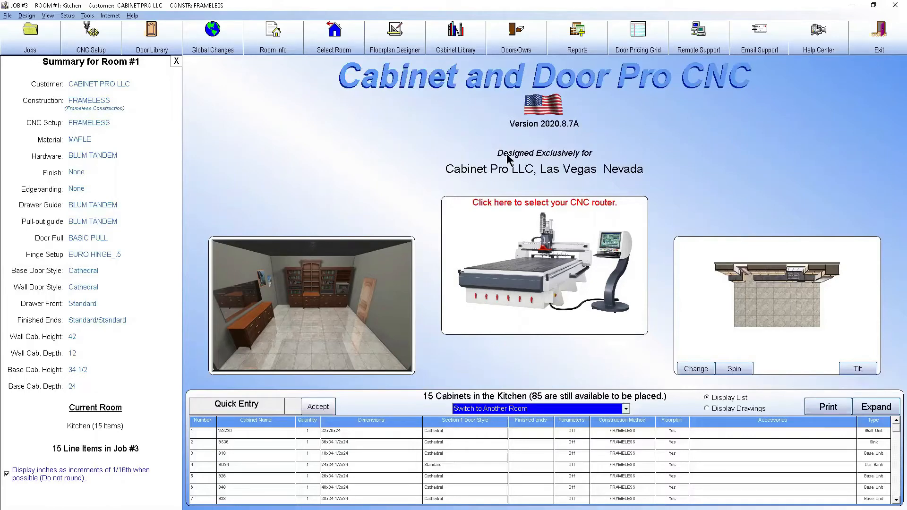
{"action": "left_click", "coordinate": [48, 15]}
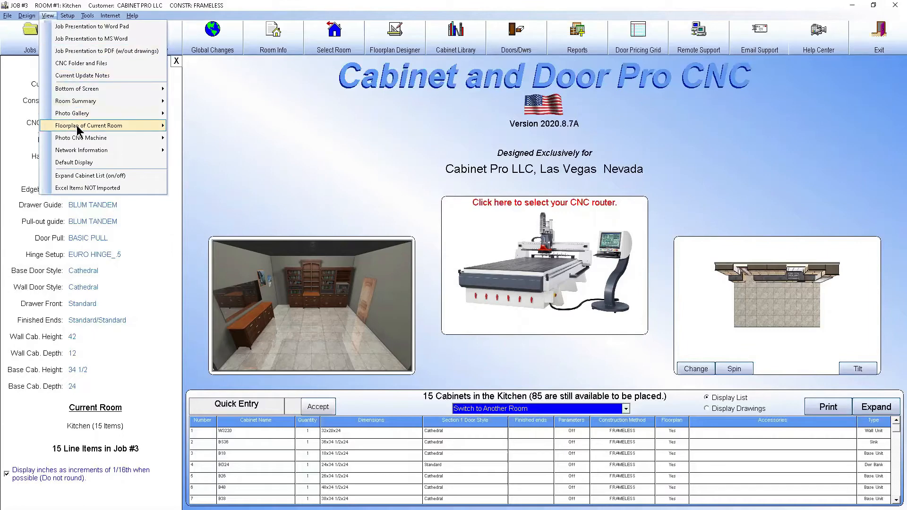
{"action": "mouse_move", "coordinate": [78, 130]}
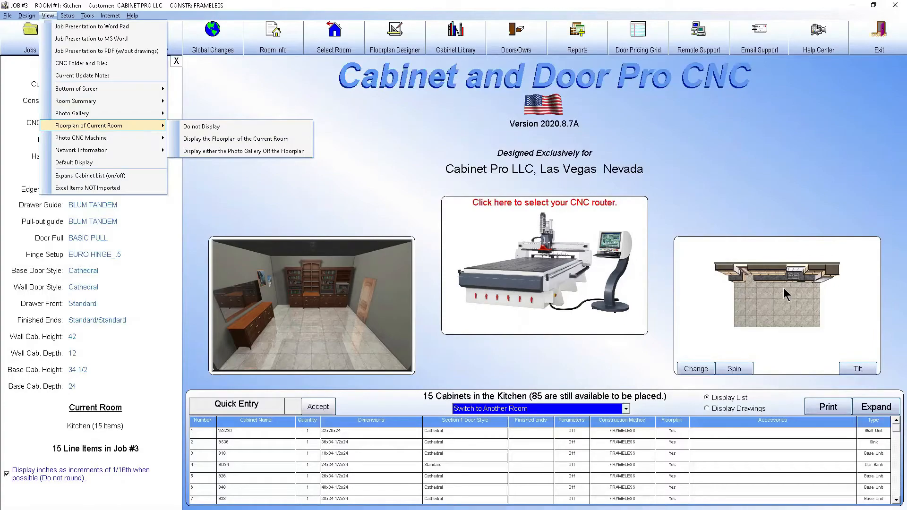
- Open the kitchen floorplan in the designer and tilt it into a 3D view of the cabinet wall
{"action": "left_click", "coordinate": [771, 309]}
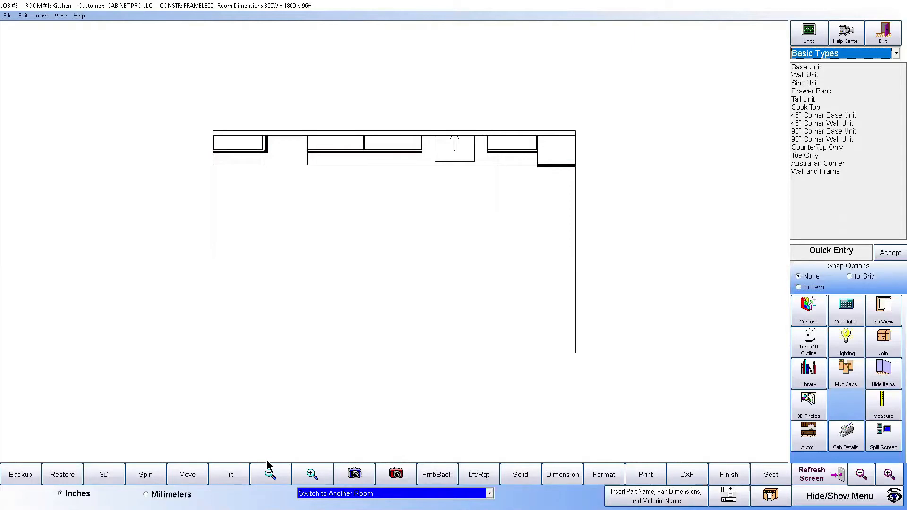
{"action": "left_click", "coordinate": [229, 474]}
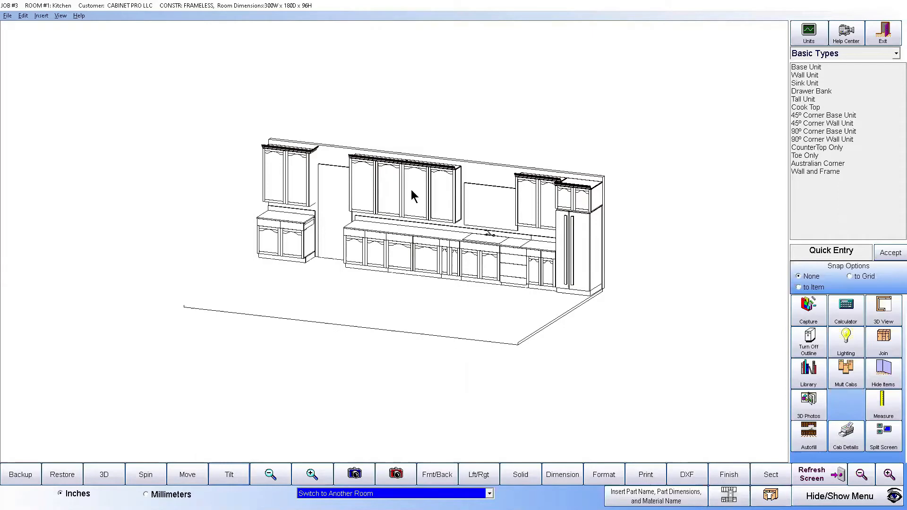
- Raise the leftmost wall cabinet by placing its bottom at a set distance from the floor
{"action": "left_click", "coordinate": [302, 179]}
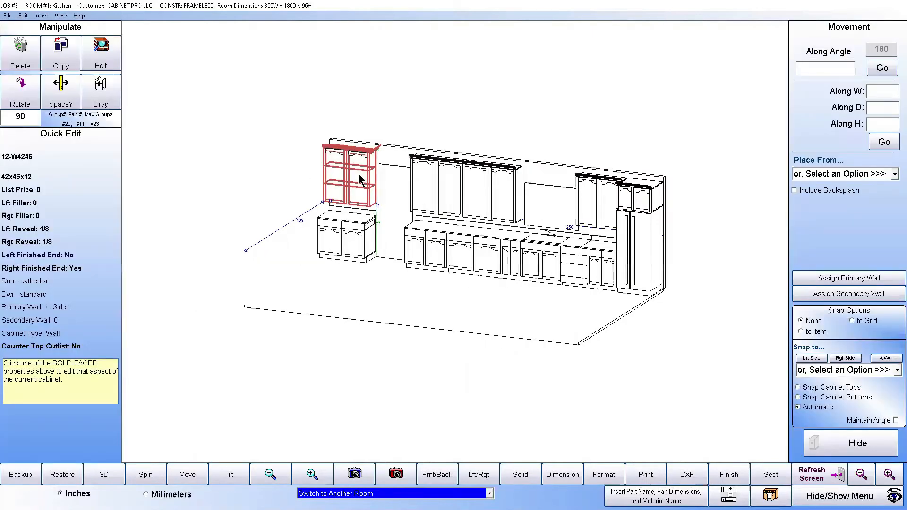
{"action": "left_click", "coordinate": [895, 174]}
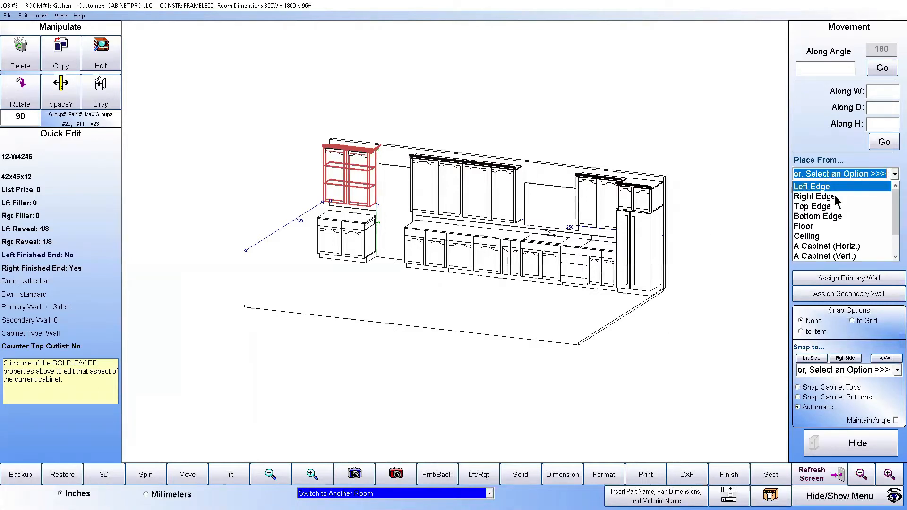
{"action": "left_click", "coordinate": [816, 228]}
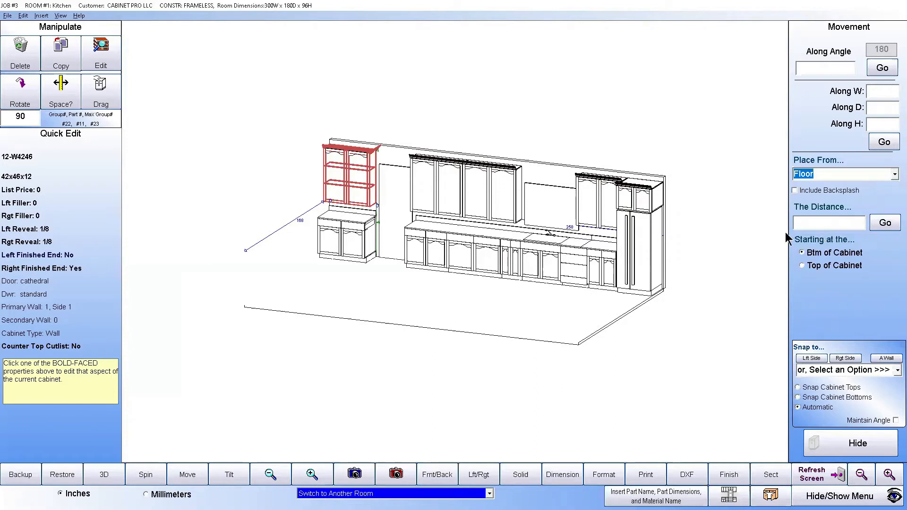
{"action": "left_click", "coordinate": [838, 221]}
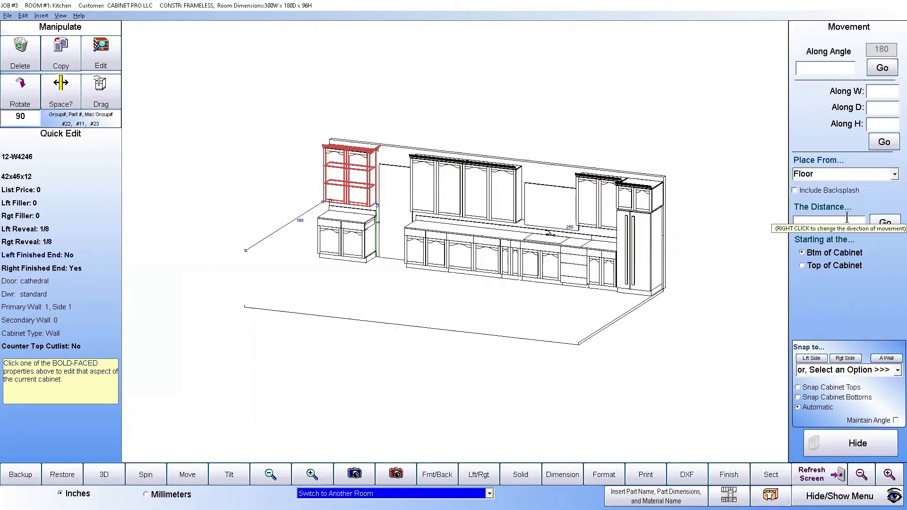
{"action": "type", "text": "100"}
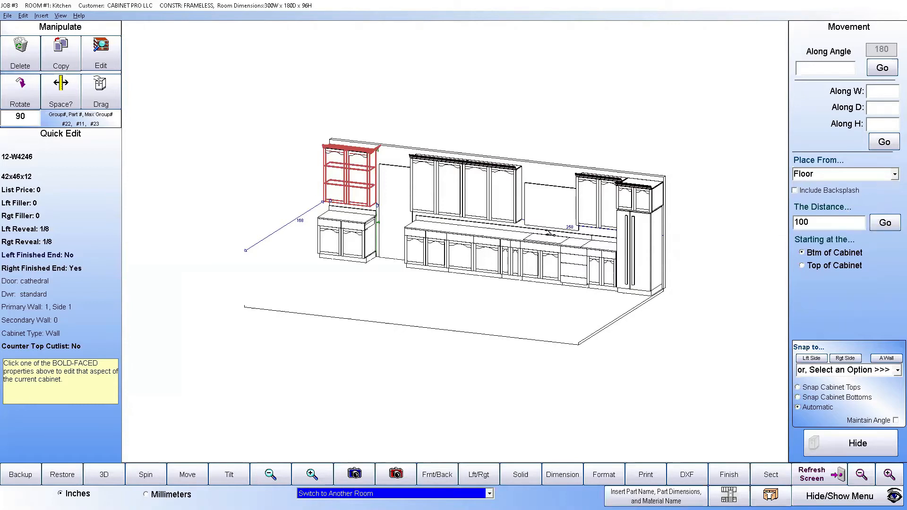
{"action": "key", "text": "BackSpace"}
{"action": "key", "text": "BackSpace"}
{"action": "key", "text": "BackSpace"}
{"action": "left_click", "coordinate": [885, 223]}
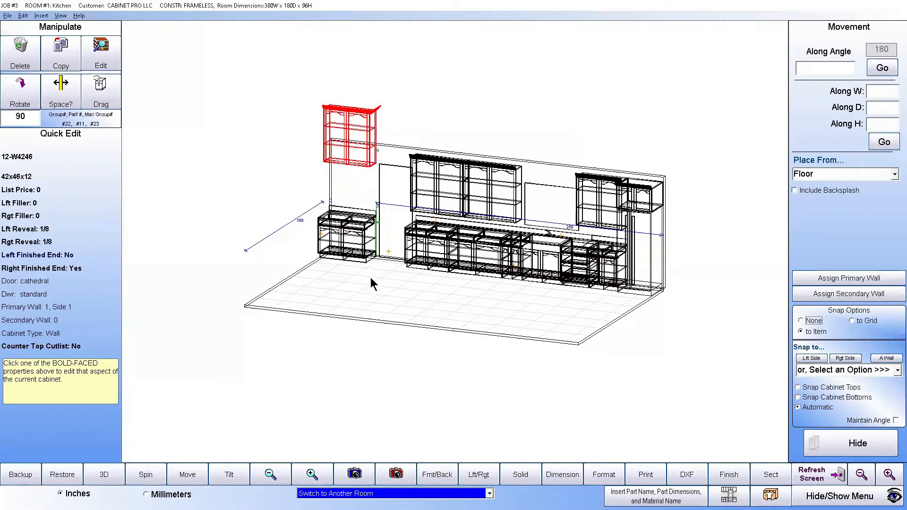
{"action": "left_click", "coordinate": [364, 131]}
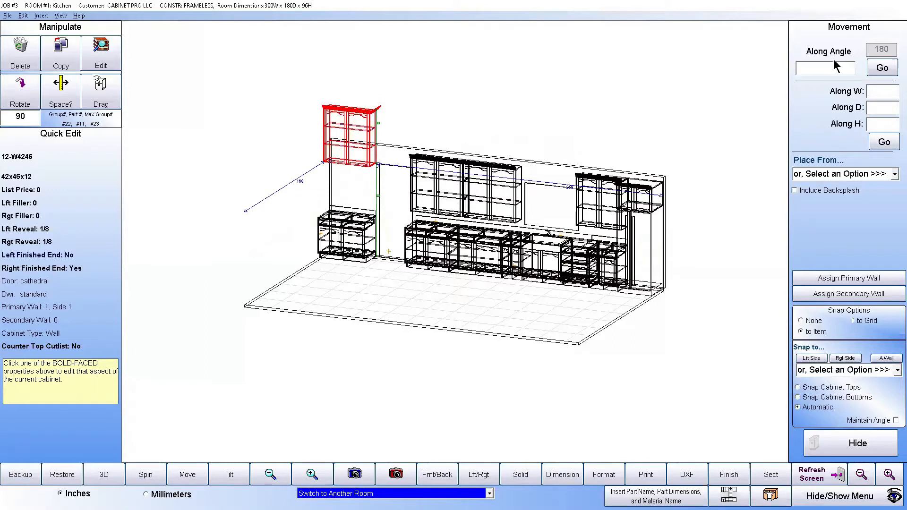
- Clear the current room, deleting its floorplan and all cabinets, and return to the main screen
{"action": "left_click", "coordinate": [8, 15]}
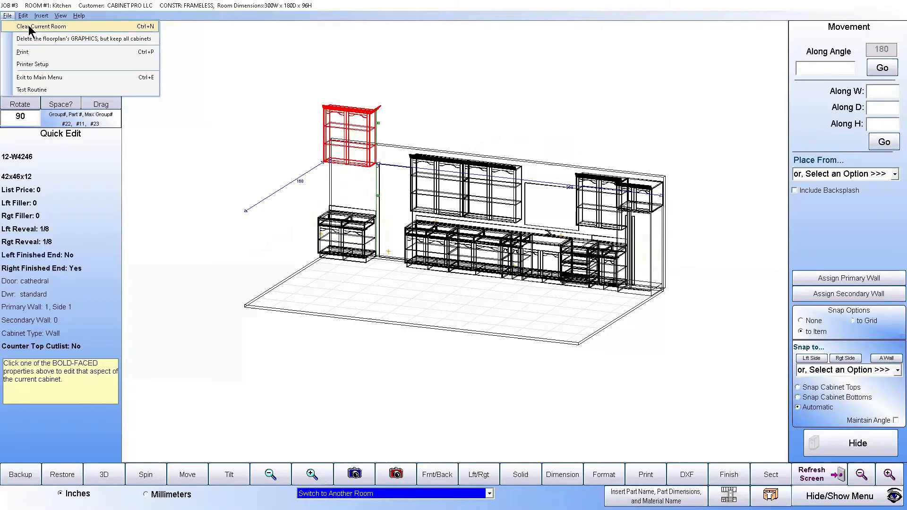
{"action": "left_click", "coordinate": [30, 26]}
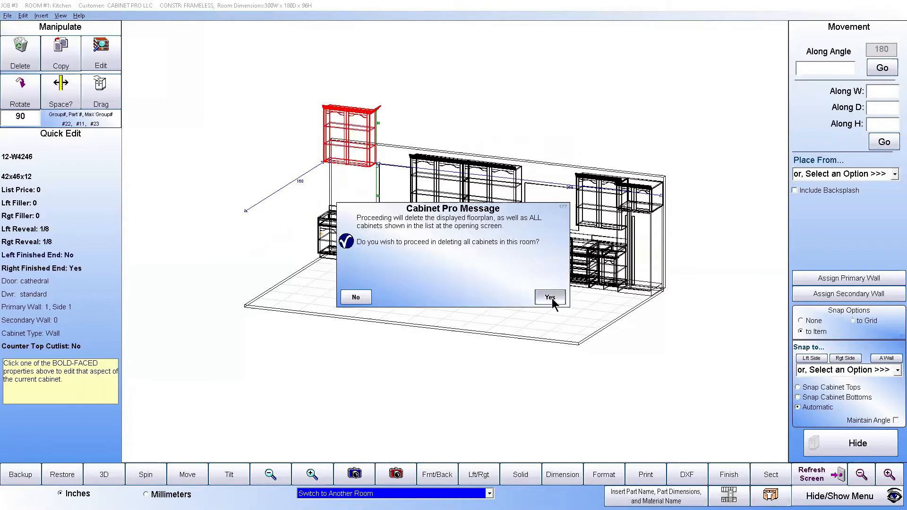
{"action": "left_click", "coordinate": [550, 298]}
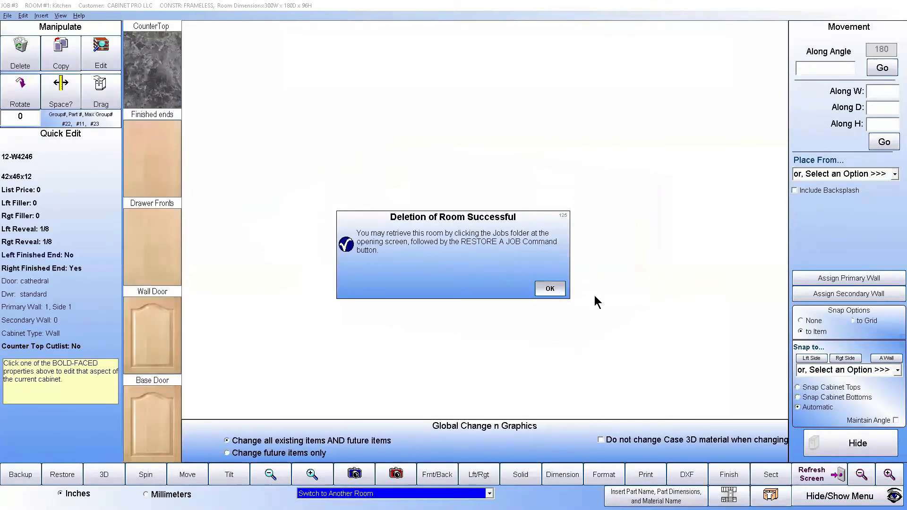
{"action": "left_click", "coordinate": [551, 289]}
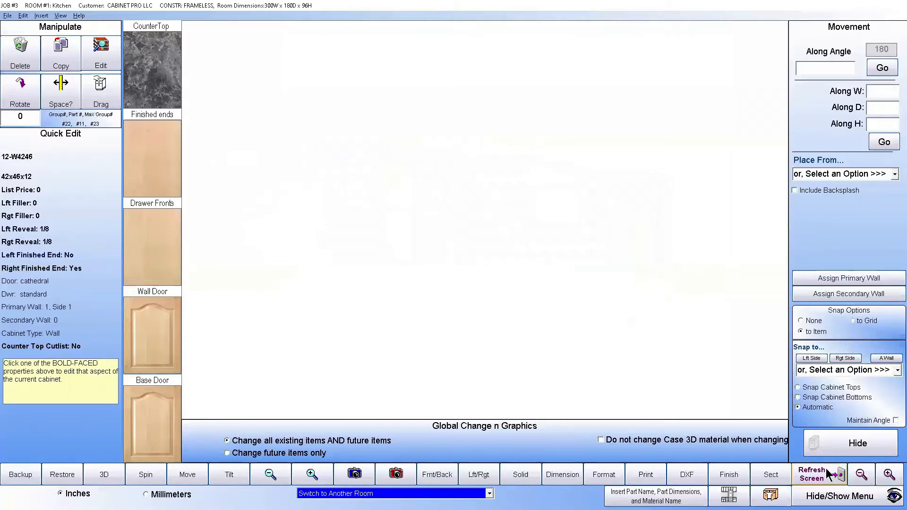
{"action": "left_click", "coordinate": [832, 476]}
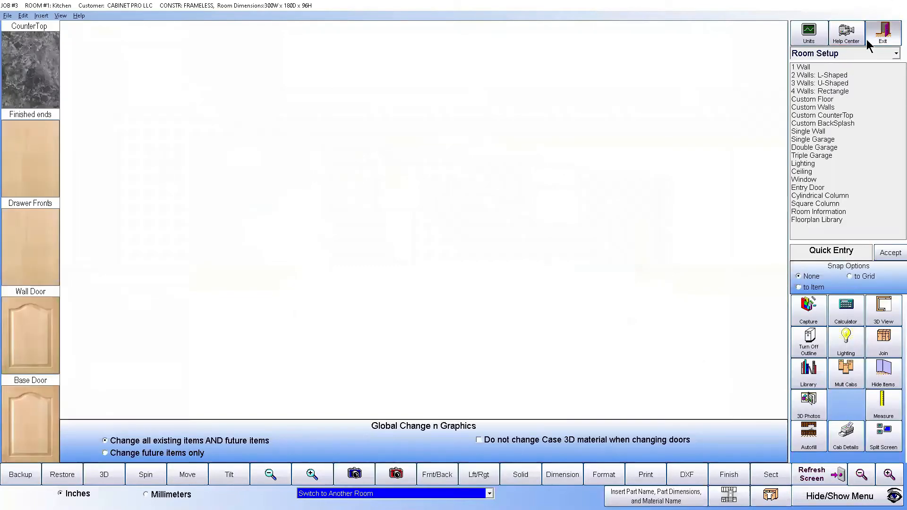
{"action": "left_click", "coordinate": [874, 37]}
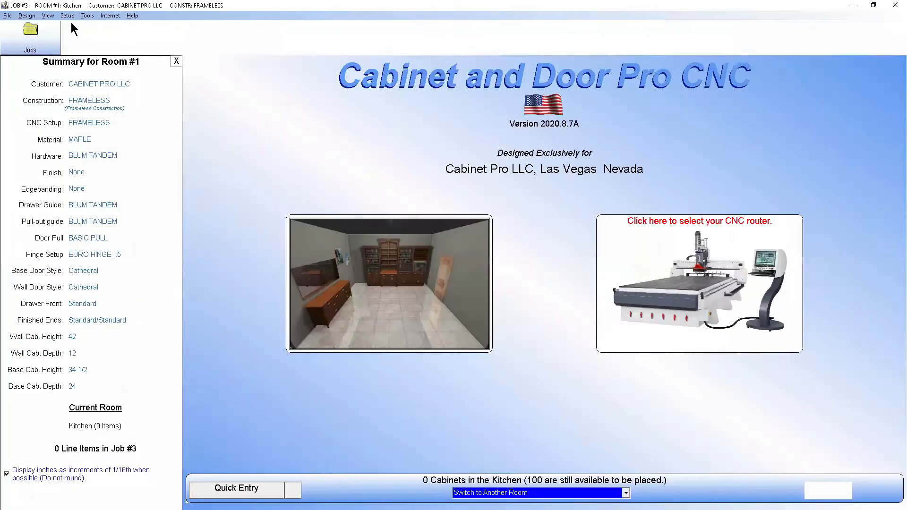
- Open the standard heights and depths settings of the cabinet case building methods
{"action": "left_click", "coordinate": [67, 16]}
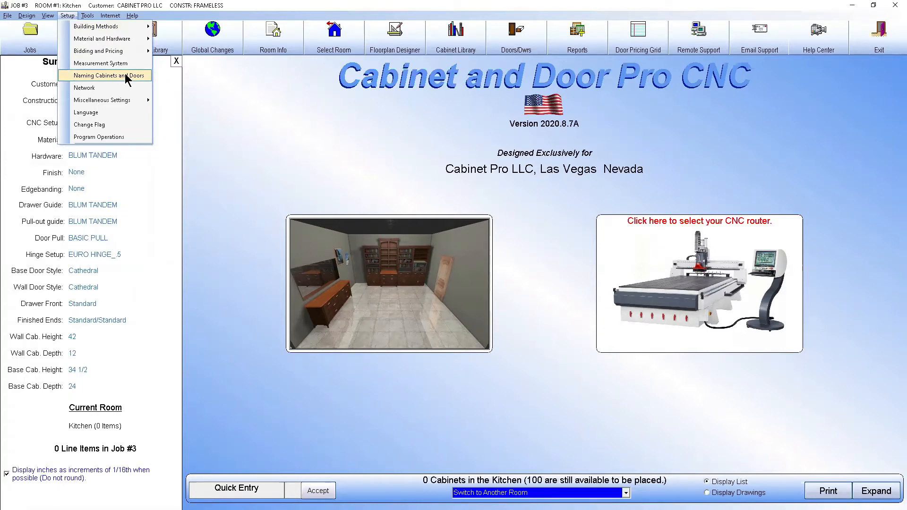
{"action": "mouse_move", "coordinate": [118, 27]}
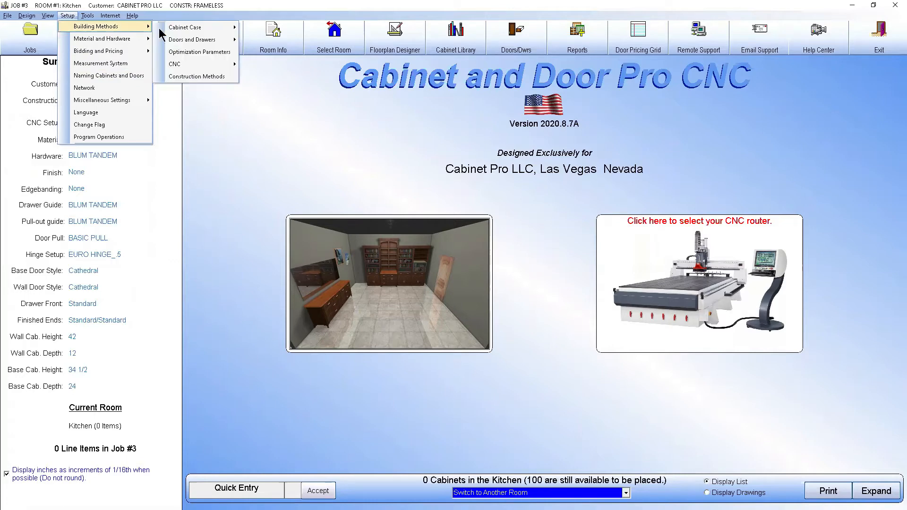
{"action": "mouse_move", "coordinate": [186, 29]}
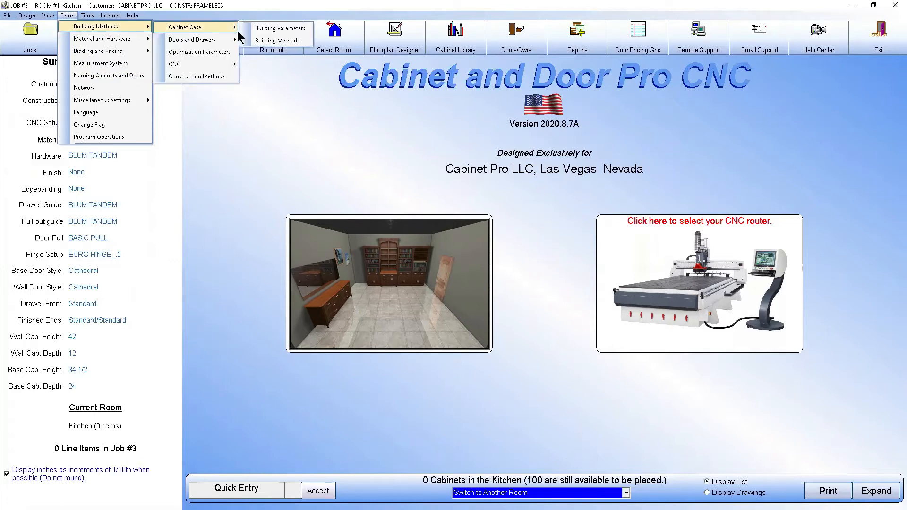
{"action": "left_click", "coordinate": [263, 42]}
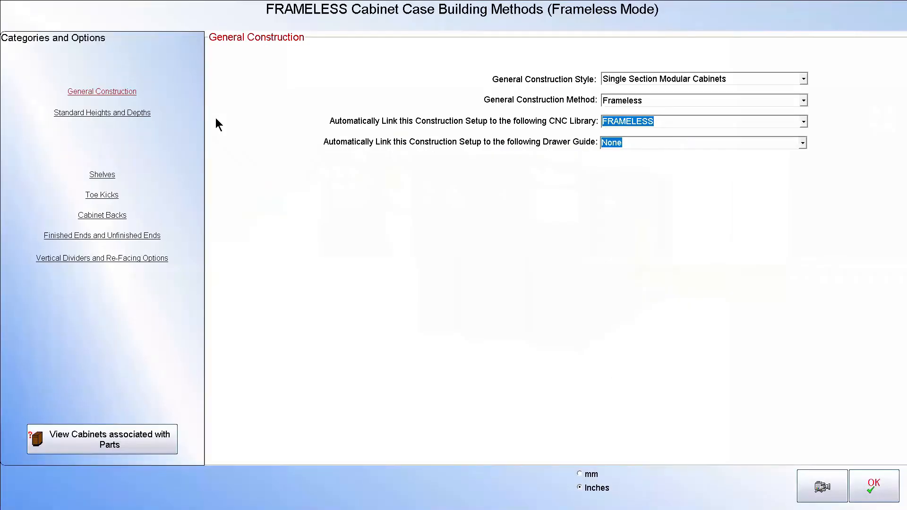
{"action": "left_click", "coordinate": [121, 112]}
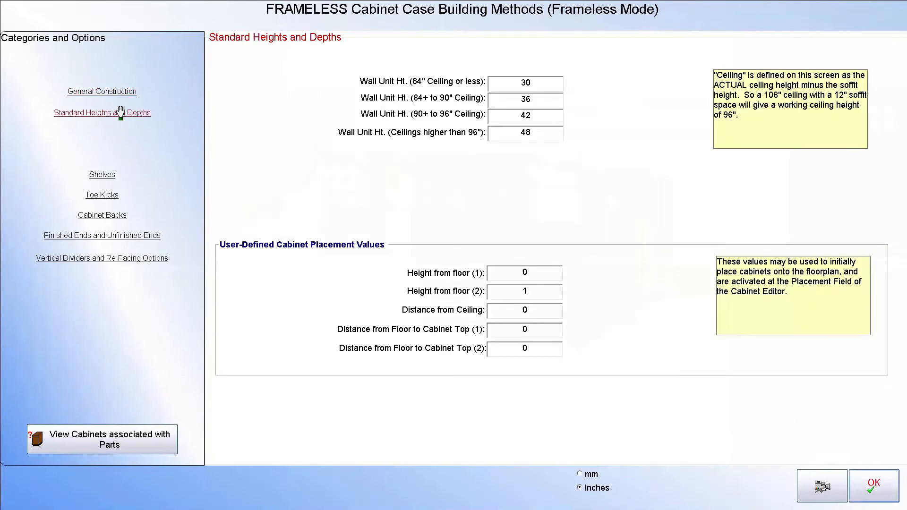
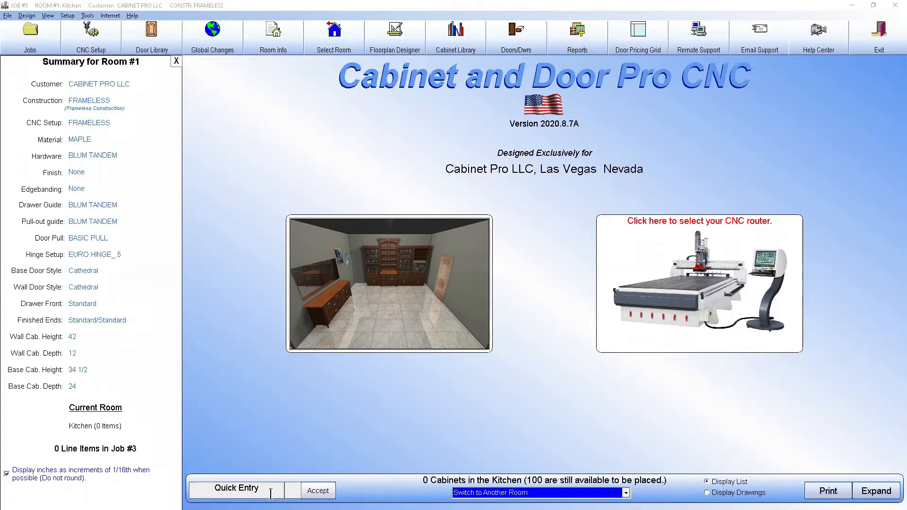
- Add one WALL UNIT library cabinet to the kitchen by quick entry, accepting a 35 1/4 width and 12 depth
{"action": "left_click", "coordinate": [269, 491]}
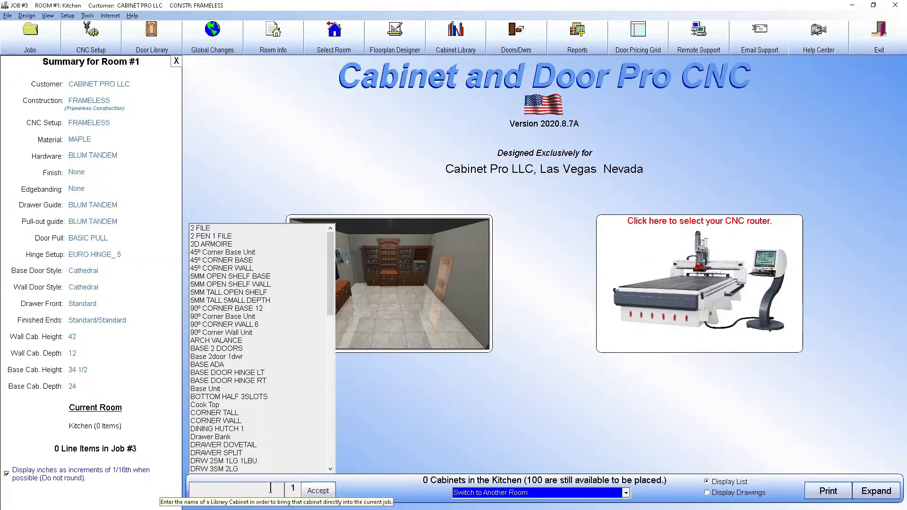
{"action": "type", "text": "w"}
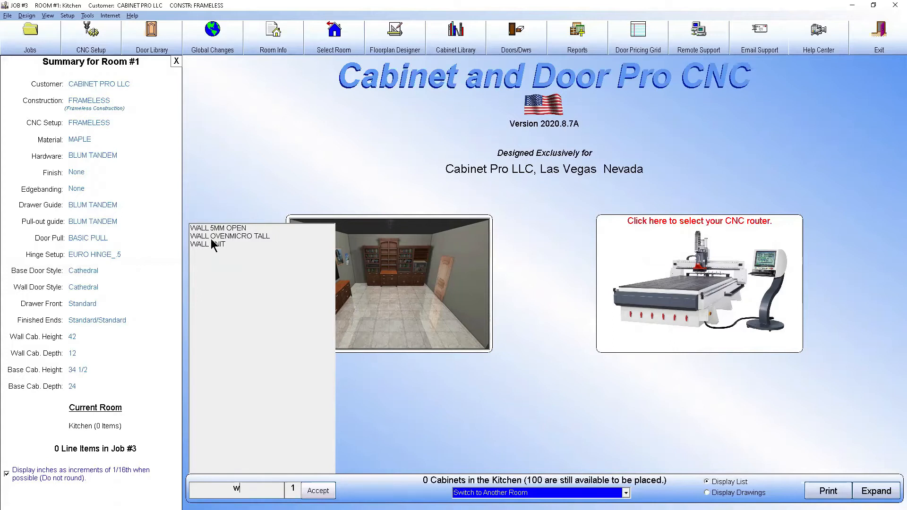
{"action": "type", "text": "a"}
{"action": "type", "text": "ll u"}
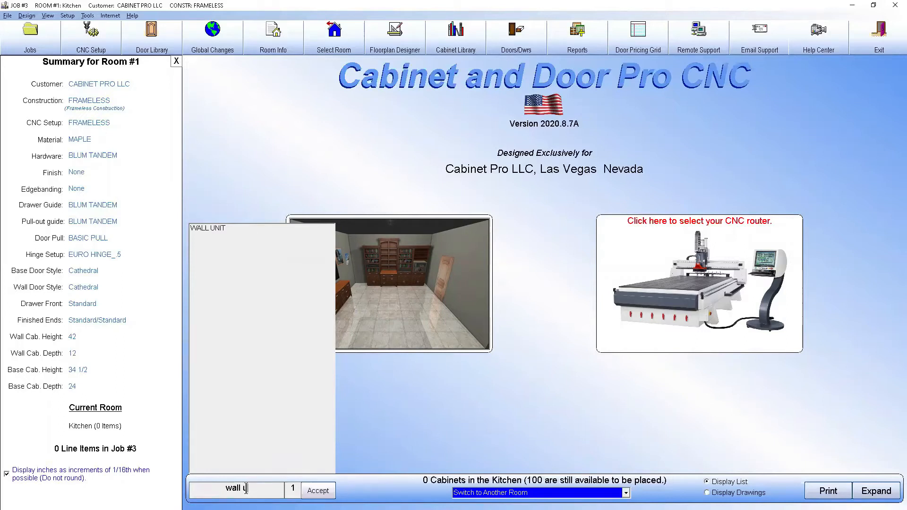
{"action": "left_click", "coordinate": [211, 228]}
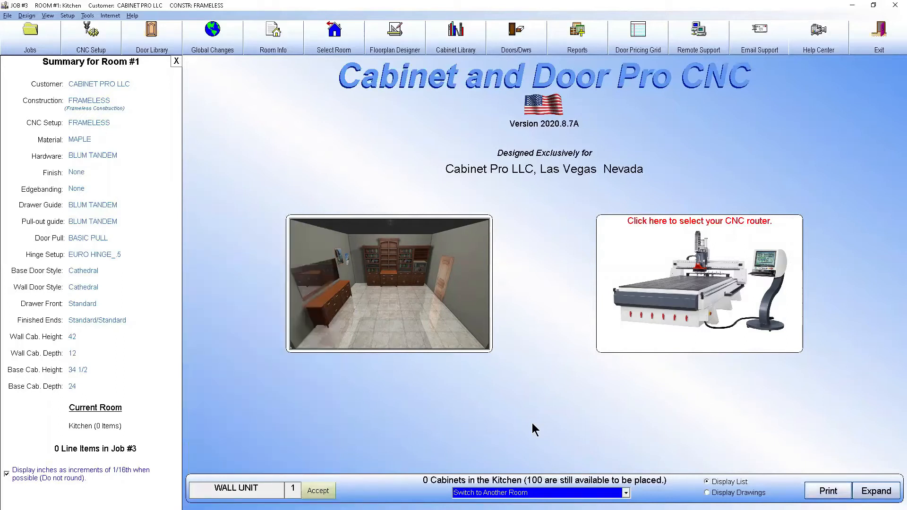
{"action": "left_click", "coordinate": [318, 491]}
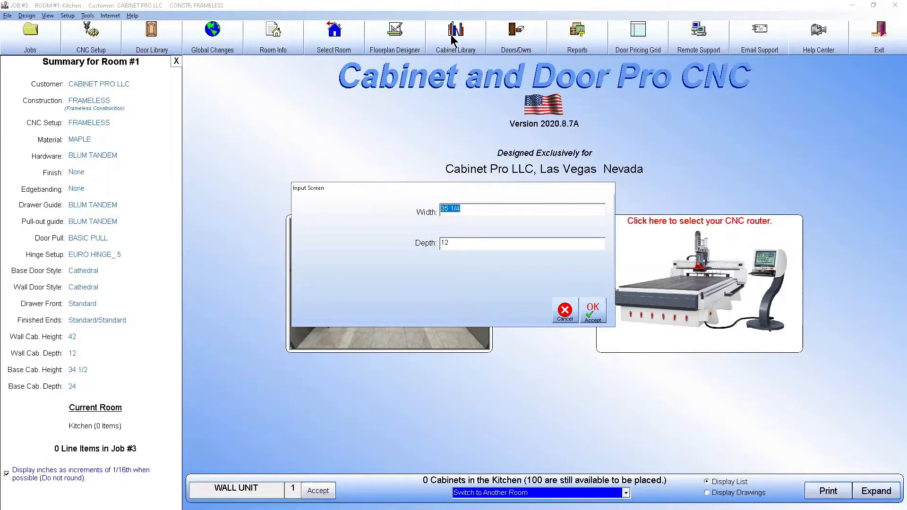
{"action": "left_click", "coordinate": [598, 308]}
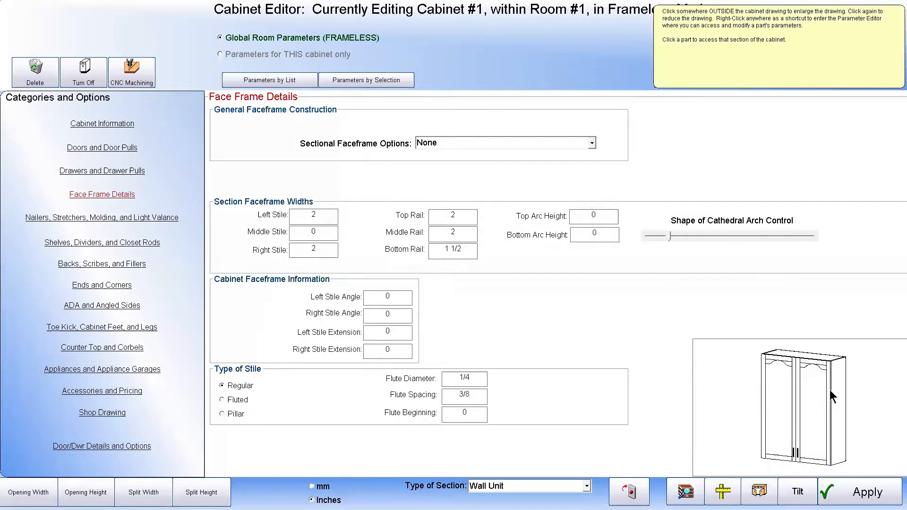
- Set the wall cabinet's initial placement to 54 from the floor in its cabinet information
{"action": "left_click", "coordinate": [93, 122]}
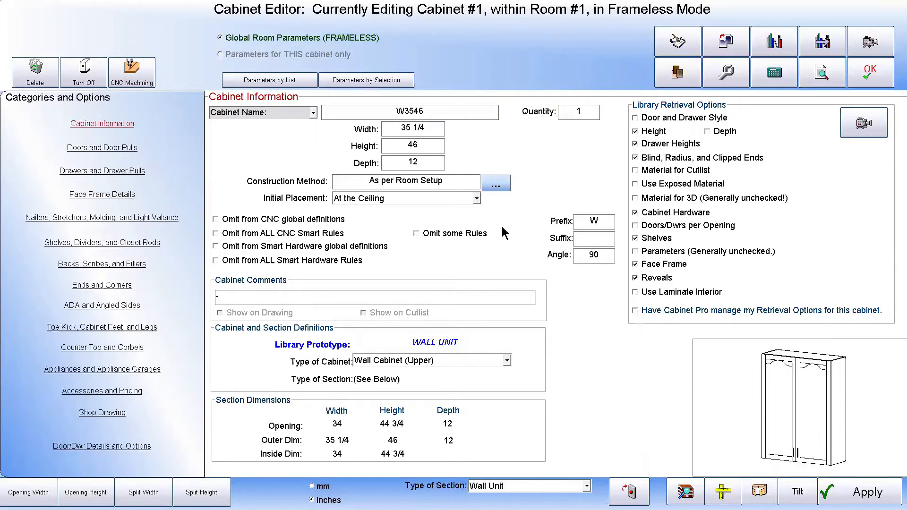
{"action": "left_click", "coordinate": [476, 198]}
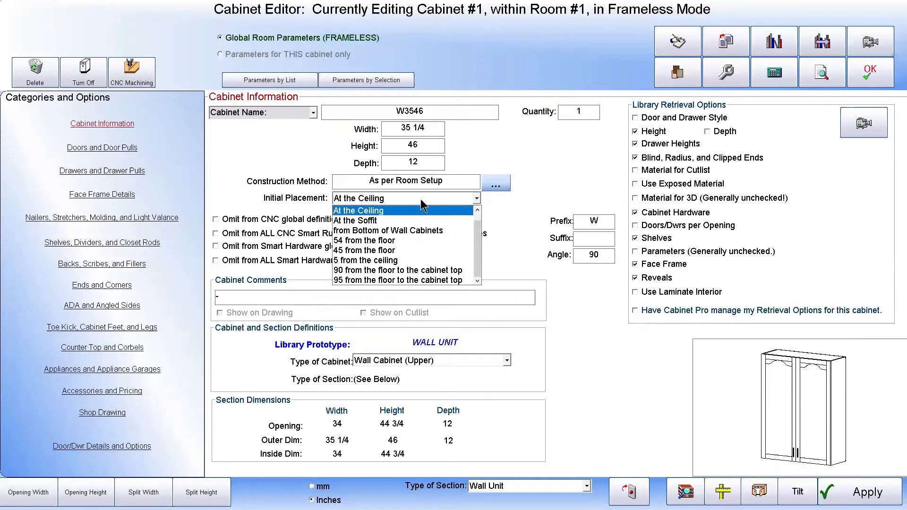
{"action": "left_click", "coordinate": [352, 241]}
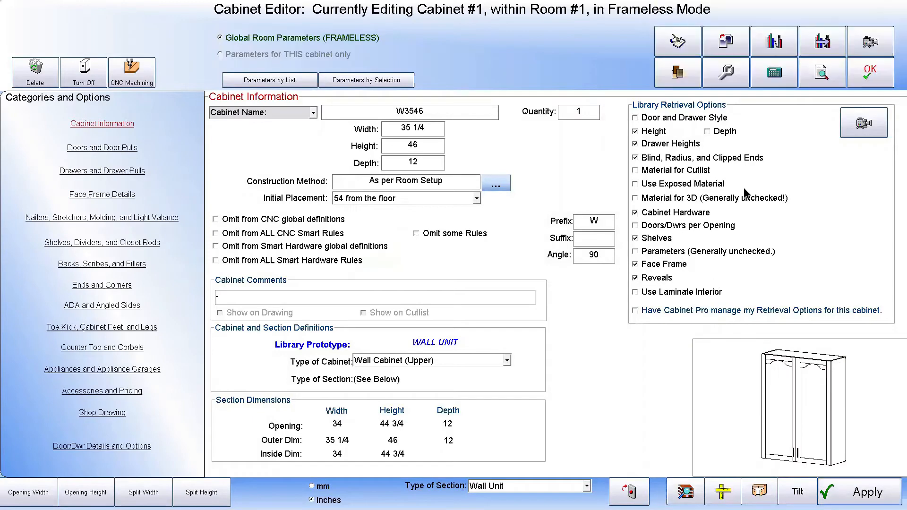
- Re-save the edited wall cabinet over its existing WALL UNIT library prototype
{"action": "left_click", "coordinate": [822, 41]}
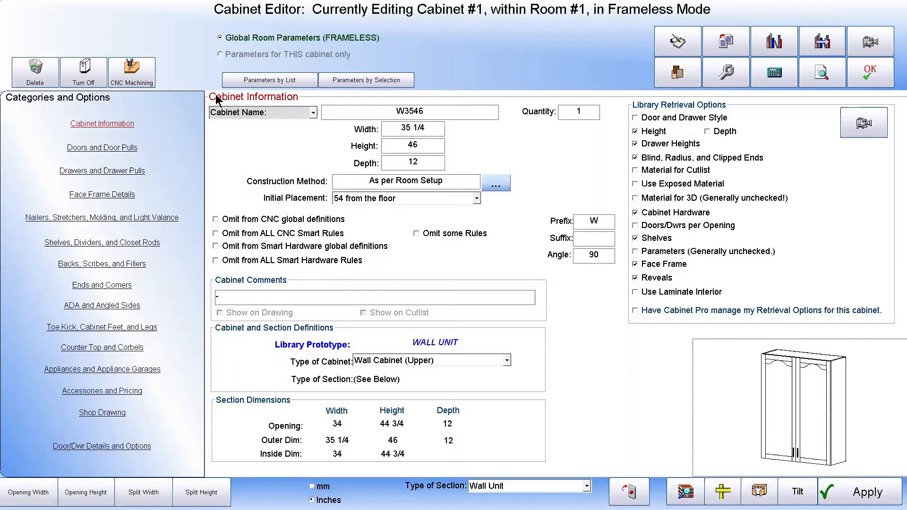
{"action": "double_click", "coordinate": [438, 115]}
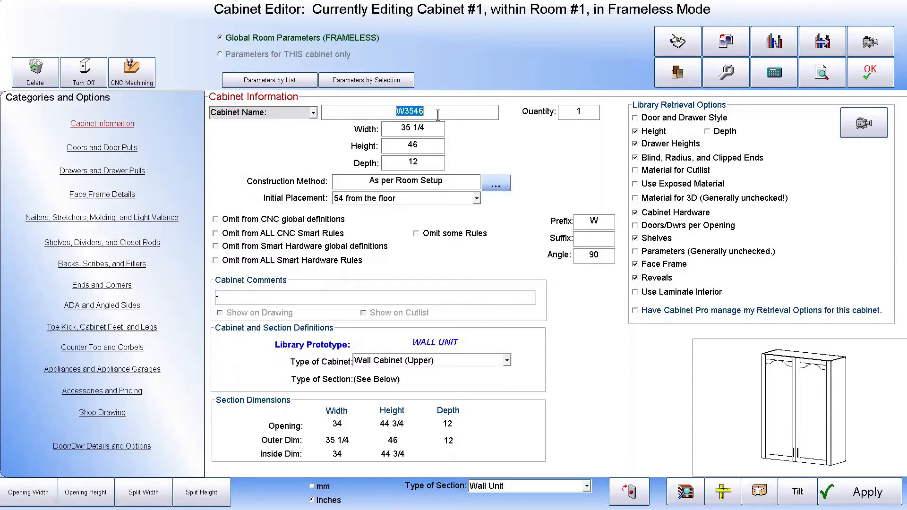
{"action": "left_click", "coordinate": [425, 341]}
{"action": "left_click_drag", "start_coordinate": [425, 341], "coordinate": [461, 342]}
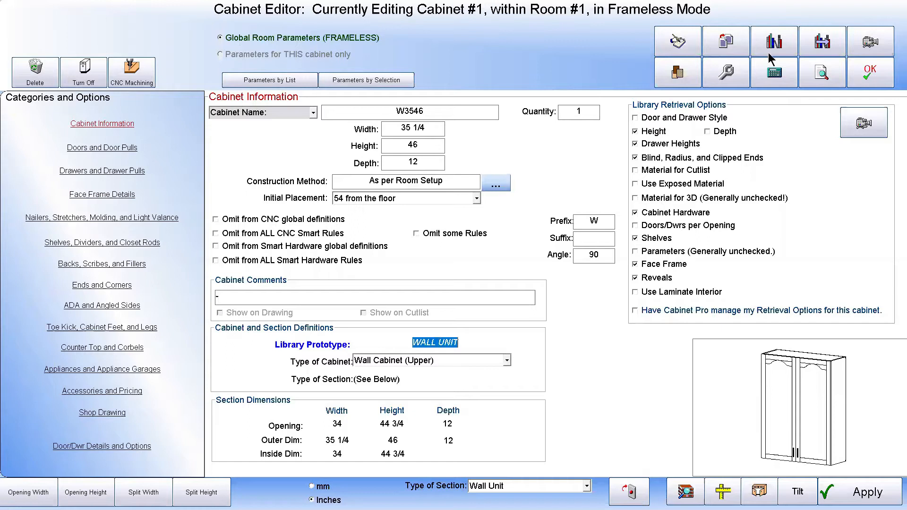
{"action": "left_click", "coordinate": [813, 52]}
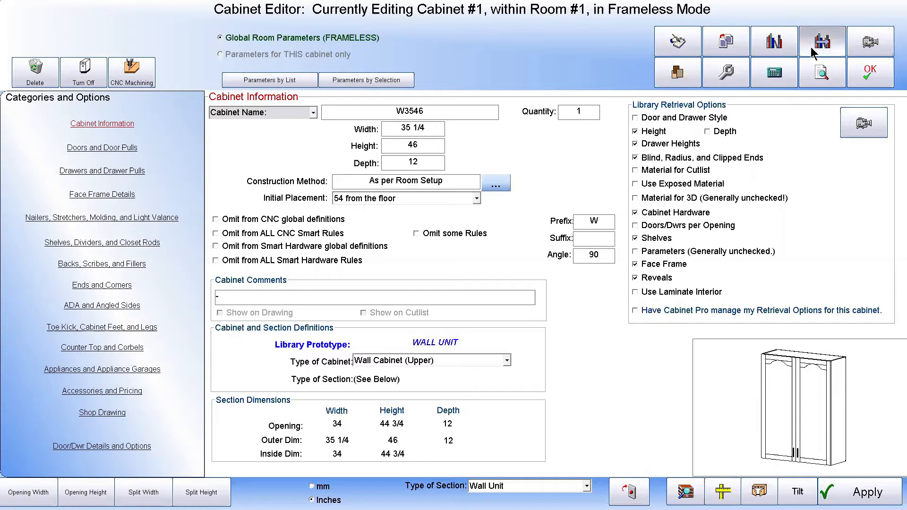
- Save the cabinet as a new library prototype named "wall cab 2" and close the cabinet editor
{"action": "left_click", "coordinate": [780, 46]}
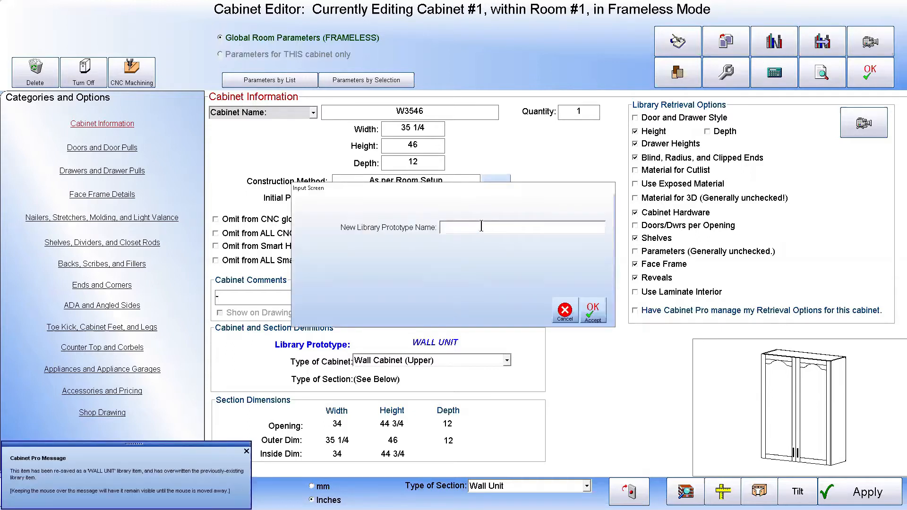
{"action": "type", "text": "wall cab 2"}
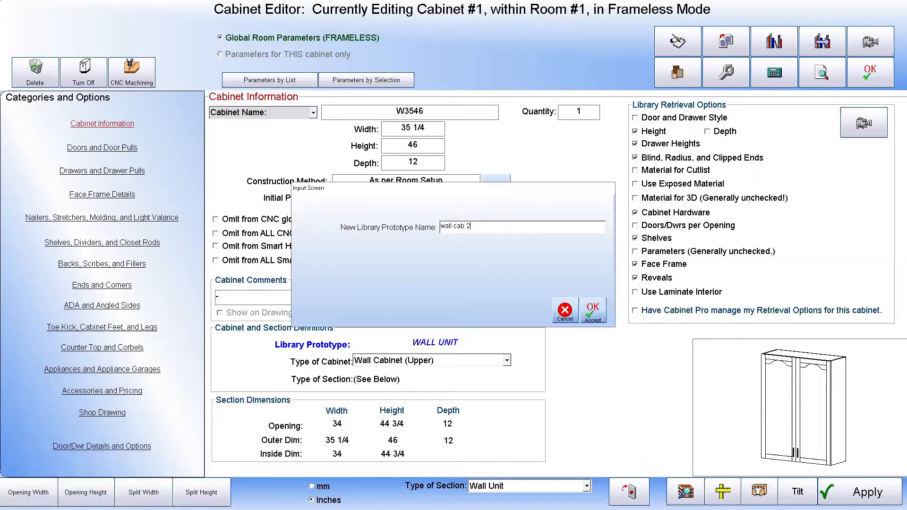
{"action": "left_click", "coordinate": [593, 311]}
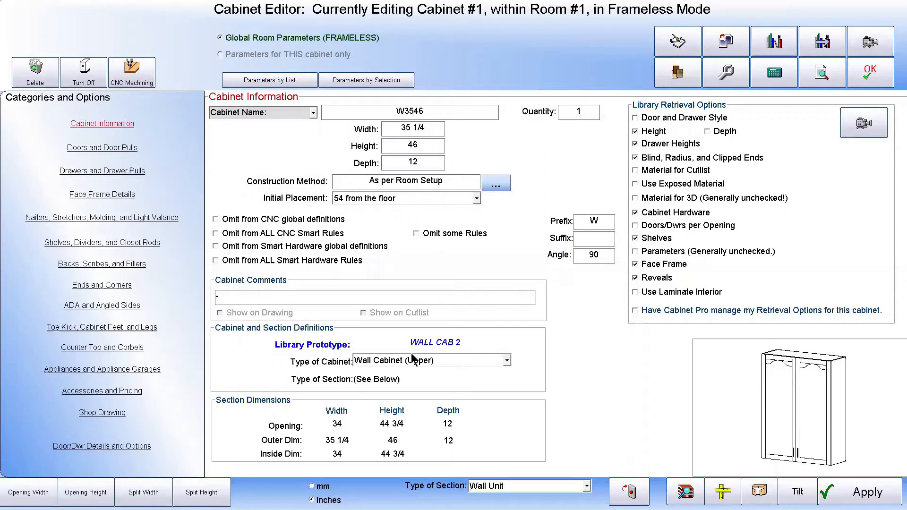
{"action": "left_click_drag", "start_coordinate": [407, 340], "coordinate": [467, 342]}
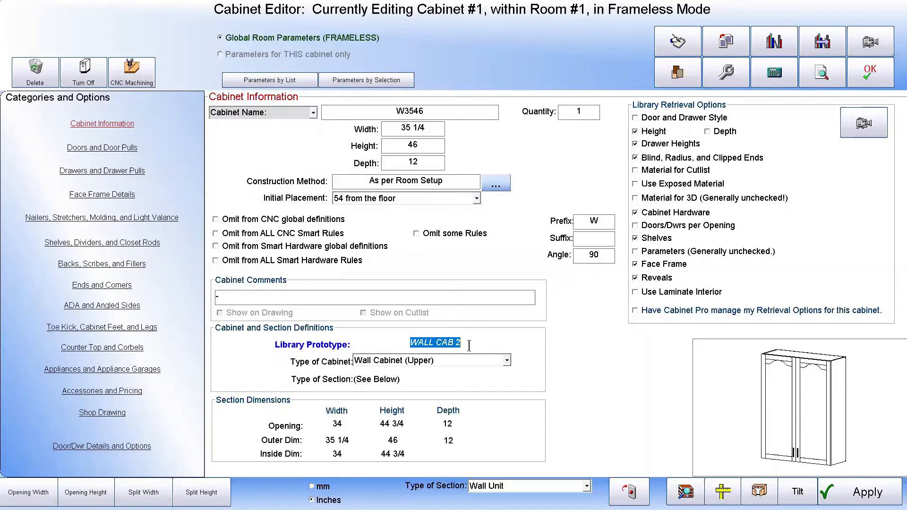
{"action": "left_click", "coordinate": [871, 72]}
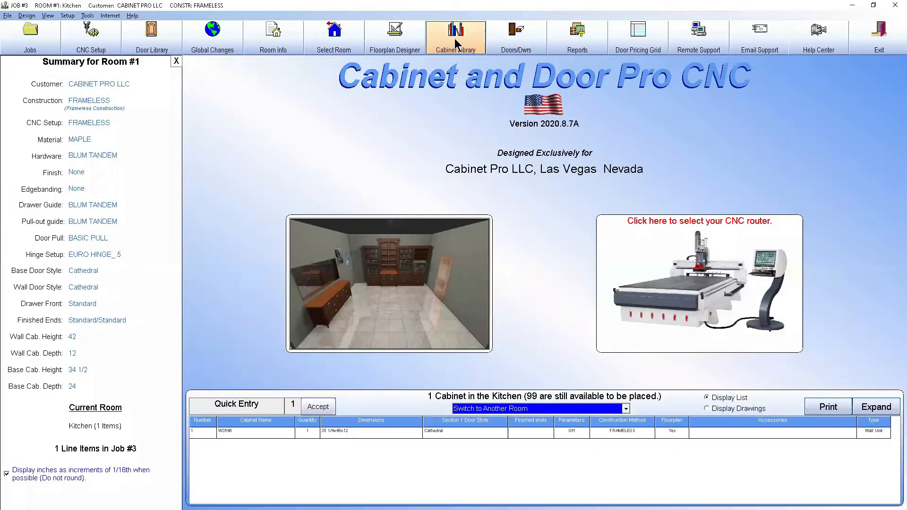
- Add the WALL CAB 2 prototype from the cabinet library to the kitchen as a second cabinet
{"action": "left_click", "coordinate": [456, 43]}
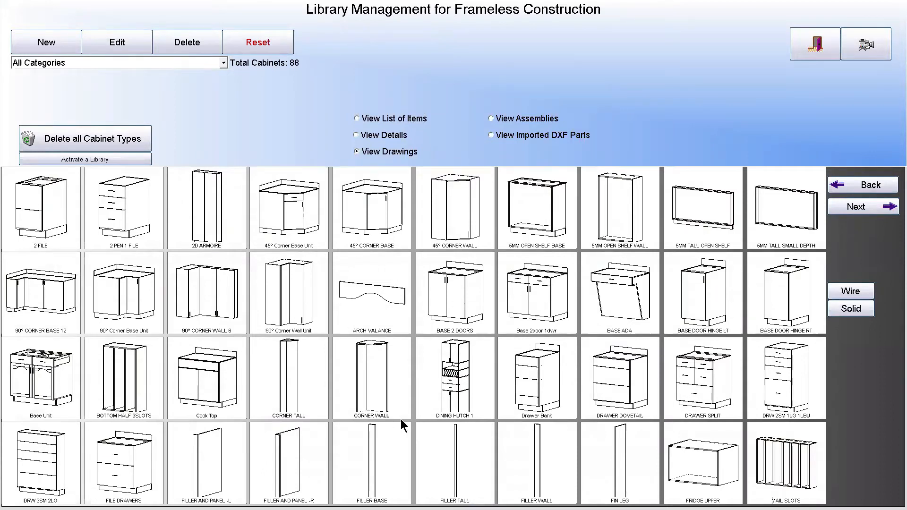
{"action": "left_click", "coordinate": [858, 208]}
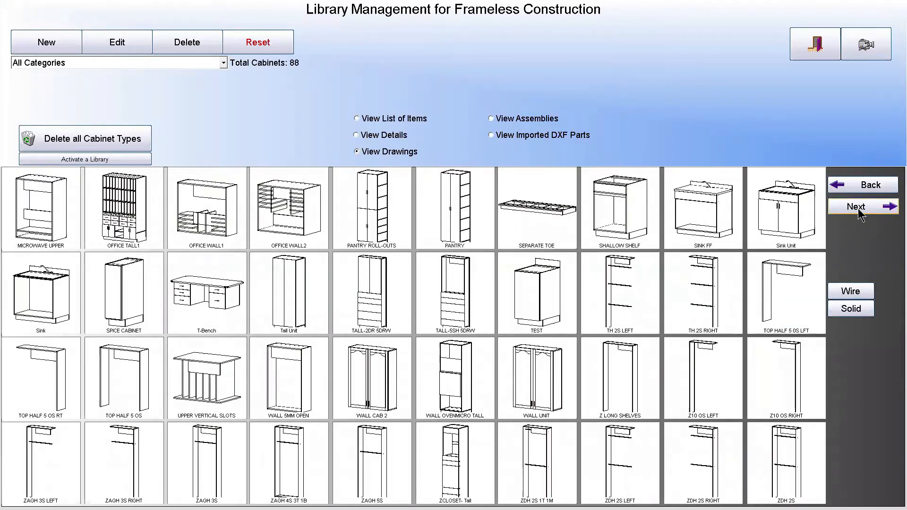
{"action": "left_click", "coordinate": [375, 385]}
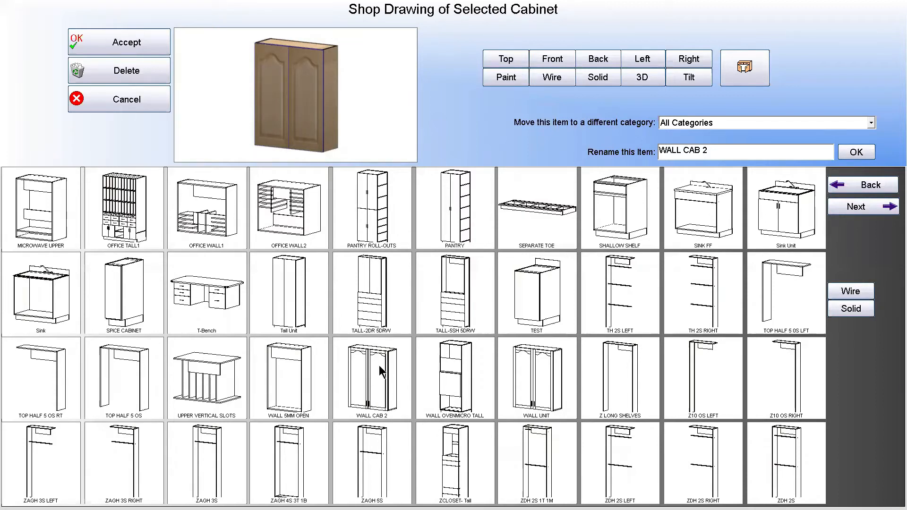
{"action": "left_click", "coordinate": [156, 41]}
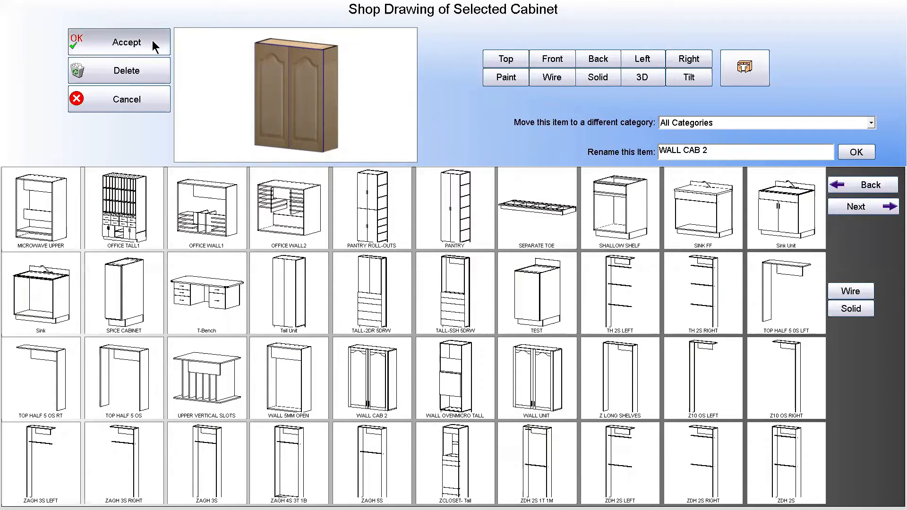
{"action": "left_click", "coordinate": [590, 311]}
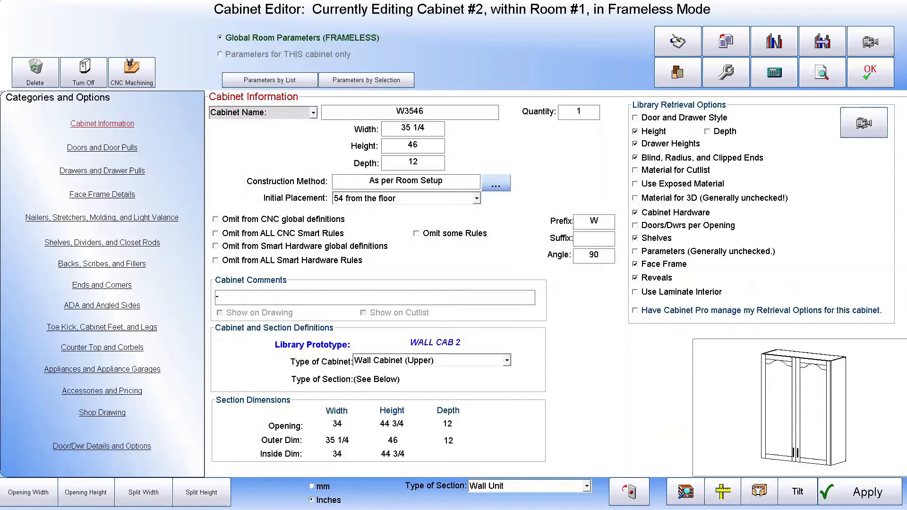
- Split the new cabinet by height into a 4-inch bottom section and a second section taking the remaining space
{"action": "left_click", "coordinate": [201, 492]}
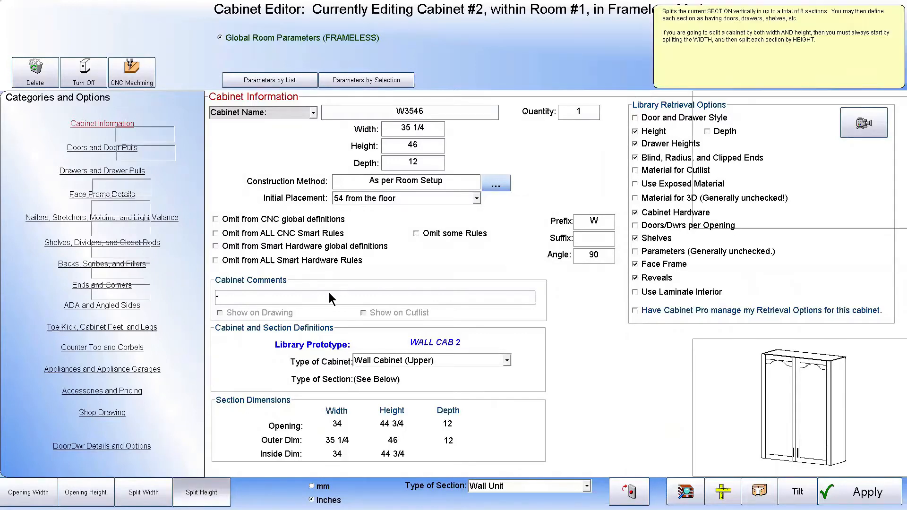
{"action": "left_click", "coordinate": [134, 185]}
{"action": "type", "text": "4"}
{"action": "left_click", "coordinate": [166, 208]}
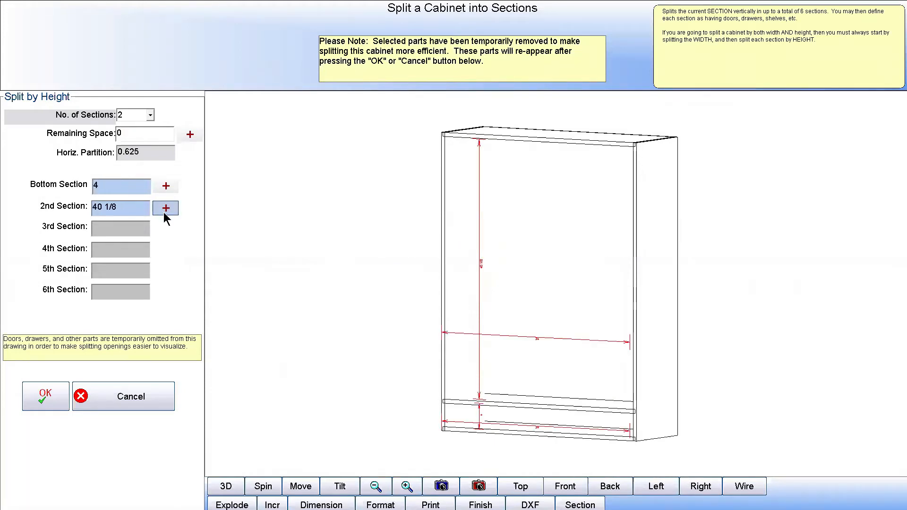
{"action": "left_click", "coordinate": [40, 397]}
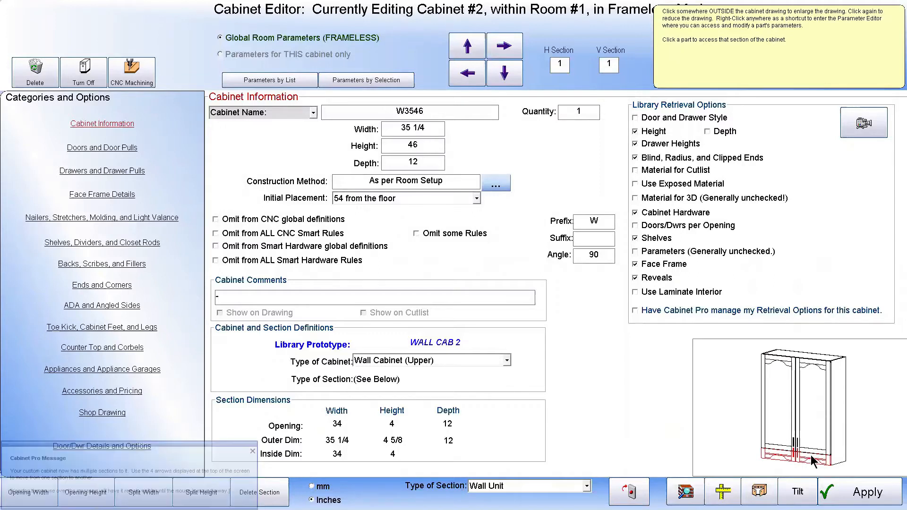
- Define the cabinet's bottom section as a Drawer Bank with 1 drawer level and check the enlarged drawing
{"action": "left_click", "coordinate": [587, 487]}
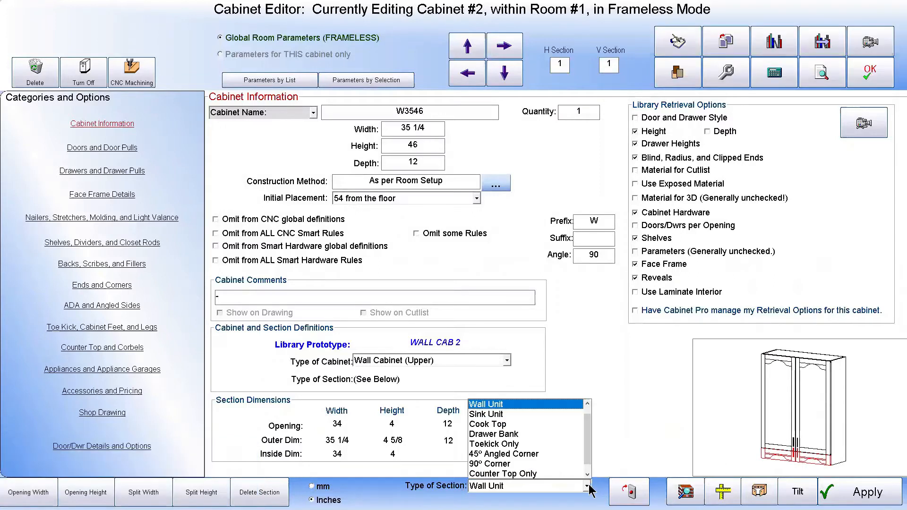
{"action": "left_click", "coordinate": [528, 434]}
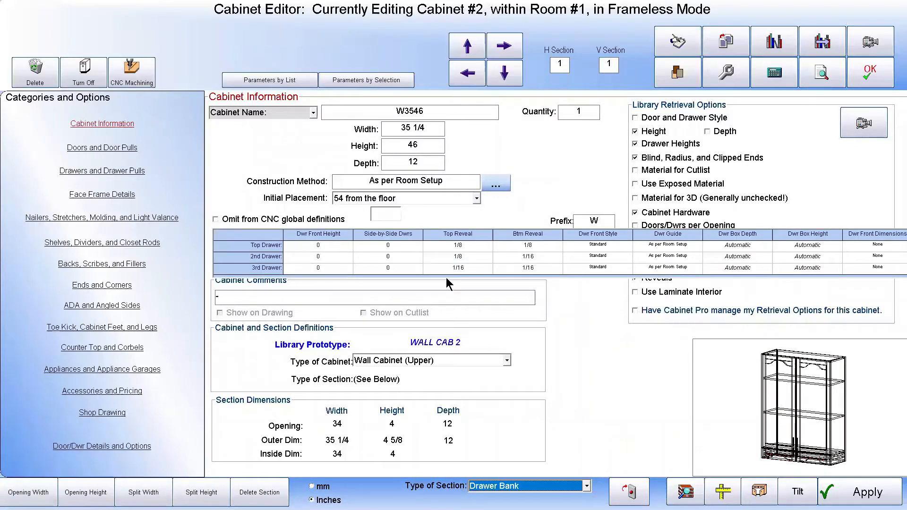
{"action": "left_click", "coordinate": [394, 214]}
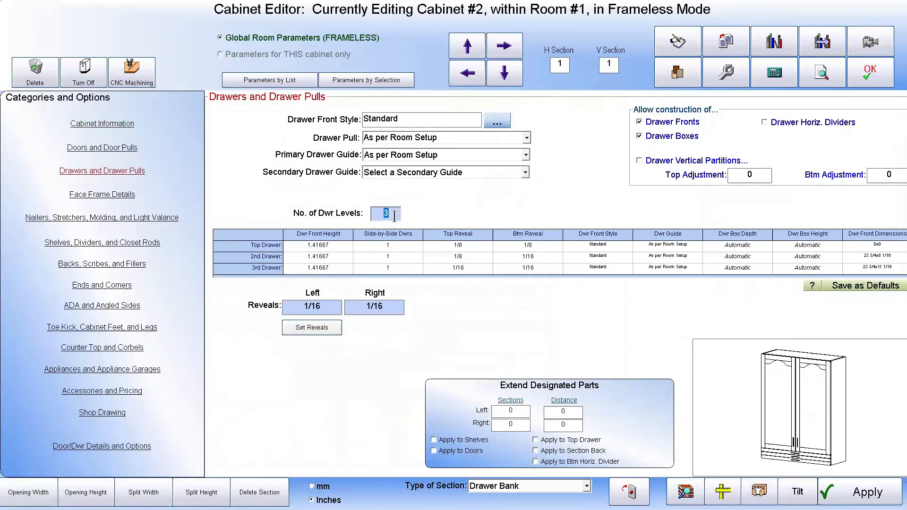
{"action": "type", "text": "1"}
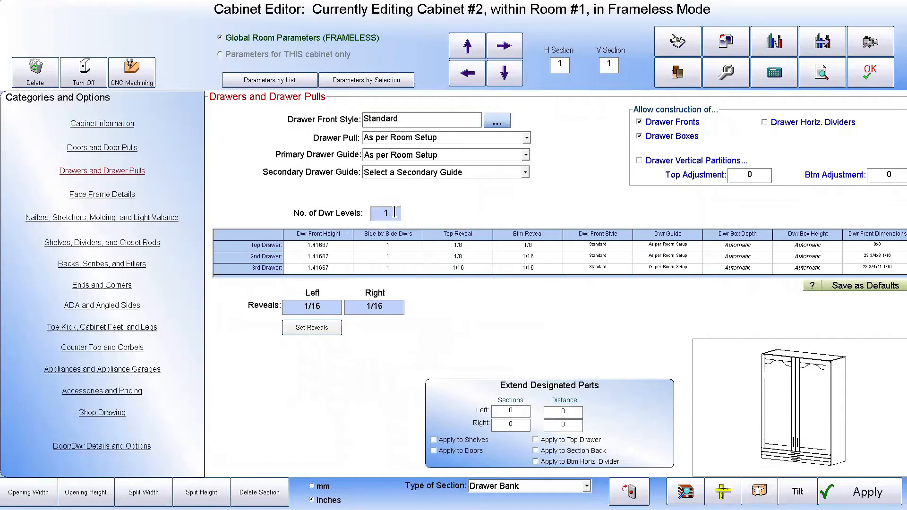
{"action": "left_click", "coordinate": [834, 492]}
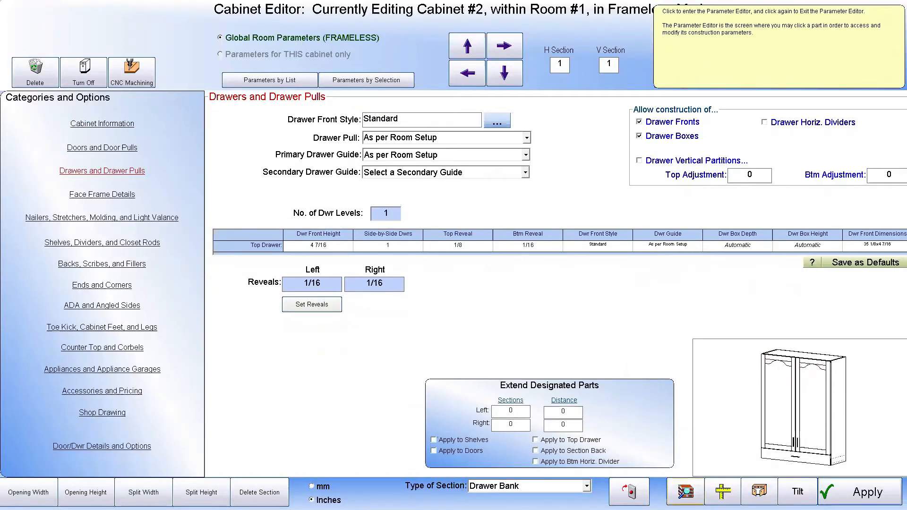
{"action": "left_click", "coordinate": [863, 458]}
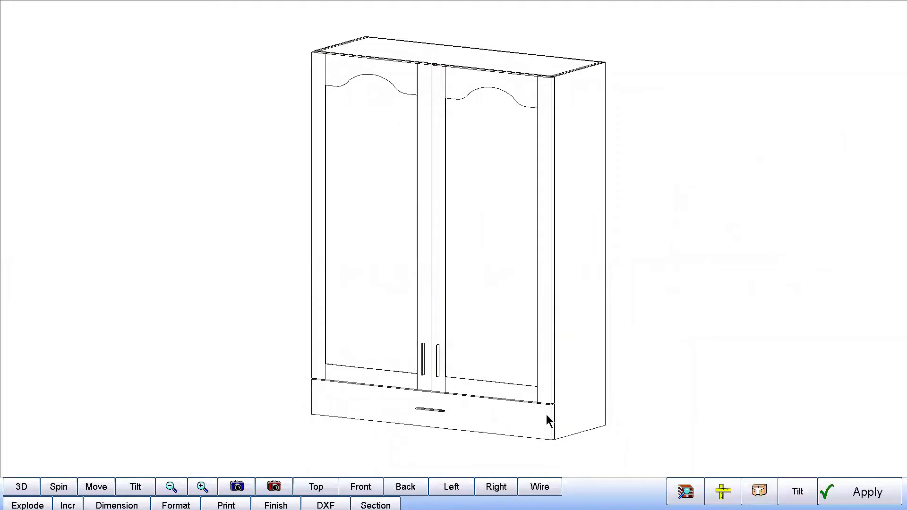
{"action": "left_click", "coordinate": [691, 180]}
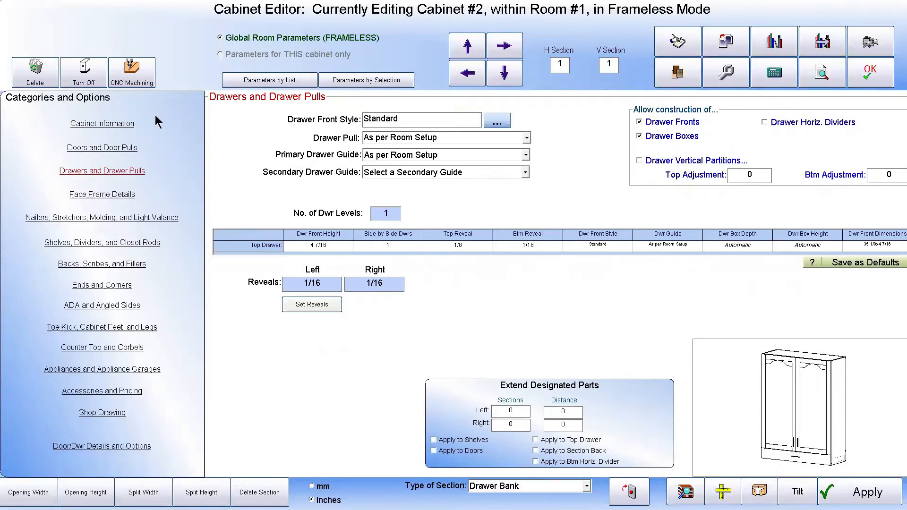
- Re-save the modified cabinet over the WALL CAB 2 library prototype and close the cabinet editor
{"action": "left_click", "coordinate": [108, 122]}
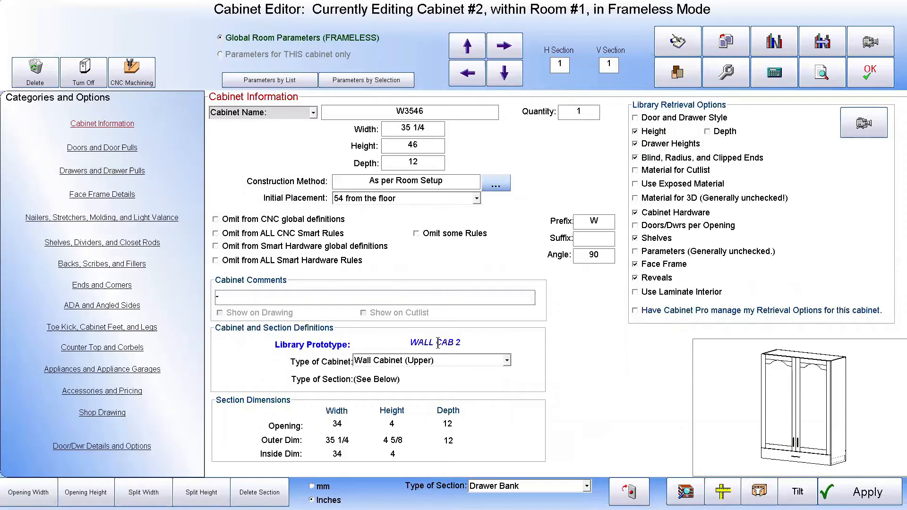
{"action": "left_click_drag", "start_coordinate": [406, 342], "coordinate": [464, 344]}
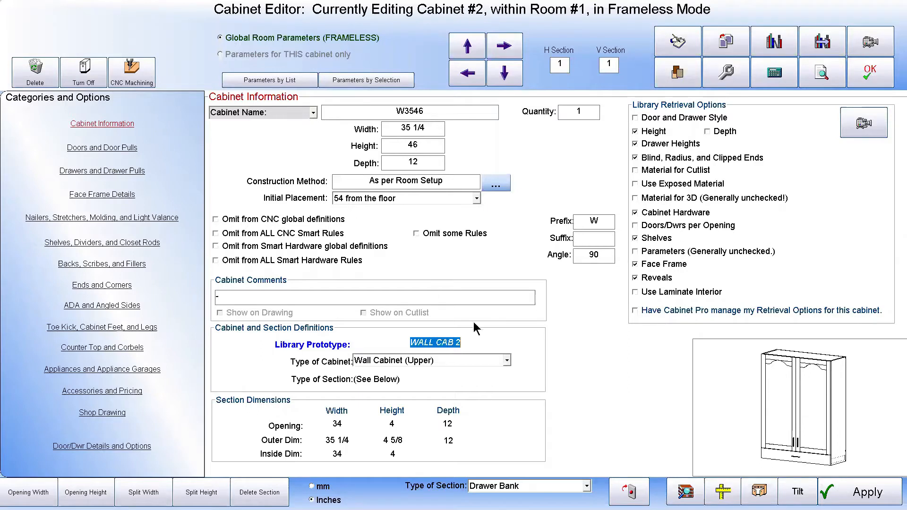
{"action": "left_click", "coordinate": [823, 41]}
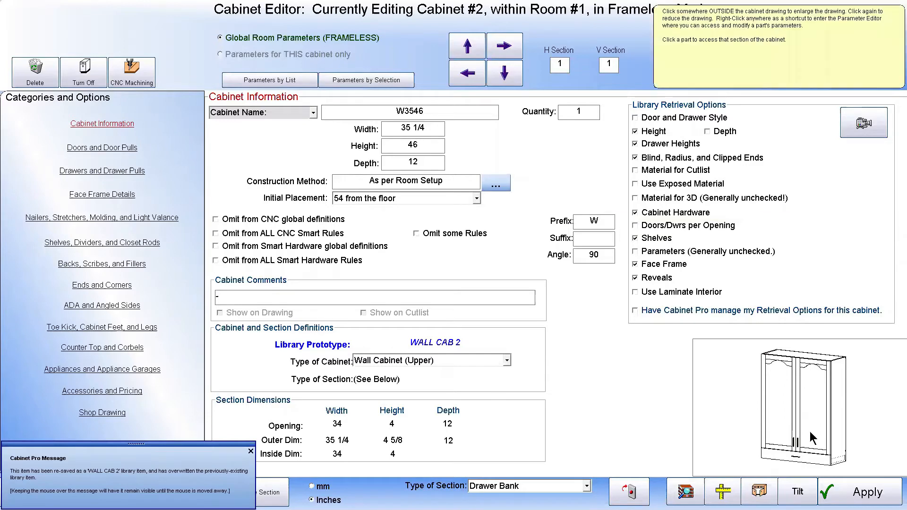
{"action": "left_click", "coordinate": [869, 72]}
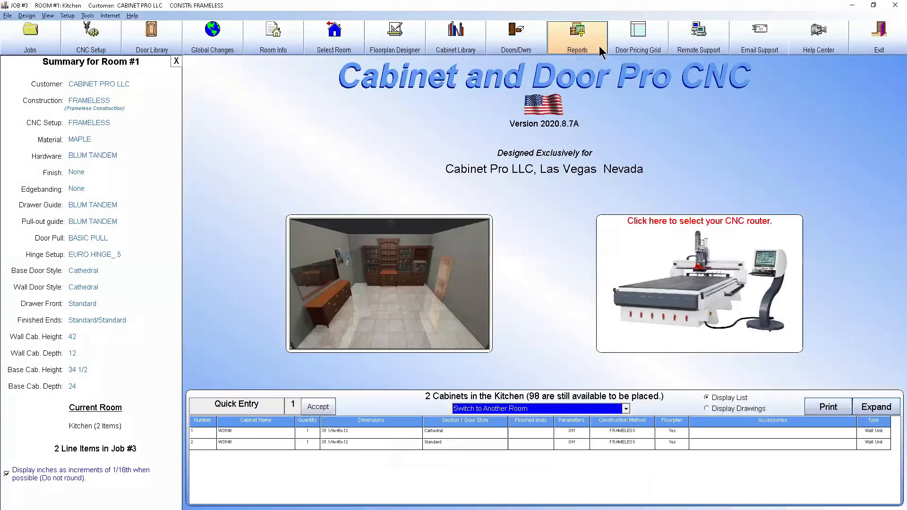
- Check the WALL CAB 2 drawing in the cabinet library, then return to the main screen without adding it
{"action": "left_click", "coordinate": [472, 47]}
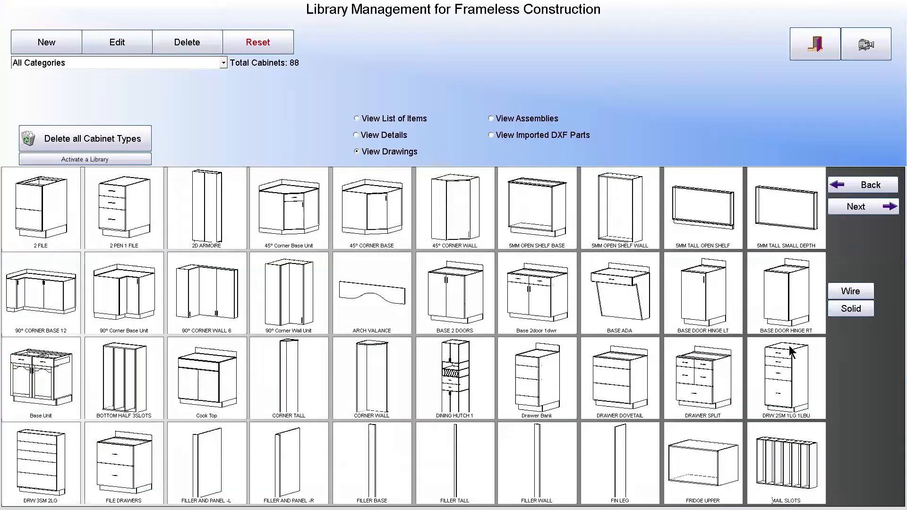
{"action": "left_click", "coordinate": [875, 208]}
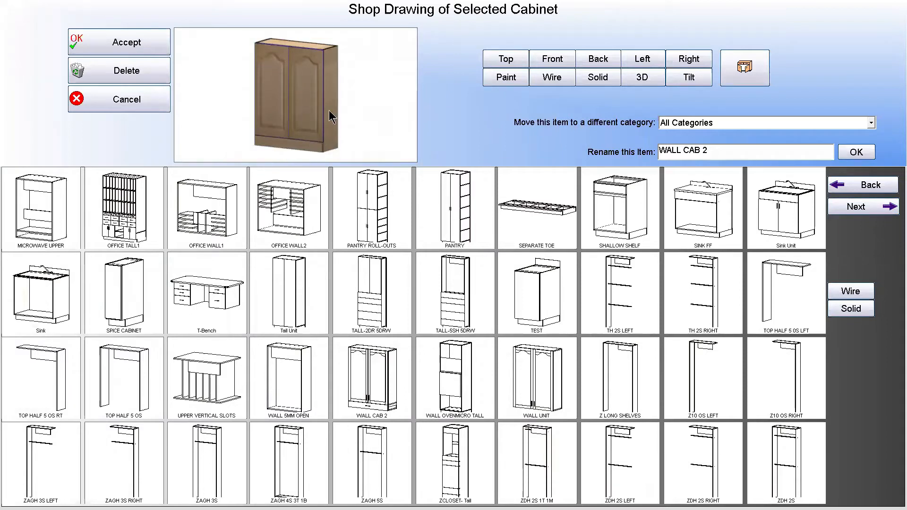
{"action": "left_click", "coordinate": [129, 103]}
{"action": "left_click", "coordinate": [826, 44]}
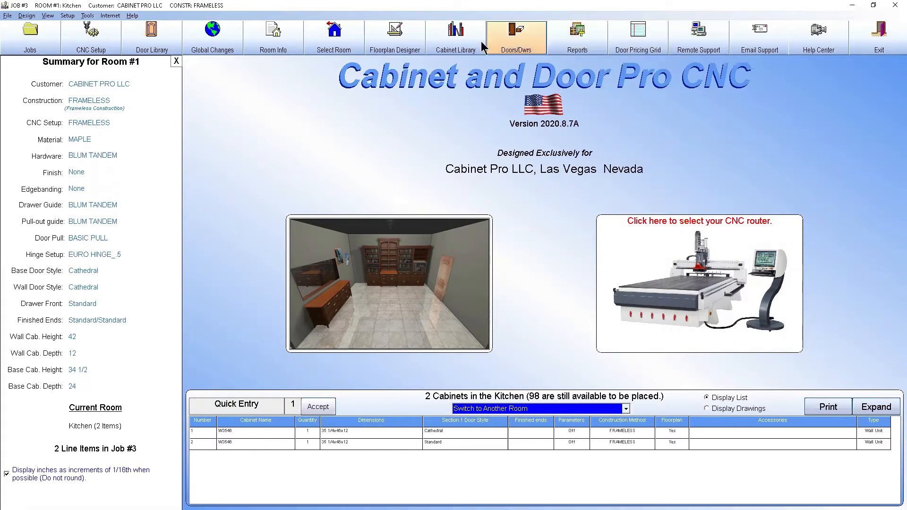
{"action": "left_click", "coordinate": [454, 39]}
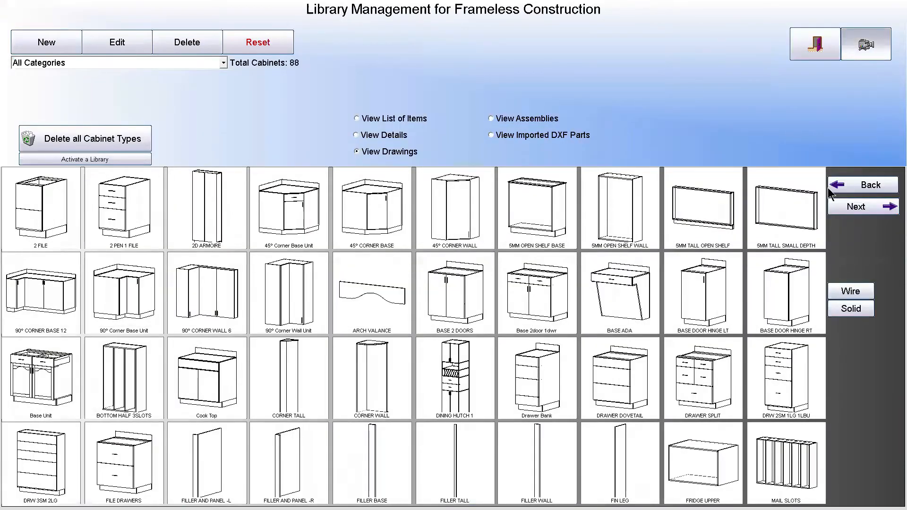
{"action": "left_click", "coordinate": [866, 44]}
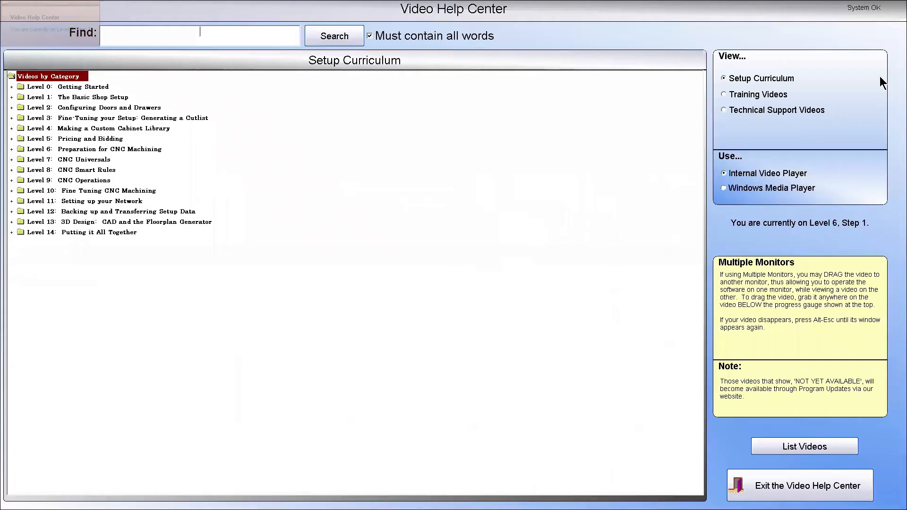
{"action": "left_click", "coordinate": [798, 487]}
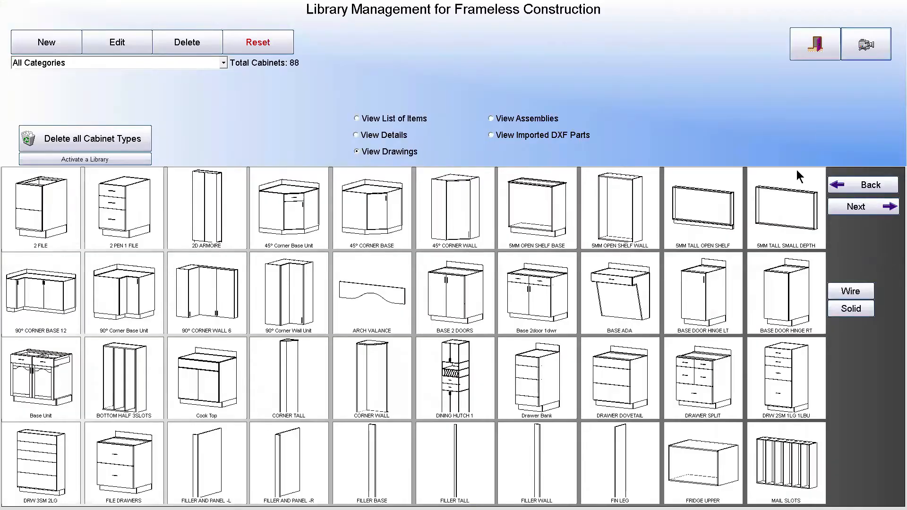
{"action": "left_click", "coordinate": [816, 44]}
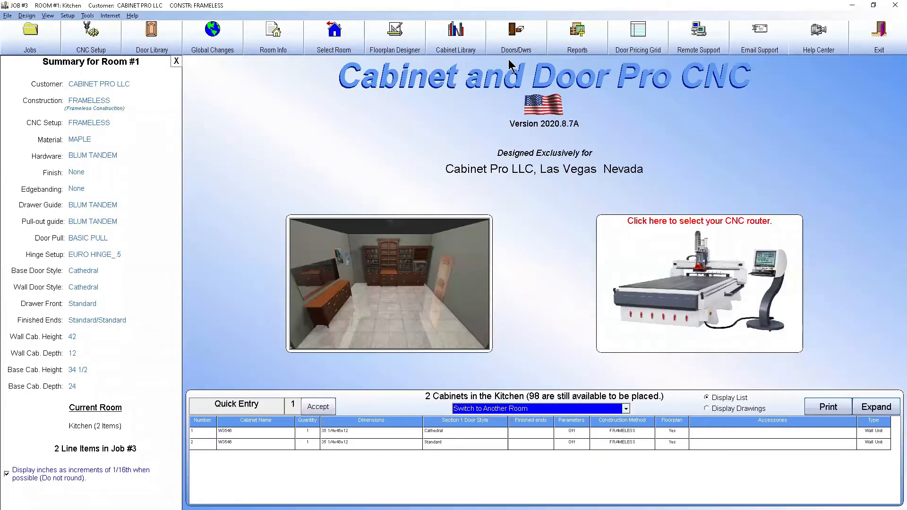
- Preview job 3's 10:43 AM Clear Room backup in tilted view, check the previous months' backup choices, and cancel the restore
{"action": "left_click", "coordinate": [393, 38]}
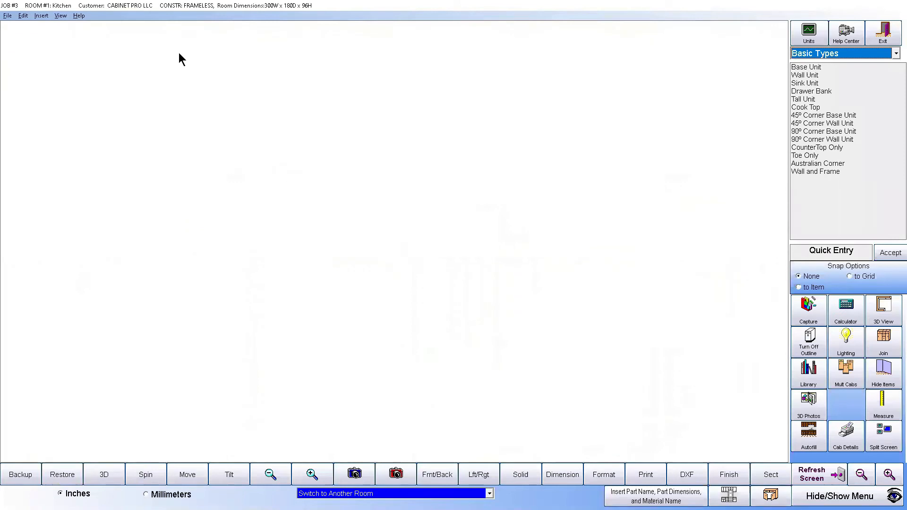
{"action": "left_click", "coordinate": [62, 477]}
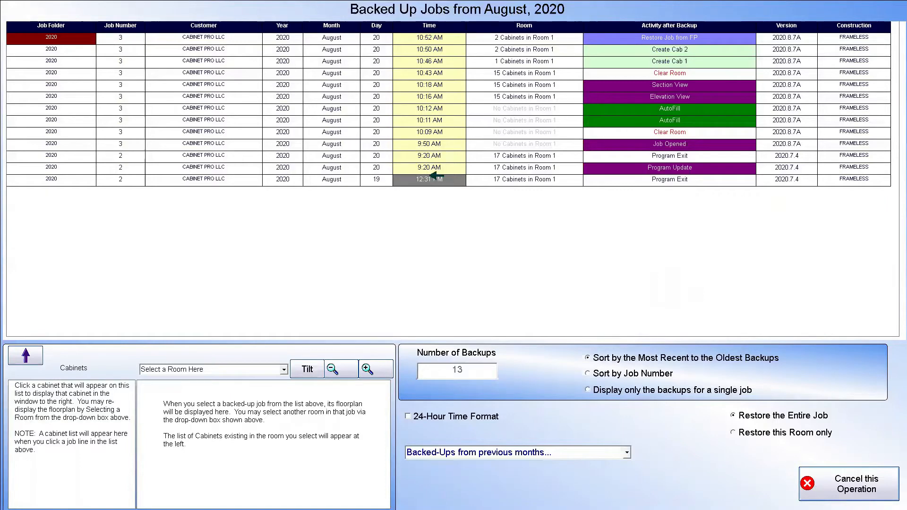
{"action": "left_click", "coordinate": [634, 74]}
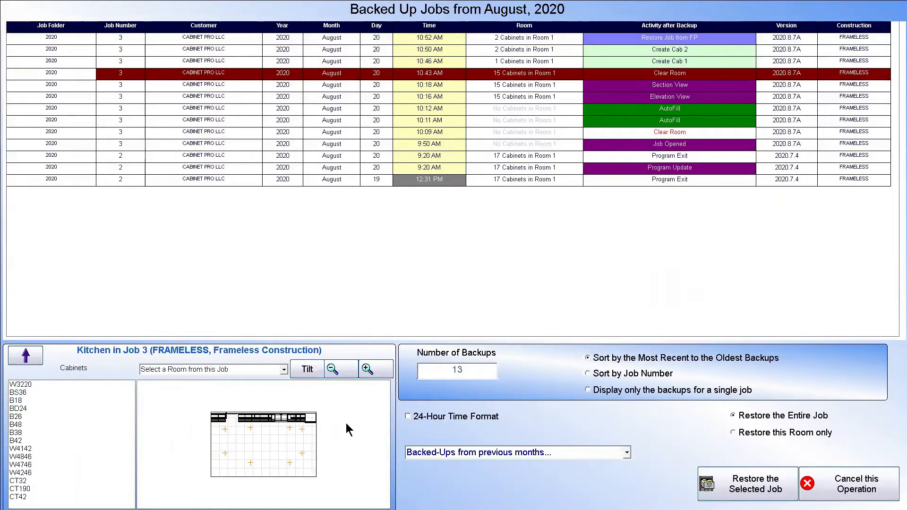
{"action": "left_click", "coordinate": [311, 375]}
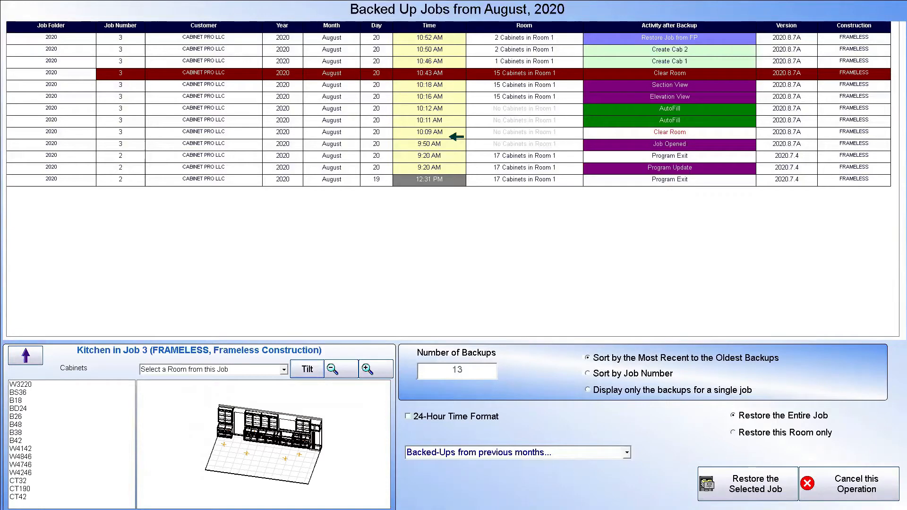
{"action": "left_click", "coordinate": [627, 452]}
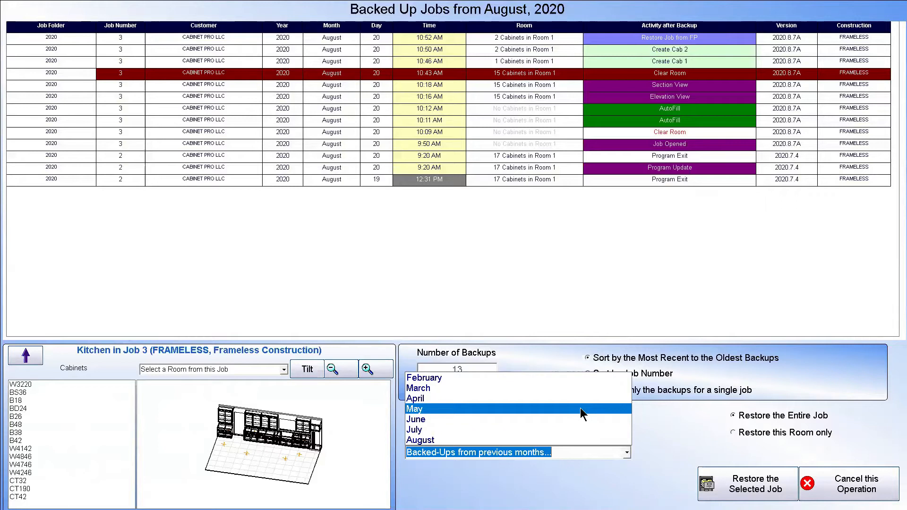
{"action": "left_click", "coordinate": [845, 481]}
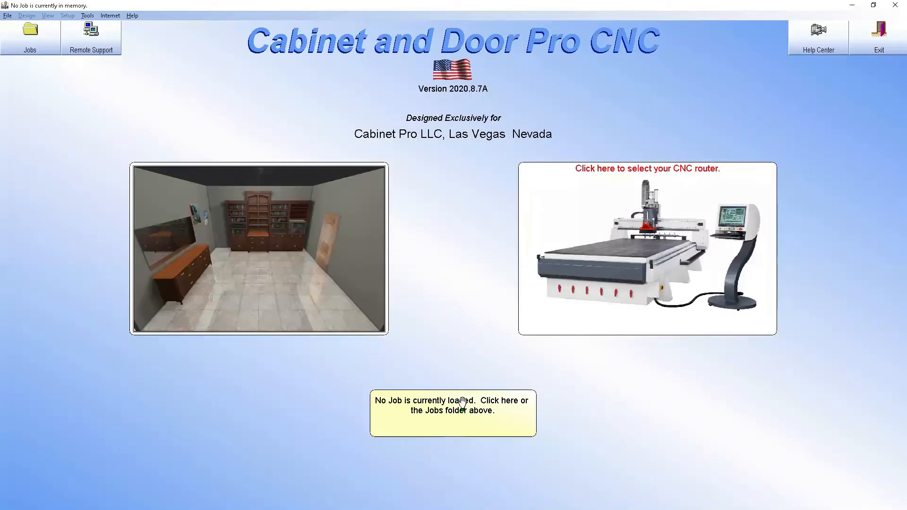
- Load job 2 from the 2020 jobs and display its kitchen floorplan
{"action": "left_click", "coordinate": [460, 401]}
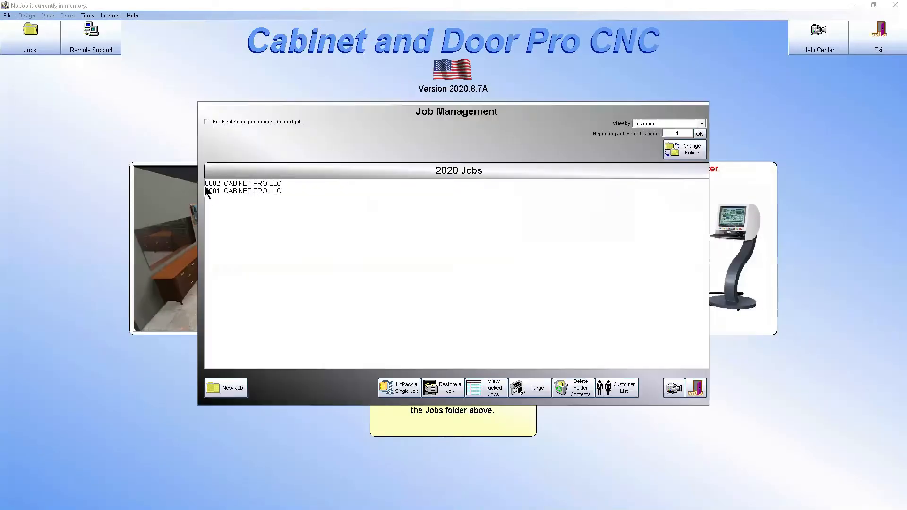
{"action": "left_click", "coordinate": [239, 184]}
{"action": "left_click", "coordinate": [276, 387]}
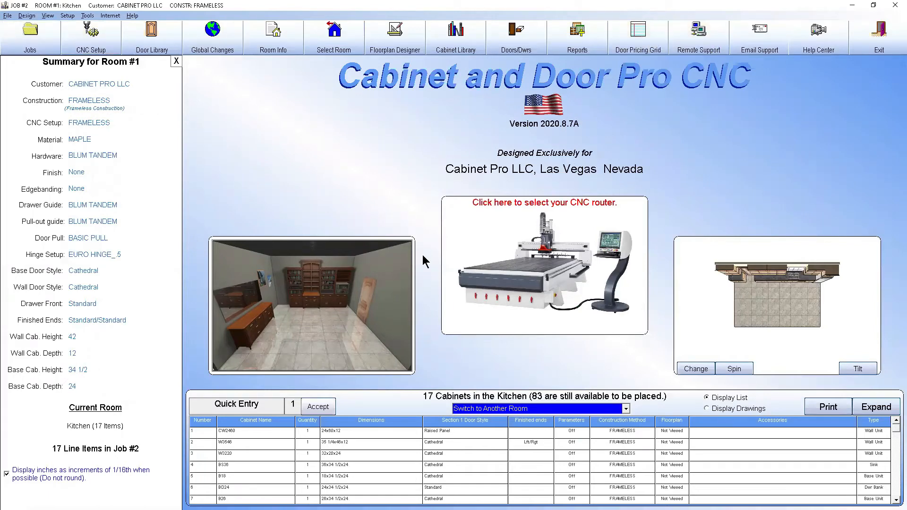
{"action": "left_click", "coordinate": [766, 314]}
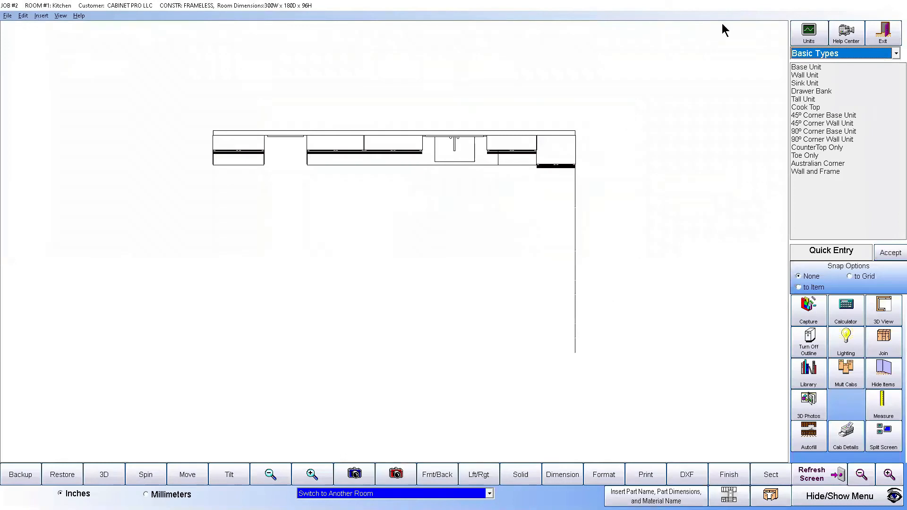
- Clear the kitchen floorplan with all its cabinets and set the room up with 1 Wall
{"action": "left_click", "coordinate": [8, 16]}
{"action": "left_click", "coordinate": [46, 29]}
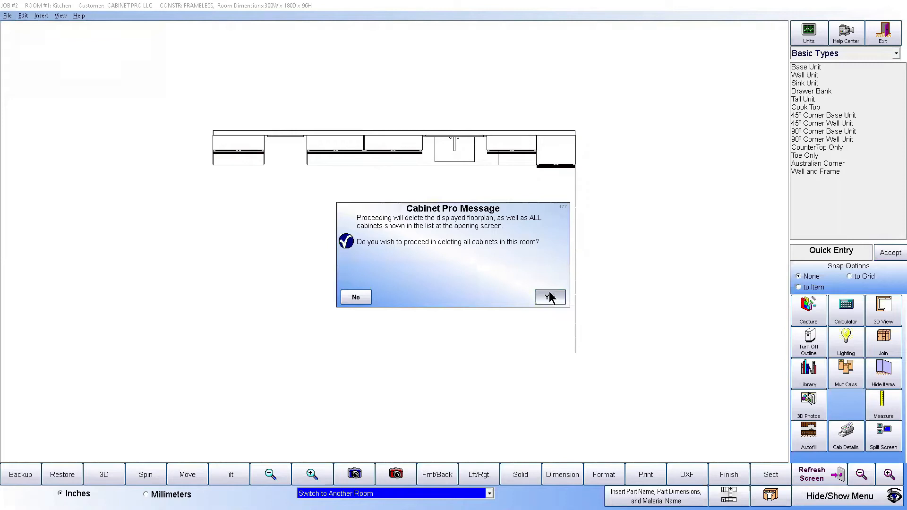
{"action": "left_click", "coordinate": [549, 297]}
{"action": "left_click", "coordinate": [551, 289]}
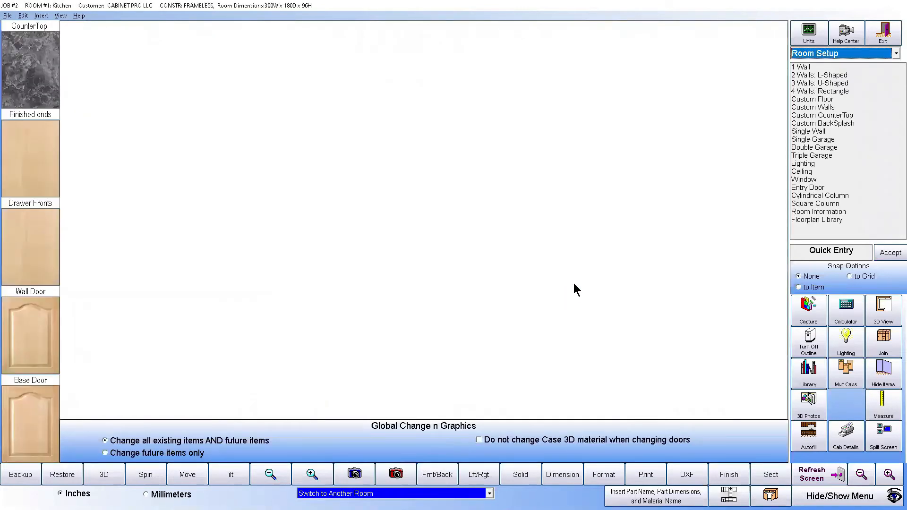
{"action": "left_click", "coordinate": [807, 67]}
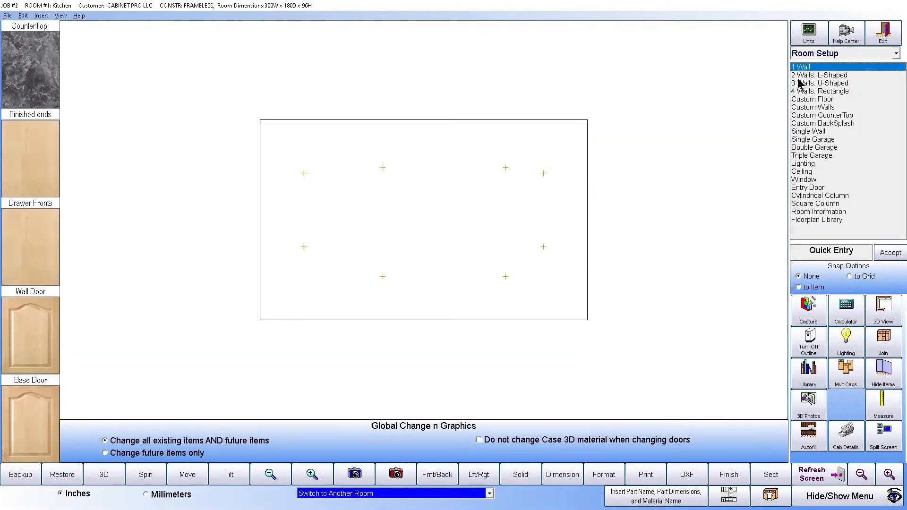
- Autofill Wall 1, browsing the upper cabinet prototypes but keeping Wall Unit for the uppers and Base Unit for the lowers
{"action": "left_click", "coordinate": [808, 434]}
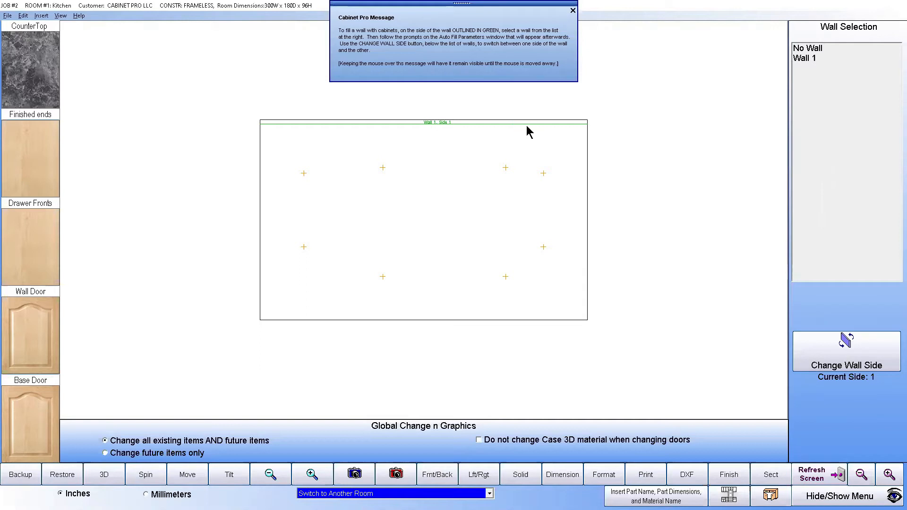
{"action": "left_click", "coordinate": [810, 61]}
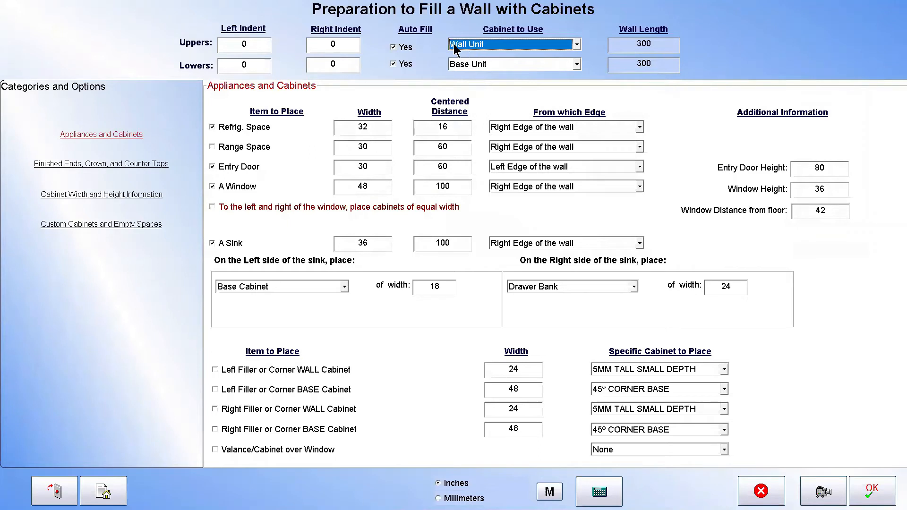
{"action": "left_click", "coordinate": [577, 44]}
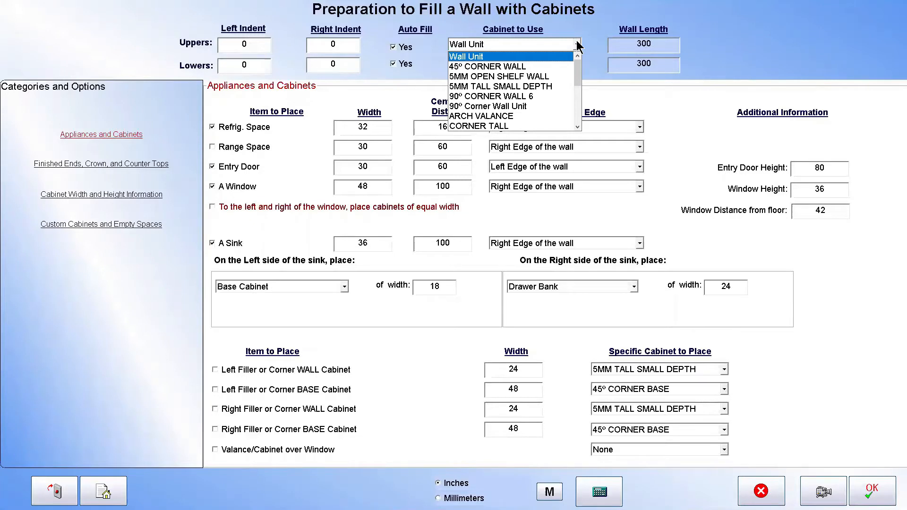
{"action": "left_click", "coordinate": [576, 100]}
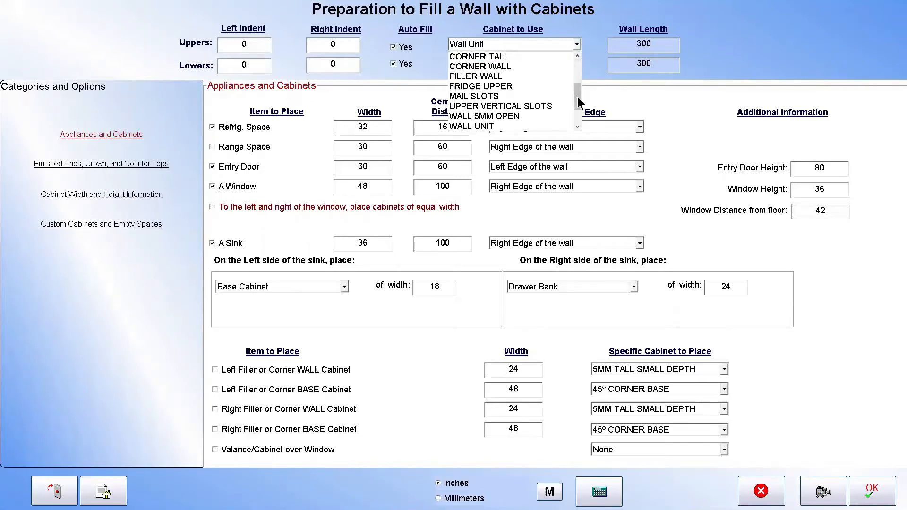
{"action": "left_click", "coordinate": [578, 69]}
{"action": "left_click_drag", "start_coordinate": [578, 69], "coordinate": [573, 126]}
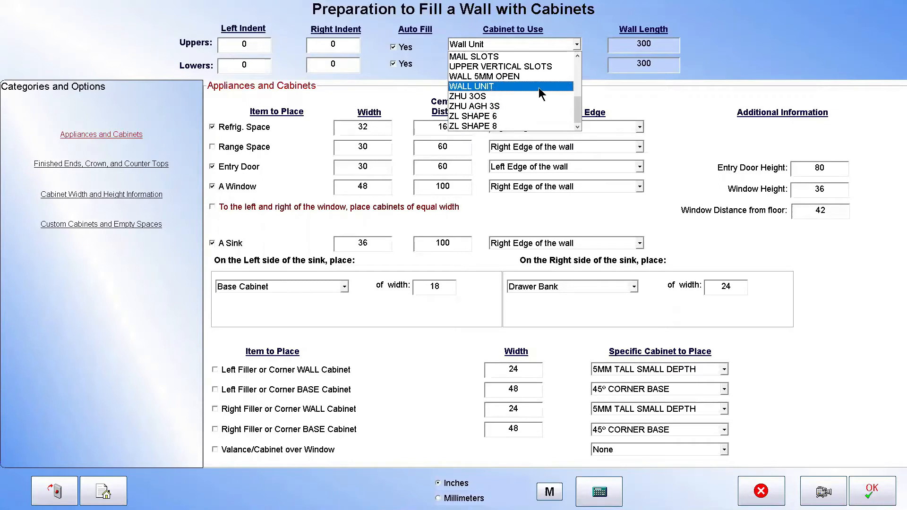
{"action": "left_click_drag", "start_coordinate": [577, 104], "coordinate": [586, 34]}
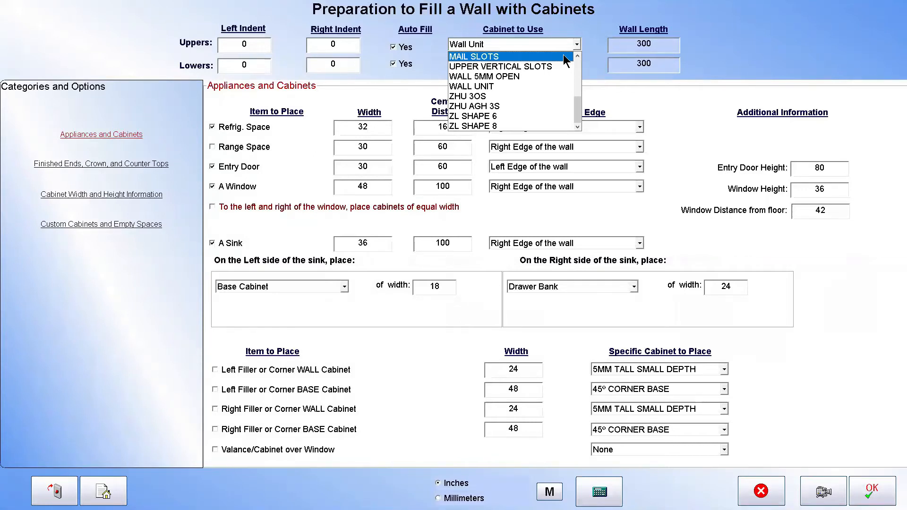
{"action": "left_click", "coordinate": [492, 46]}
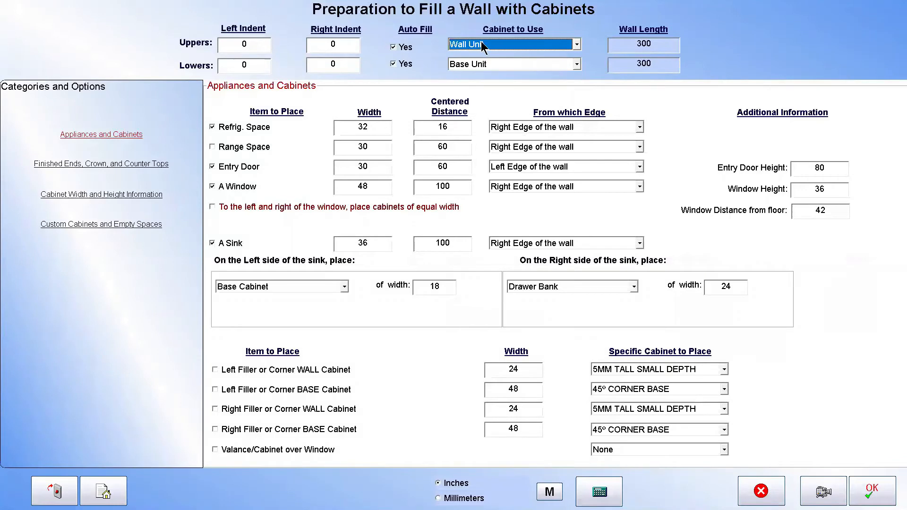
{"action": "left_click", "coordinate": [879, 494]}
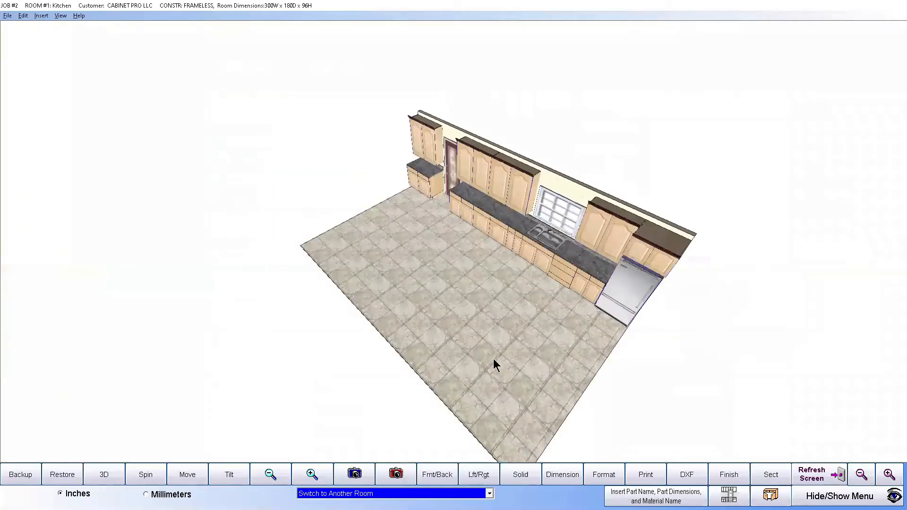
- Select the wall cabinet immediately left of the window and tilt the wireframe to inspect the filled wall
{"action": "left_click", "coordinate": [319, 480]}
{"action": "left_click", "coordinate": [533, 183]}
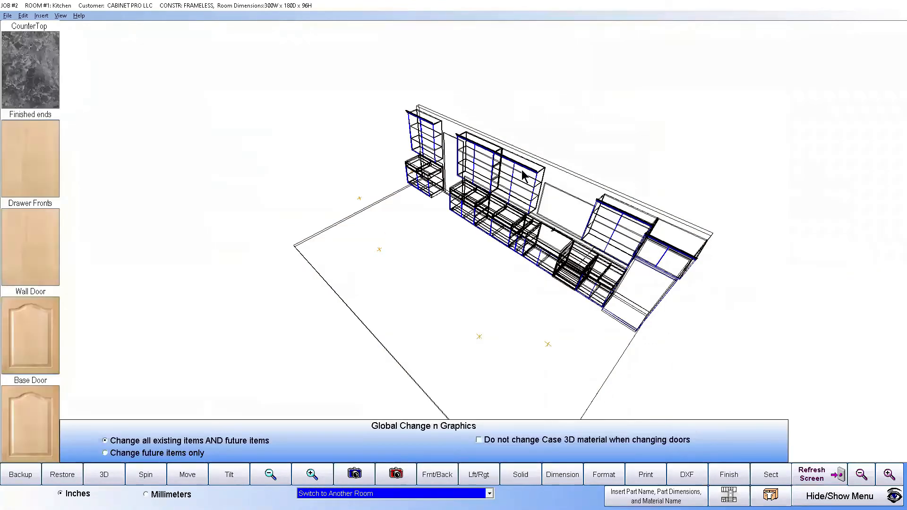
{"action": "left_click", "coordinate": [526, 173]}
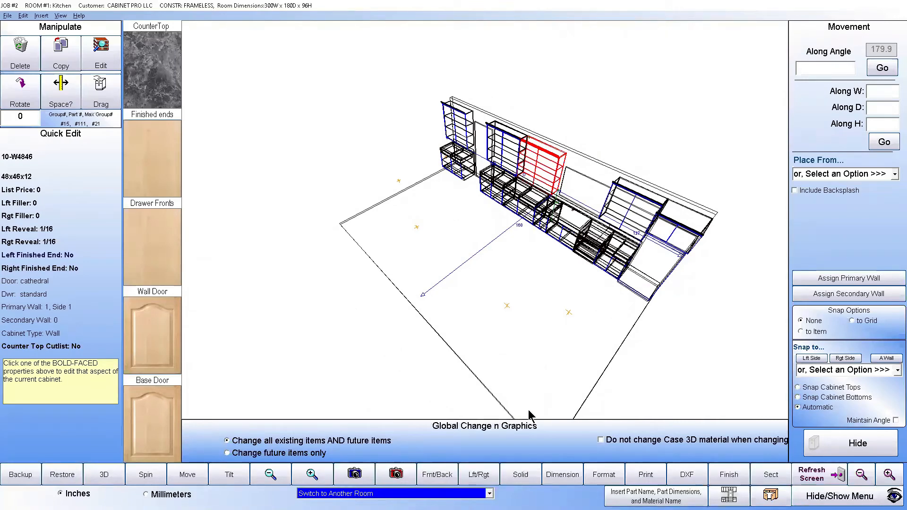
{"action": "left_click", "coordinate": [230, 476]}
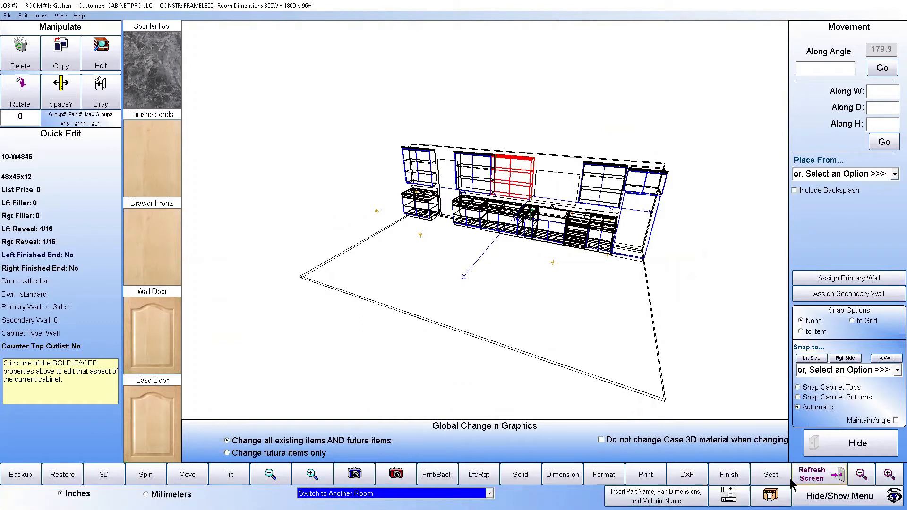
- Examine the dimensioned elevation of Wall 1, comparing the upper cabinets' heights, and return to the main screen
{"action": "left_click", "coordinate": [737, 475]}
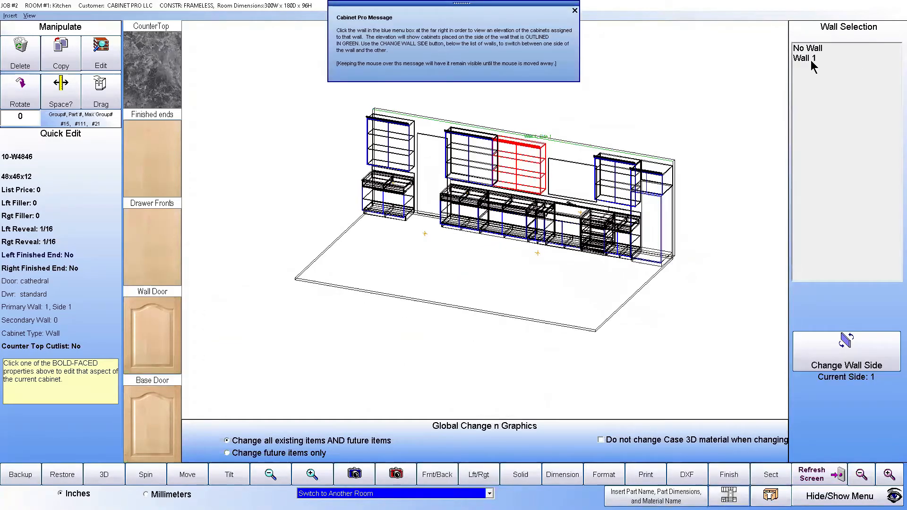
{"action": "left_click", "coordinate": [848, 58]}
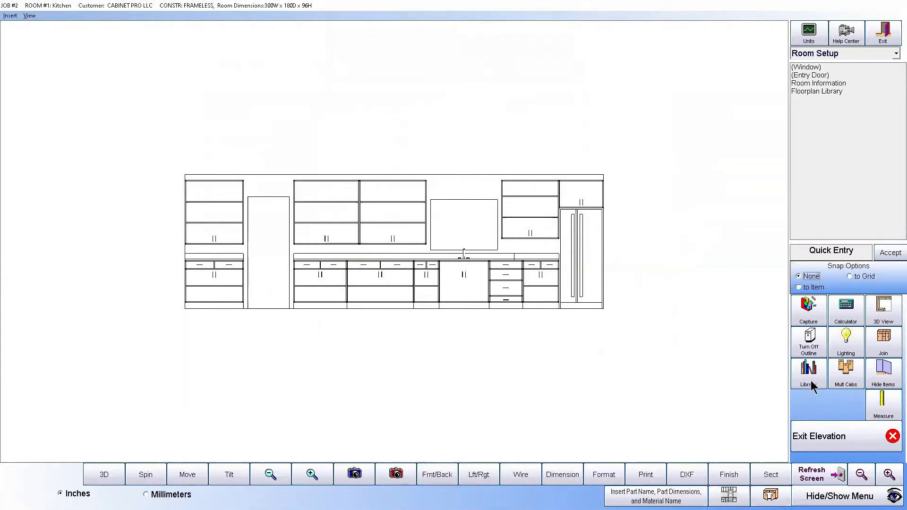
{"action": "left_click", "coordinate": [572, 478]}
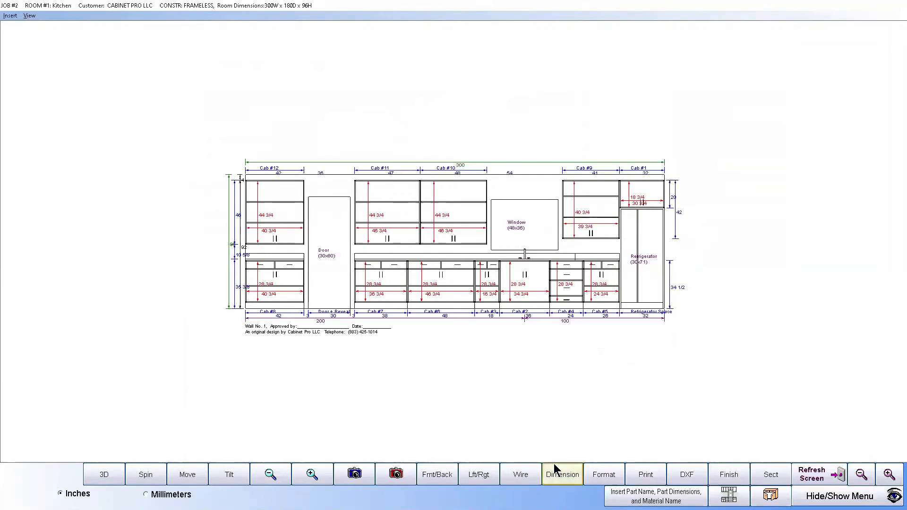
{"action": "left_click", "coordinate": [311, 475]}
{"action": "left_click", "coordinate": [311, 474]}
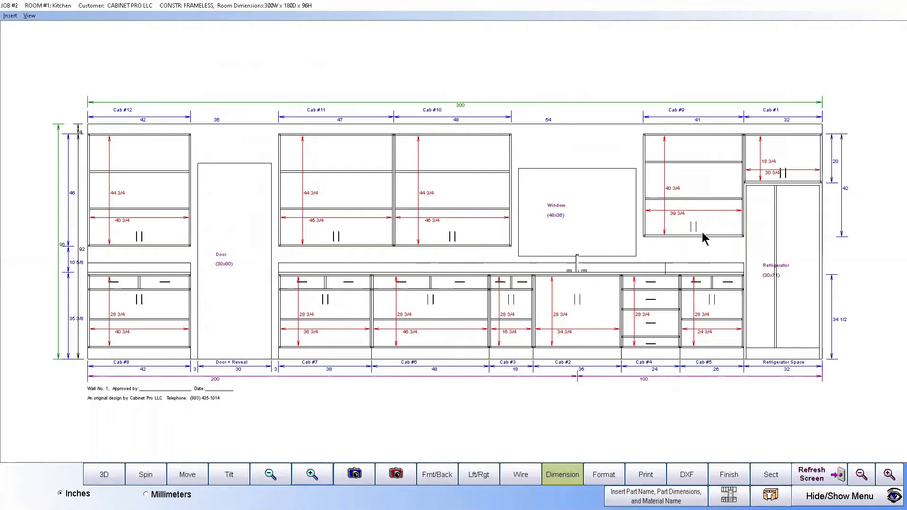
{"action": "left_click", "coordinate": [832, 475]}
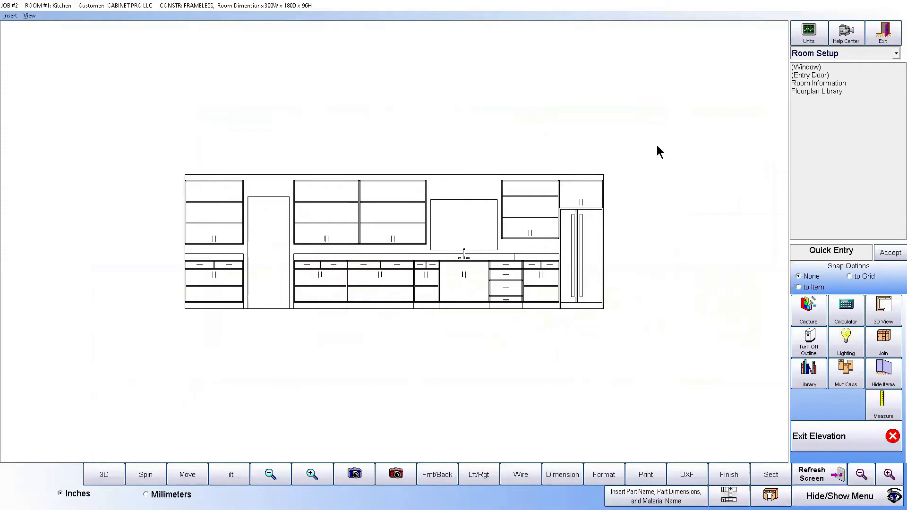
{"action": "left_click", "coordinate": [883, 31]}
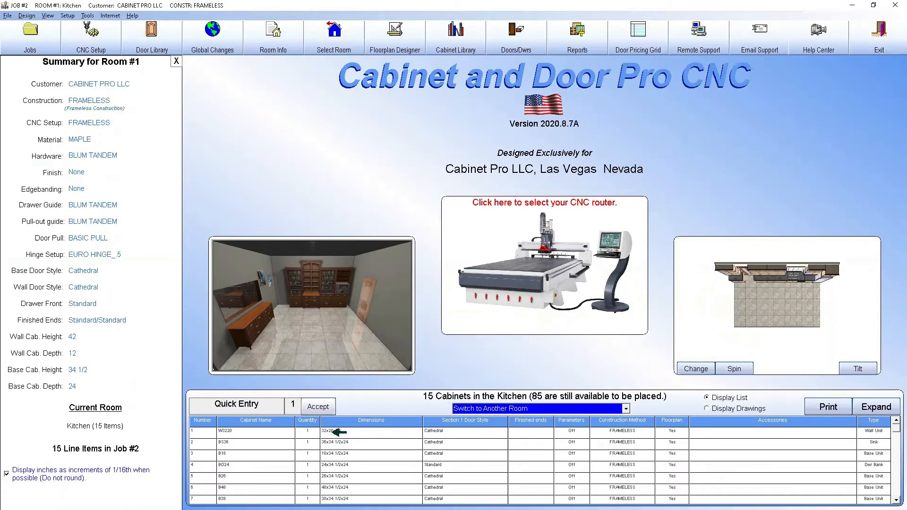
- Check the initial placement of wall cabinet 11-W4746 in the cabinet editor, then close the editor
{"action": "left_click", "coordinate": [344, 443]}
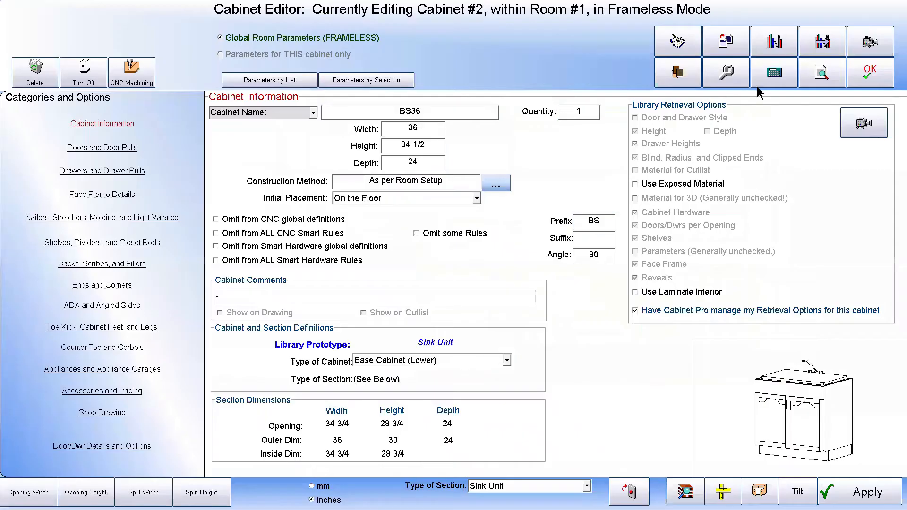
{"action": "left_click", "coordinate": [832, 74]}
{"action": "left_click", "coordinate": [17, 172]}
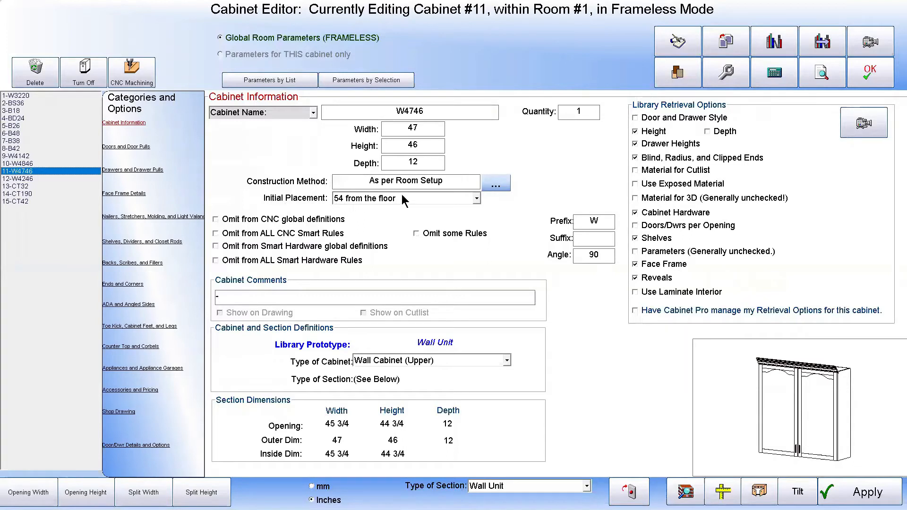
{"action": "left_click", "coordinate": [871, 75]}
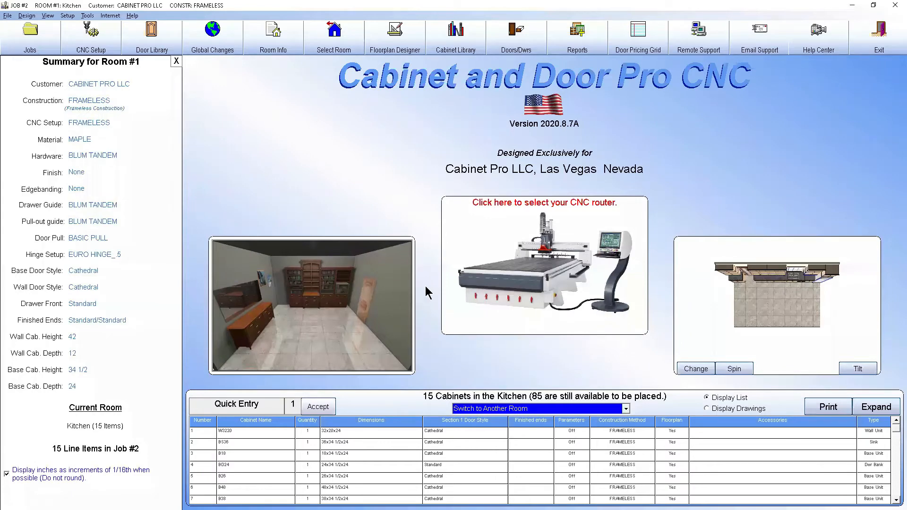
- Open the floor plan and give the wall cabinet at the far left of Wall 1 a left-side filler of 5 inches
{"action": "left_click", "coordinate": [775, 274]}
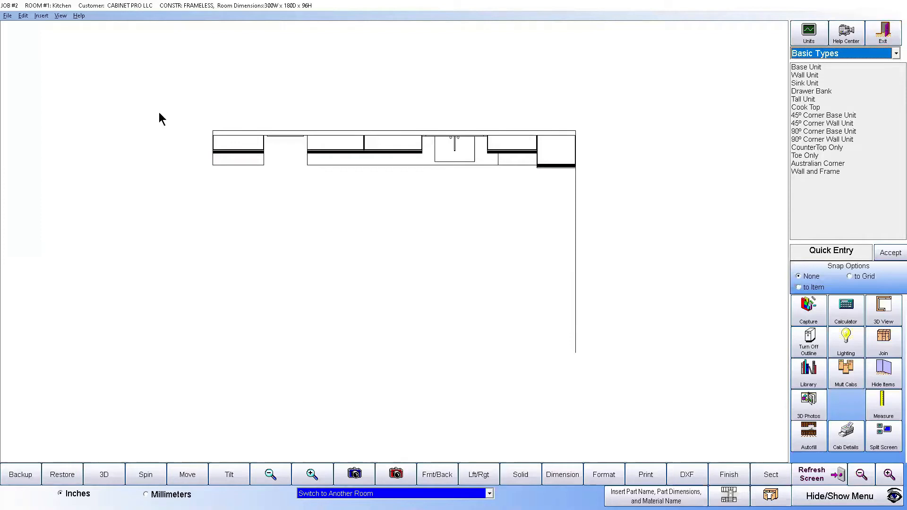
{"action": "left_click", "coordinate": [253, 149]}
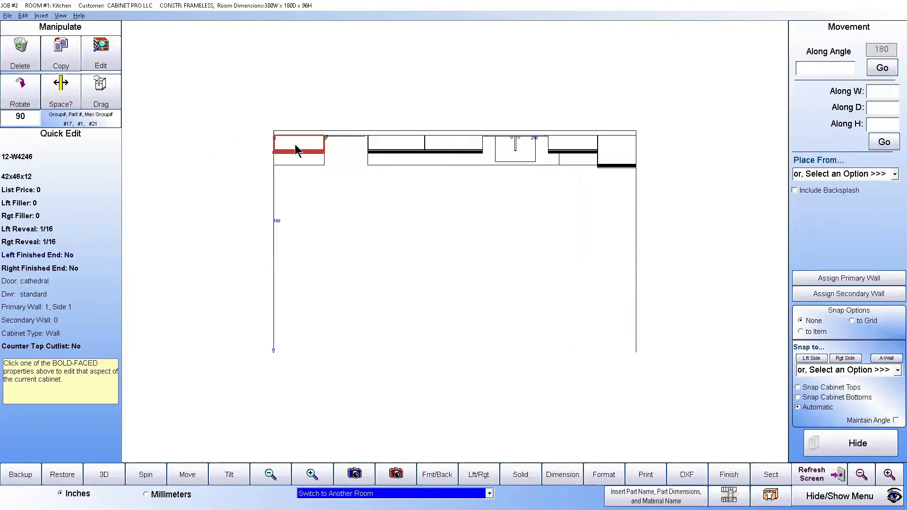
{"action": "left_click", "coordinate": [100, 53]}
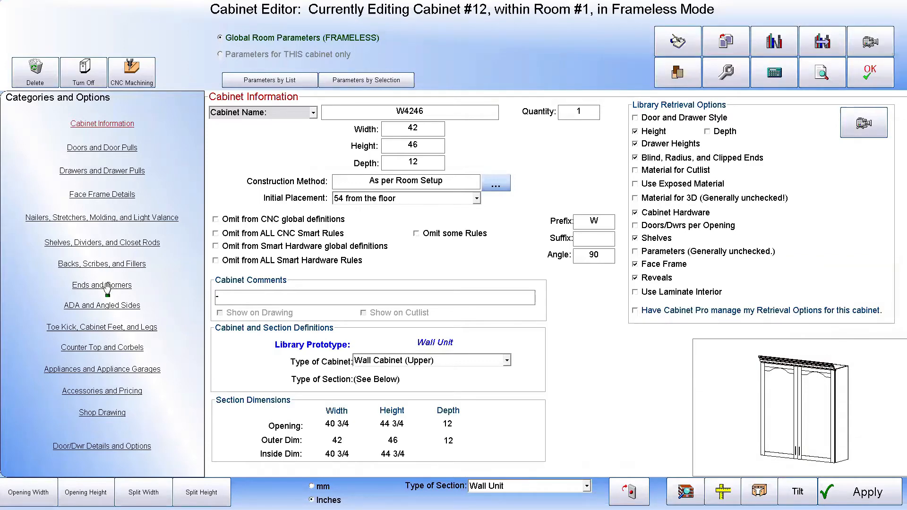
{"action": "left_click", "coordinate": [124, 265]}
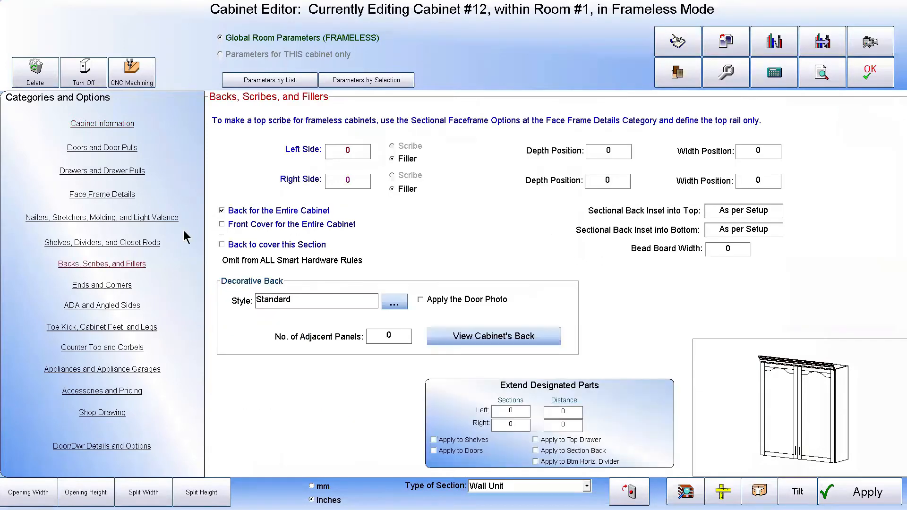
{"action": "left_click", "coordinate": [360, 151]}
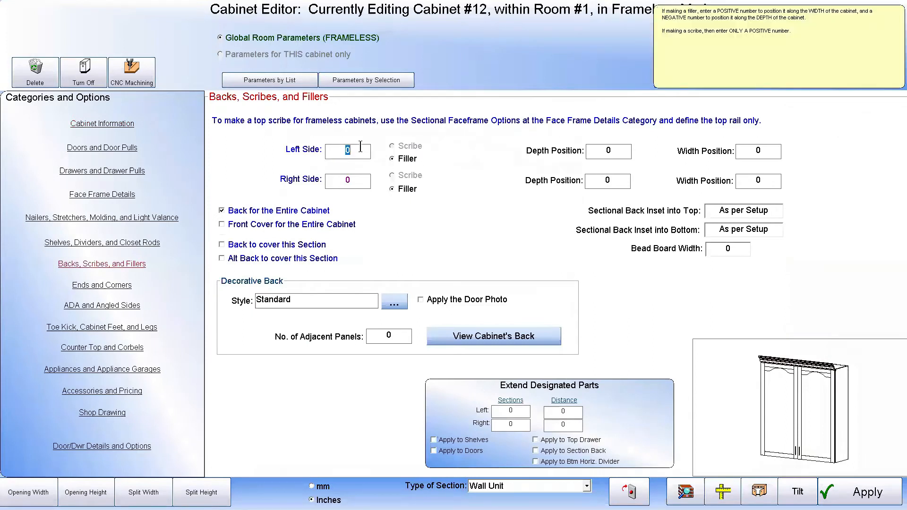
{"action": "type", "text": "5"}
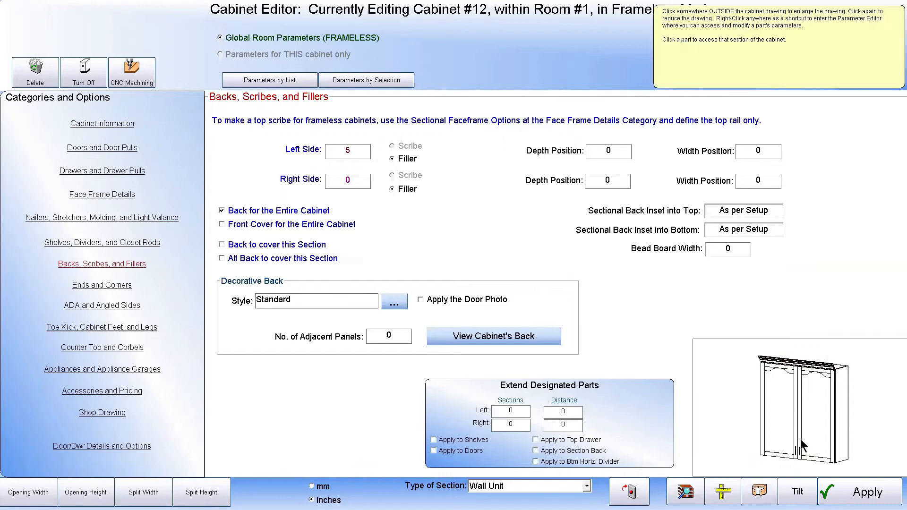
{"action": "left_click", "coordinate": [836, 486]}
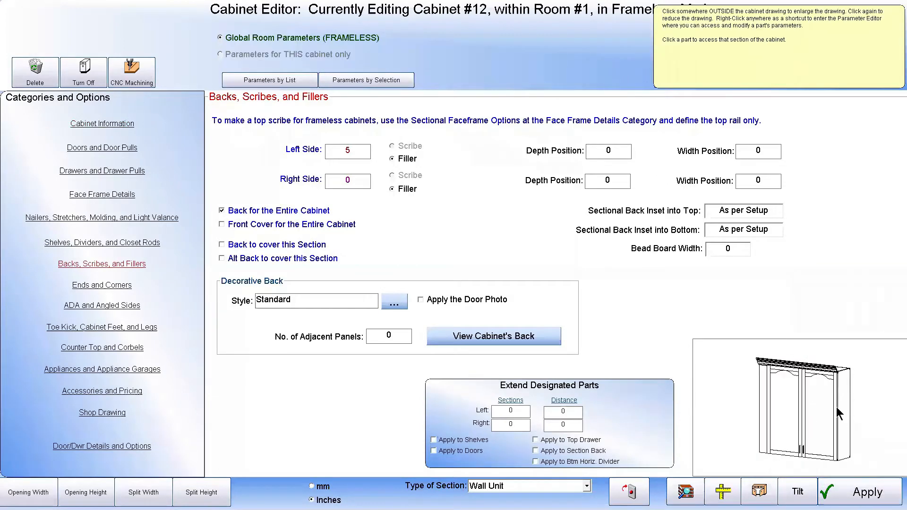
- Inspect the left filler in an enlarged, tilted cabinet drawing, then accept the edit and return to the floor plan
{"action": "left_click", "coordinate": [836, 406]}
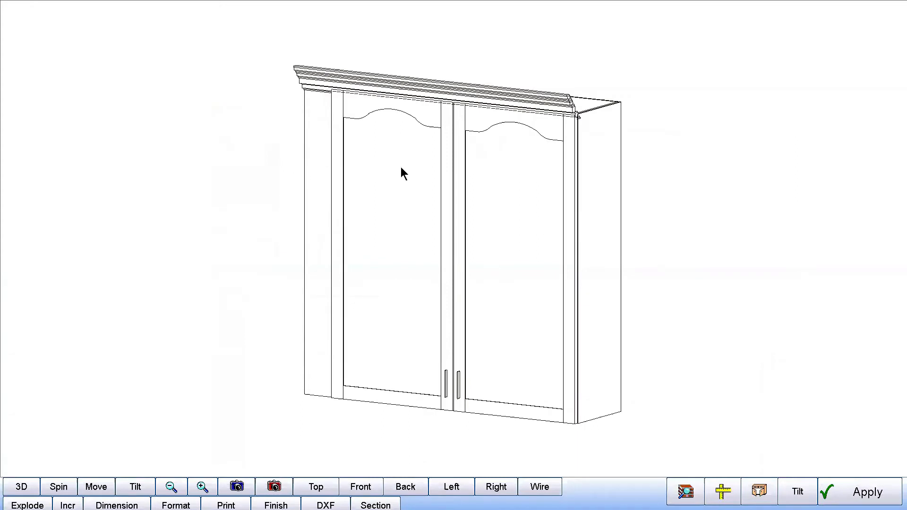
{"action": "left_click", "coordinate": [132, 491]}
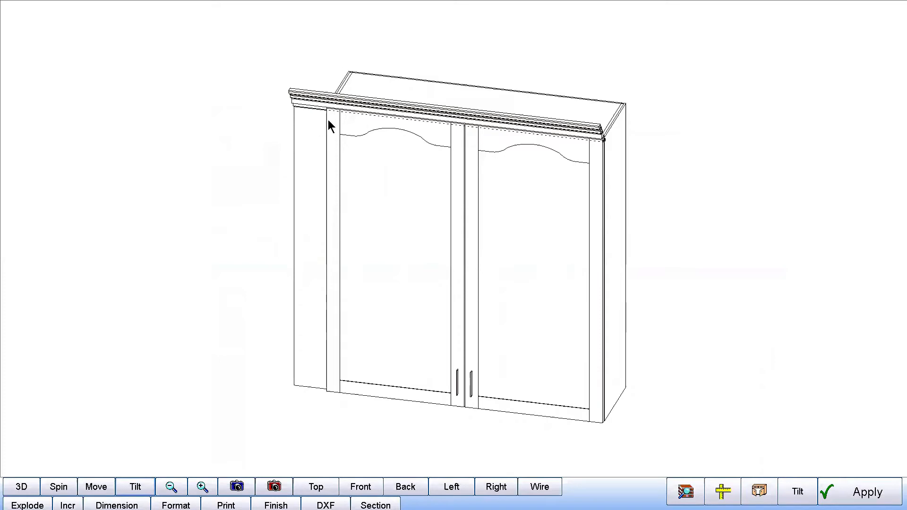
{"action": "left_click", "coordinate": [846, 489]}
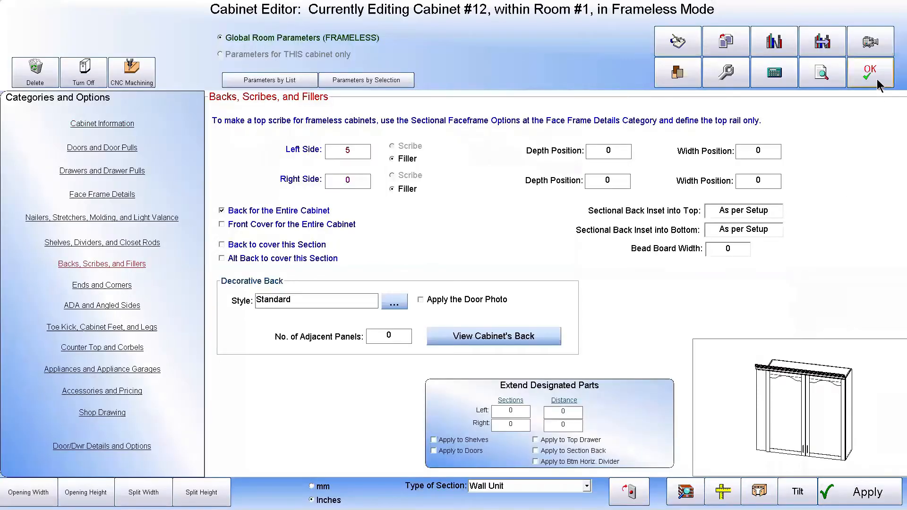
{"action": "left_click", "coordinate": [869, 75]}
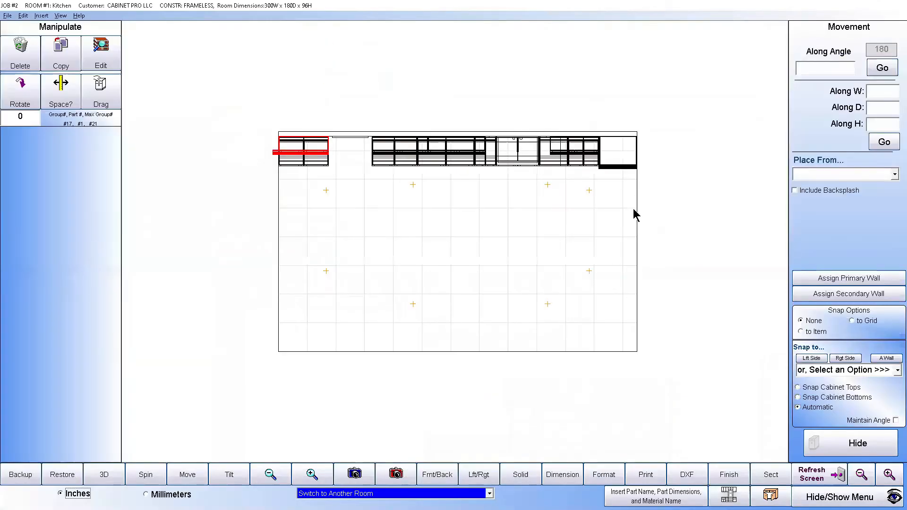
- Try to snap countertop 15-CT42 to Wall 1 and shift it along the wall away from the left end
{"action": "left_click", "coordinate": [312, 161]}
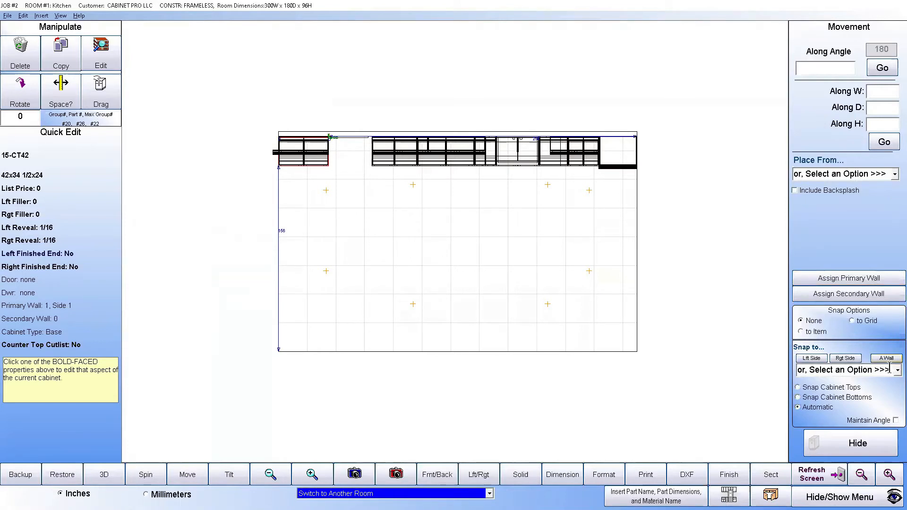
{"action": "left_click", "coordinate": [875, 359]}
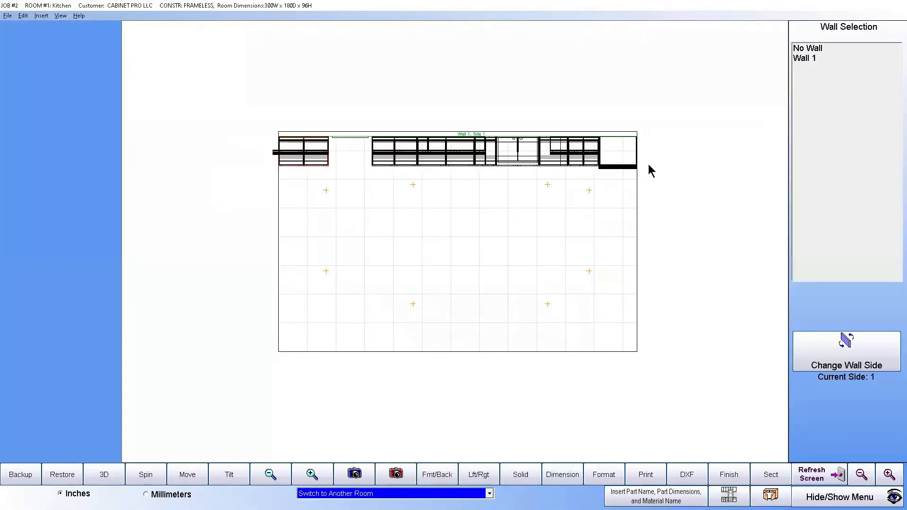
{"action": "left_click", "coordinate": [809, 58]}
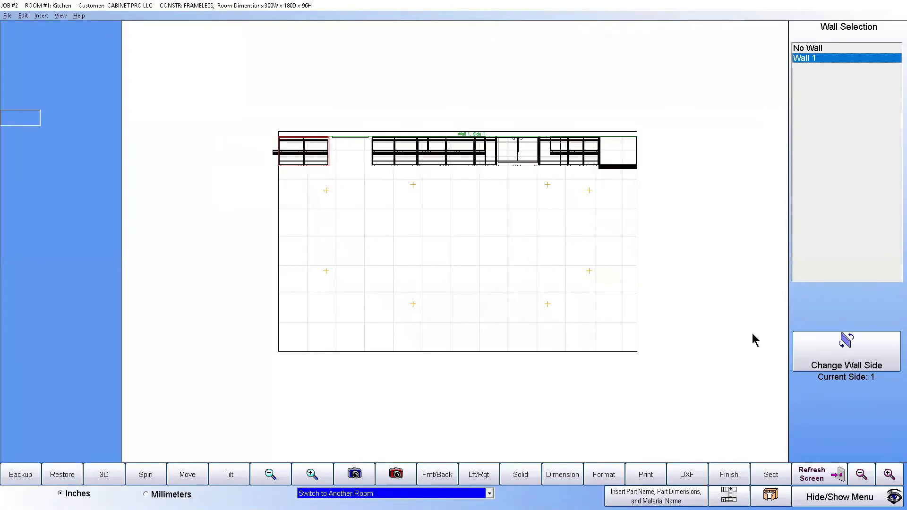
{"action": "left_click", "coordinate": [324, 162]}
{"action": "left_click_drag", "start_coordinate": [314, 154], "coordinate": [330, 157]}
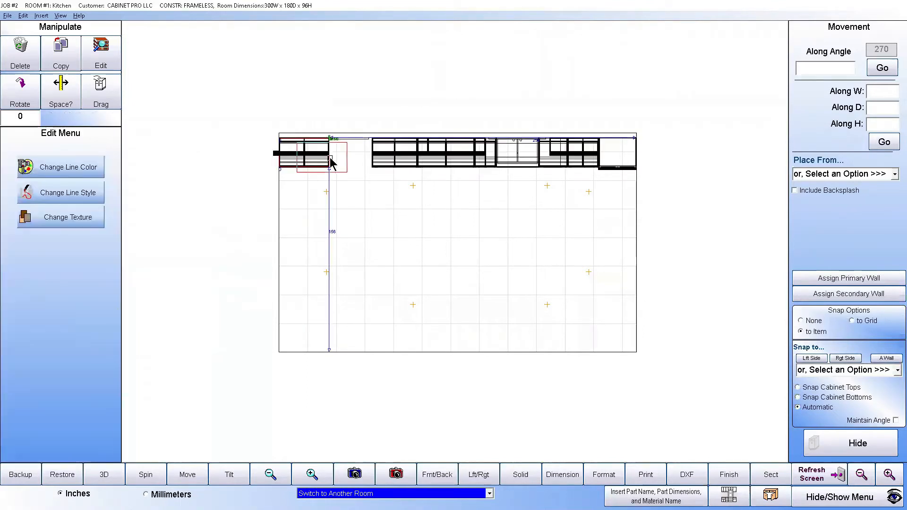
{"action": "left_click", "coordinate": [805, 478]}
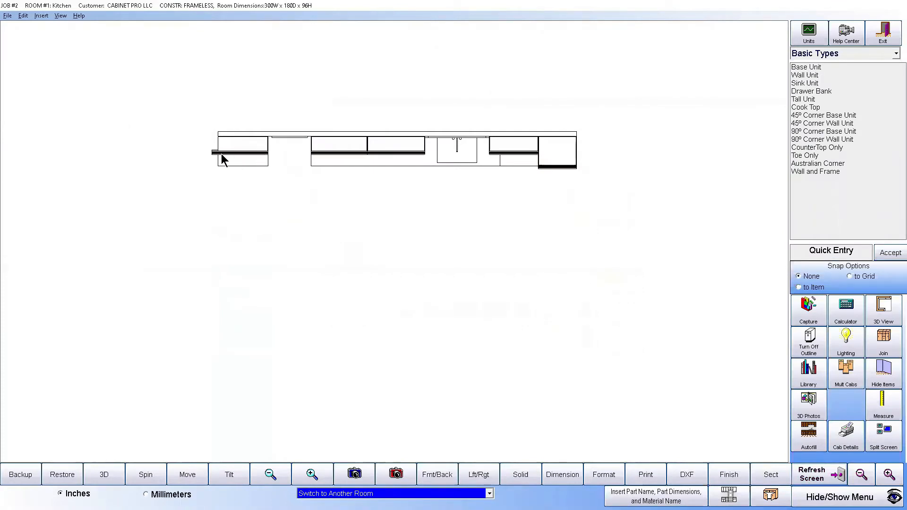
{"action": "left_click", "coordinate": [249, 150]}
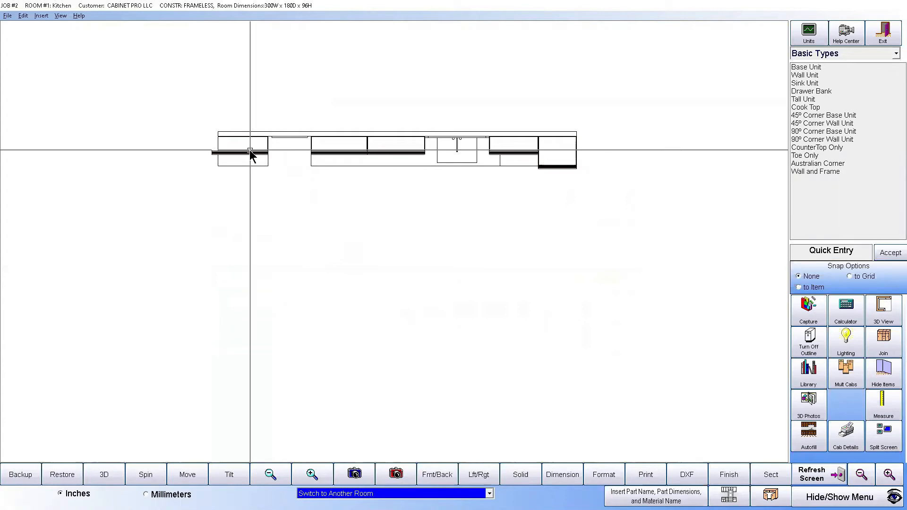
{"action": "left_click", "coordinate": [267, 138]}
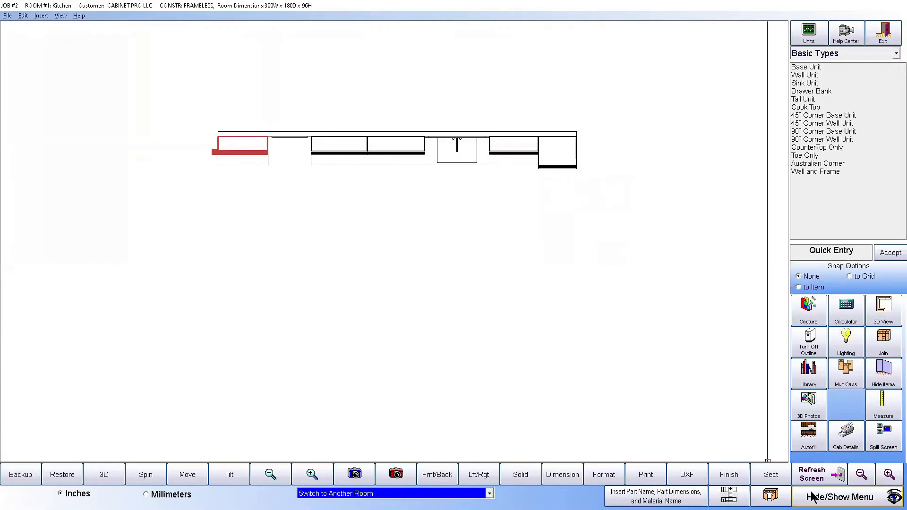
{"action": "left_click", "coordinate": [819, 478]}
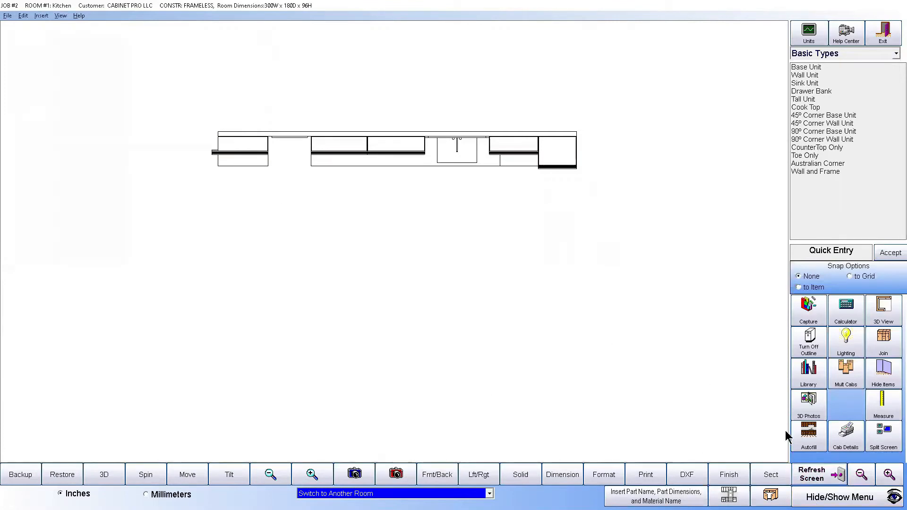
- Reopen wall cabinet 12-W4246 in the cabinet editor, tilt its drawing to view the filler, and clear the left-side filler
{"action": "left_click", "coordinate": [242, 148]}
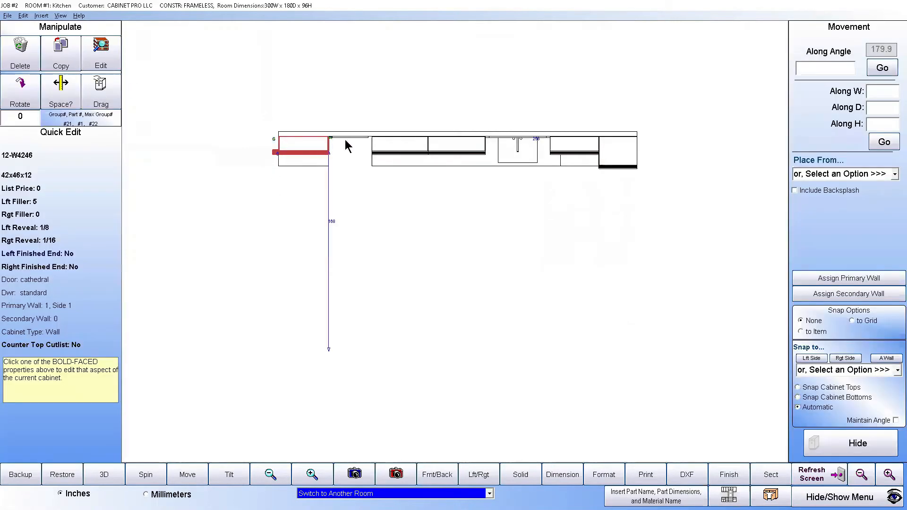
{"action": "left_click", "coordinate": [100, 67]}
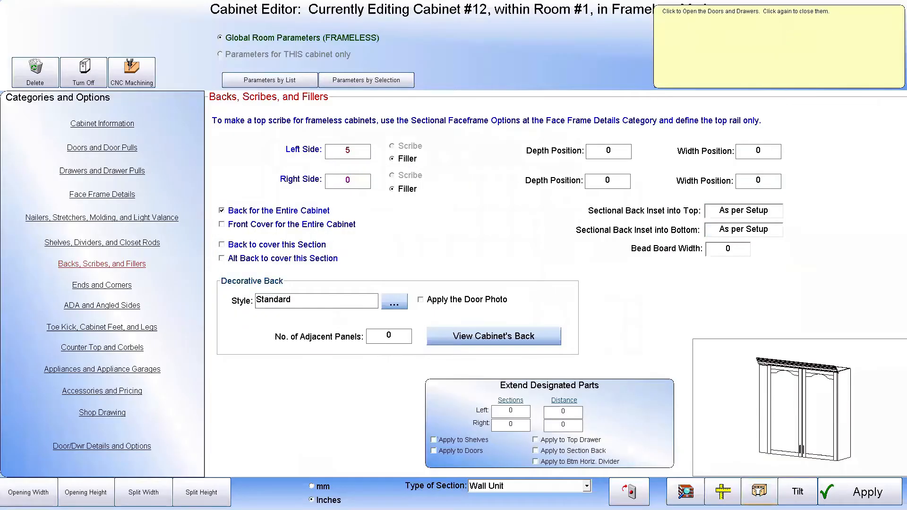
{"action": "mouse_move", "coordinate": [788, 491]}
{"action": "left_mouse_down"}
{"action": "mouse_move", "coordinate": [822, 501]}
{"action": "mouse_move", "coordinate": [810, 489]}
{"action": "left_mouse_up"}
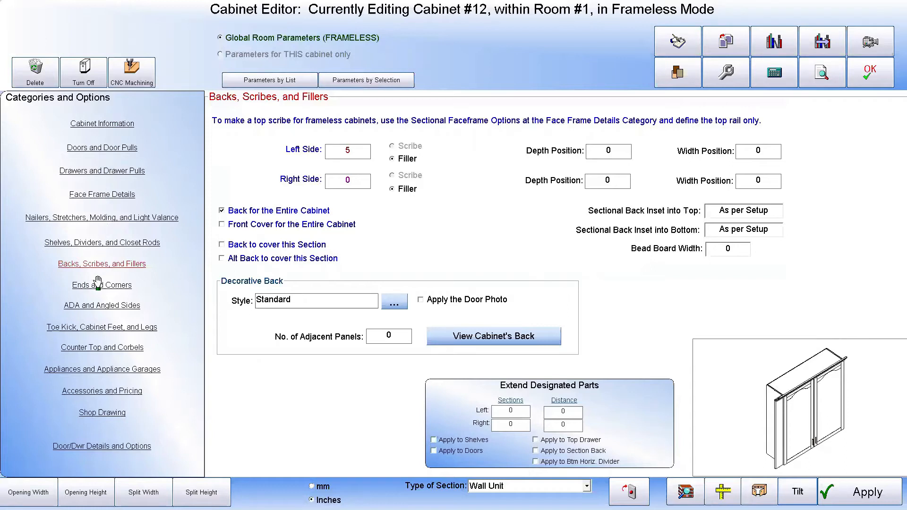
{"action": "left_click", "coordinate": [361, 151]}
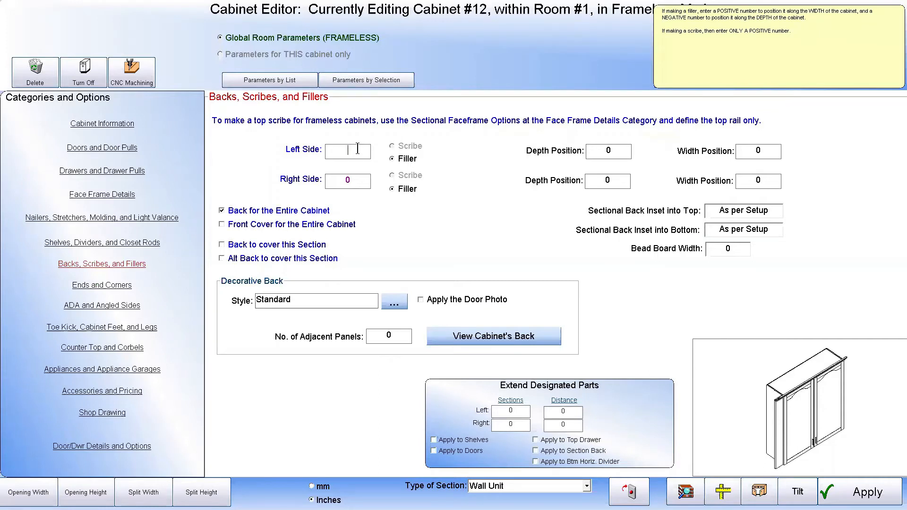
{"action": "left_click", "coordinate": [858, 492]}
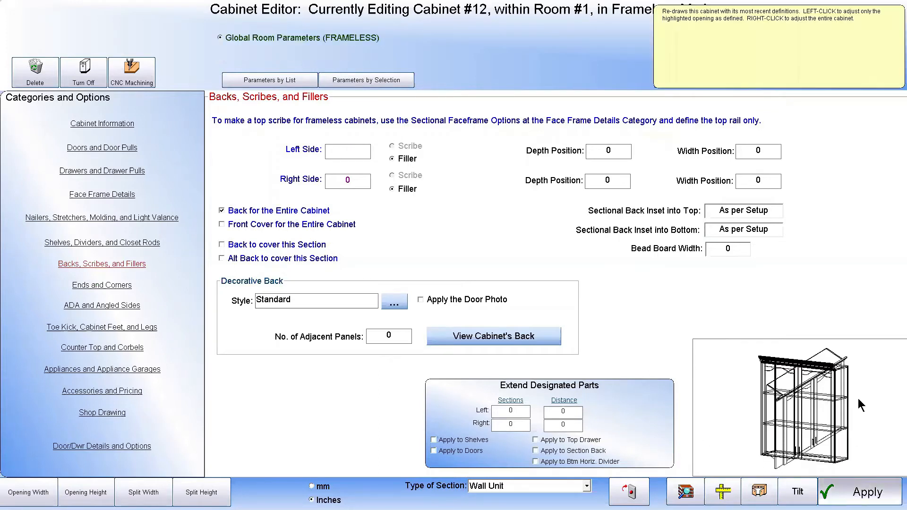
- Check the width of wall cabinet 12-W4246 in its cabinet information and close the cabinet editor
{"action": "left_click", "coordinate": [114, 124]}
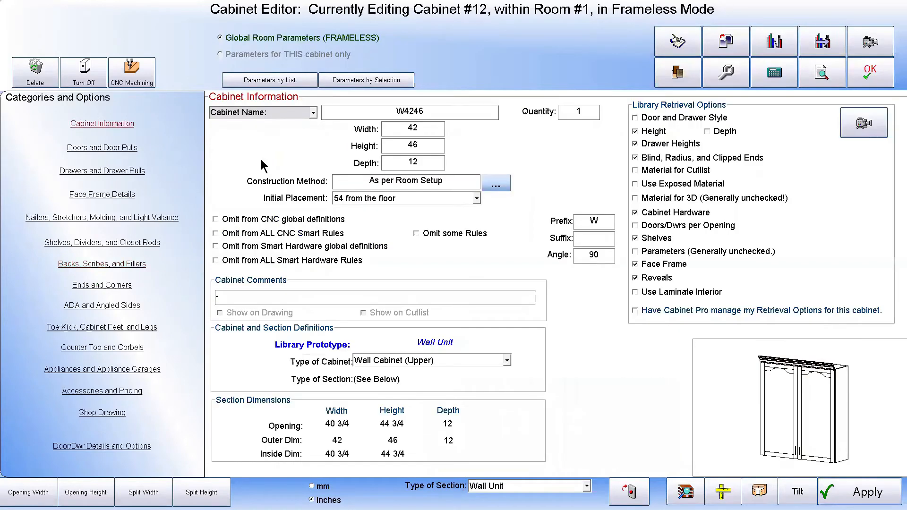
{"action": "left_click_drag", "start_coordinate": [426, 126], "coordinate": [367, 133]}
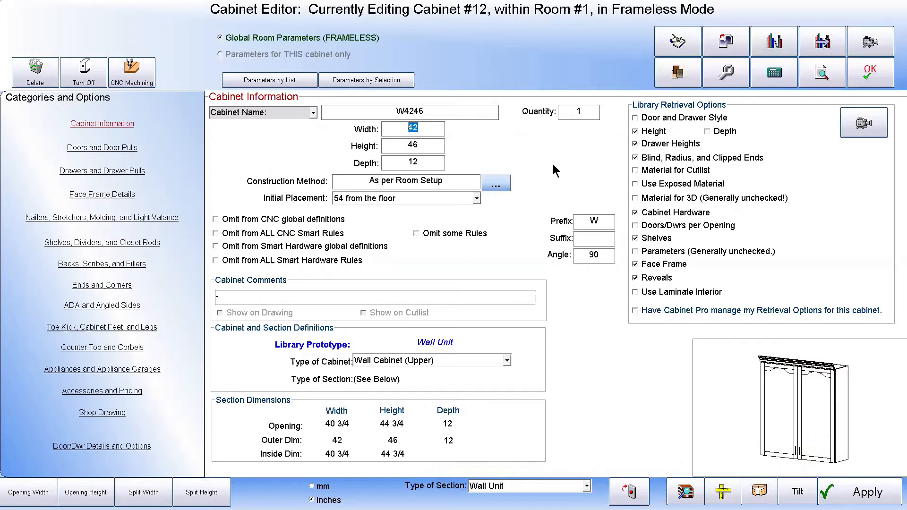
{"action": "left_click", "coordinate": [429, 127]}
{"action": "double_click", "coordinate": [409, 129]}
{"action": "left_click", "coordinate": [872, 71]}
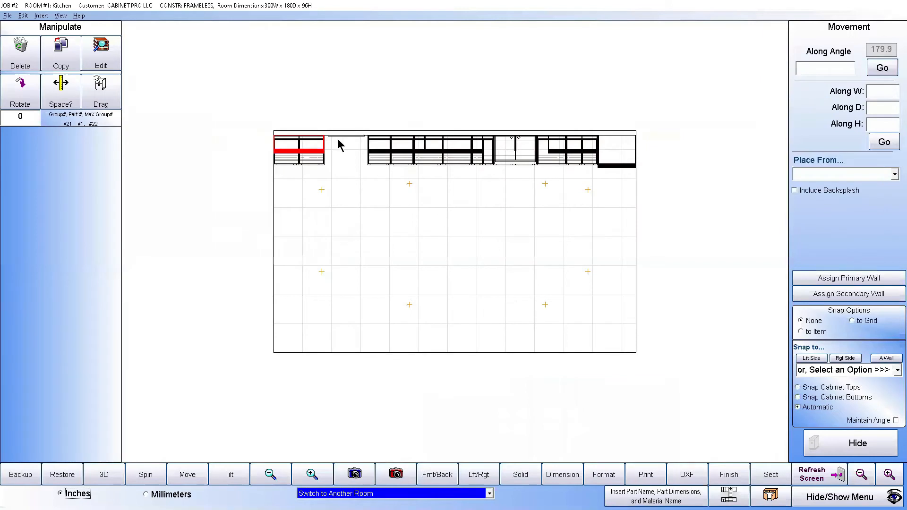
- Move wall cabinet 12-W4246 slightly along Wall 1, leaving a small gap at the wall's left end
{"action": "left_click", "coordinate": [321, 136]}
{"action": "left_click", "coordinate": [324, 136]}
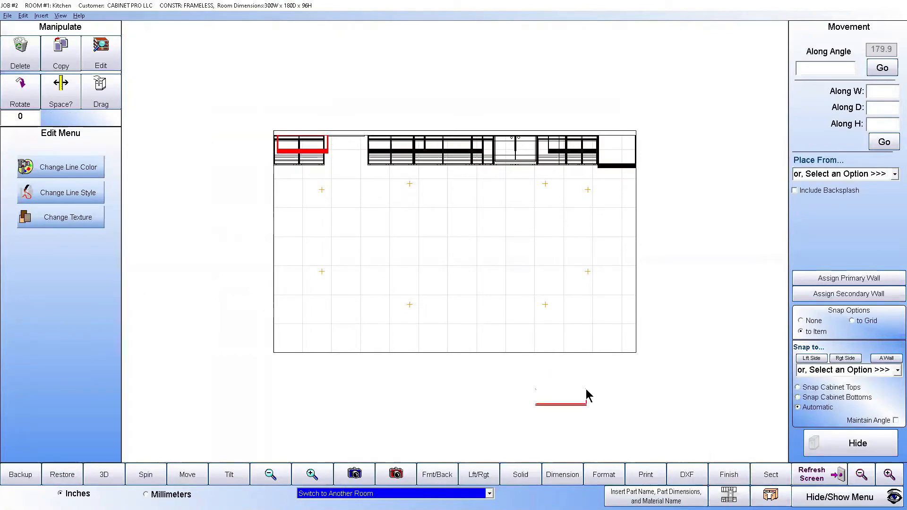
{"action": "left_click", "coordinate": [813, 474]}
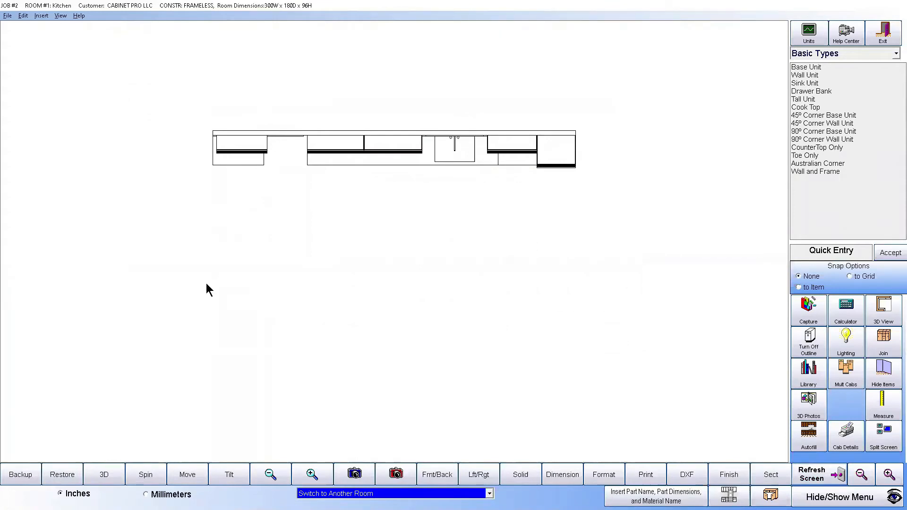
- Tilt the floor plan to inspect the shifted wall cabinet on Wall 1, then restore the plan view
{"action": "left_click", "coordinate": [233, 475]}
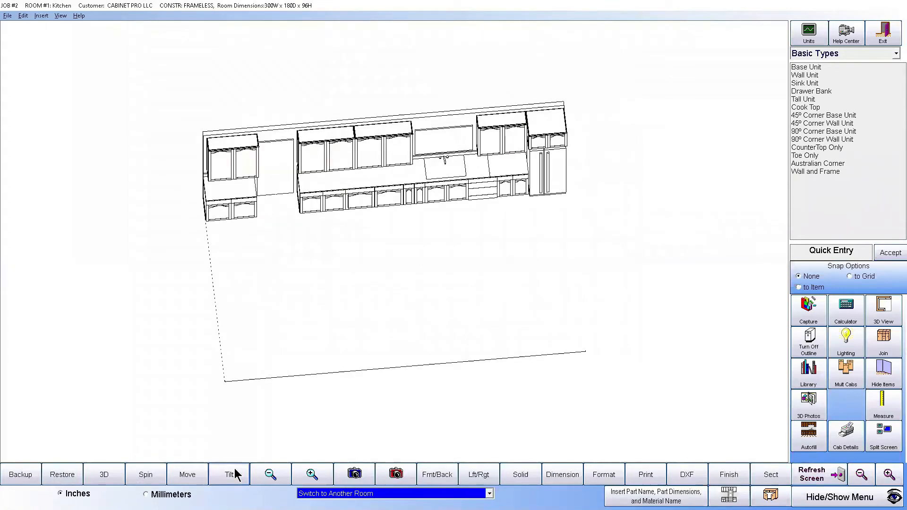
{"action": "left_click", "coordinate": [236, 155]}
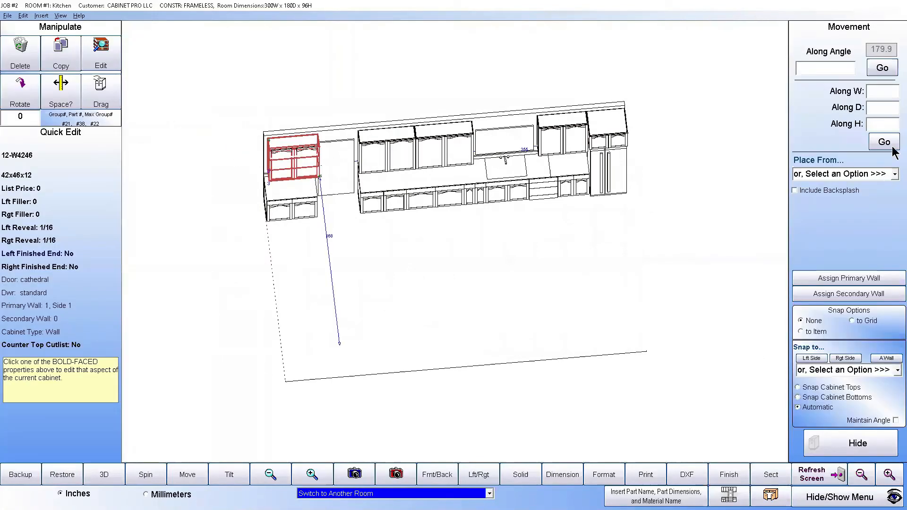
{"action": "left_click", "coordinate": [838, 478]}
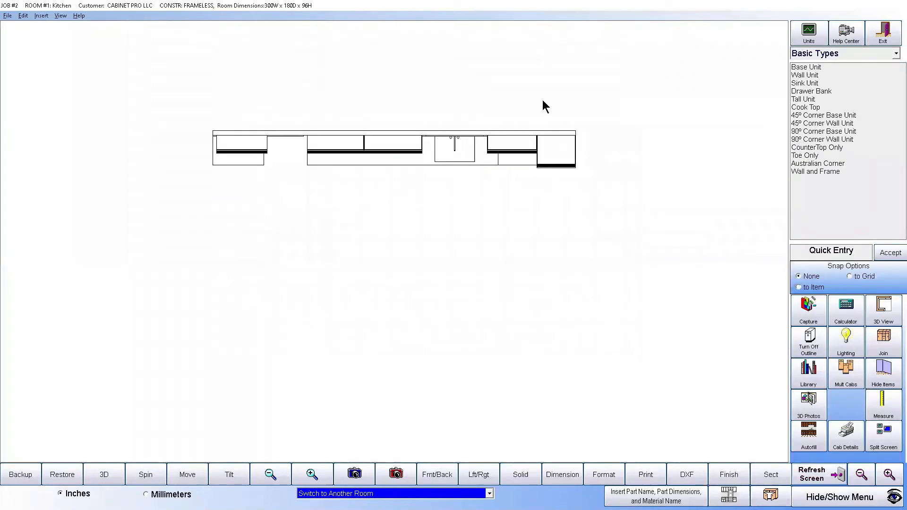
- Enlarge the dimension text in the floor plan's text and dimension format, with wall cabinet 12-W4246 selected to display its dimensions
{"action": "left_click", "coordinate": [250, 151]}
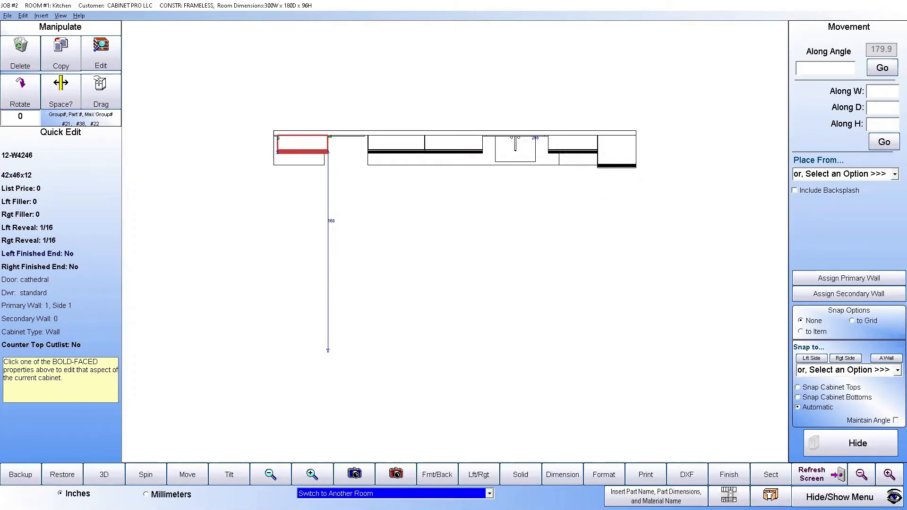
{"action": "left_click", "coordinate": [604, 474]}
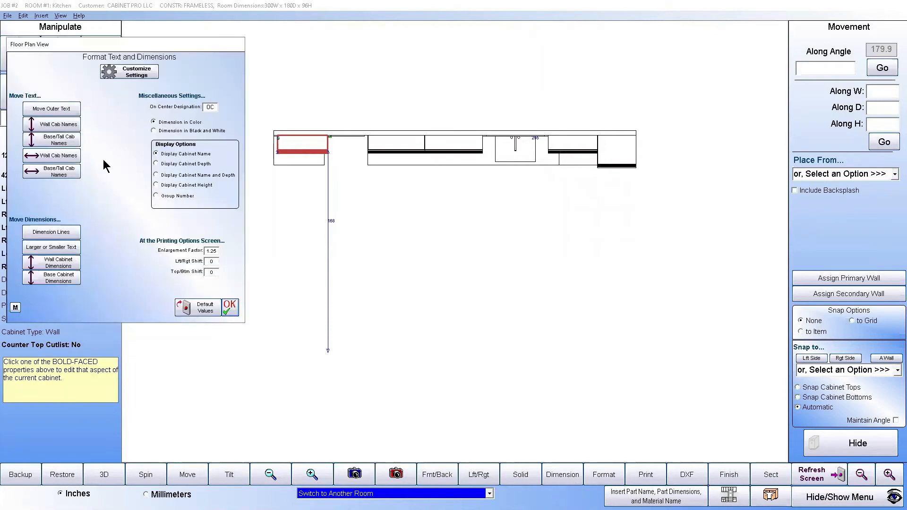
{"action": "left_click", "coordinate": [65, 248]}
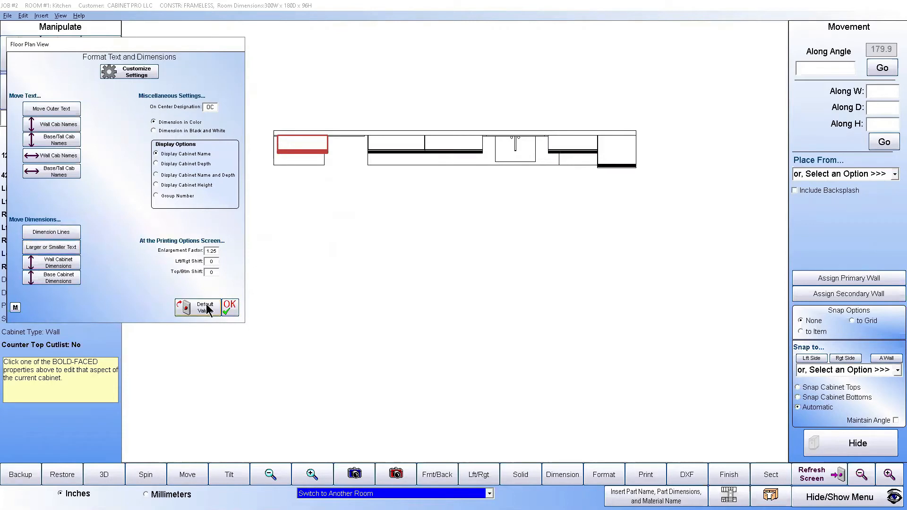
{"action": "left_click", "coordinate": [231, 306]}
{"action": "left_click", "coordinate": [306, 146]}
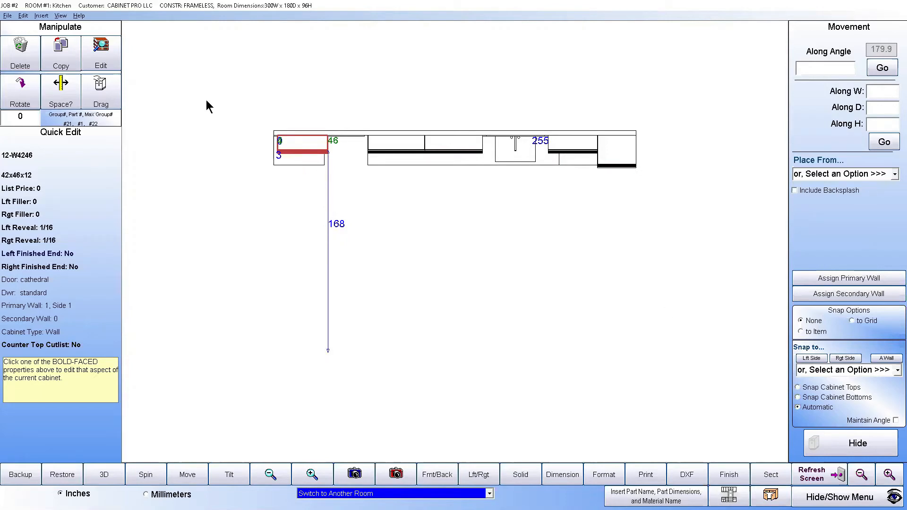
- Measure the horizontal distance from wall cabinet 12-W4246 to the base cabinet beneath it, and dismiss the result
{"action": "left_click", "coordinate": [55, 92]}
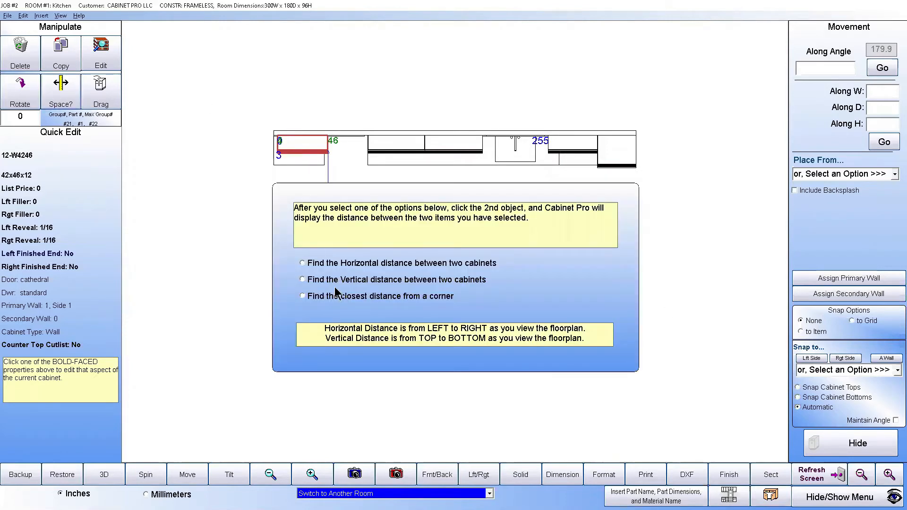
{"action": "left_click", "coordinate": [324, 265]}
{"action": "left_click", "coordinate": [276, 158]}
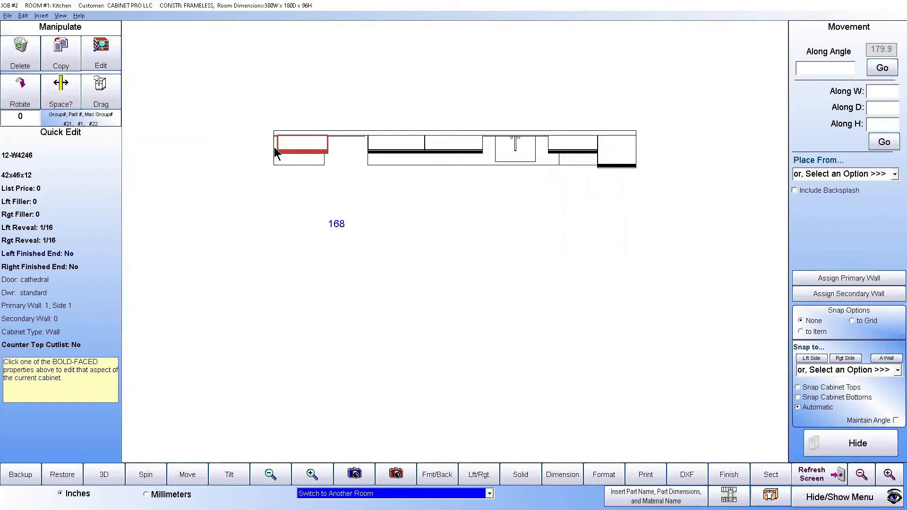
{"action": "left_click", "coordinate": [276, 165]}
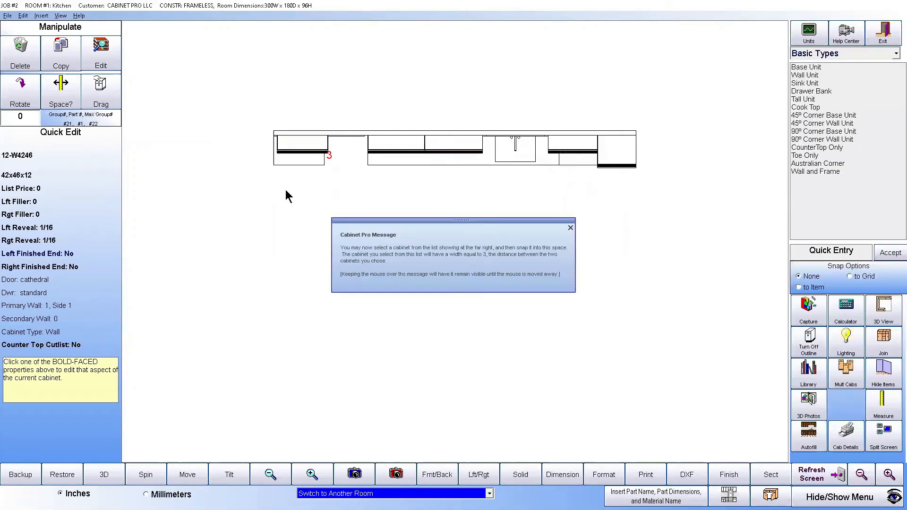
{"action": "left_click", "coordinate": [834, 496]}
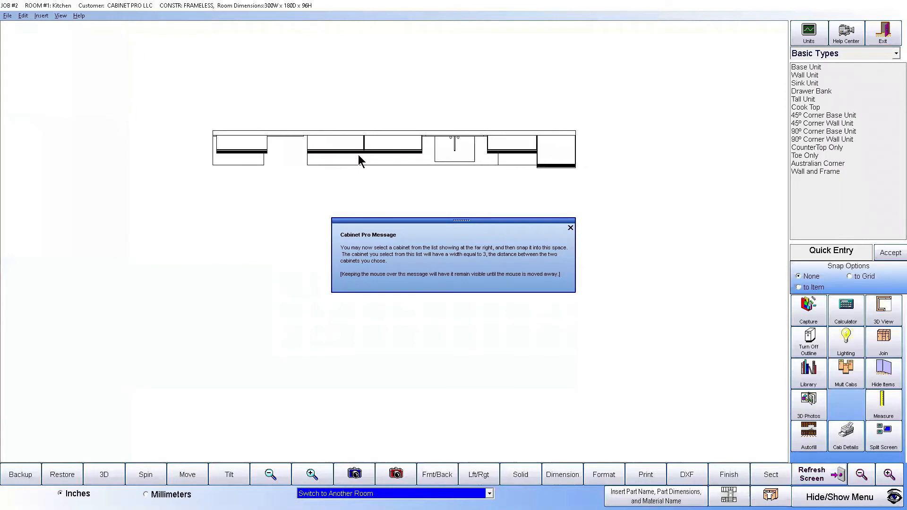
{"action": "left_click", "coordinate": [570, 228]}
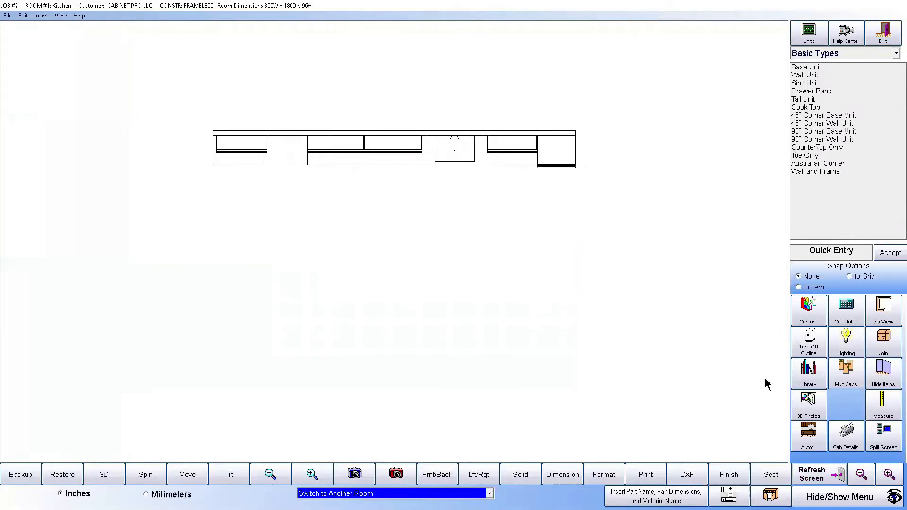
- Preview the wall, tall and base fillers in the cabinet library, and retrieve FILLER BASE with a width of 5 inches
{"action": "left_click", "coordinate": [813, 373]}
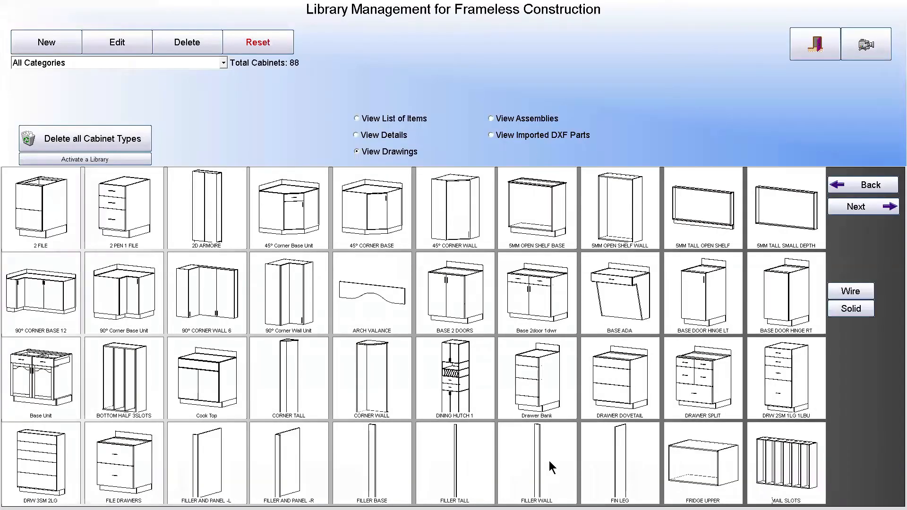
{"action": "left_click", "coordinate": [547, 458]}
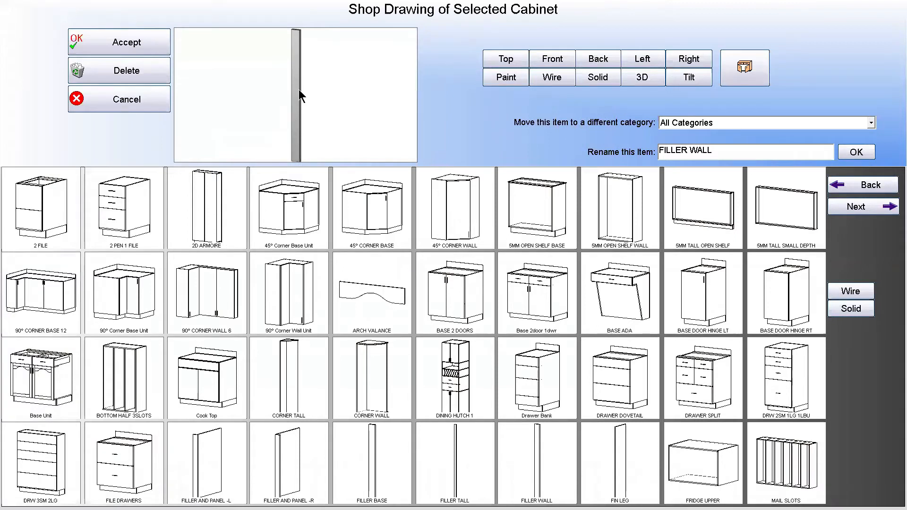
{"action": "left_click", "coordinate": [468, 455]}
{"action": "left_click", "coordinate": [378, 463]}
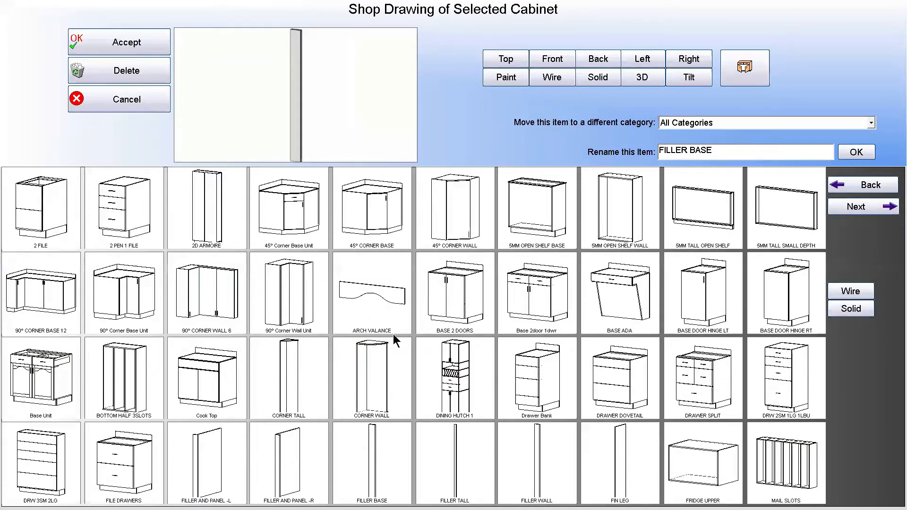
{"action": "left_click", "coordinate": [135, 43]}
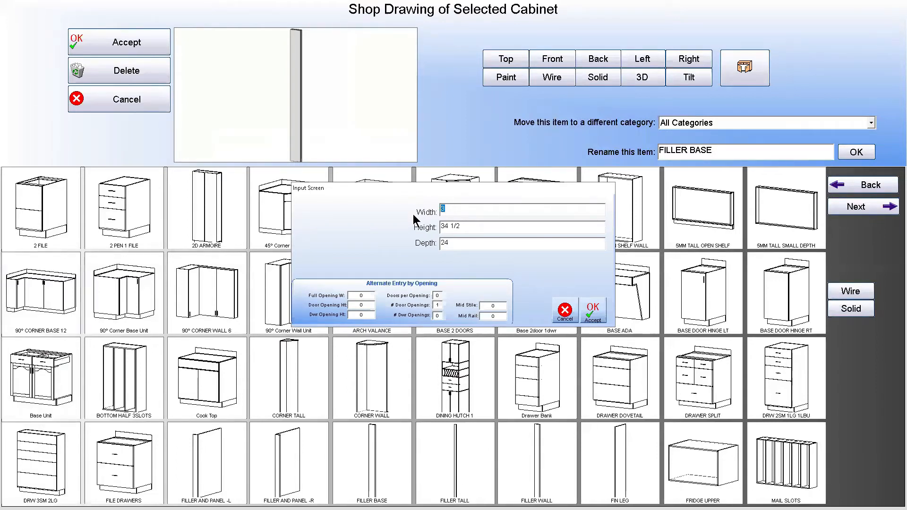
{"action": "type", "text": "5"}
{"action": "left_click", "coordinate": [592, 311]}
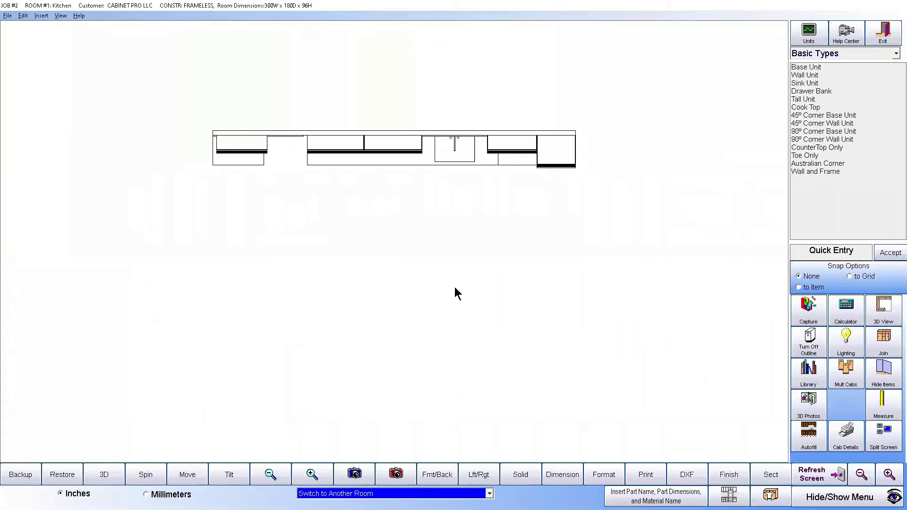
- Open the base filler in the cabinet editor and review its name prefix, door, drawer and face frame settings
{"action": "left_click", "coordinate": [883, 37]}
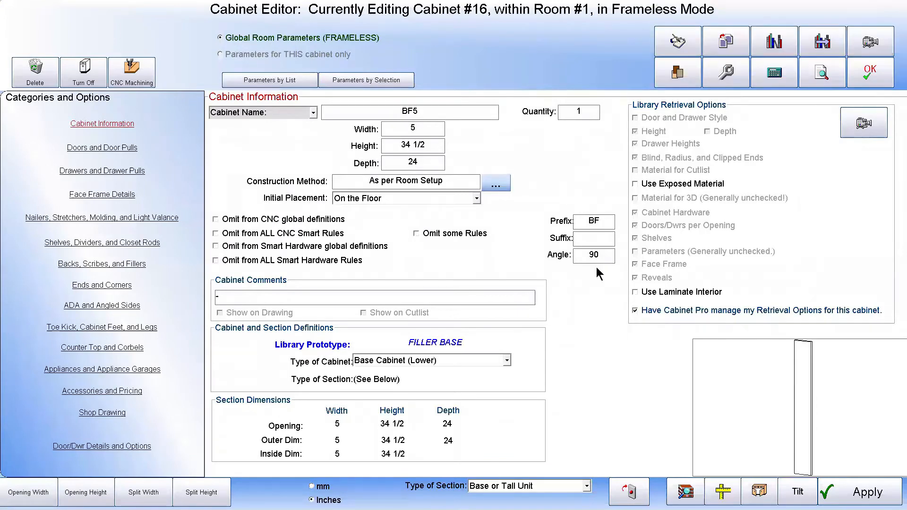
{"action": "mouse_move", "coordinate": [607, 221]}
{"action": "double_click", "coordinate": [601, 223]}
{"action": "left_click", "coordinate": [107, 147]}
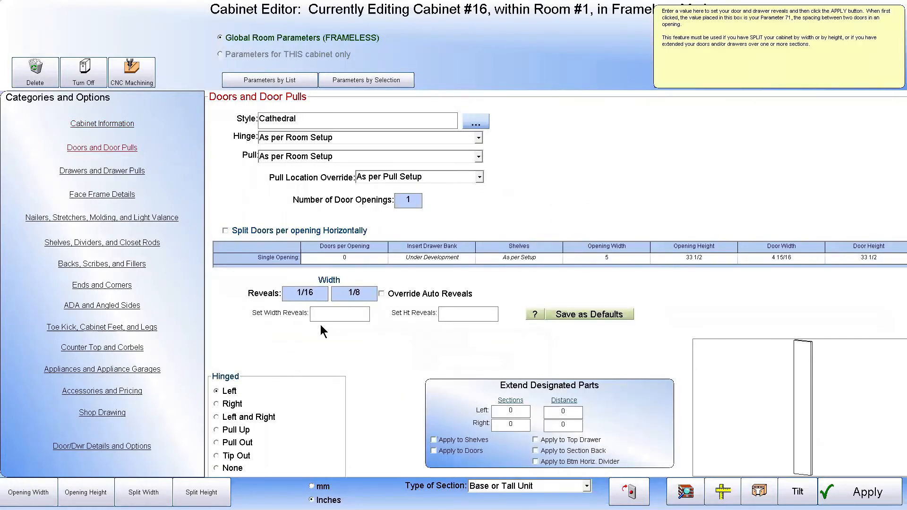
{"action": "left_click", "coordinate": [114, 171]}
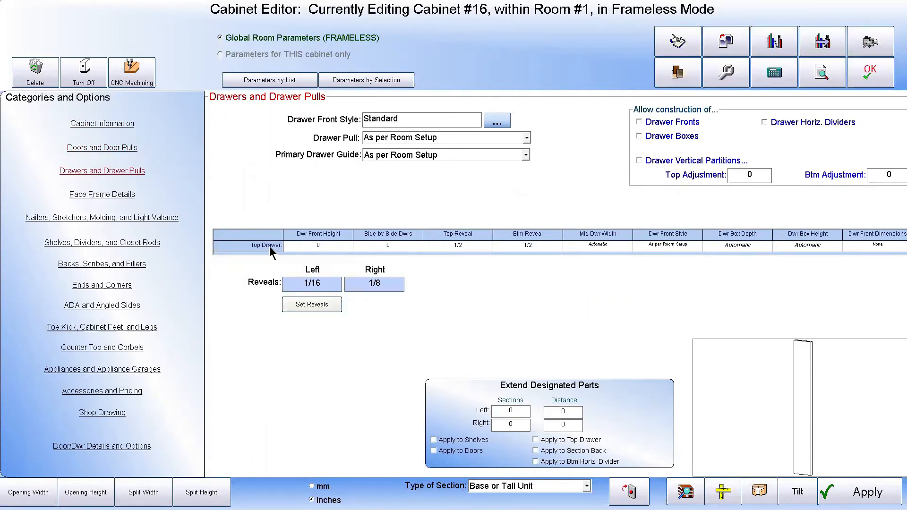
{"action": "left_click", "coordinate": [119, 195]}
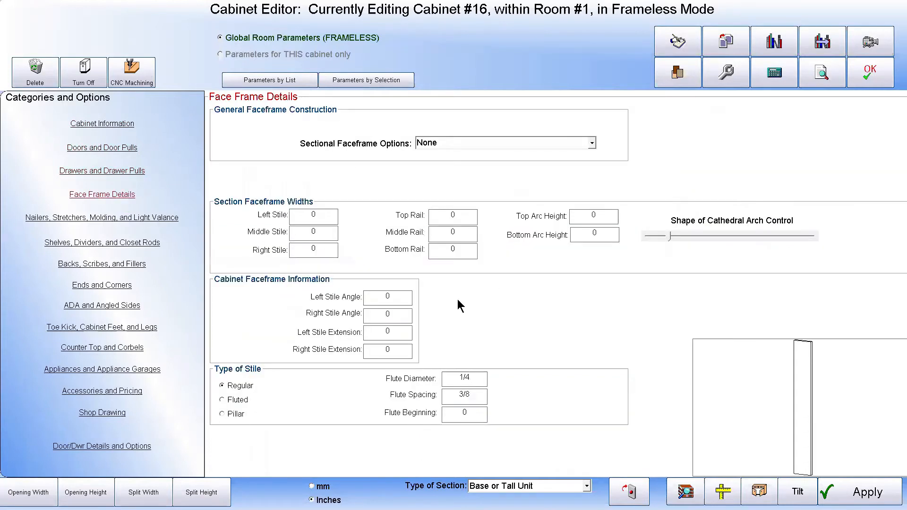
{"action": "mouse_move", "coordinate": [366, 322]}
- Disable toe stretchers for the base filler and apply the change to its shop drawing
{"action": "left_click", "coordinate": [135, 218]}
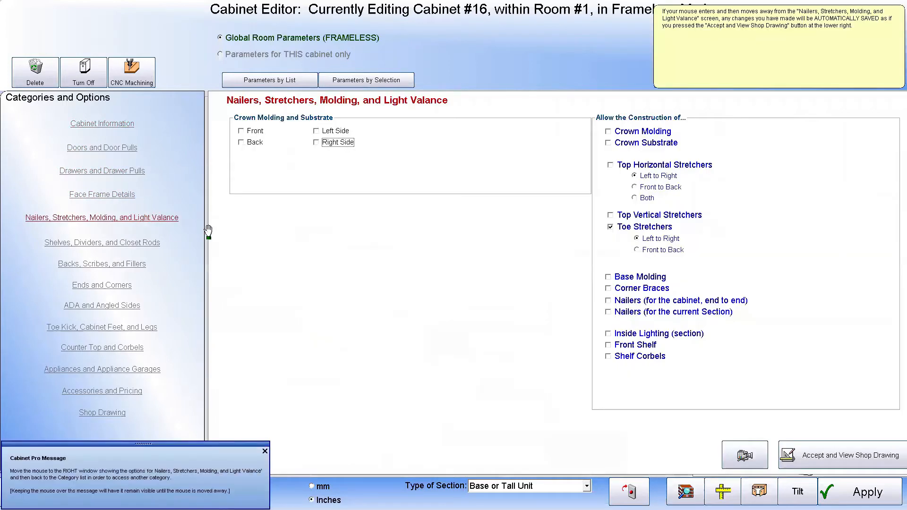
{"action": "left_click", "coordinate": [612, 228]}
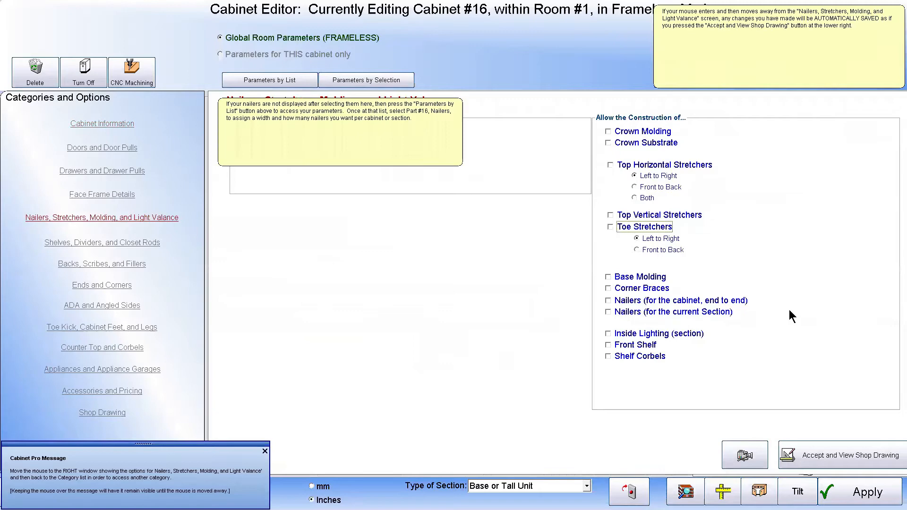
{"action": "left_click", "coordinate": [844, 493]}
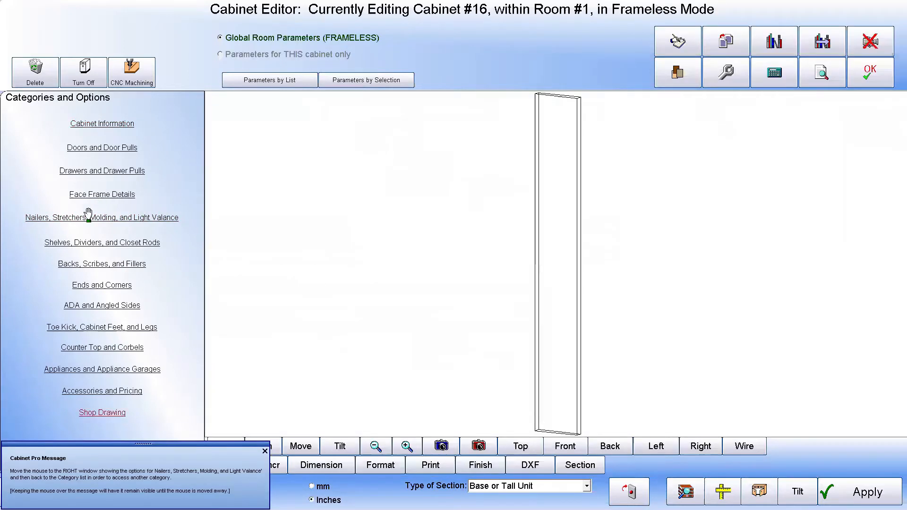
- Review the base filler's shelf, end and corner settings and its right-side filler width and positions, and close the cabinet editor
{"action": "left_click", "coordinate": [92, 242]}
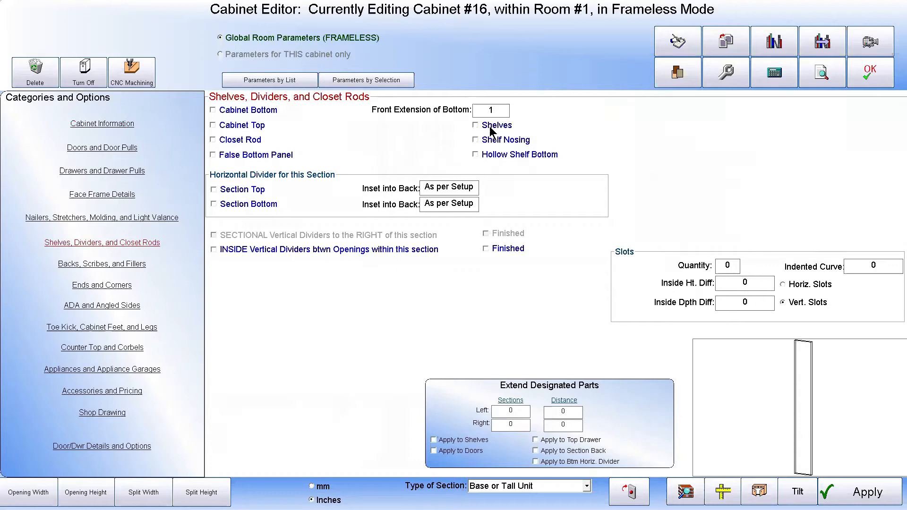
{"action": "left_click", "coordinate": [111, 285]}
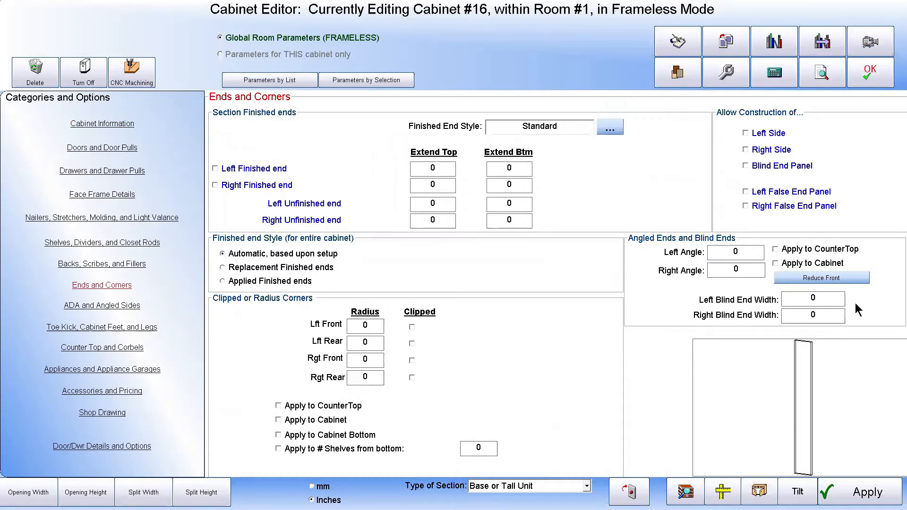
{"action": "mouse_move", "coordinate": [819, 362]}
{"action": "left_click", "coordinate": [88, 264]}
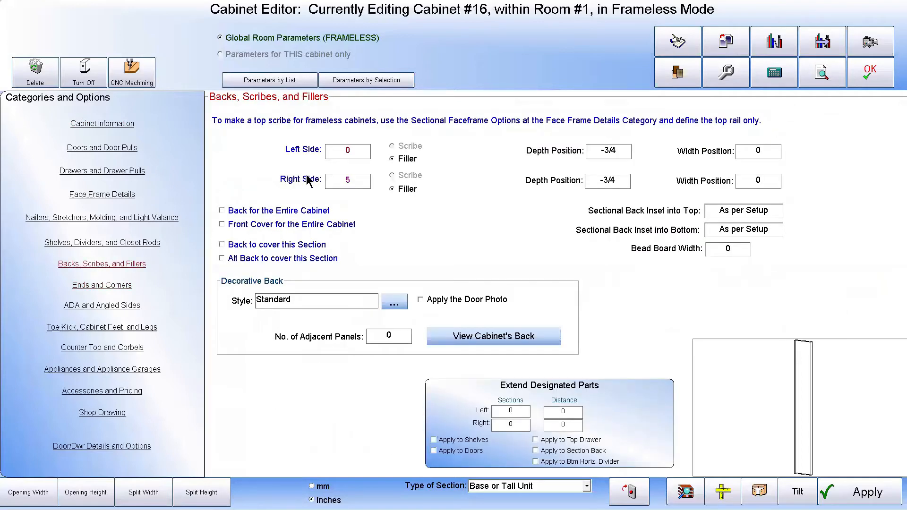
{"action": "left_click_drag", "start_coordinate": [343, 182], "coordinate": [356, 184]}
{"action": "mouse_move", "coordinate": [613, 183]}
{"action": "mouse_move", "coordinate": [768, 181]}
{"action": "left_click", "coordinate": [872, 77]}
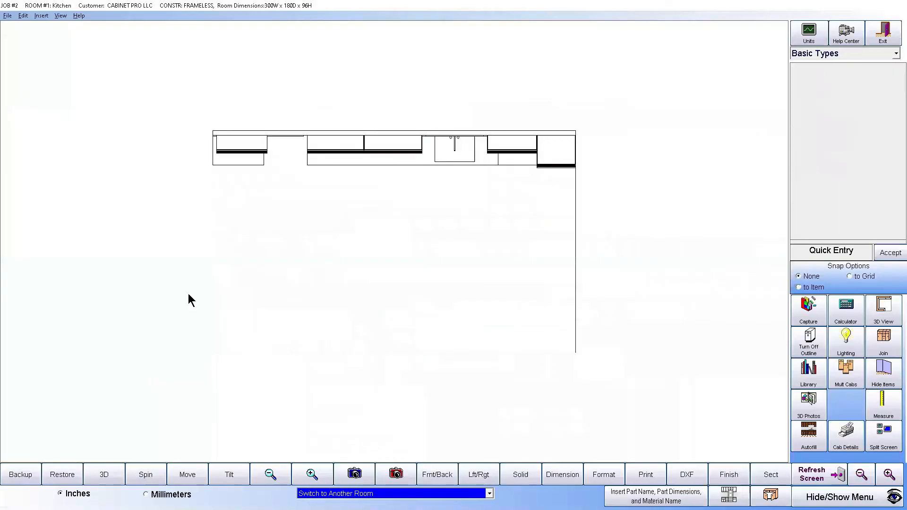
- Move wall cabinet 12-W4246 off Wall 1 into the open room, about 90 inches from the wall, and redraw the plan
{"action": "left_click", "coordinate": [263, 147]}
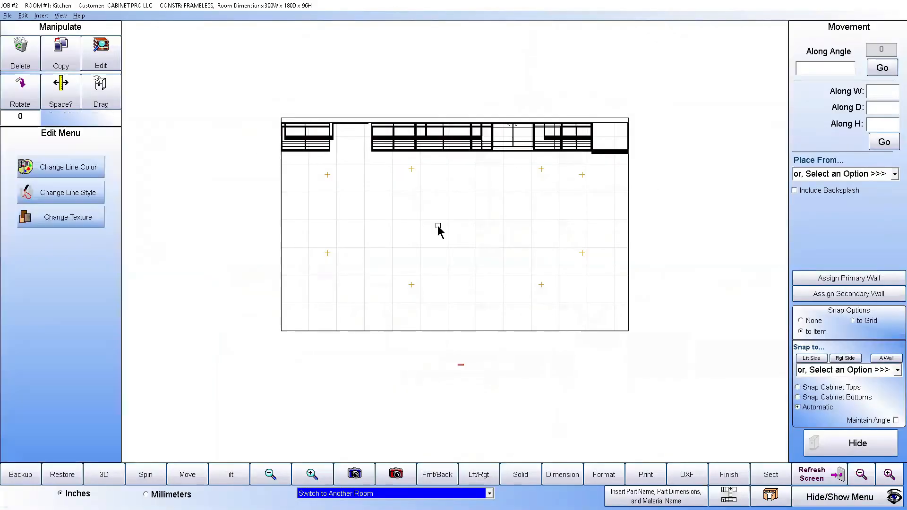
{"action": "left_click", "coordinate": [824, 475]}
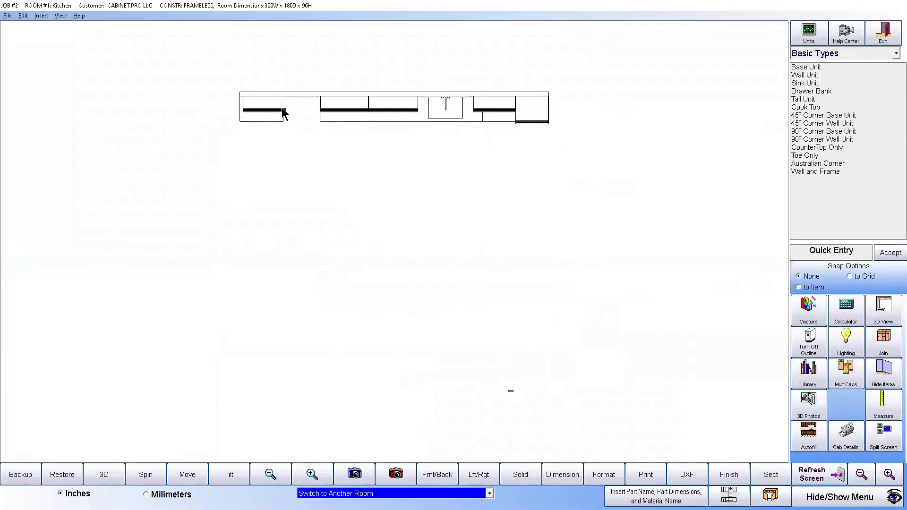
{"action": "left_click", "coordinate": [301, 109]}
{"action": "left_click", "coordinate": [314, 108]}
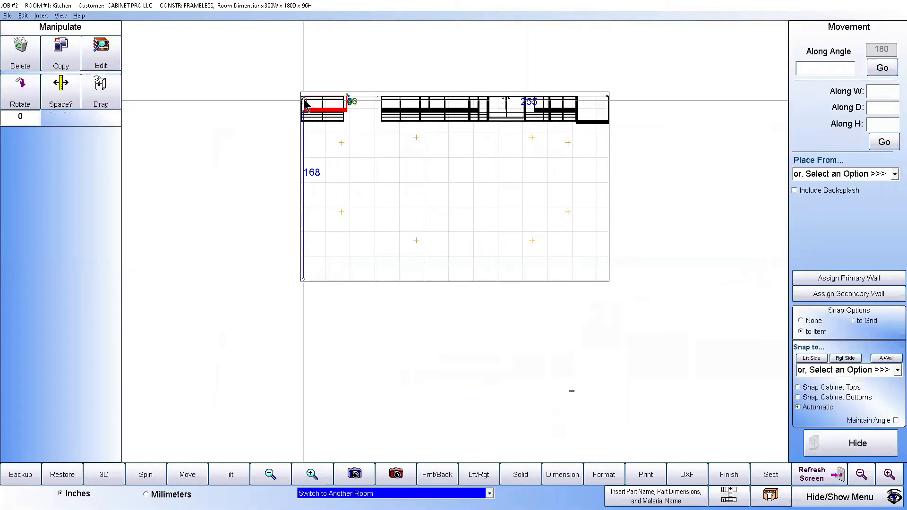
{"action": "left_click_drag", "start_coordinate": [316, 103], "coordinate": [589, 356]}
{"action": "left_click", "coordinate": [809, 471]}
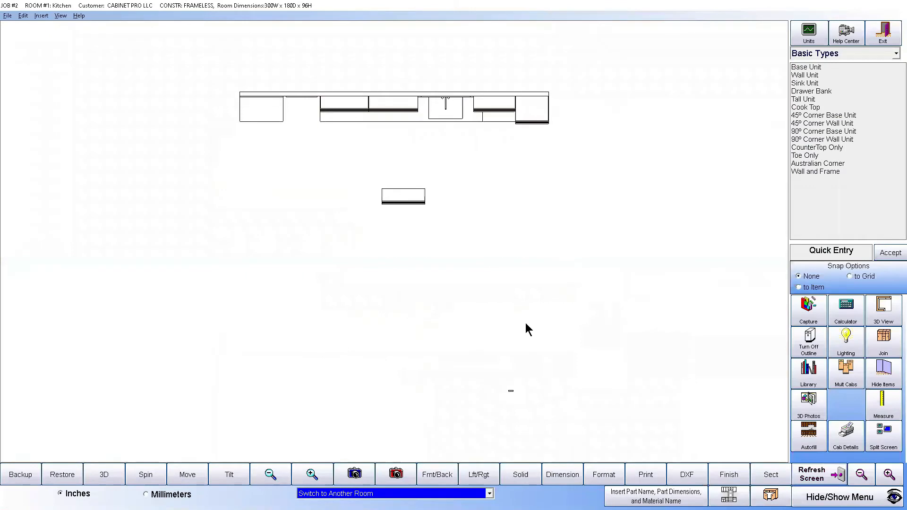
{"action": "left_click", "coordinate": [413, 203]}
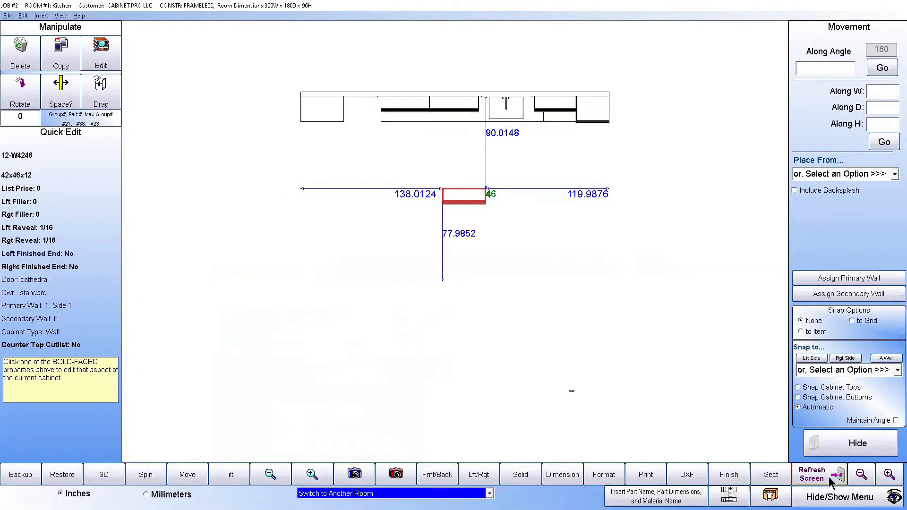
{"action": "left_click", "coordinate": [877, 359]}
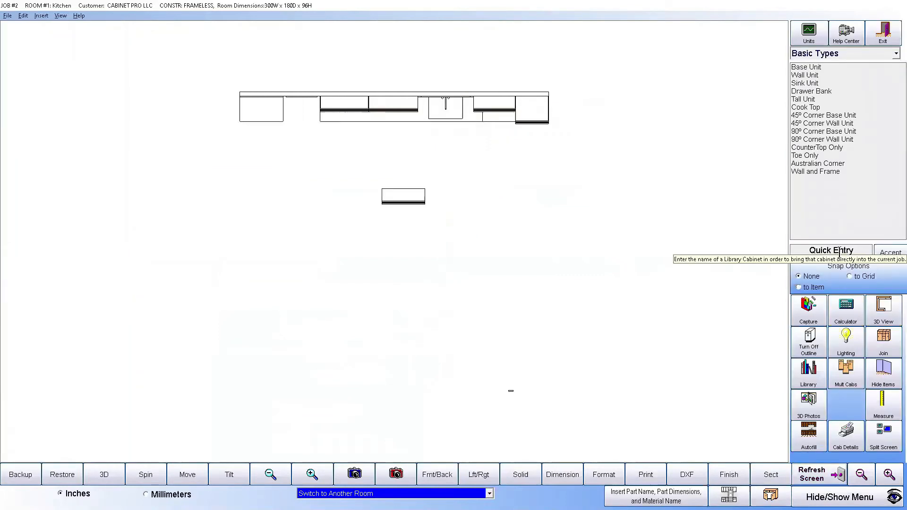
- Filter the library cabinets by entering "b" in Quick Entry
{"action": "left_click", "coordinate": [840, 251]}
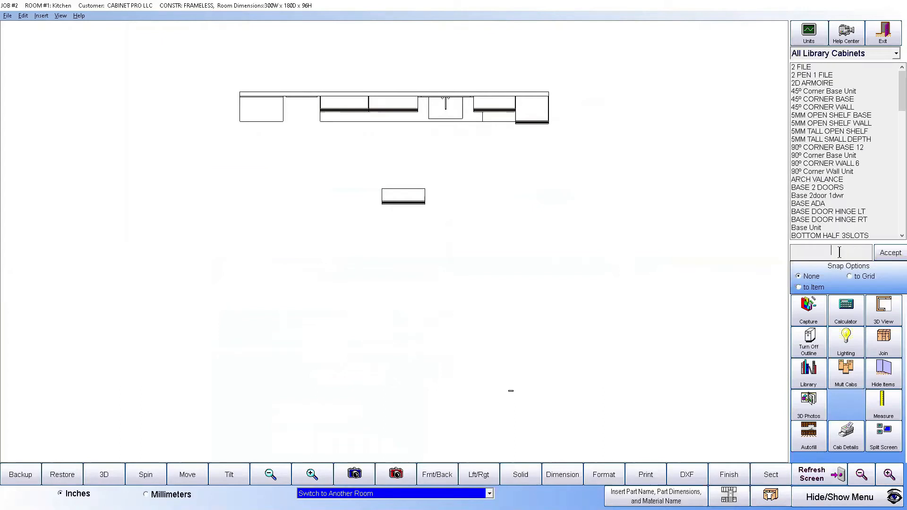
{"action": "type", "text": "b"}
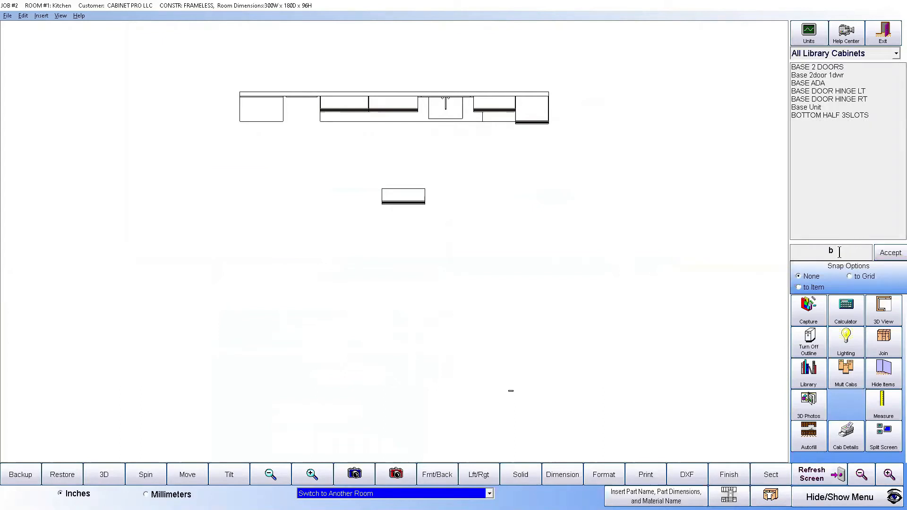
- Add an 8-inch-wide FILLER BASE from the cabinet library and snap it to the right side of the freestanding two-door cabinet
{"action": "key", "text": "BackSpace"}
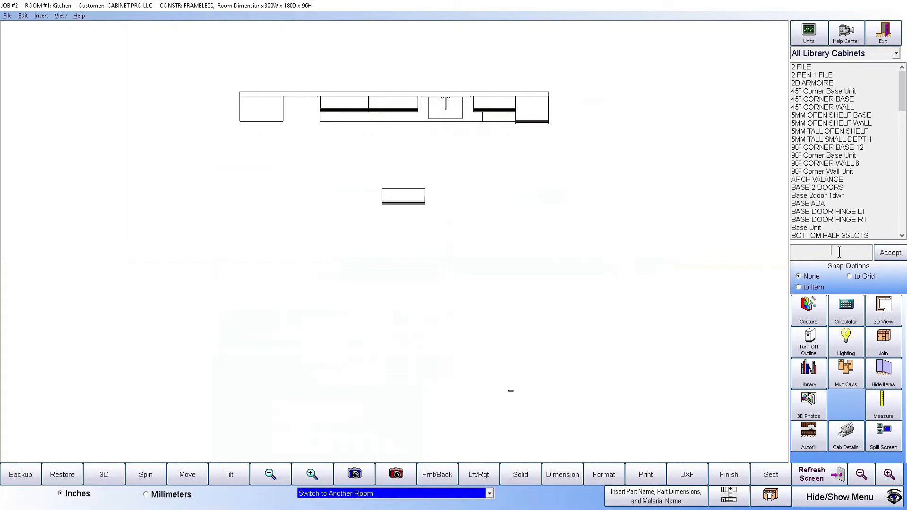
{"action": "type", "text": "f"}
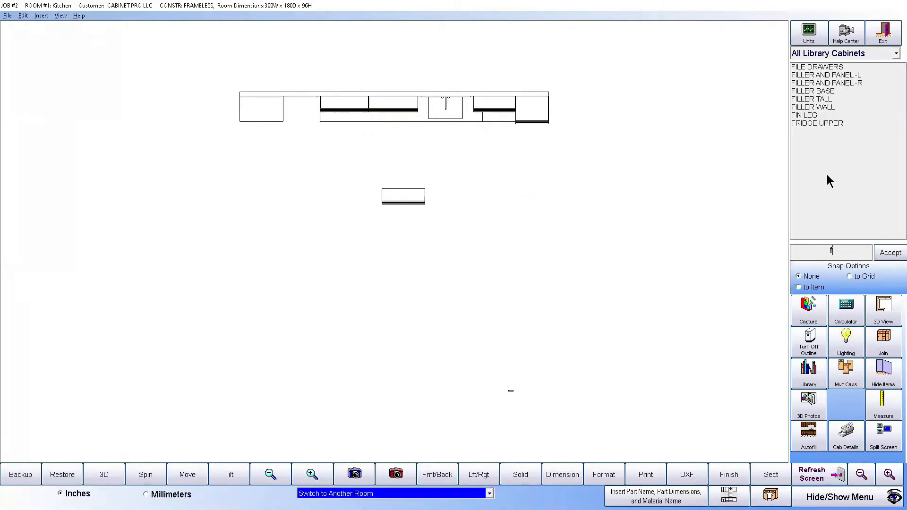
{"action": "left_click", "coordinate": [824, 91]}
{"action": "left_click", "coordinate": [890, 253]}
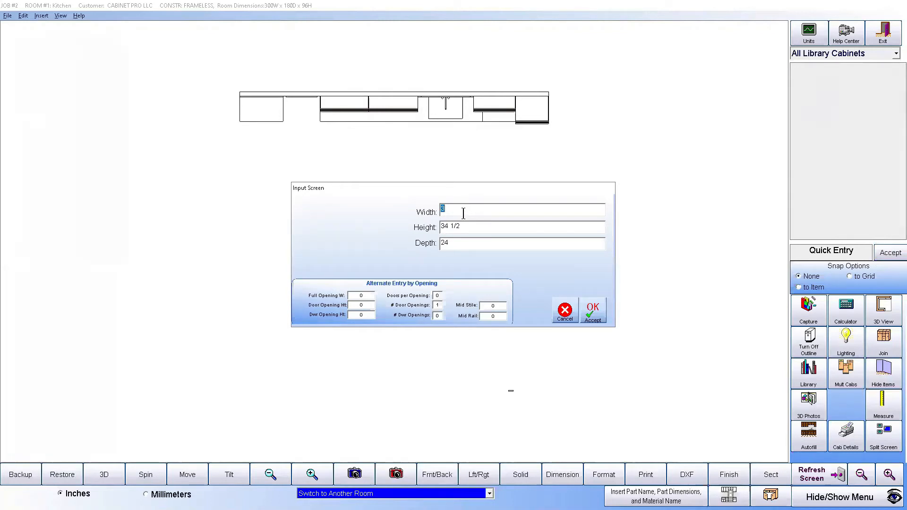
{"action": "type", "text": "8"}
{"action": "left_click", "coordinate": [593, 311]}
{"action": "left_click_drag", "start_coordinate": [396, 263], "coordinate": [466, 314]}
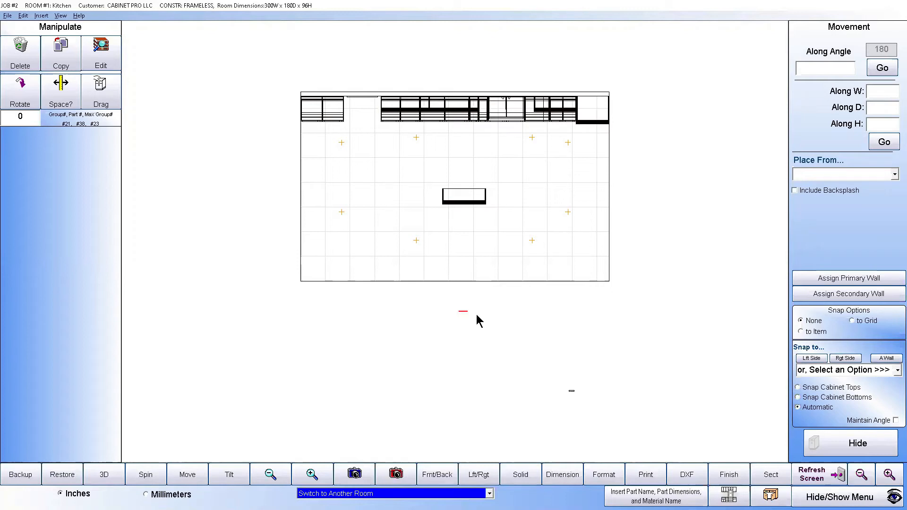
{"action": "left_click", "coordinate": [846, 359]}
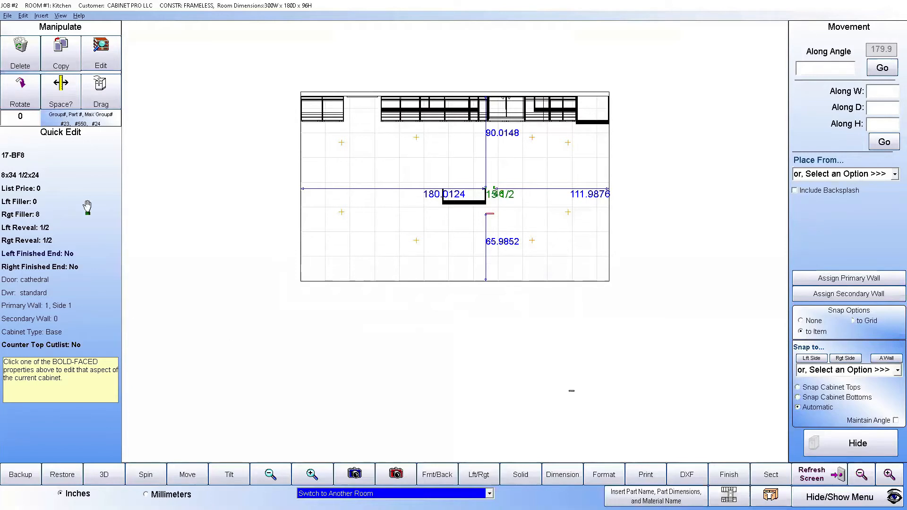
- Delete the base filler beside the freestanding cabinet
{"action": "left_click", "coordinate": [21, 60]}
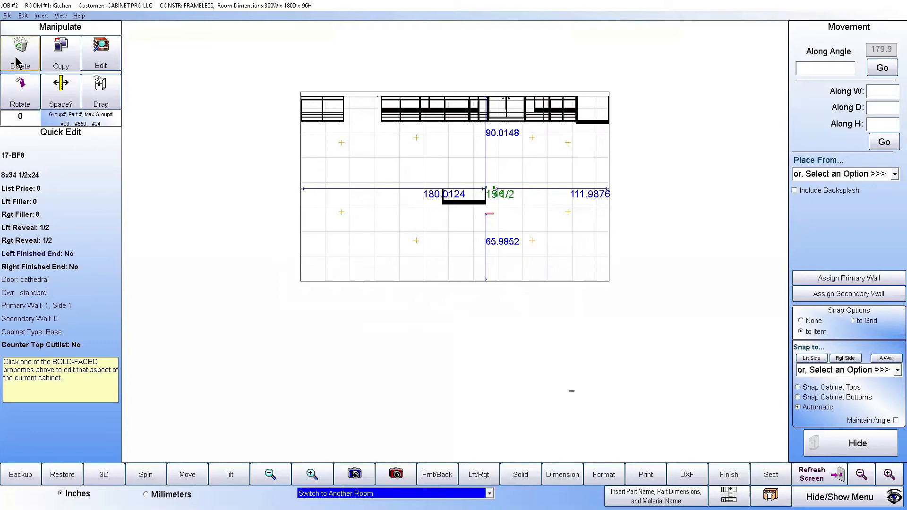
{"action": "left_click", "coordinate": [550, 283]}
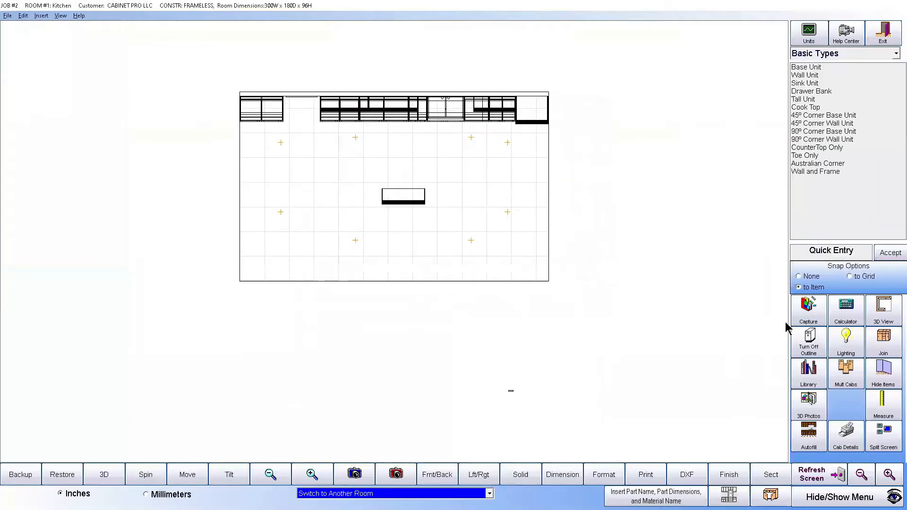
- Add a 7-inch-wide FILLER WALL from the cabinet library and snap it to the right side of the freestanding cabinet
{"action": "left_click", "coordinate": [838, 250]}
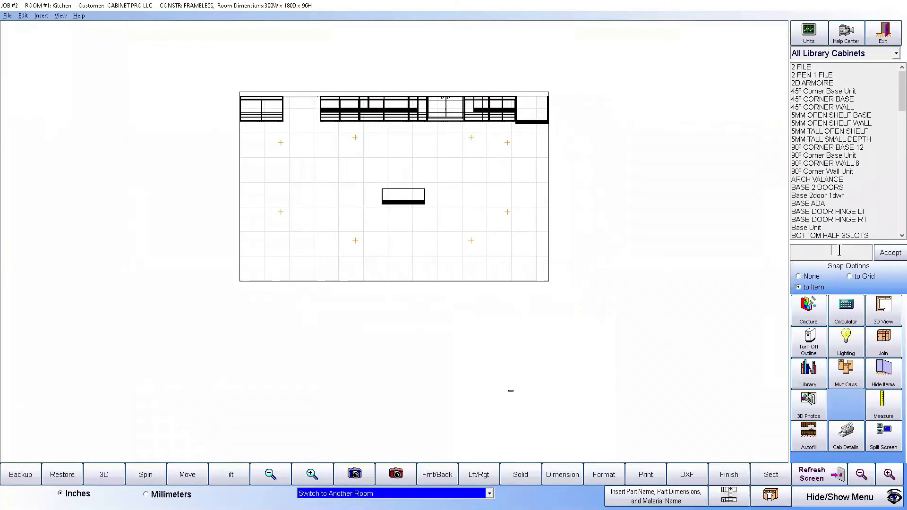
{"action": "type", "text": "f"}
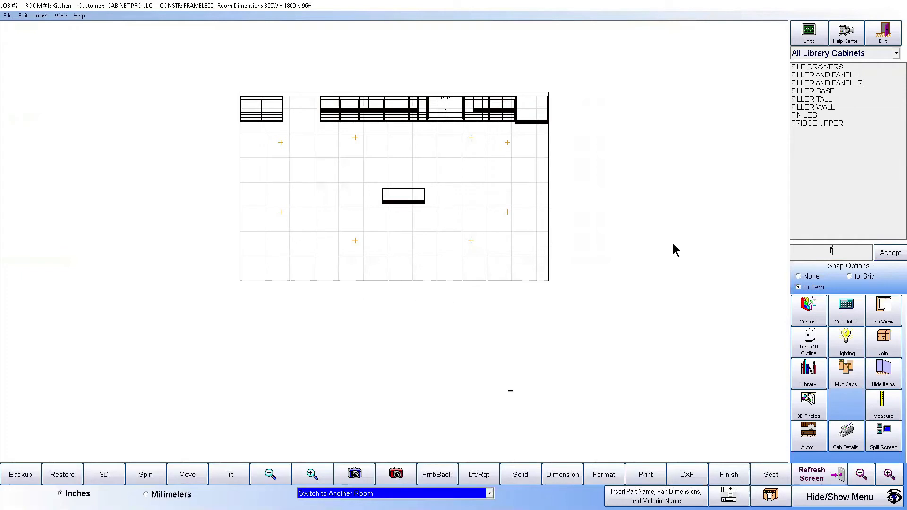
{"action": "left_click", "coordinate": [811, 108]}
{"action": "left_click", "coordinate": [889, 252]}
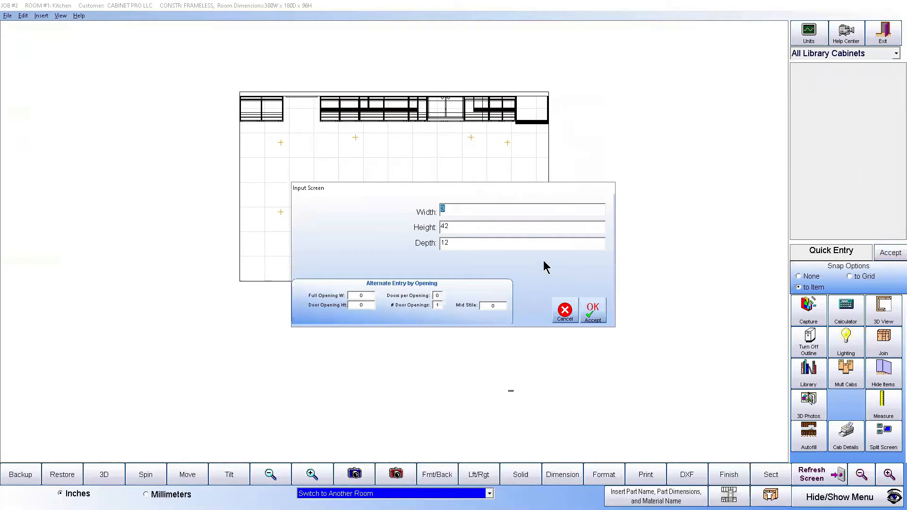
{"action": "type", "text": "7"}
{"action": "left_click", "coordinate": [593, 314]}
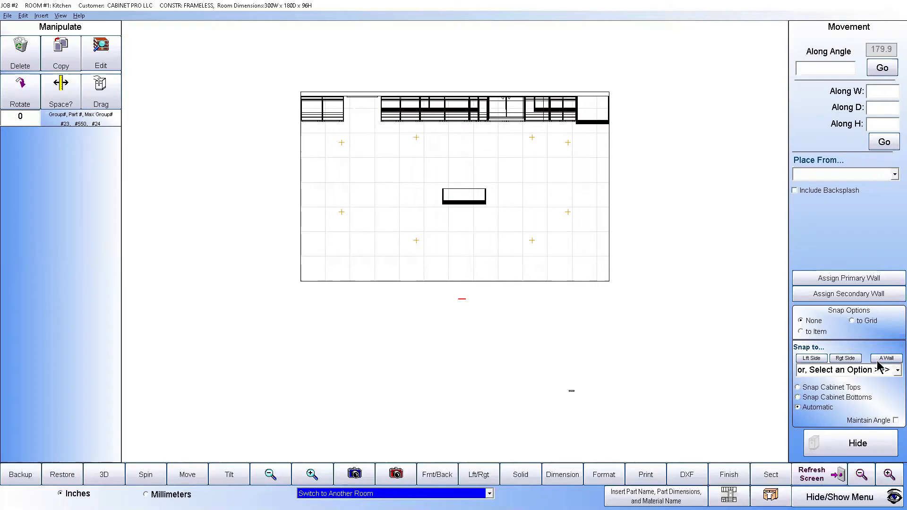
{"action": "left_click", "coordinate": [845, 359]}
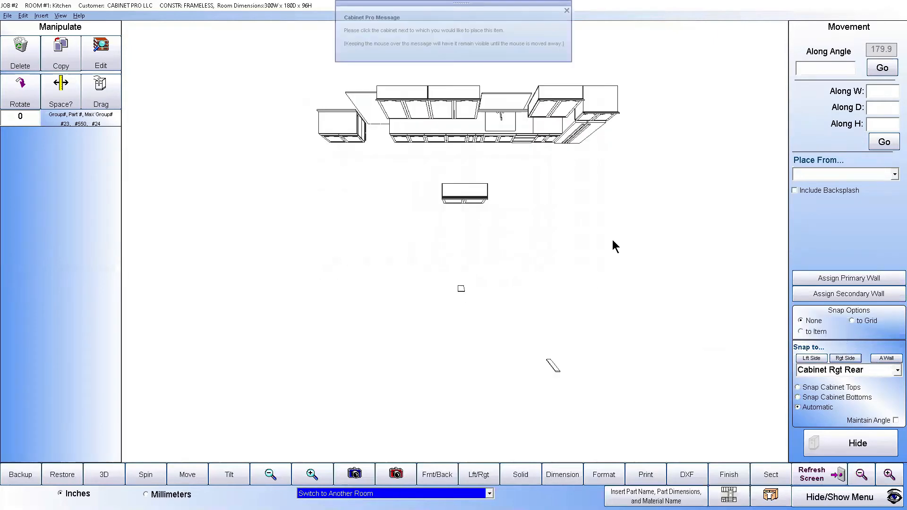
{"action": "left_click", "coordinate": [486, 196]}
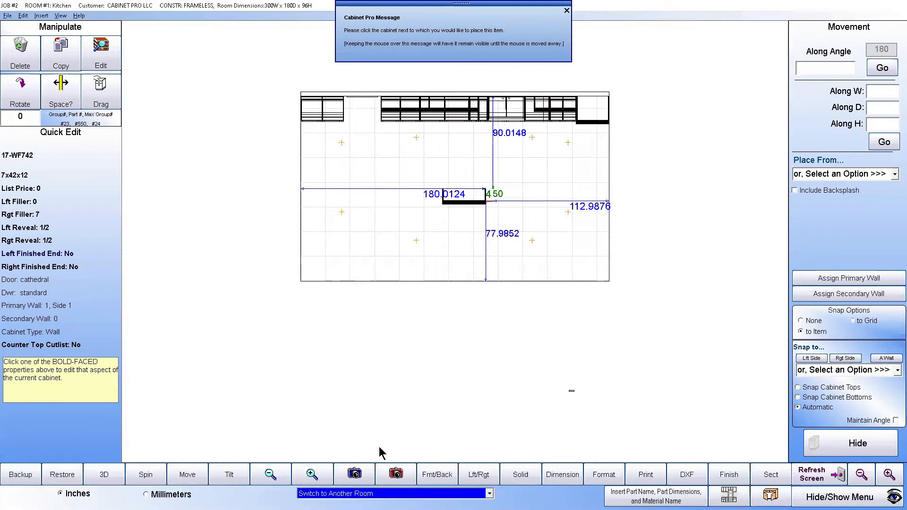
- Set the height of the wall filler beside the freestanding cabinet to 42 inches, redraw it and check it from the front
{"action": "left_click", "coordinate": [407, 471]}
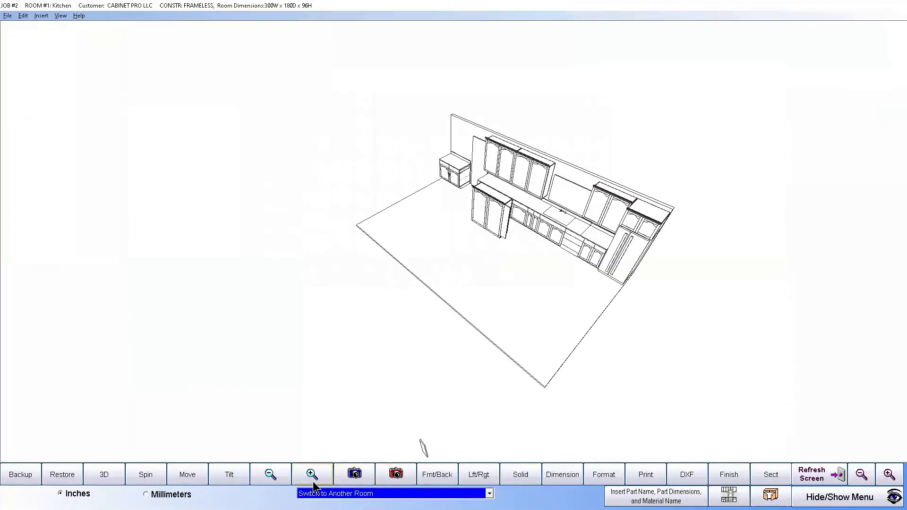
{"action": "left_click", "coordinate": [235, 477]}
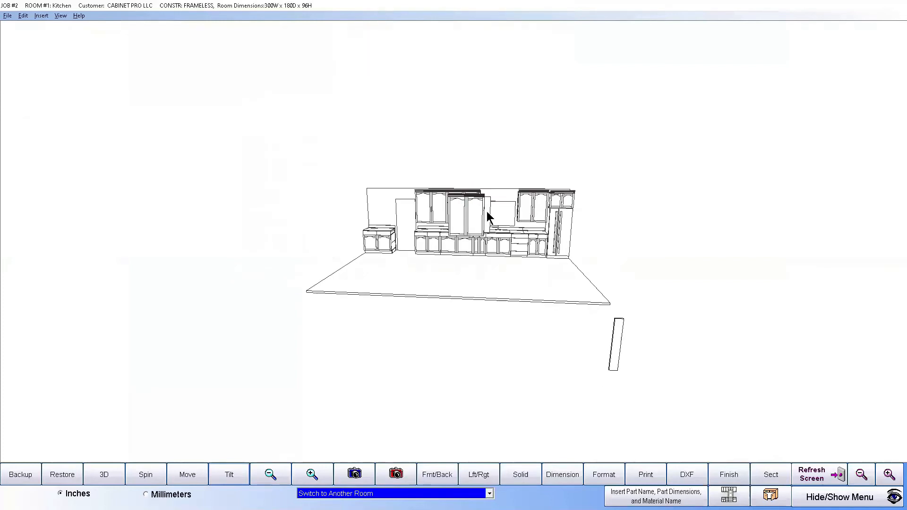
{"action": "left_click", "coordinate": [488, 217]}
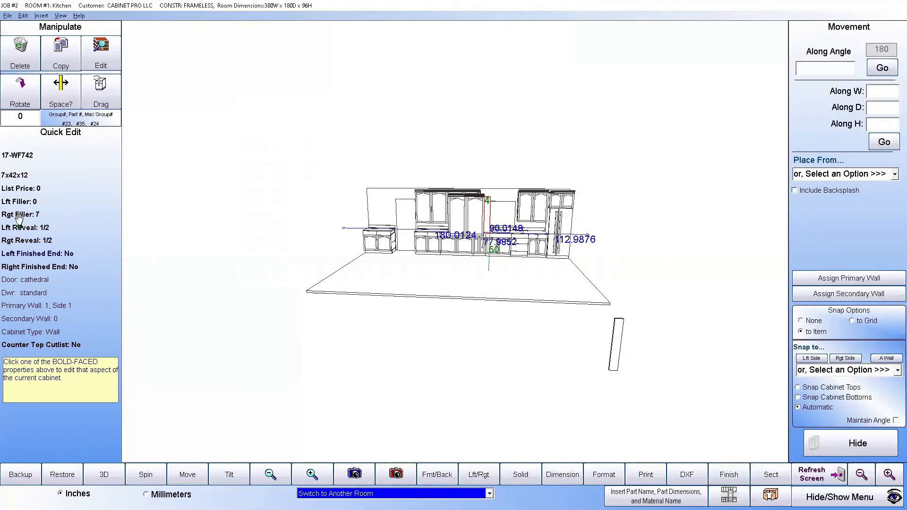
{"action": "left_click", "coordinate": [19, 173]}
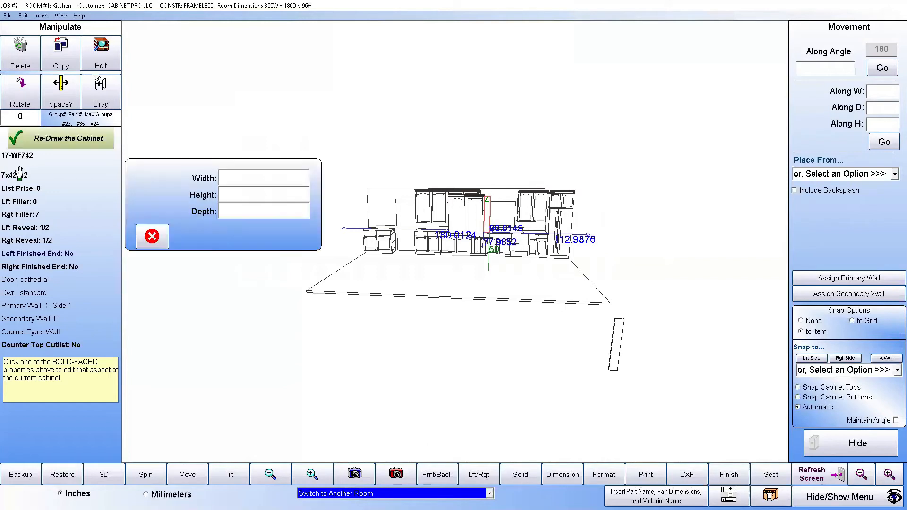
{"action": "left_click", "coordinate": [234, 198]}
{"action": "type", "text": "42"}
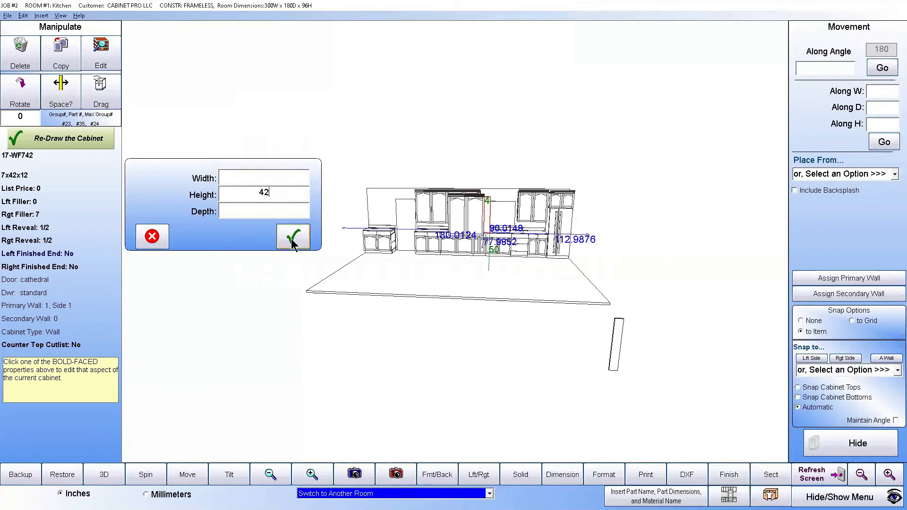
{"action": "left_click", "coordinate": [293, 243]}
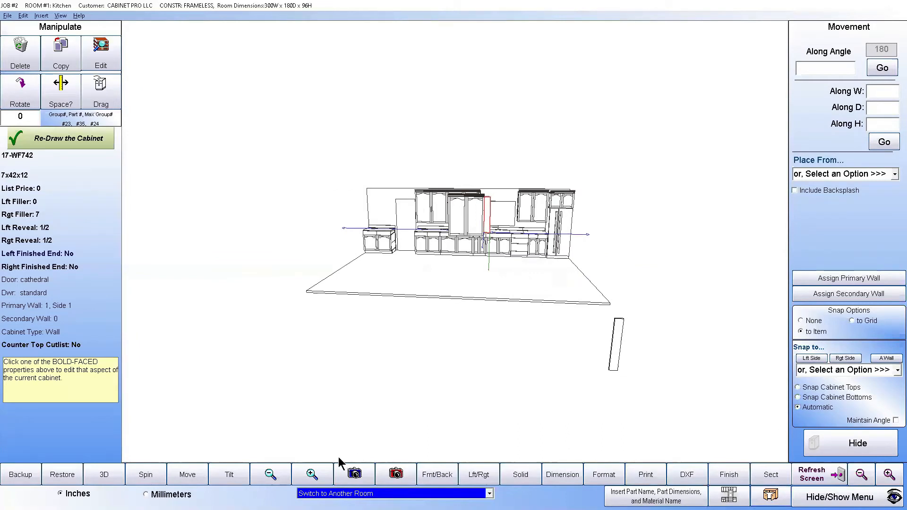
{"action": "left_click", "coordinate": [101, 140]}
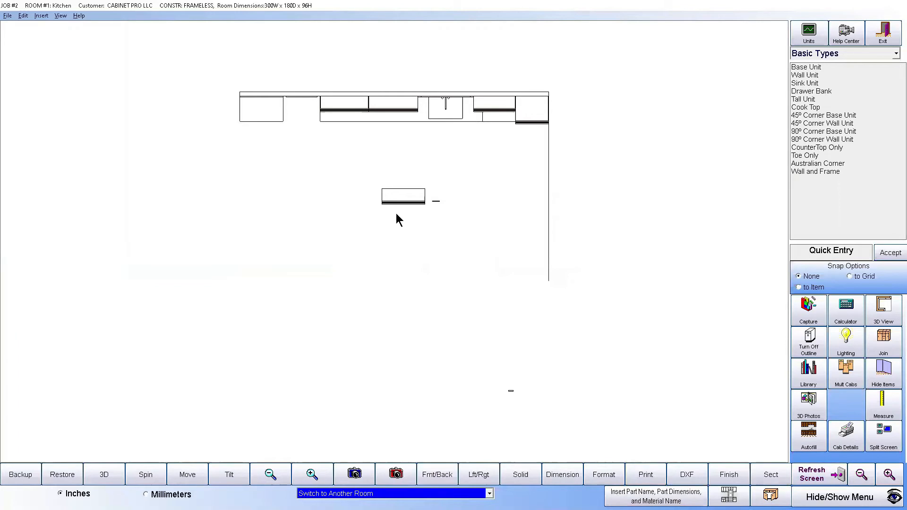
{"action": "left_click_drag", "start_coordinate": [353, 424], "coordinate": [354, 300]}
{"action": "left_click", "coordinate": [227, 477]}
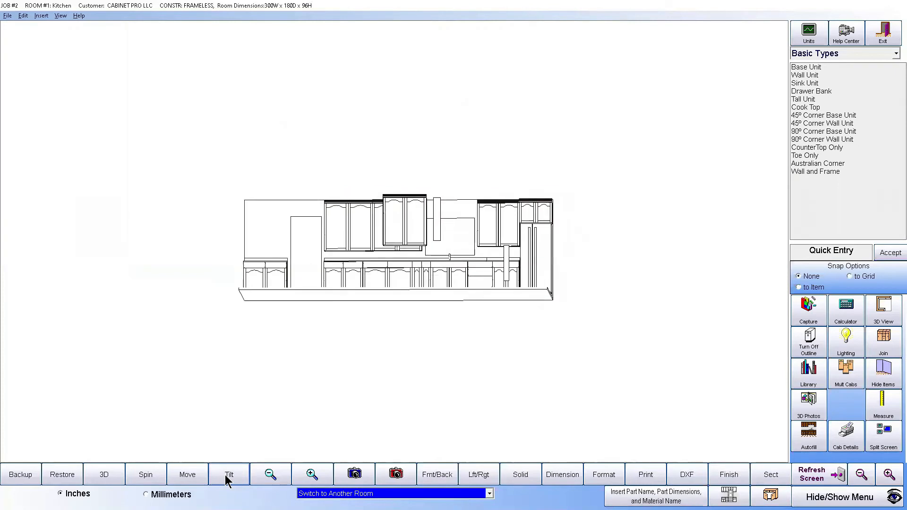
{"action": "left_click", "coordinate": [436, 231]}
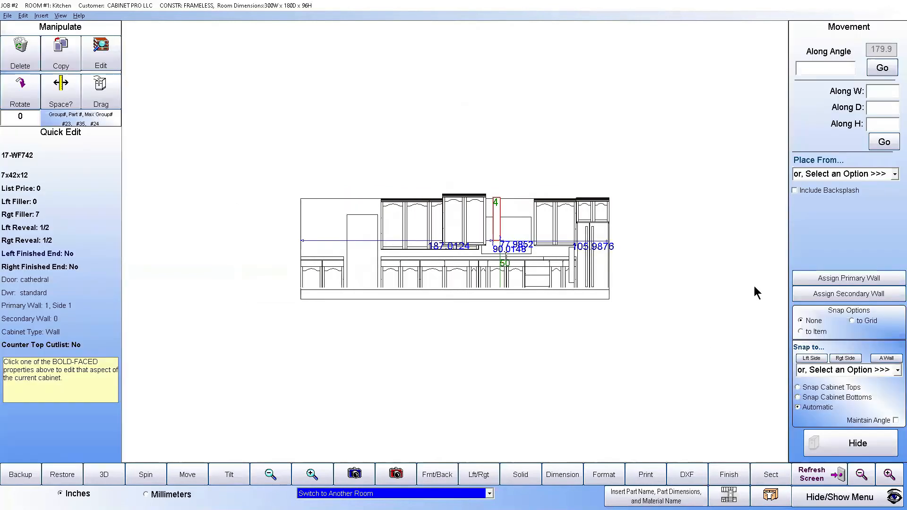
{"action": "left_click", "coordinate": [825, 473]}
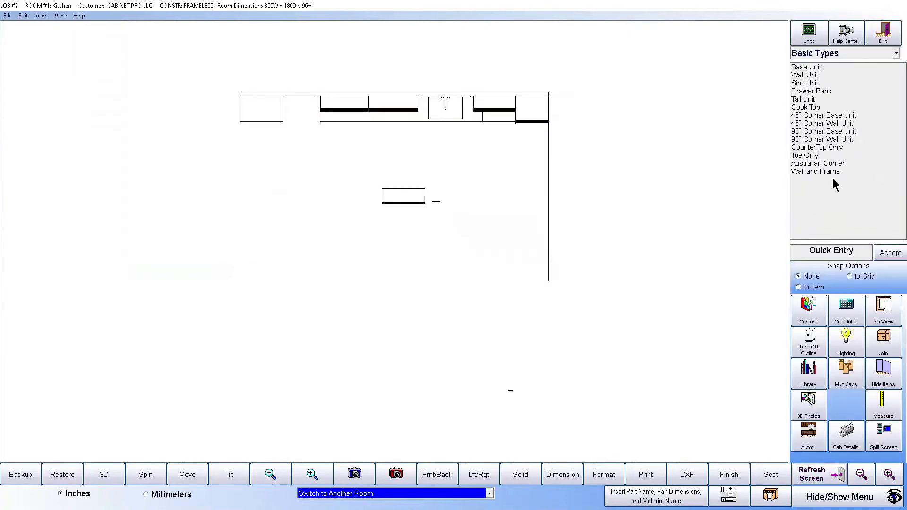
- Add a FILLER WALL with a height of 54 inches and snap it to the left side of the freestanding cabinet
{"action": "left_click", "coordinate": [834, 250]}
{"action": "type", "text": "f"}
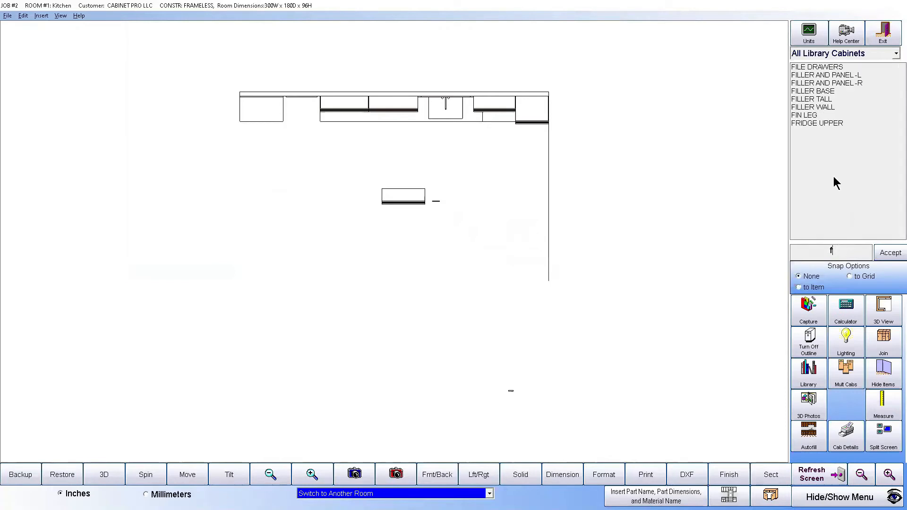
{"action": "left_click", "coordinate": [824, 111]}
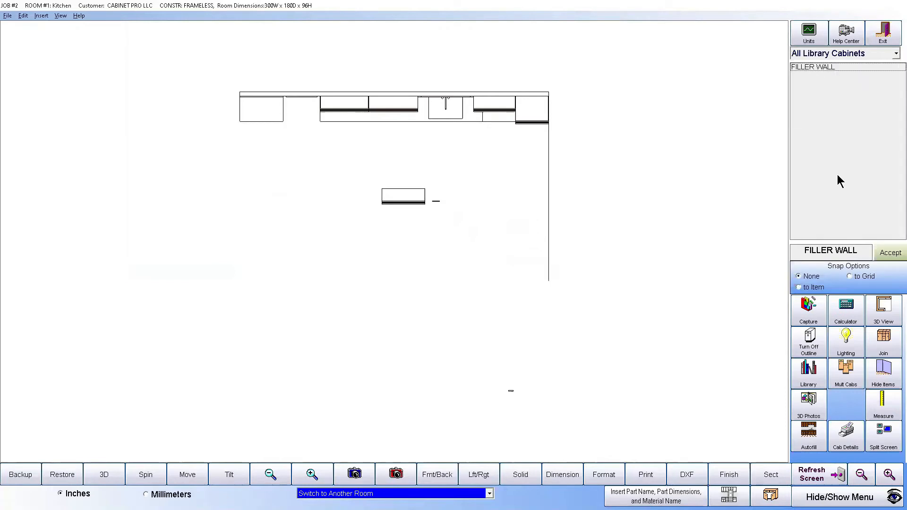
{"action": "left_click", "coordinate": [887, 254]}
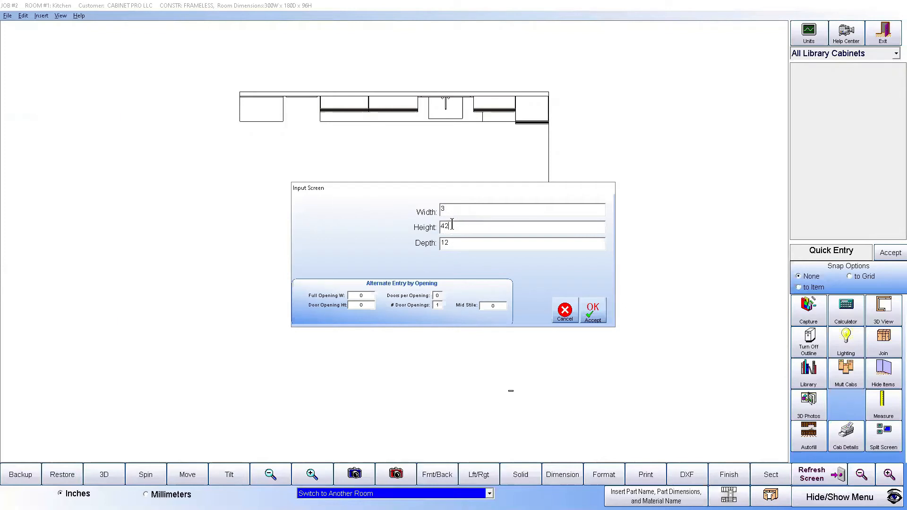
{"action": "key", "text": "Tab"}
{"action": "type", "text": "54"}
{"action": "left_click", "coordinate": [600, 313]}
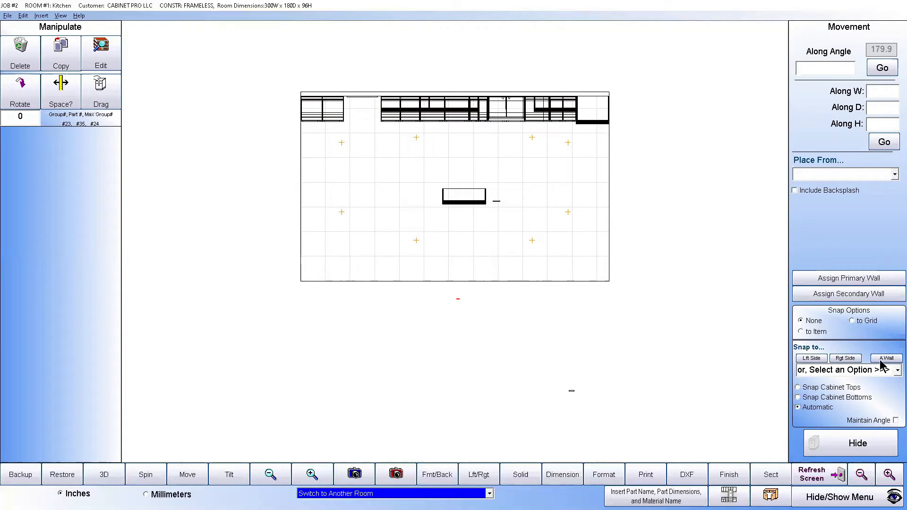
{"action": "left_click", "coordinate": [818, 359]}
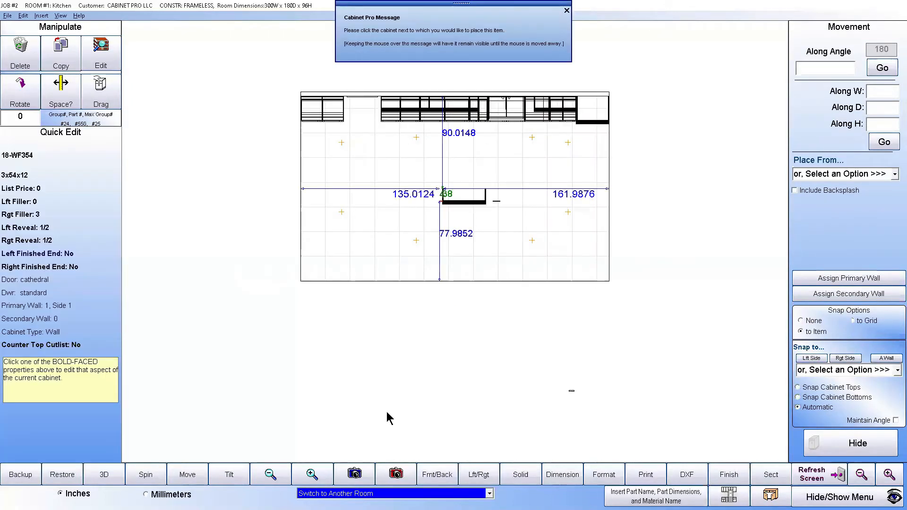
{"action": "left_click", "coordinate": [236, 478]}
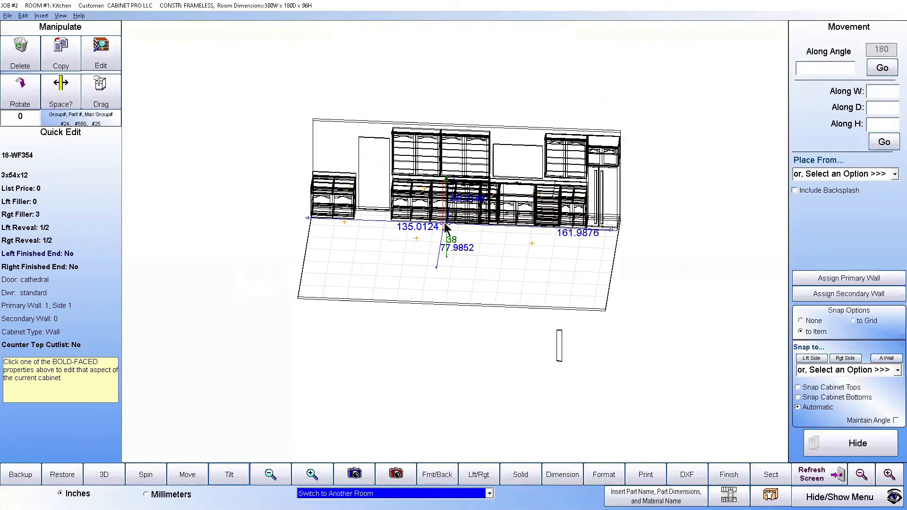
{"action": "left_click", "coordinate": [372, 476]}
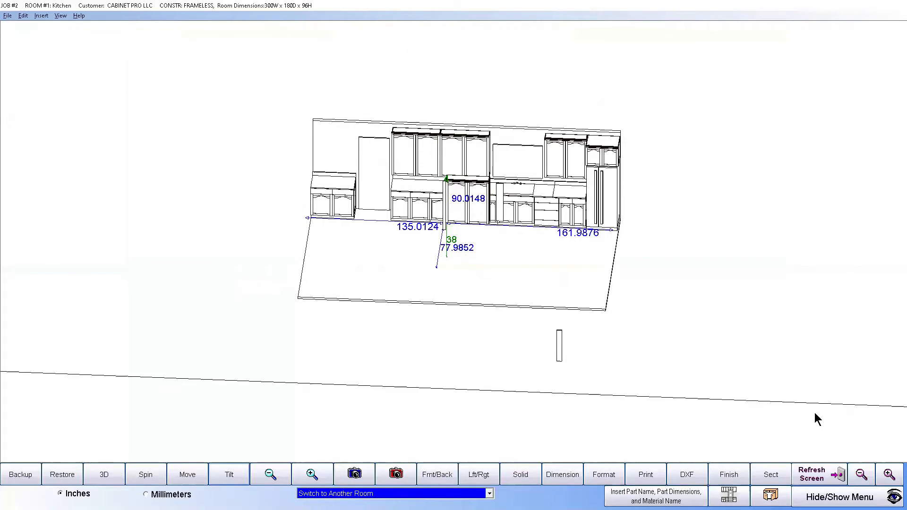
{"action": "left_click", "coordinate": [824, 476]}
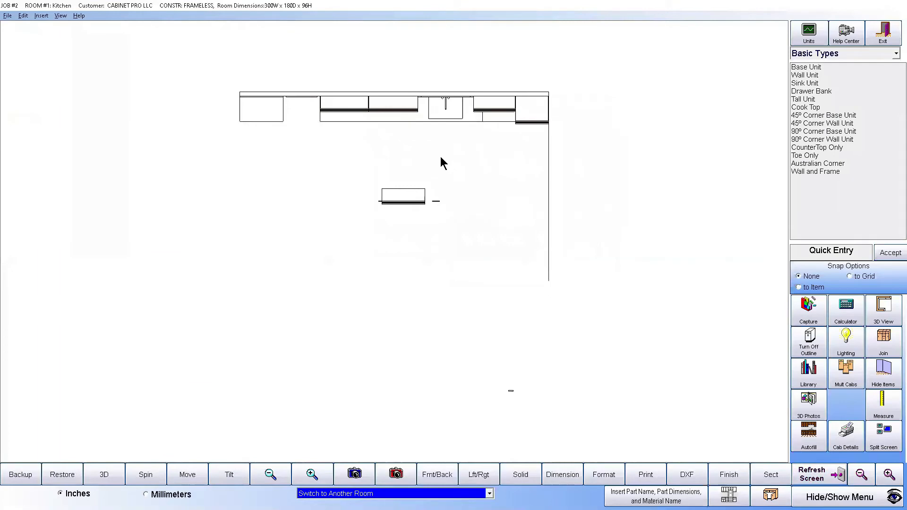
- Open the 7-inch wall filler in the Cabinet Editor's Backs, Scribes, and Fillers category and bring up its filler part's parameters
{"action": "left_click", "coordinate": [436, 202]}
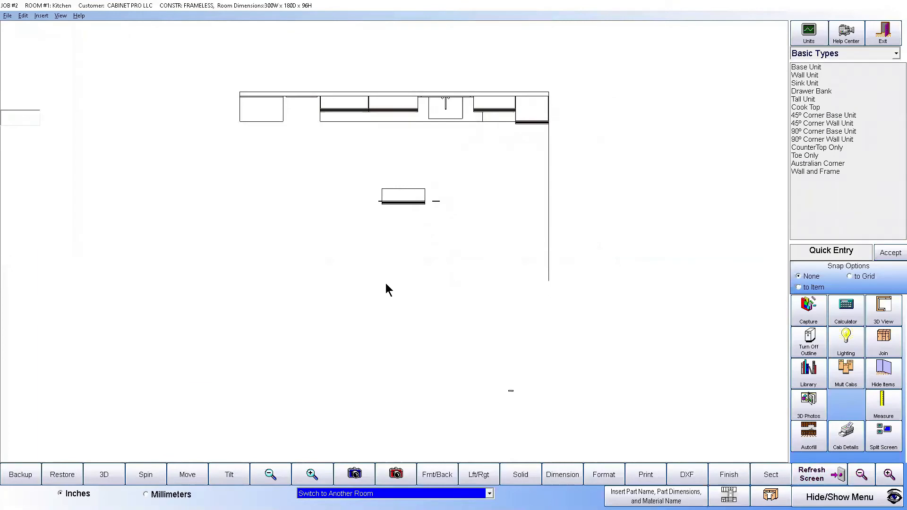
{"action": "right_click", "coordinate": [248, 405]}
{"action": "left_click", "coordinate": [508, 205]}
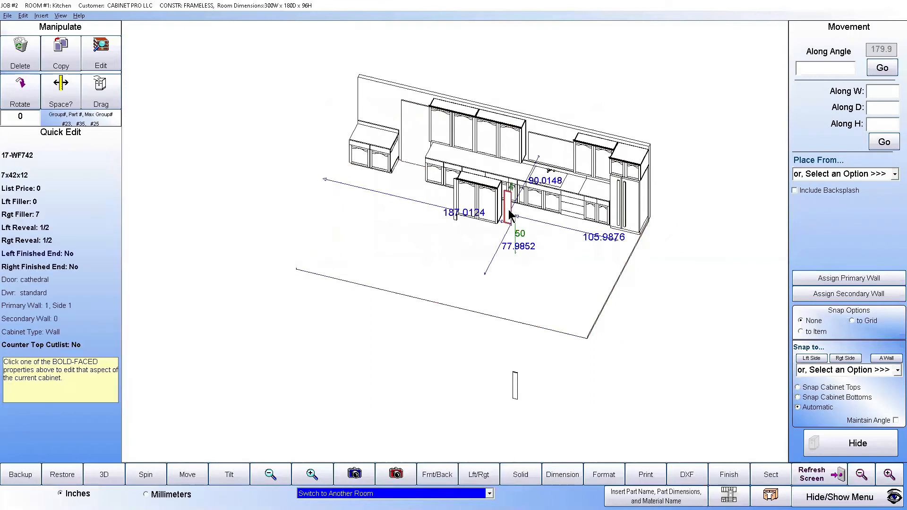
{"action": "left_click", "coordinate": [228, 476]}
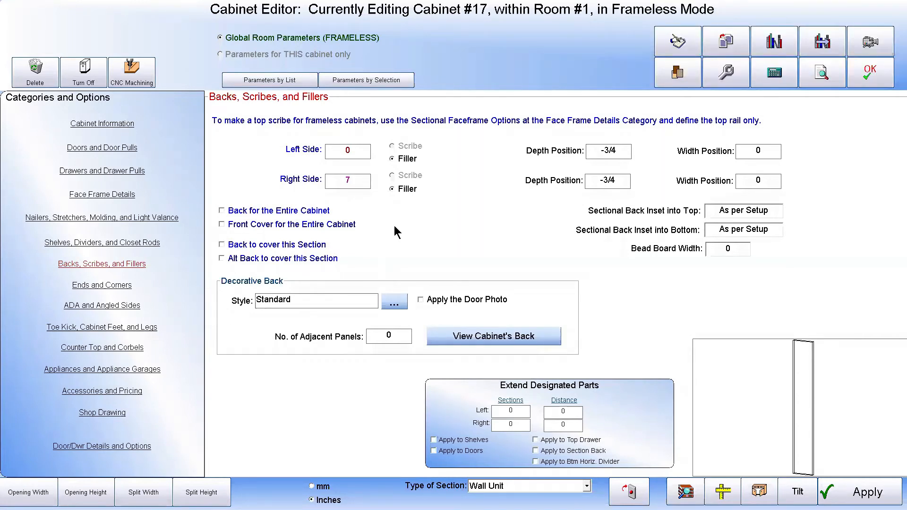
{"action": "right_click", "coordinate": [812, 366]}
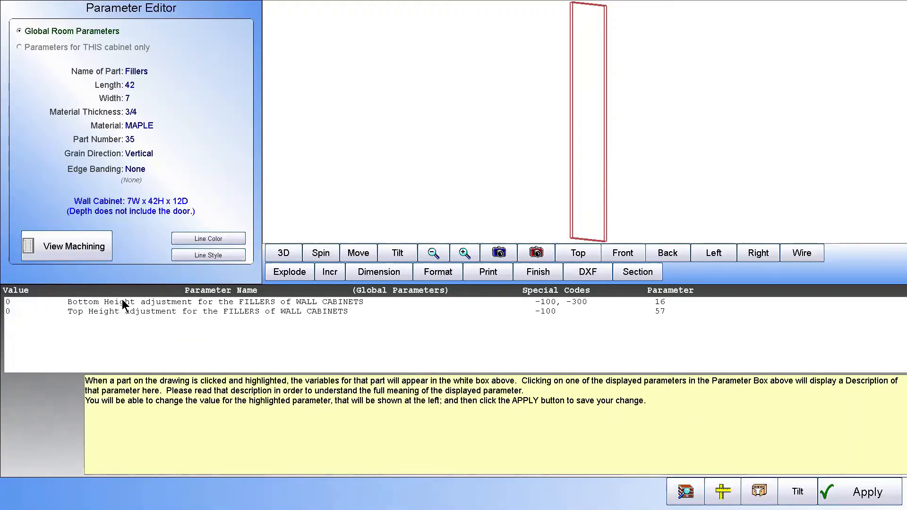
- Read the descriptions of the bottom and top height adjustment parameters for wall cabinet fillers, and close the editor without changing them
{"action": "left_click", "coordinate": [84, 305]}
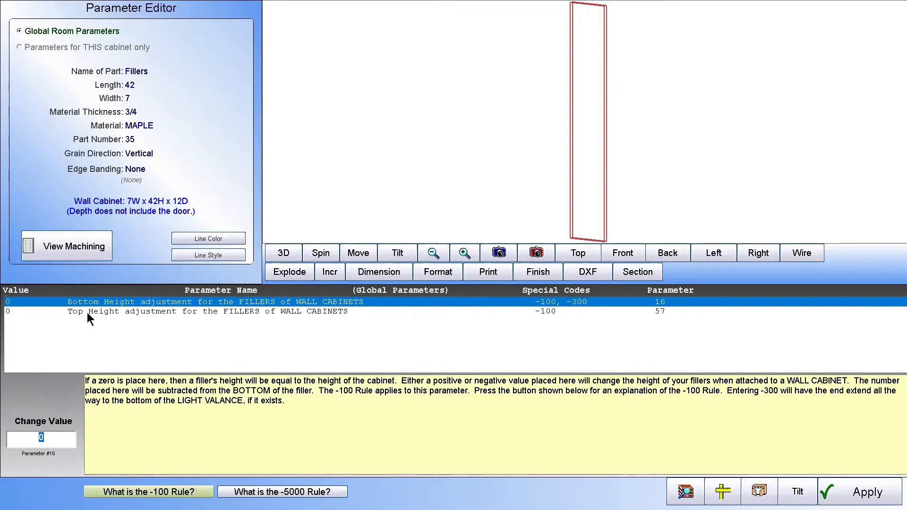
{"action": "left_click", "coordinate": [87, 313]}
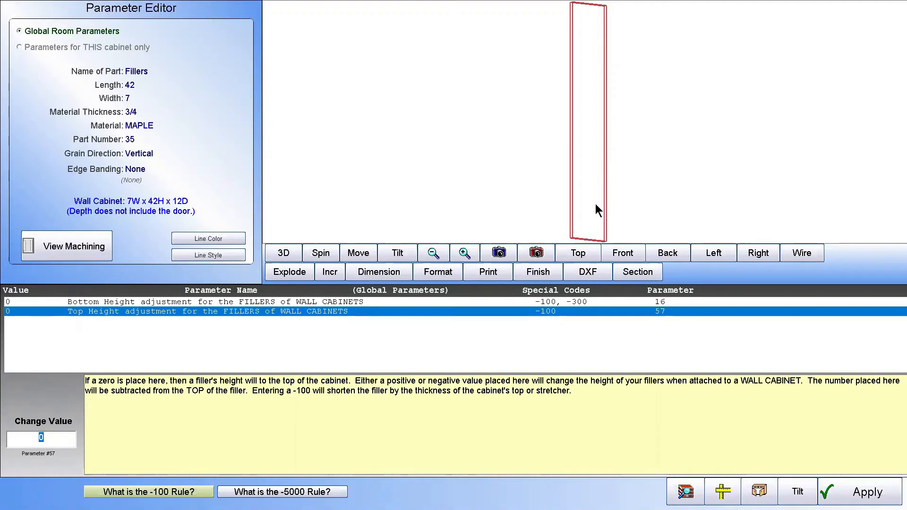
{"action": "left_click", "coordinate": [154, 303]}
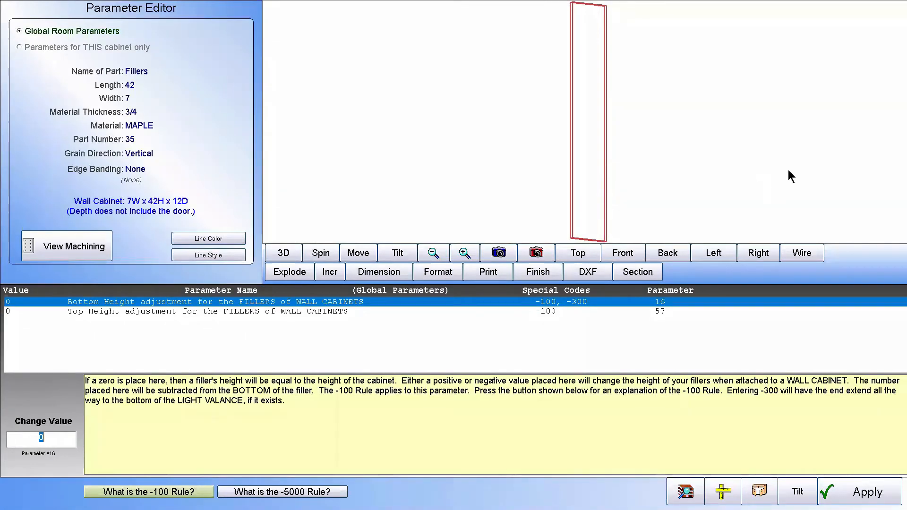
{"action": "key", "text": "Escape"}
{"action": "left_click", "coordinate": [870, 66]}
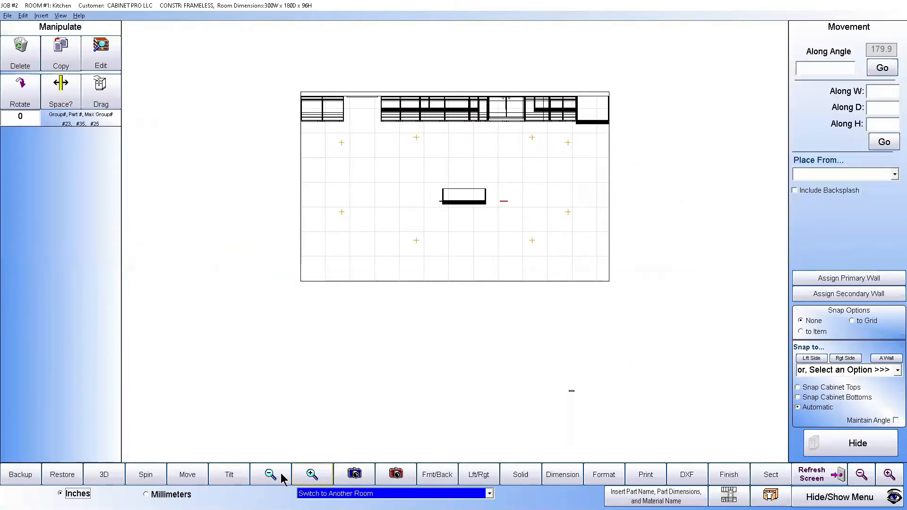
- Examine the fillers and the 32-inch wall cabinet at the end of the run in a tilted view, and redraw the plan
{"action": "left_click", "coordinate": [229, 481]}
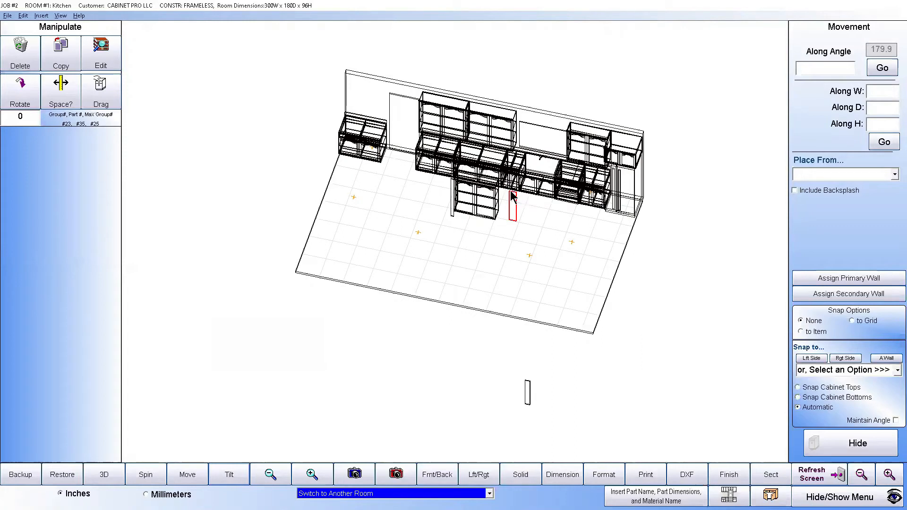
{"action": "left_click", "coordinate": [629, 166]}
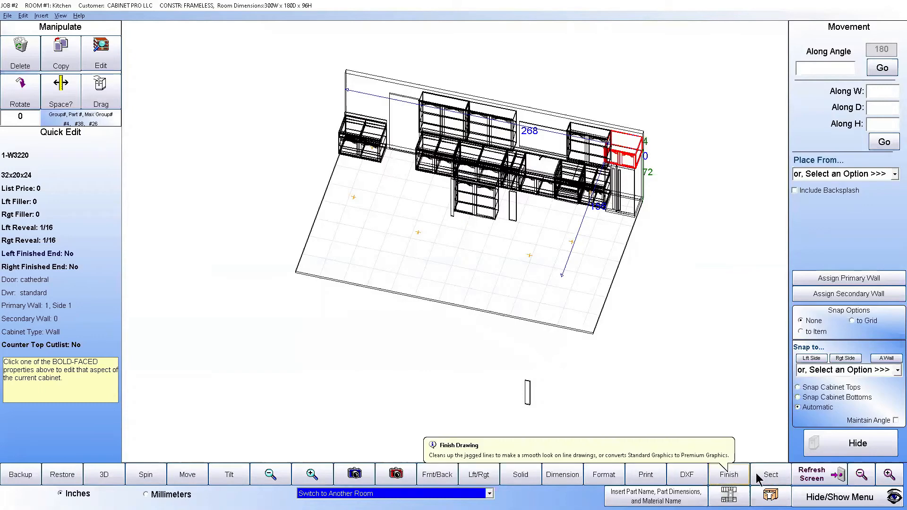
{"action": "left_click", "coordinate": [809, 480]}
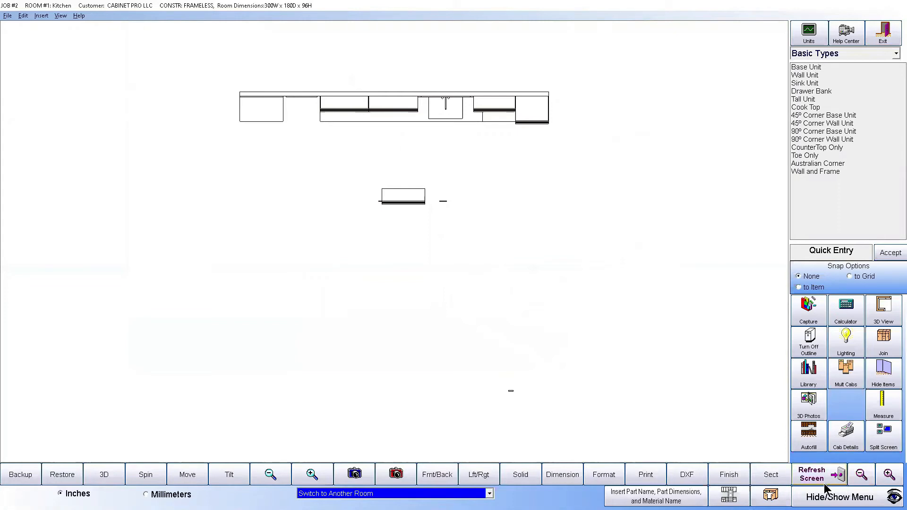
- Delete the freestanding W4246 wall cabinet from the middle of the room
{"action": "left_click", "coordinate": [404, 200]}
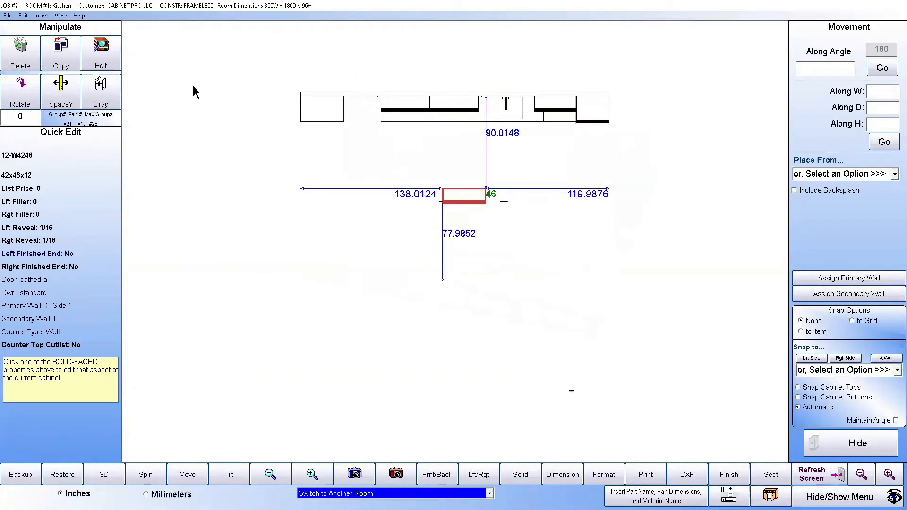
{"action": "left_click", "coordinate": [29, 55]}
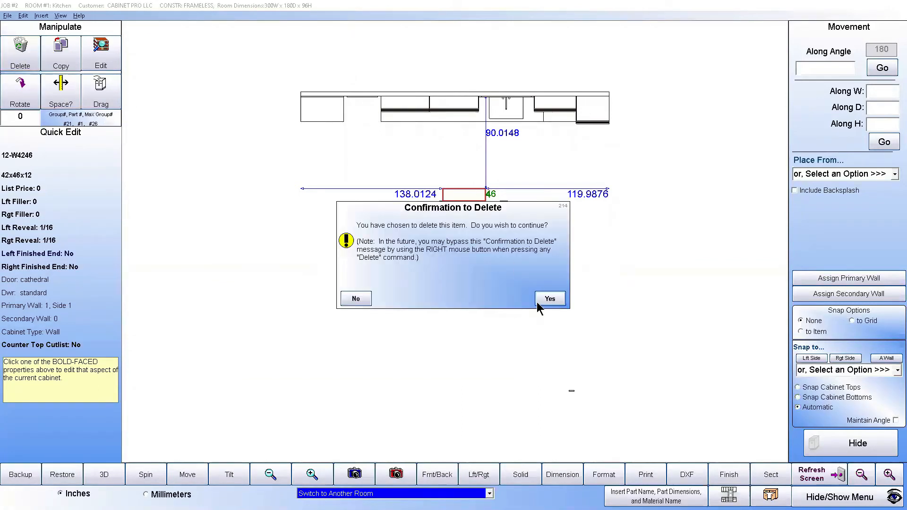
{"action": "left_click", "coordinate": [548, 299]}
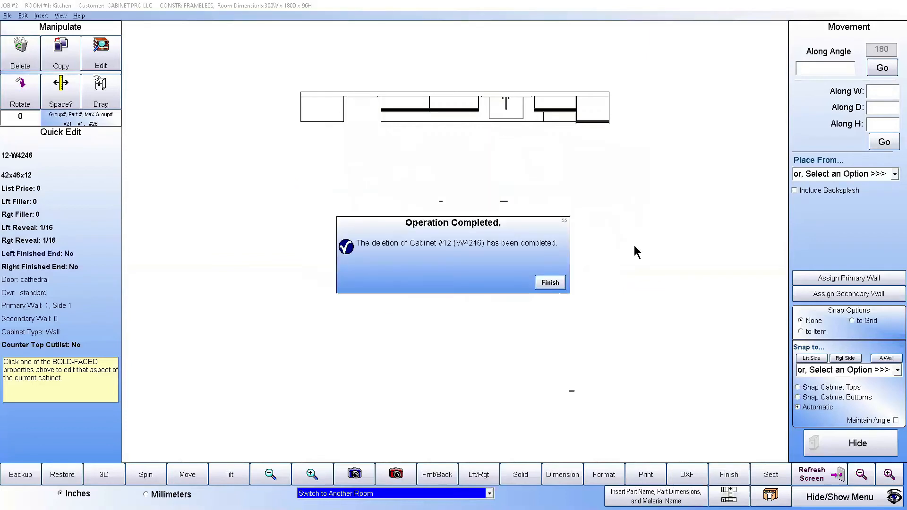
{"action": "left_click", "coordinate": [549, 283]}
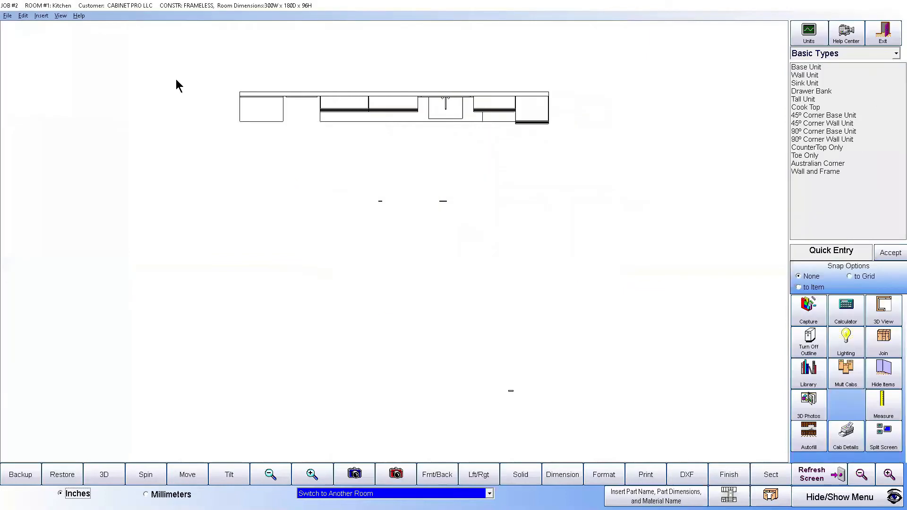
- Delete the room's floorplan with all its cabinets and set up a new 2 Walls: L-Shaped room
{"action": "left_click", "coordinate": [7, 16]}
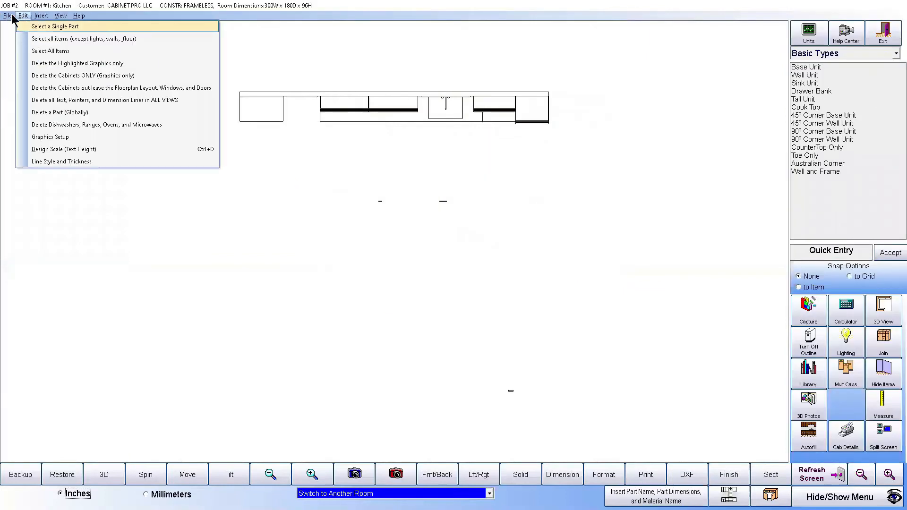
{"action": "left_click", "coordinate": [20, 27]}
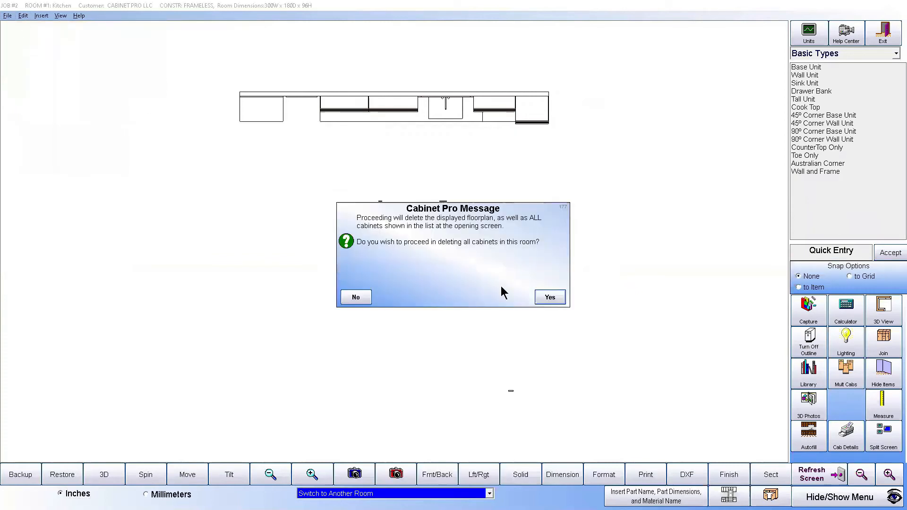
{"action": "left_click", "coordinate": [549, 298]}
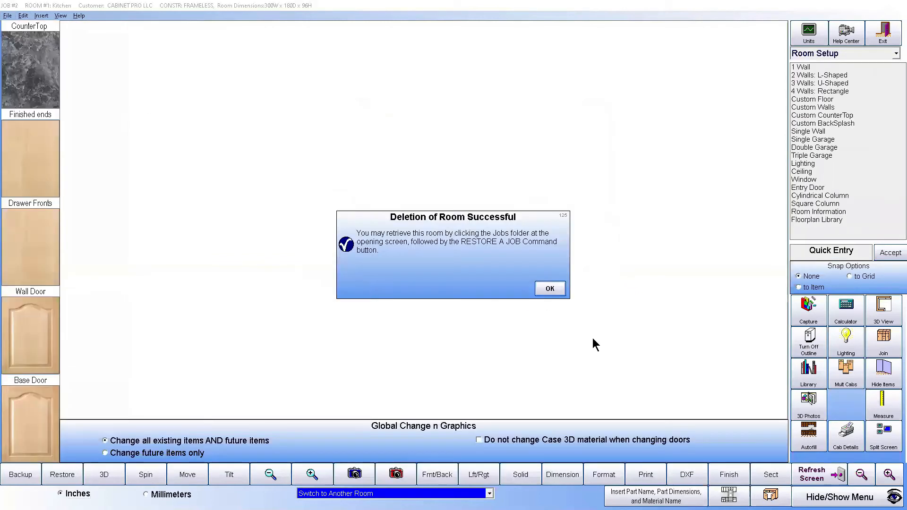
{"action": "left_click", "coordinate": [550, 288]}
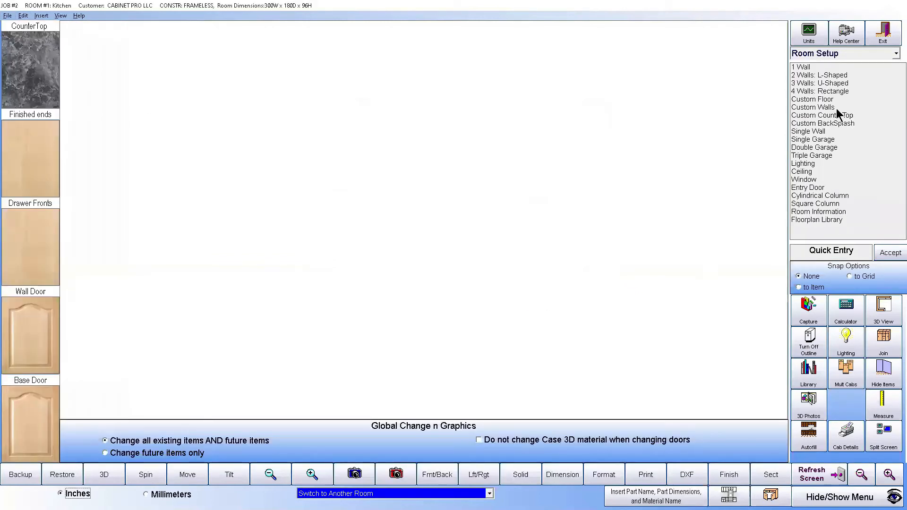
{"action": "left_click", "coordinate": [820, 75]}
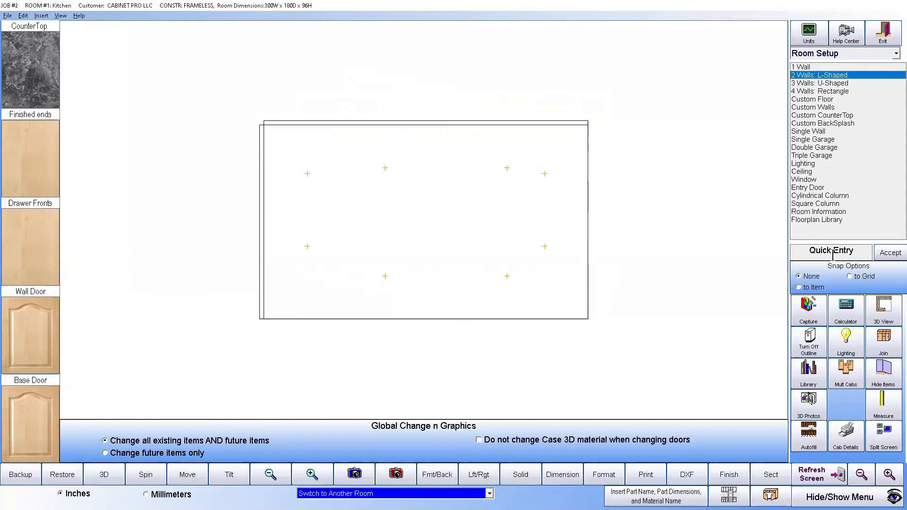
- Insert a 36-inch-wide, 24-inch-deep Base Unit from the cabinet library into the L-shaped room and snap it to Wall 1
{"action": "left_click", "coordinate": [896, 53]}
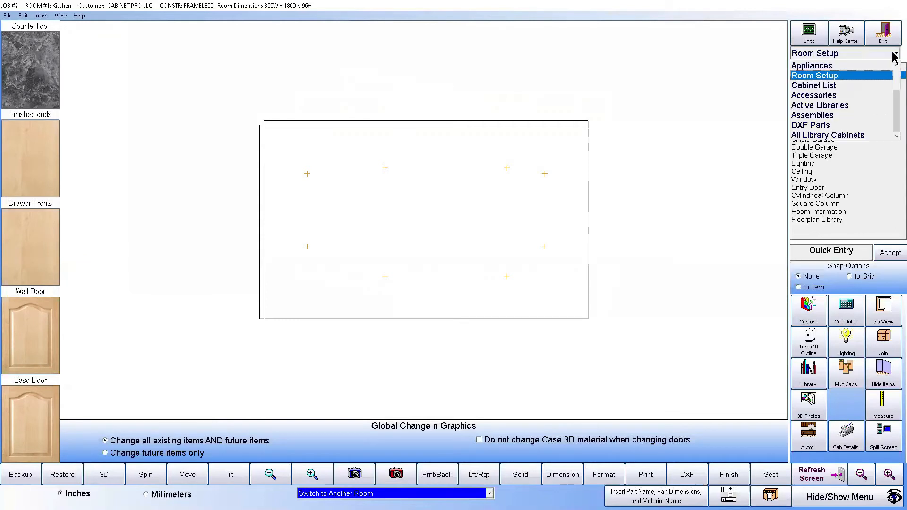
{"action": "left_click", "coordinate": [830, 107]}
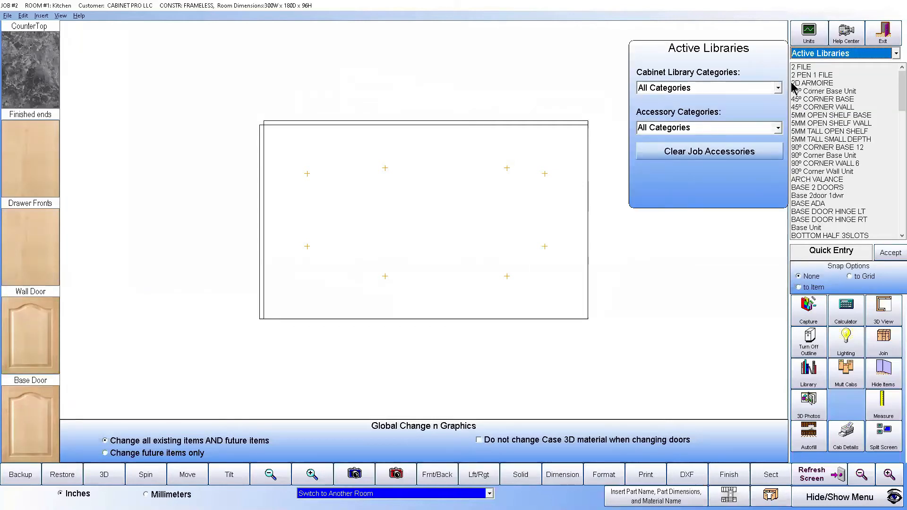
{"action": "left_click", "coordinate": [809, 373]}
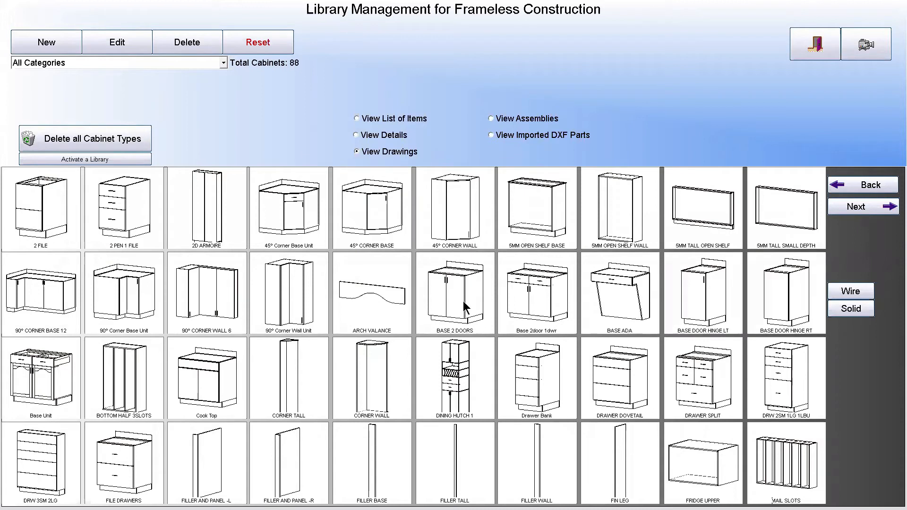
{"action": "left_click", "coordinate": [44, 375]}
{"action": "left_click", "coordinate": [367, 148]}
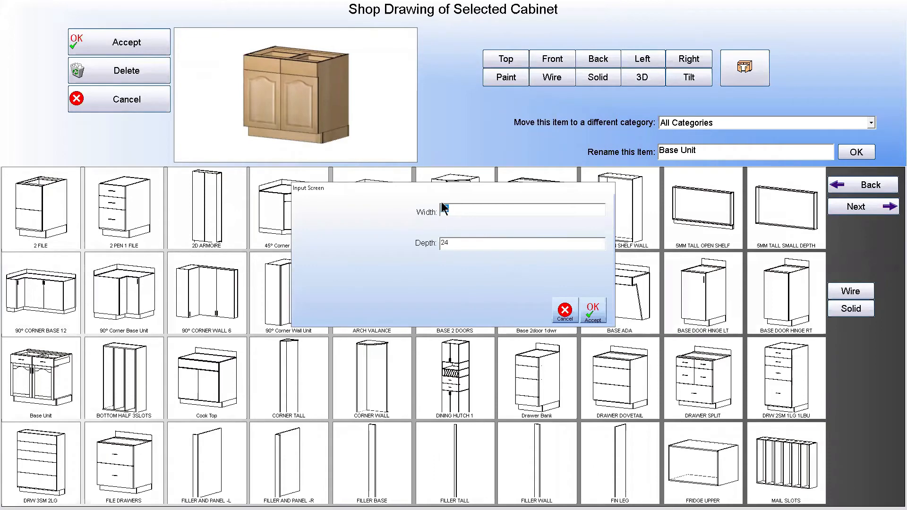
{"action": "left_click", "coordinate": [594, 312]}
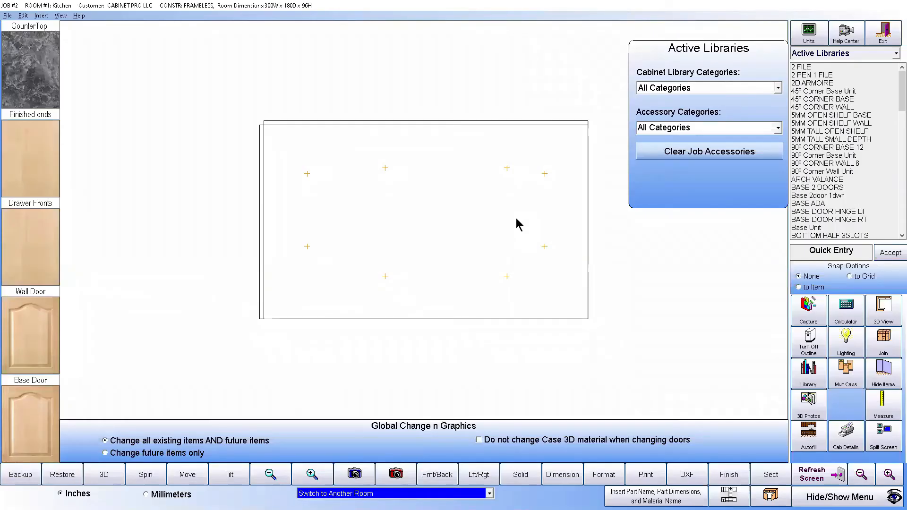
{"action": "double_click", "coordinate": [516, 219]}
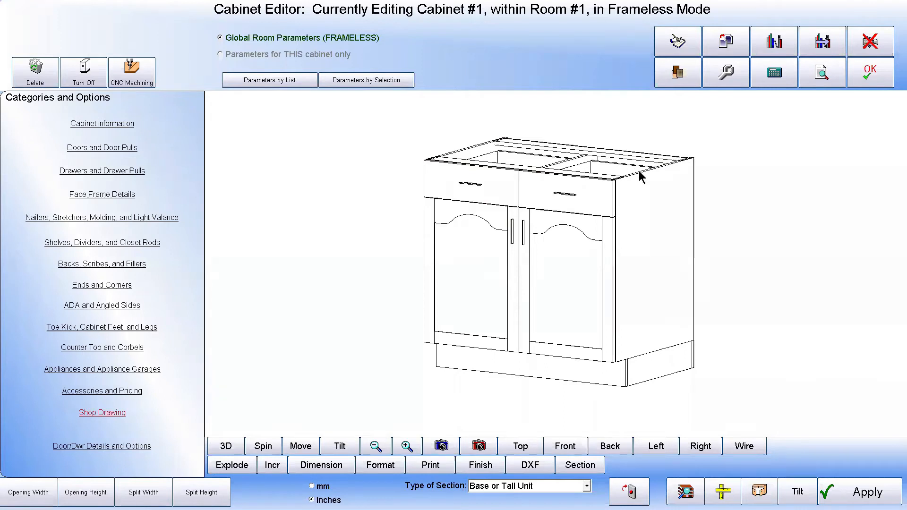
{"action": "left_click", "coordinate": [879, 78]}
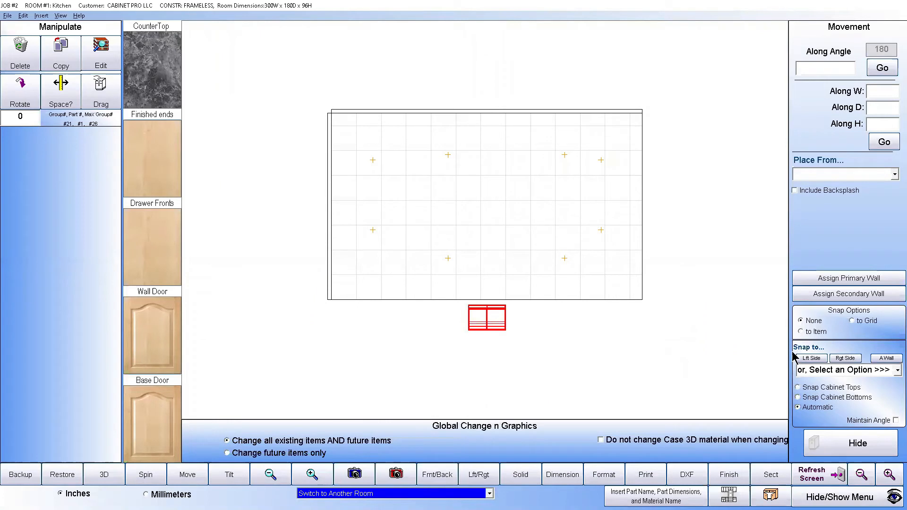
{"action": "left_click", "coordinate": [887, 359]}
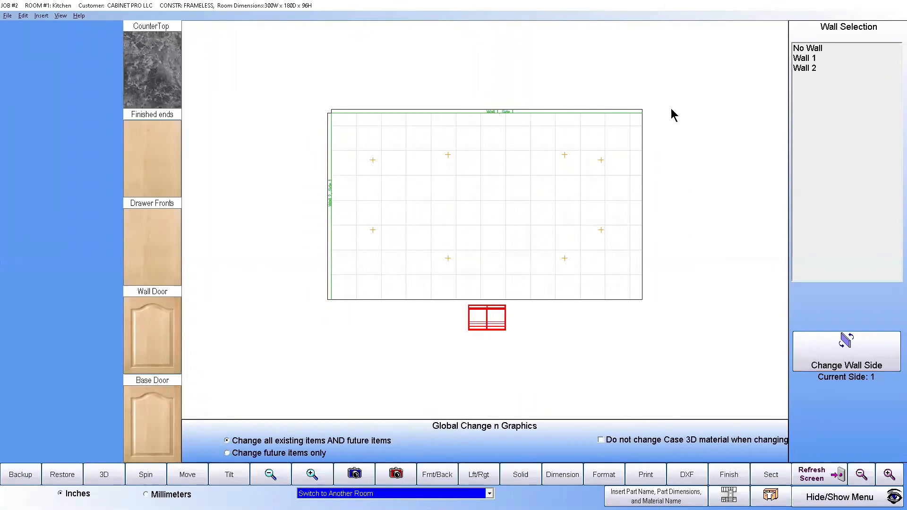
{"action": "left_click", "coordinate": [810, 58]}
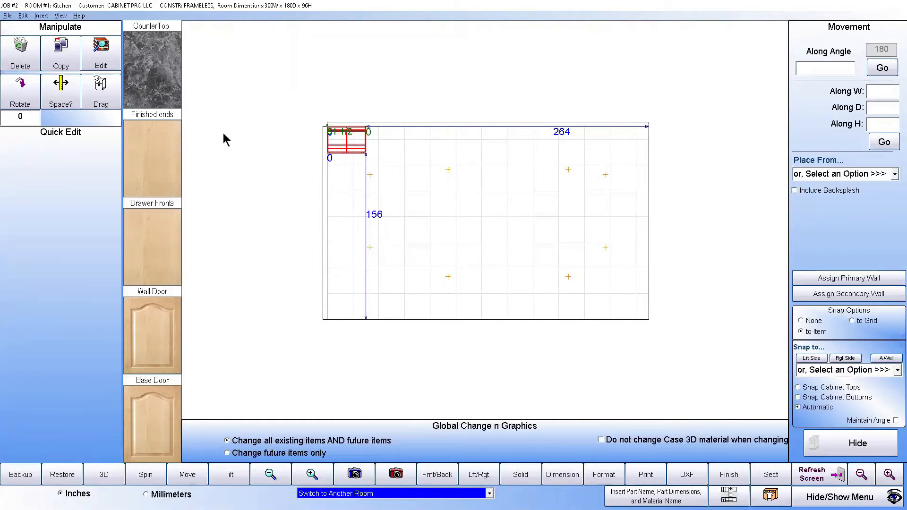
- Move the base cabinet along Wall 1 so it stands about 70 inches from the side wall, and redraw the plan
{"action": "left_click", "coordinate": [99, 92]}
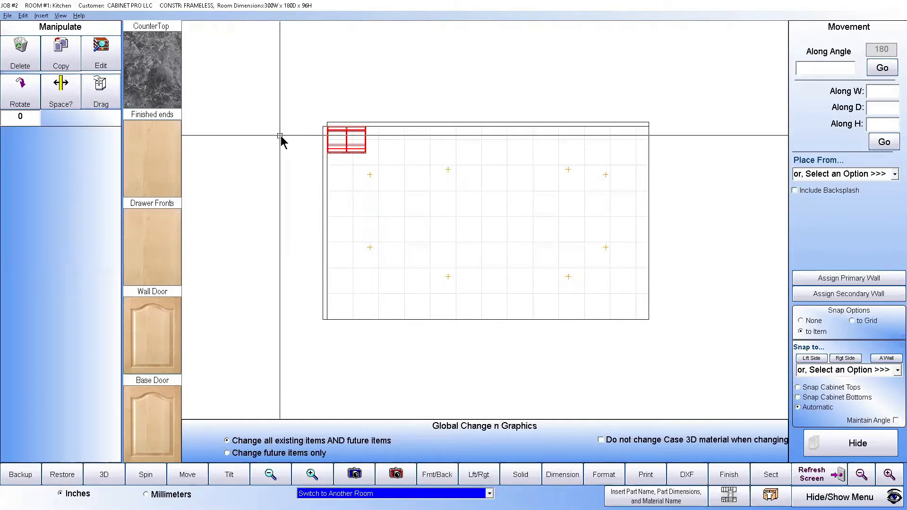
{"action": "left_click", "coordinate": [366, 131]}
{"action": "mouse_move", "coordinate": [365, 127]}
{"action": "left_mouse_down"}
{"action": "mouse_move", "coordinate": [423, 145]}
{"action": "mouse_move", "coordinate": [480, 150]}
{"action": "mouse_move", "coordinate": [485, 140]}
{"action": "mouse_move", "coordinate": [426, 218]}
{"action": "left_mouse_up"}
{"action": "left_click_drag", "start_coordinate": [549, 224], "coordinate": [565, 211]}
{"action": "left_click", "coordinate": [565, 211]}
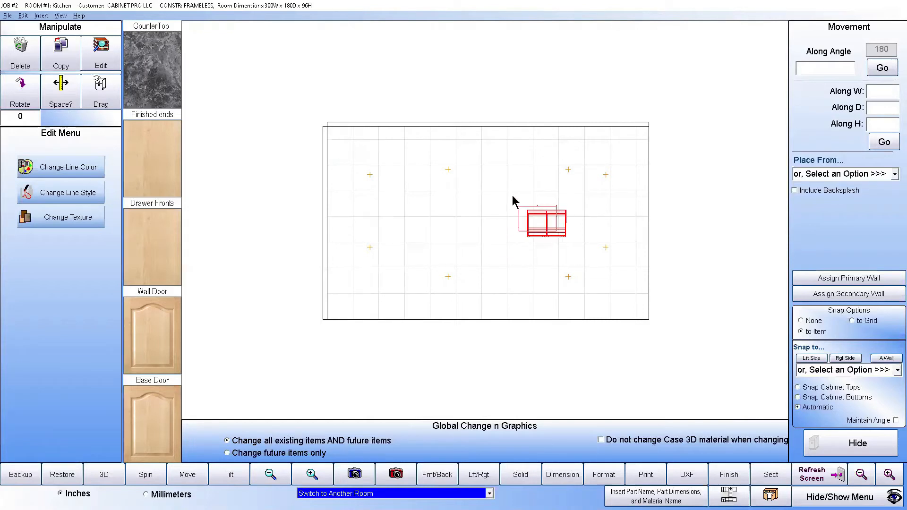
{"action": "left_click", "coordinate": [440, 128]}
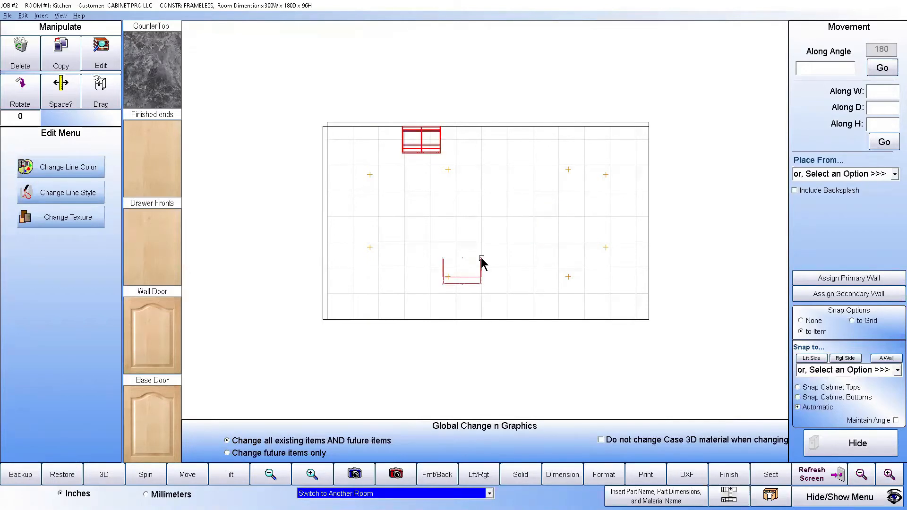
{"action": "left_click", "coordinate": [809, 493]}
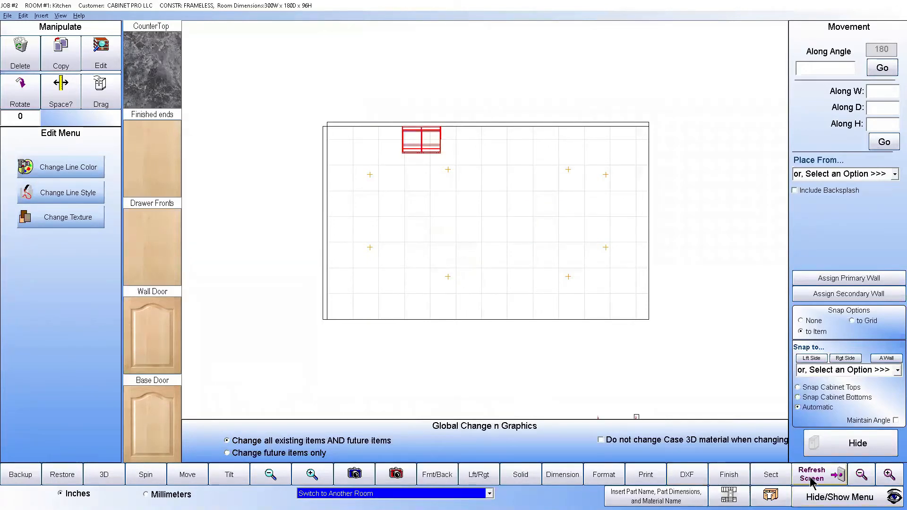
{"action": "left_click", "coordinate": [331, 164]}
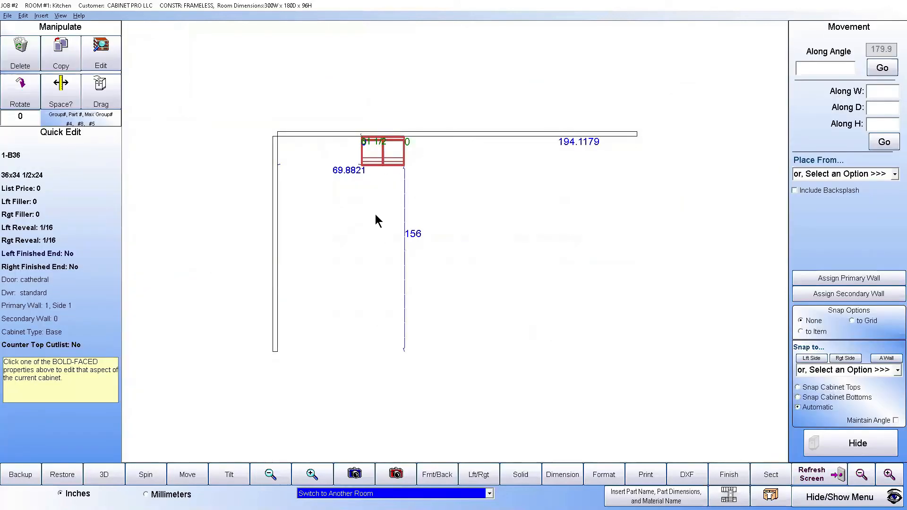
{"action": "left_click", "coordinate": [802, 475]}
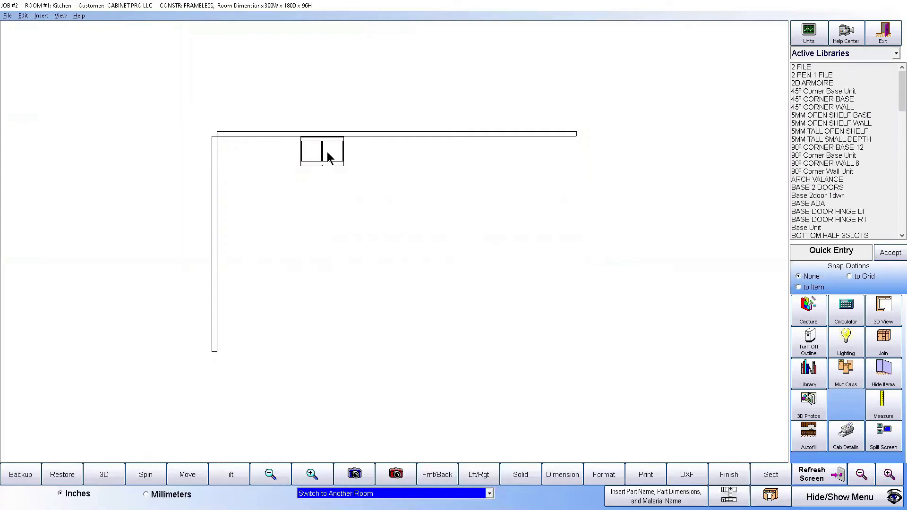
- Insert a 27-inch-wide, 12-inch-deep Wall Unit from the cabinet library into the L-shaped room
{"action": "mouse_move", "coordinate": [807, 253]}
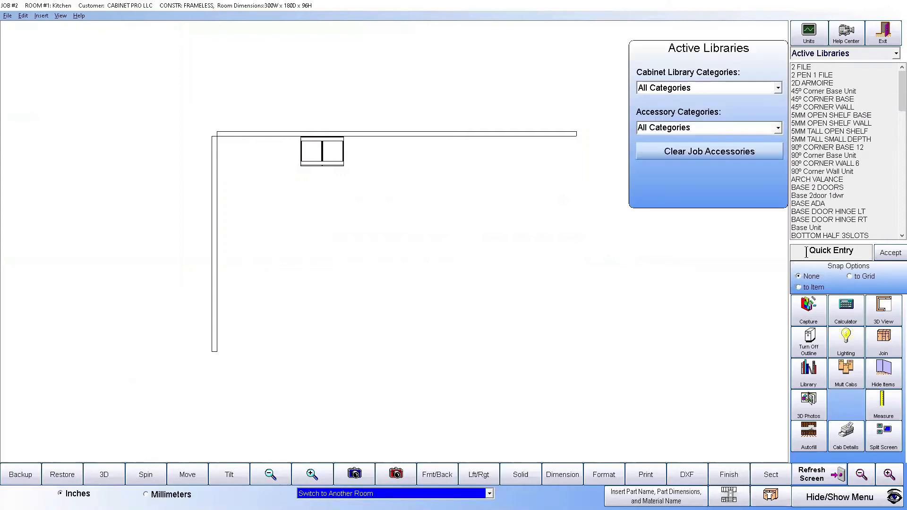
{"action": "left_click", "coordinate": [843, 255]}
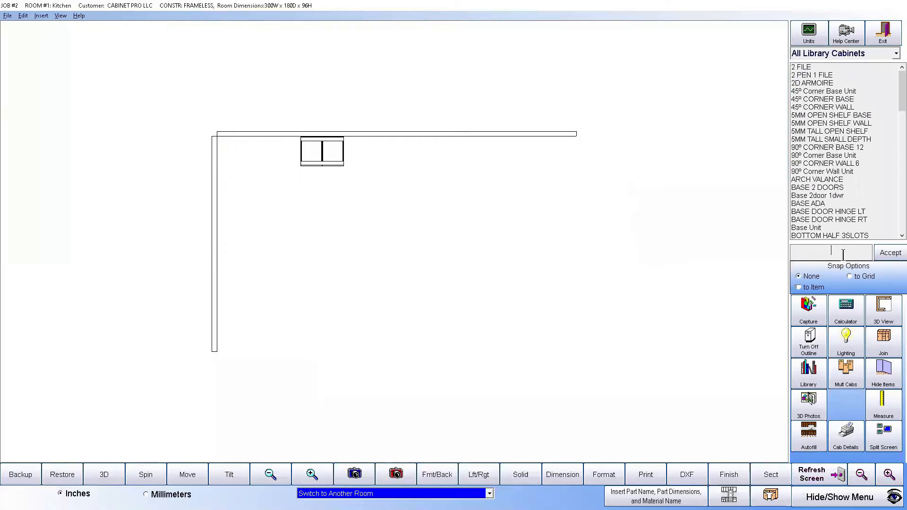
{"action": "type", "text": "w"}
{"action": "left_click", "coordinate": [811, 92]}
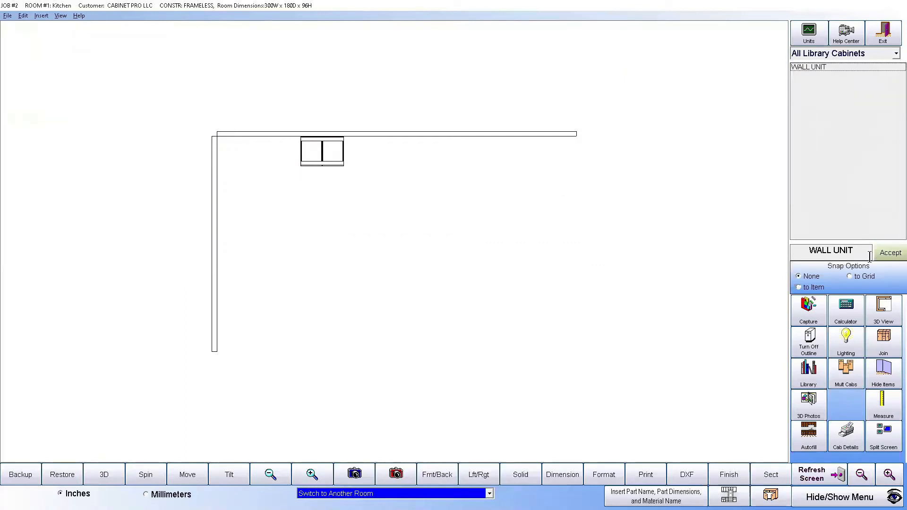
{"action": "left_click", "coordinate": [890, 253]}
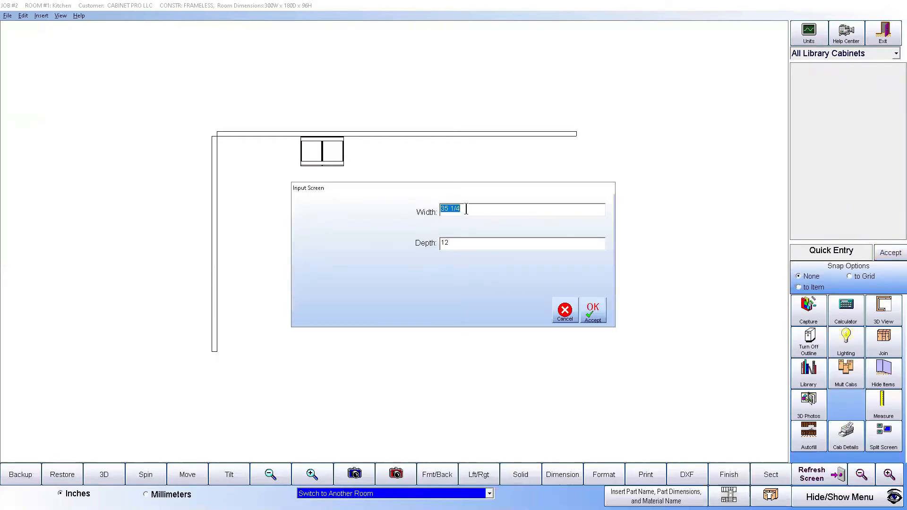
{"action": "type", "text": "27"}
{"action": "left_click", "coordinate": [592, 310]}
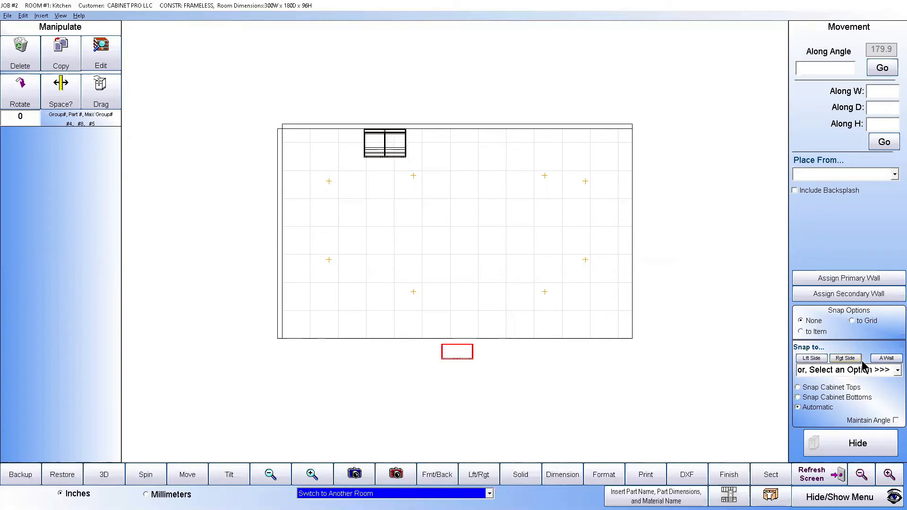
- Review the available snap-to options for placing the new wall cabinet
{"action": "left_click", "coordinate": [897, 370]}
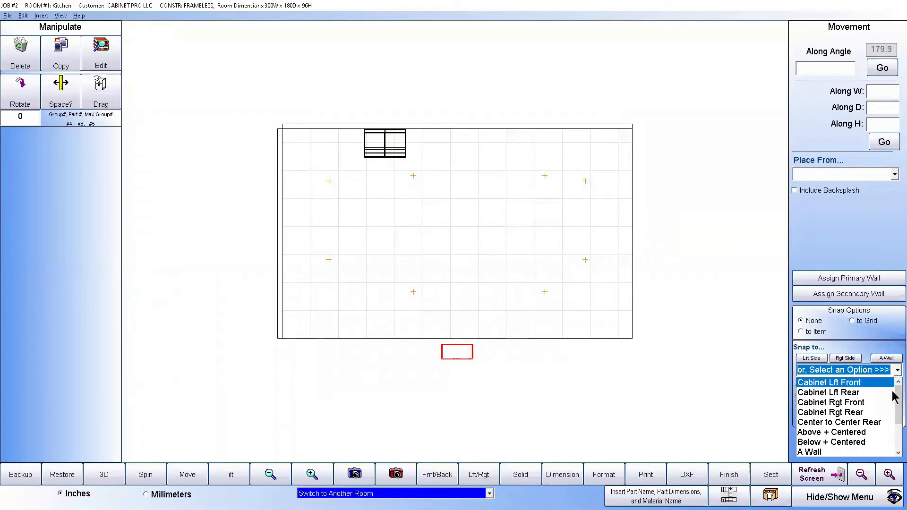
{"action": "scroll", "coordinate": [892, 395], "scroll_direction": "down", "scroll_amount": 2}
{"action": "scroll", "coordinate": [892, 390], "scroll_direction": "up", "scroll_amount": 2}
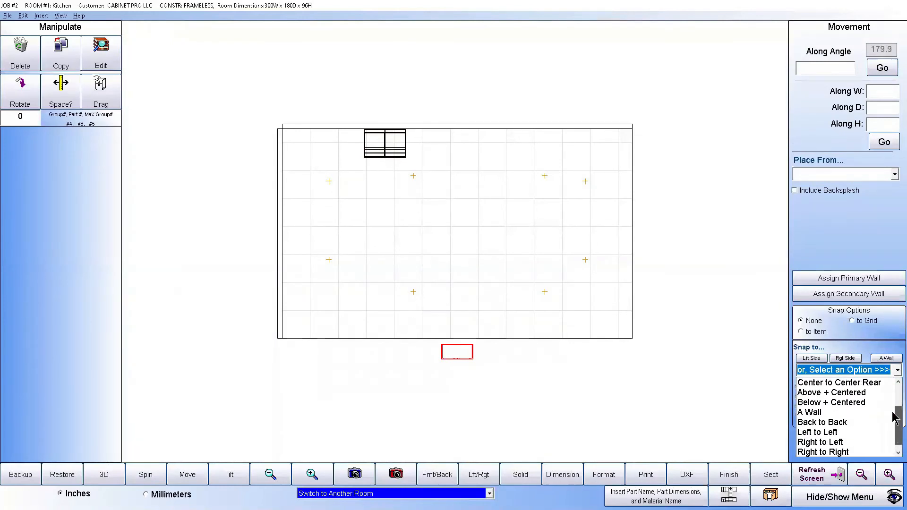
{"action": "scroll", "coordinate": [892, 385], "scroll_direction": "up", "scroll_amount": 1}
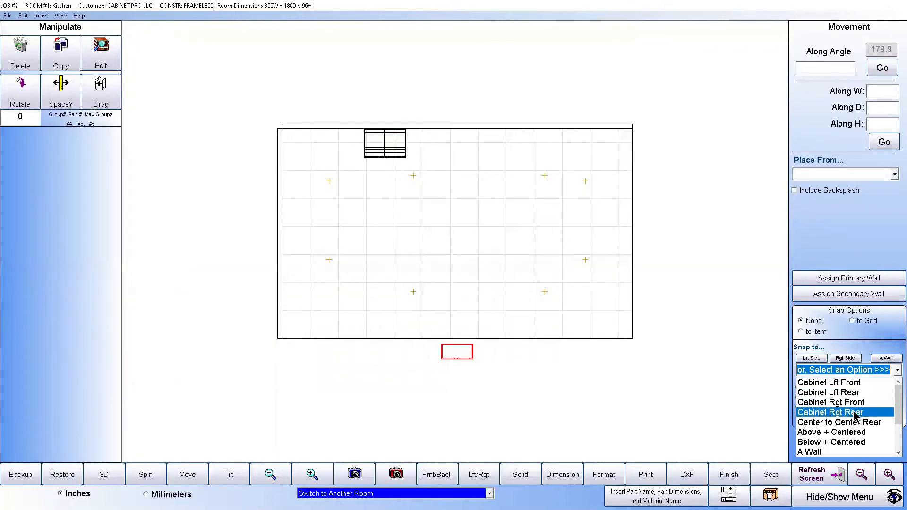
{"action": "left_click_drag", "start_coordinate": [895, 409], "coordinate": [894, 438]}
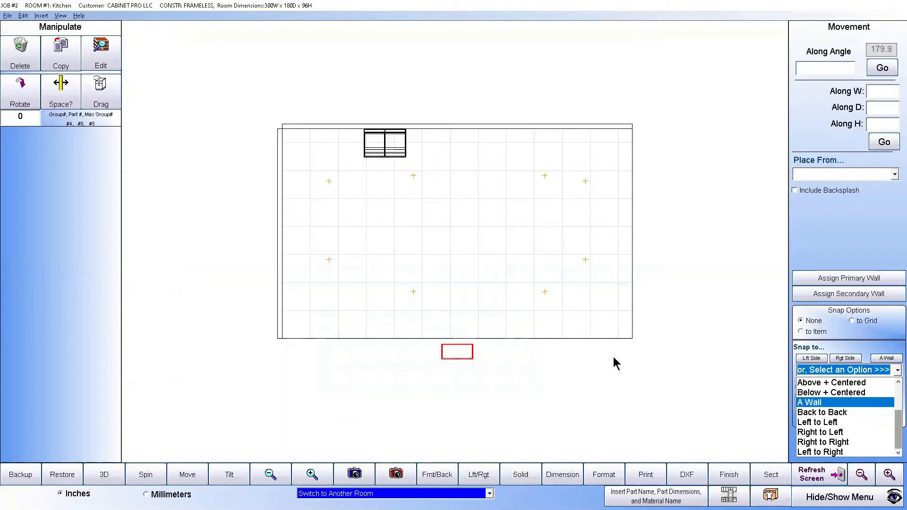
- Move the wall cabinet by its rear corner into the room, a short way in front of Wall 1, and redraw the plan
{"action": "left_click", "coordinate": [444, 351]}
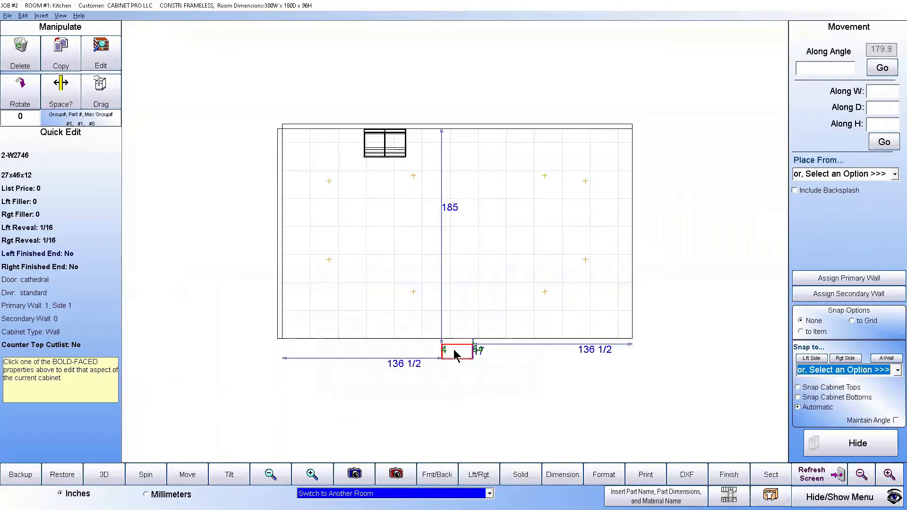
{"action": "left_click", "coordinate": [443, 345]}
{"action": "left_click", "coordinate": [441, 344]}
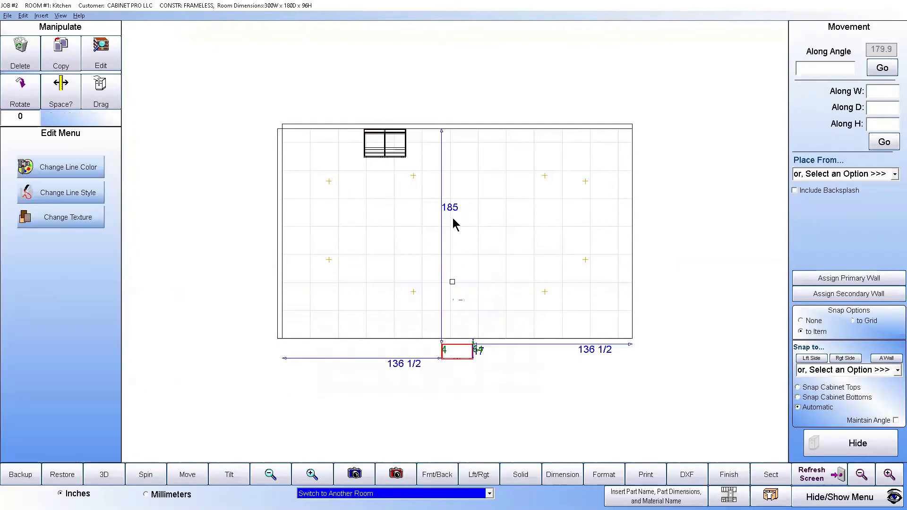
{"action": "left_click", "coordinate": [455, 151]}
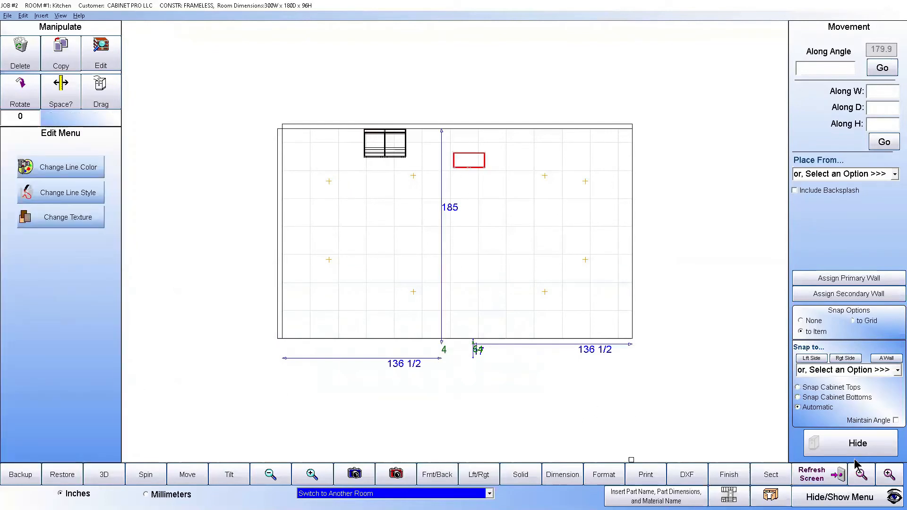
{"action": "left_click", "coordinate": [812, 475]}
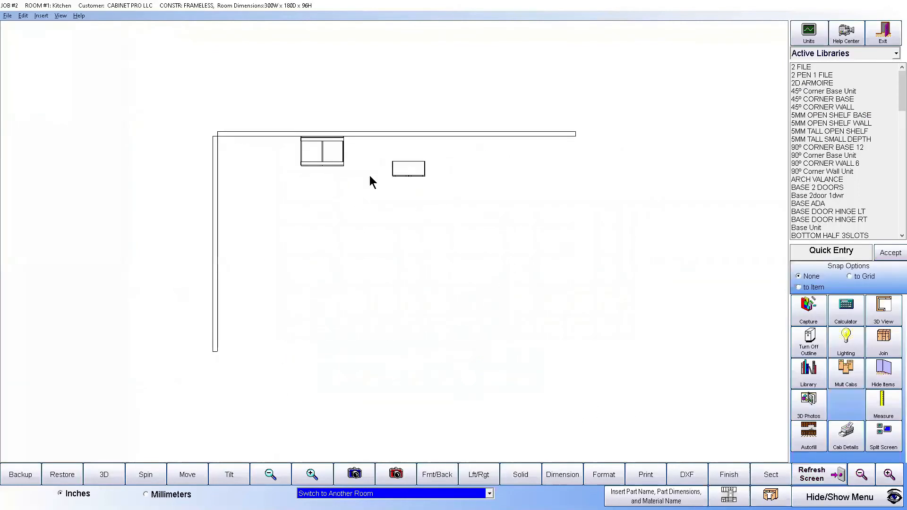
- Move the base cabinet away from Wall 1 into the middle of the room and rotate it 45 degrees about its centre
{"action": "left_click", "coordinate": [336, 157]}
{"action": "left_click_drag", "start_coordinate": [388, 156], "coordinate": [417, 282]}
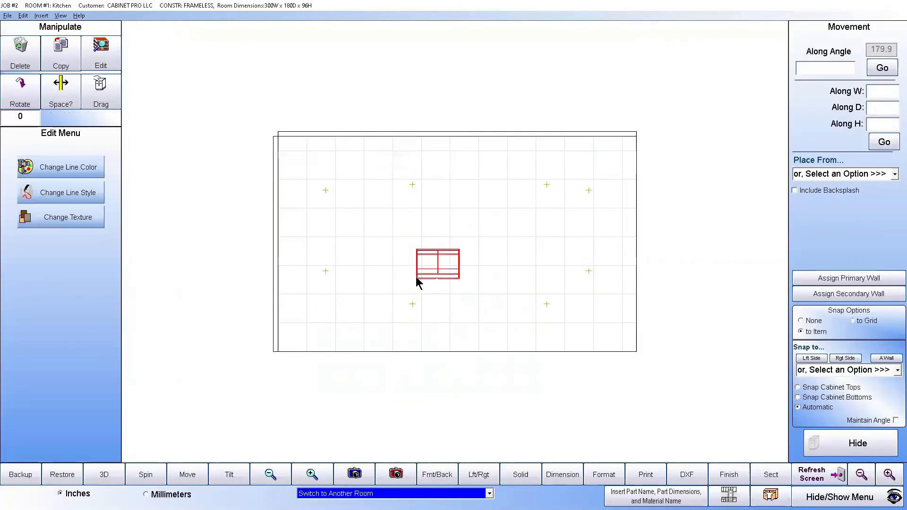
{"action": "left_click", "coordinate": [20, 95]}
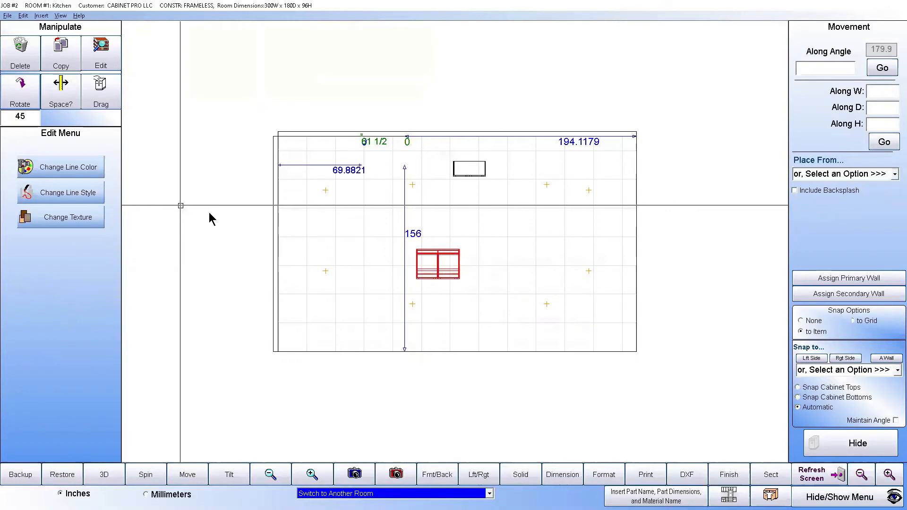
{"action": "left_click", "coordinate": [438, 267]}
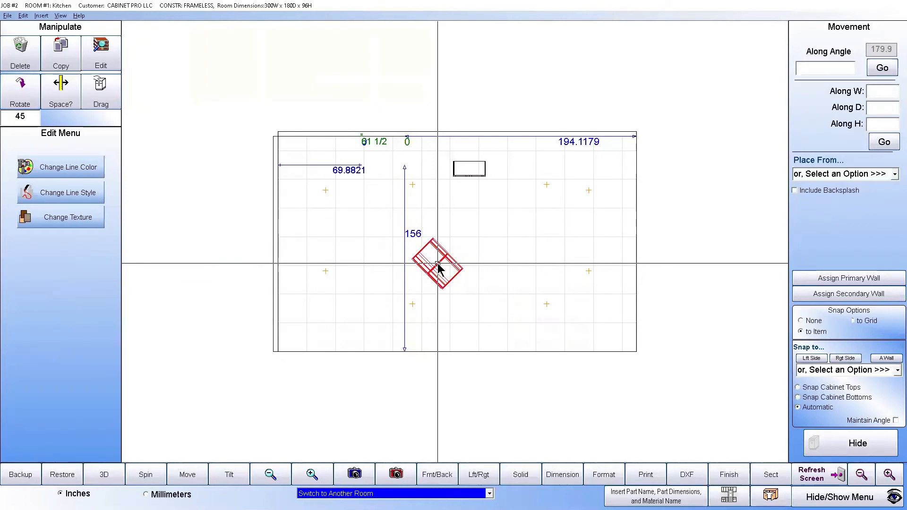
- Repeat the 45-degree rotation about the base cabinet's centre until it is parallel to Wall 1 again, and redraw the plan
{"action": "left_click", "coordinate": [20, 93]}
{"action": "left_click", "coordinate": [20, 93]}
{"action": "left_click", "coordinate": [20, 93]}
{"action": "left_click", "coordinate": [20, 93]}
{"action": "left_click", "coordinate": [20, 93]}
{"action": "left_click", "coordinate": [20, 93]}
{"action": "left_click", "coordinate": [20, 94]}
{"action": "left_click", "coordinate": [19, 94]}
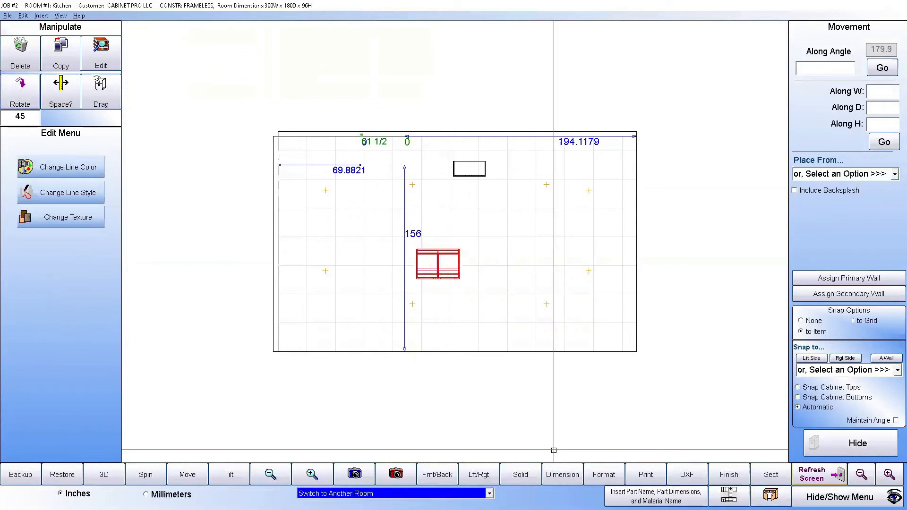
{"action": "left_click", "coordinate": [825, 476]}
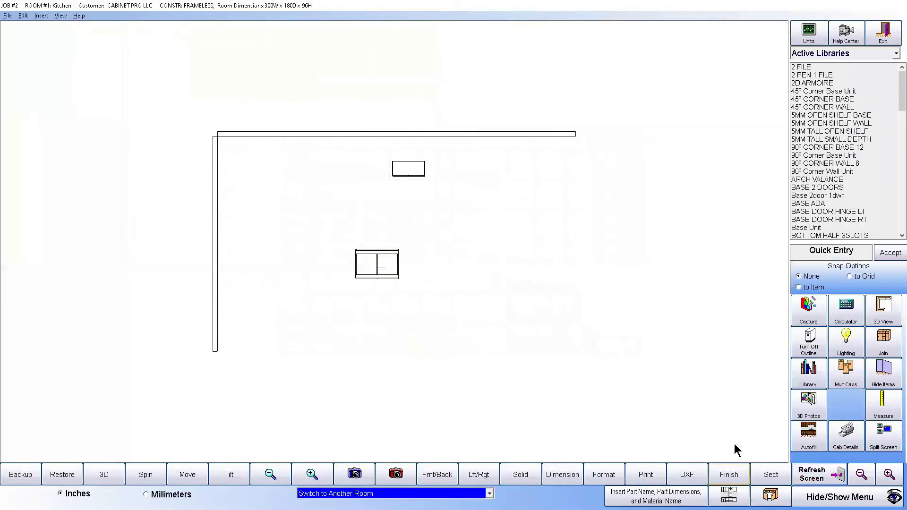
- Rotate the base cabinet in 45-degree increments around a reference point outside it, leaving it at an angle, and redraw the plan
{"action": "left_click", "coordinate": [373, 263]}
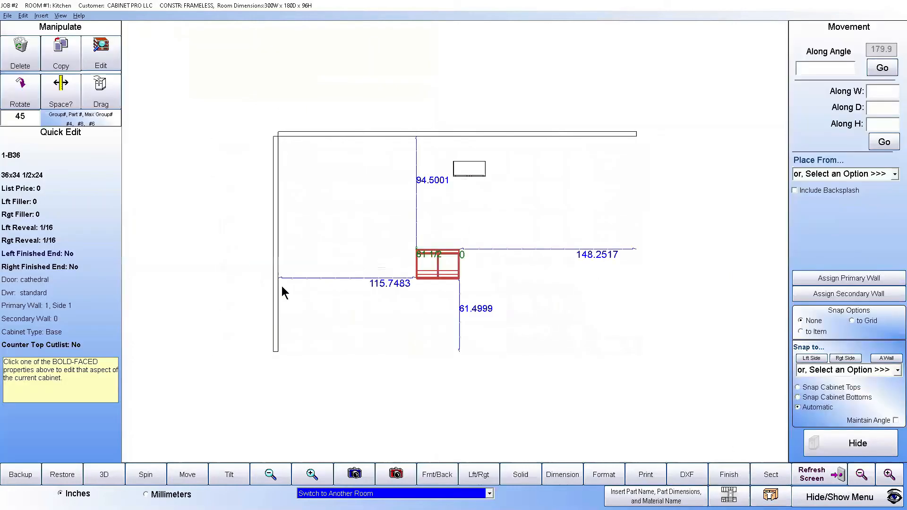
{"action": "left_click", "coordinate": [20, 87]}
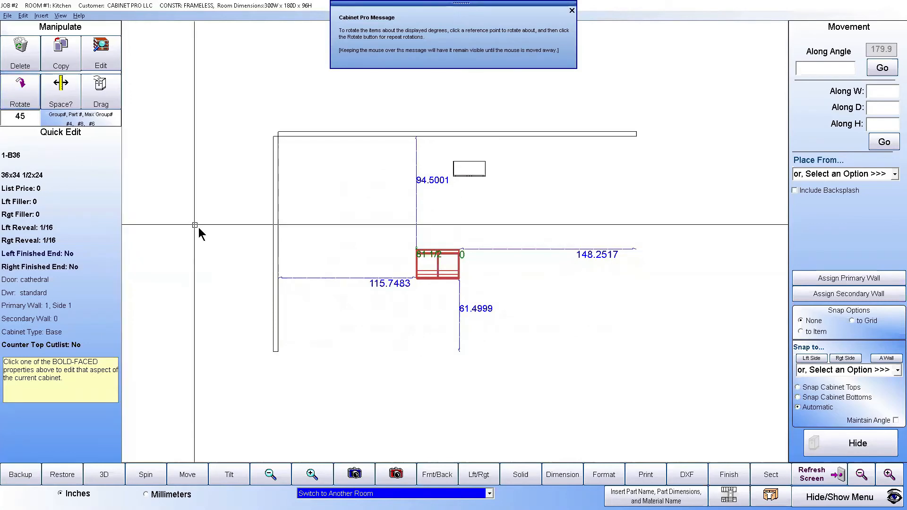
{"action": "left_click", "coordinate": [504, 303]}
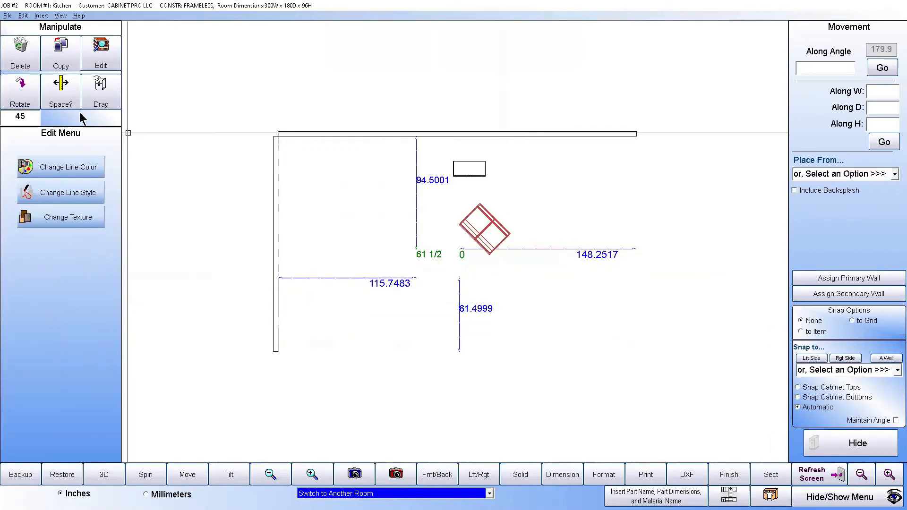
{"action": "left_click", "coordinate": [19, 89]}
{"action": "left_click", "coordinate": [19, 89]}
{"action": "left_click", "coordinate": [19, 89]}
{"action": "left_click", "coordinate": [19, 89]}
{"action": "left_click", "coordinate": [19, 88]}
{"action": "left_click", "coordinate": [19, 89]}
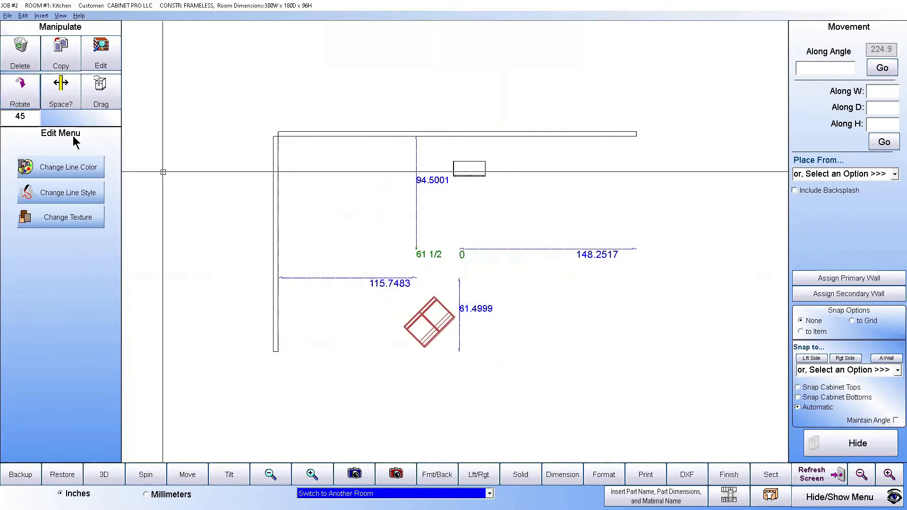
{"action": "left_click", "coordinate": [26, 97]}
{"action": "left_click", "coordinate": [26, 97]}
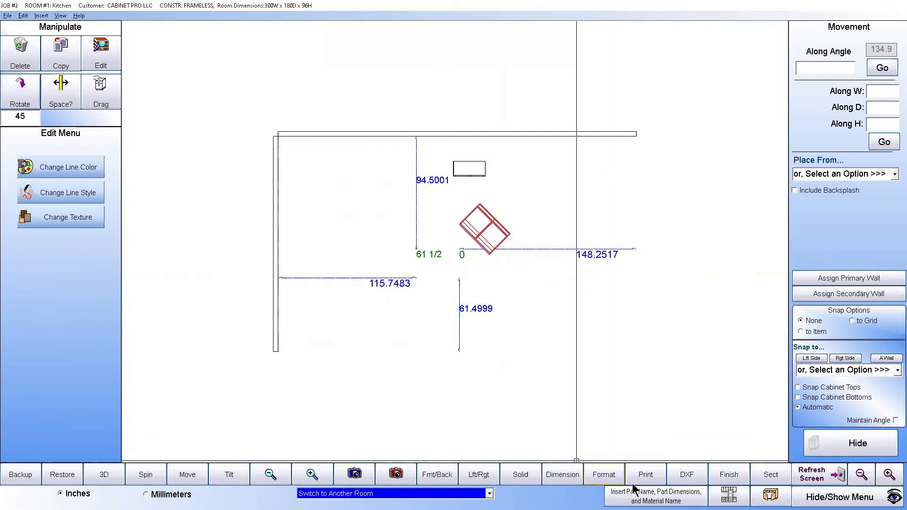
{"action": "left_click", "coordinate": [809, 475]}
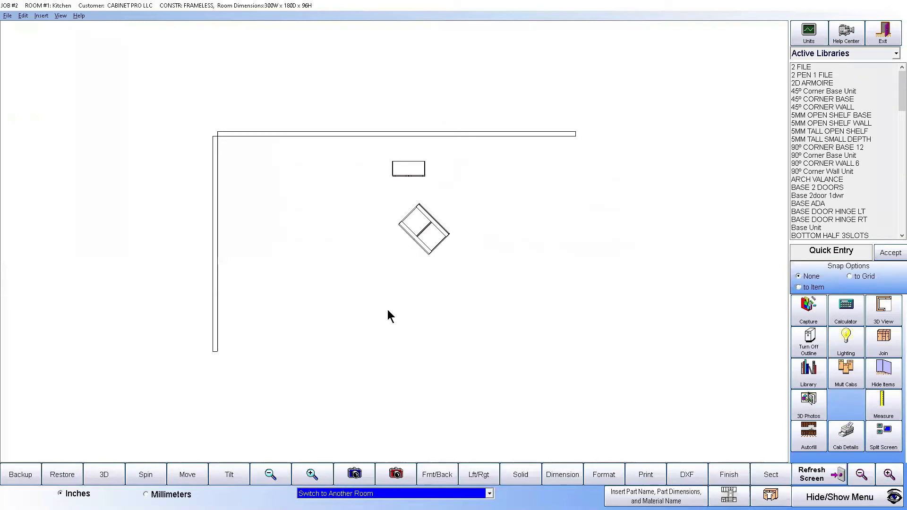
- Edit the angled base cabinet to turn off Back for the Entire Cabinet, and accept the change
{"action": "left_click", "coordinate": [434, 237]}
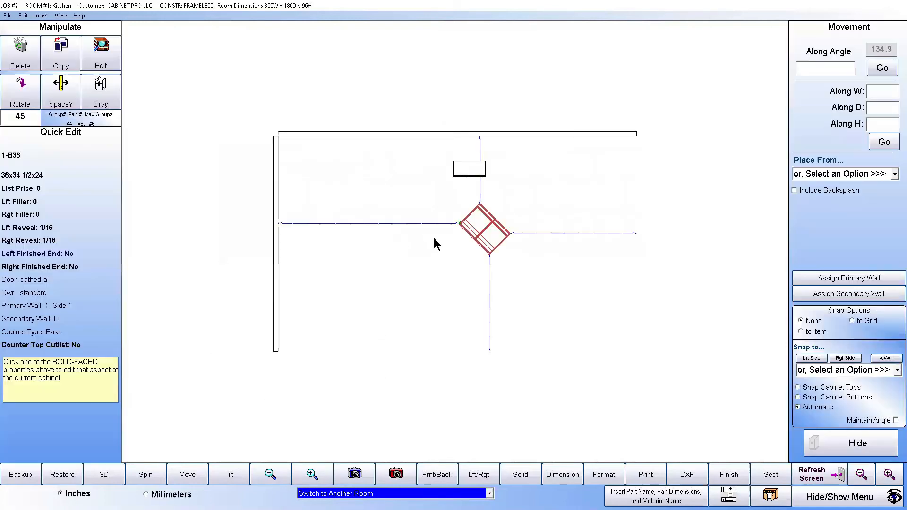
{"action": "left_click", "coordinate": [101, 56]}
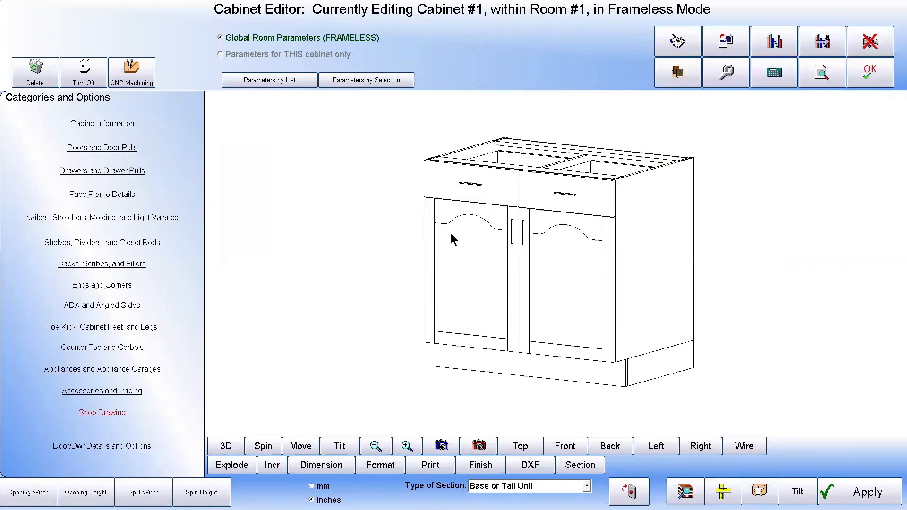
{"action": "left_click", "coordinate": [104, 255]}
{"action": "left_click", "coordinate": [221, 211]}
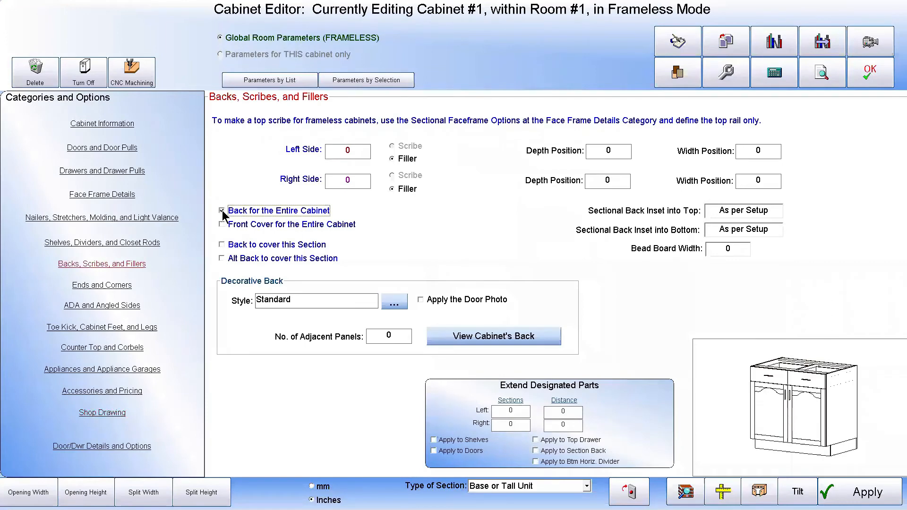
{"action": "left_click", "coordinate": [847, 496]}
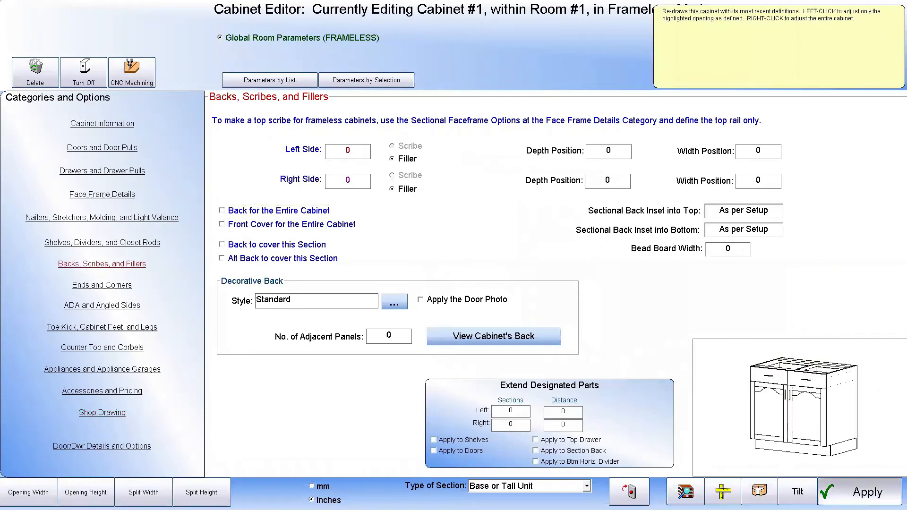
{"action": "left_click", "coordinate": [808, 491]}
{"action": "mouse_move", "coordinate": [803, 491]}
{"action": "left_mouse_down"}
{"action": "mouse_move", "coordinate": [742, 484]}
{"action": "mouse_move", "coordinate": [792, 485]}
{"action": "left_mouse_up"}
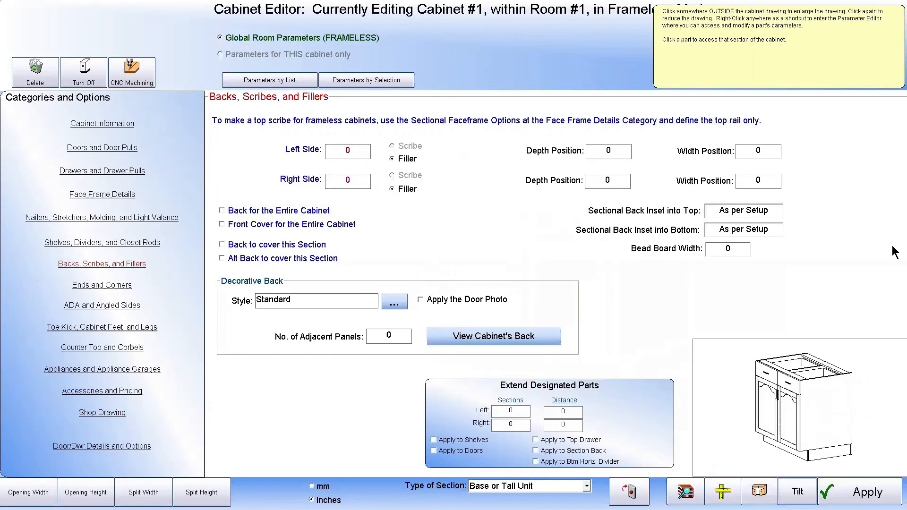
{"action": "left_click", "coordinate": [878, 73]}
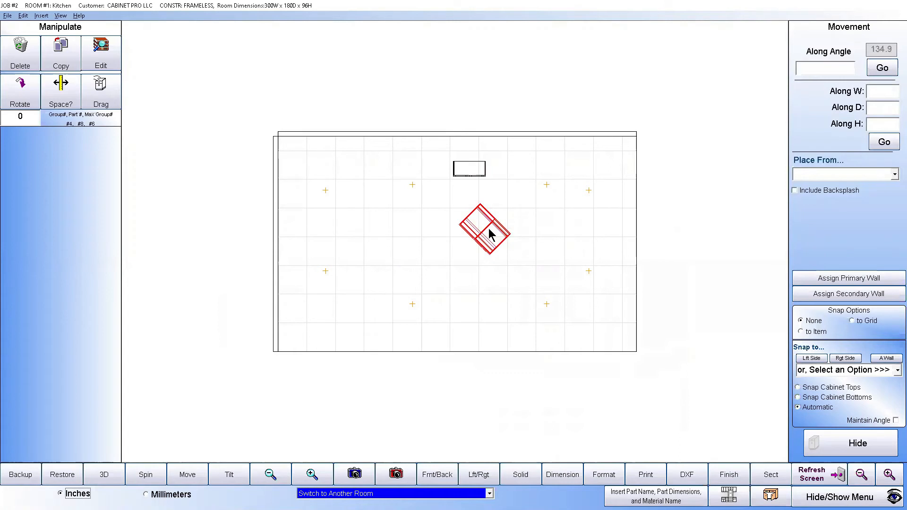
- Copy the angled base cabinet and set the copy's depth to 0 in its cabinet information
{"action": "left_click", "coordinate": [488, 228]}
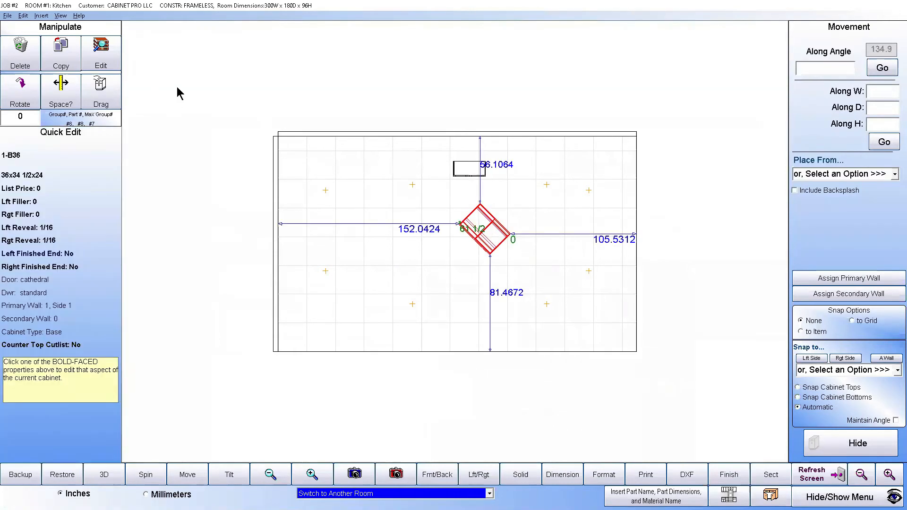
{"action": "left_click", "coordinate": [64, 53]}
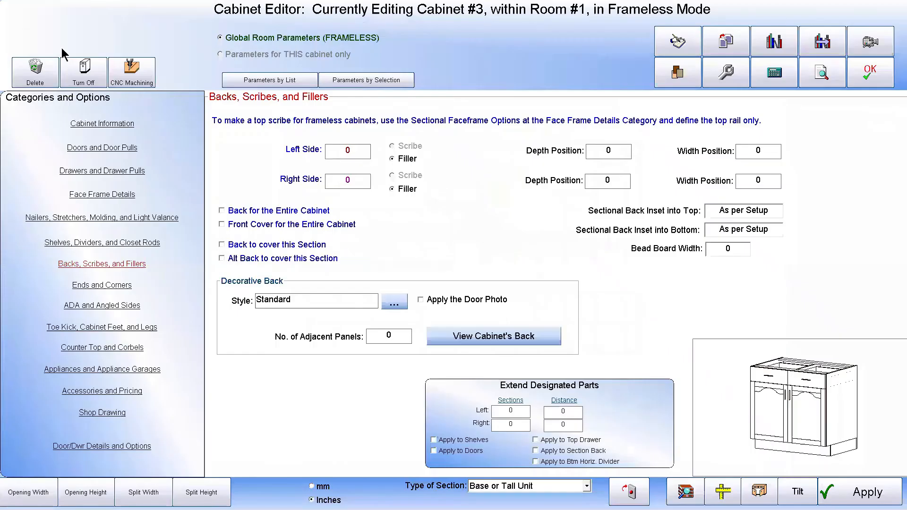
{"action": "left_click", "coordinate": [104, 122]}
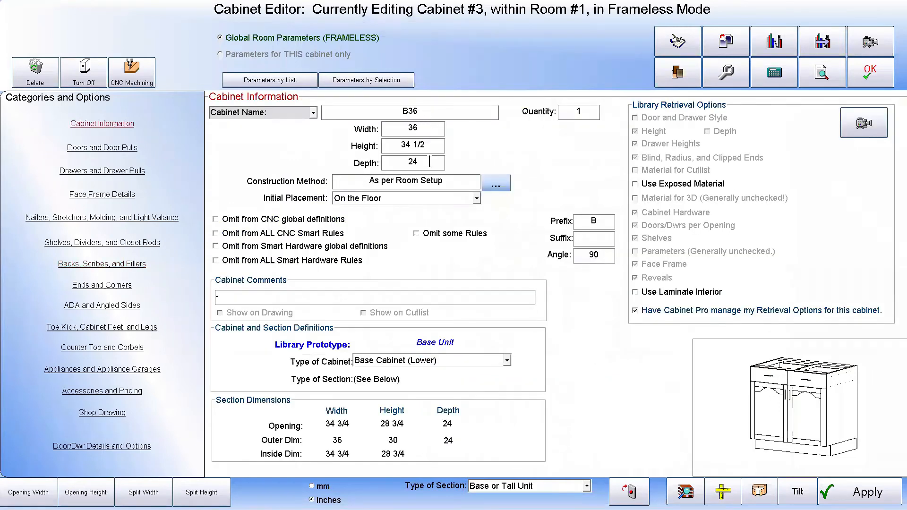
{"action": "left_click_drag", "start_coordinate": [328, 163], "coordinate": [326, 163]}
{"action": "type", "text": "0"}
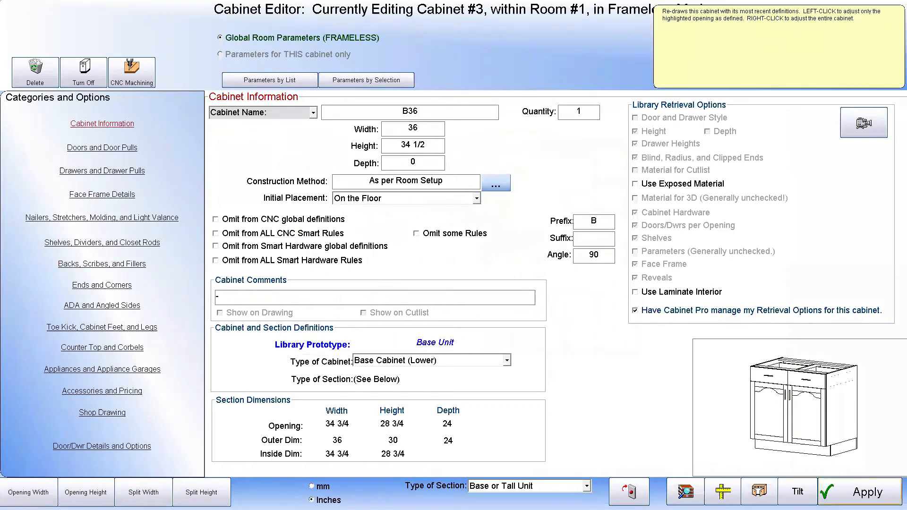
{"action": "left_click", "coordinate": [837, 494]}
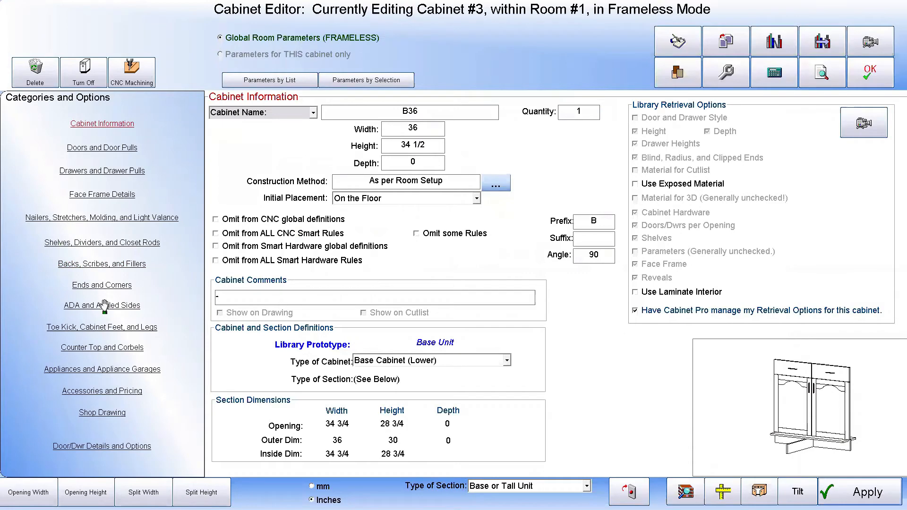
- Turn off Toe Kick construction for the zero-depth copy of the base cabinet, and accept the change
{"action": "left_click", "coordinate": [100, 327]}
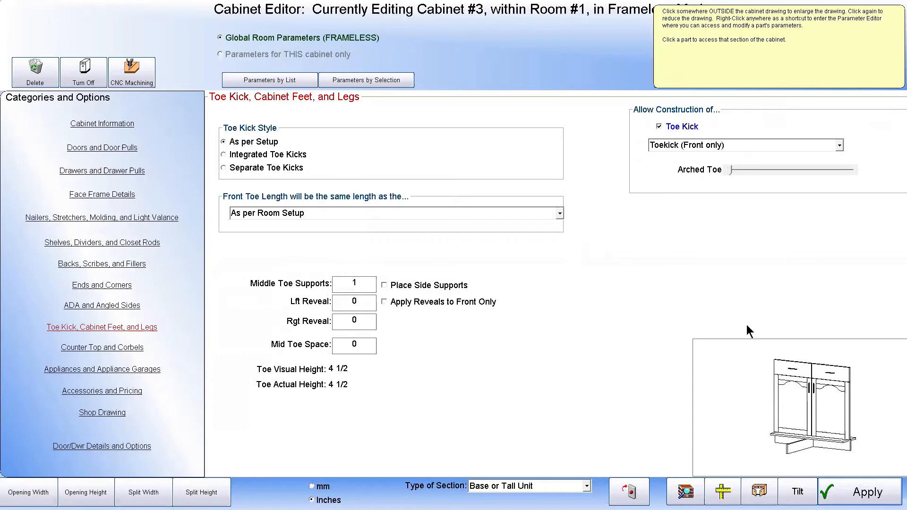
{"action": "right_click", "coordinate": [644, 259]}
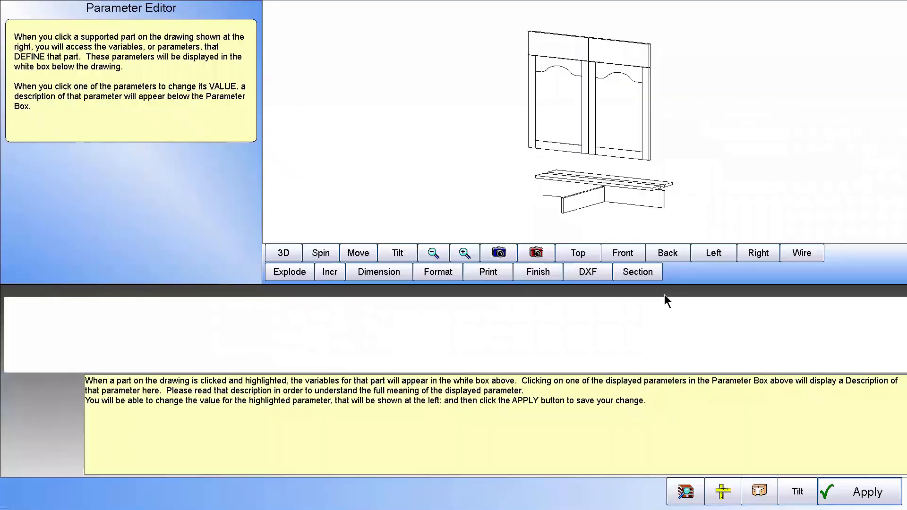
{"action": "left_click", "coordinate": [598, 193]}
{"action": "right_click", "coordinate": [414, 166]}
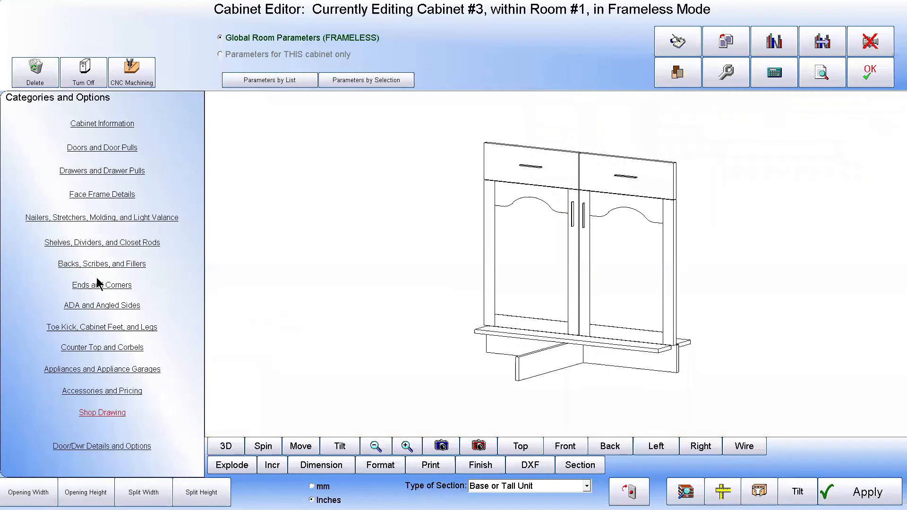
{"action": "left_click", "coordinate": [106, 327]}
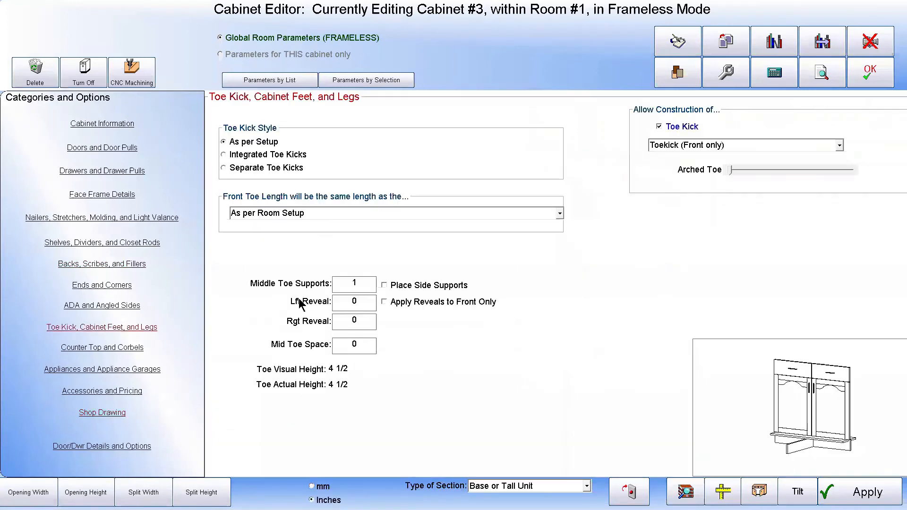
{"action": "left_click", "coordinate": [660, 126]}
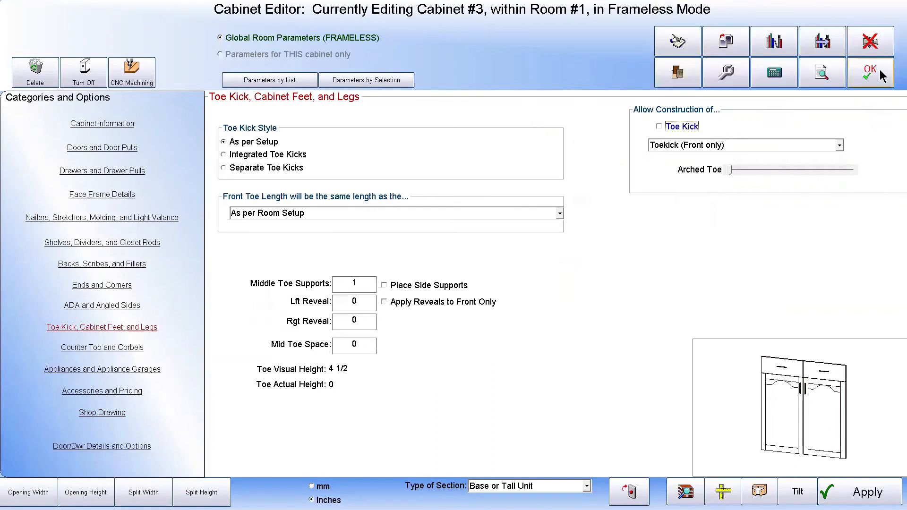
{"action": "mouse_move", "coordinate": [799, 490]}
{"action": "left_mouse_down"}
{"action": "mouse_move", "coordinate": [837, 489]}
{"action": "mouse_move", "coordinate": [784, 494]}
{"action": "left_mouse_up"}
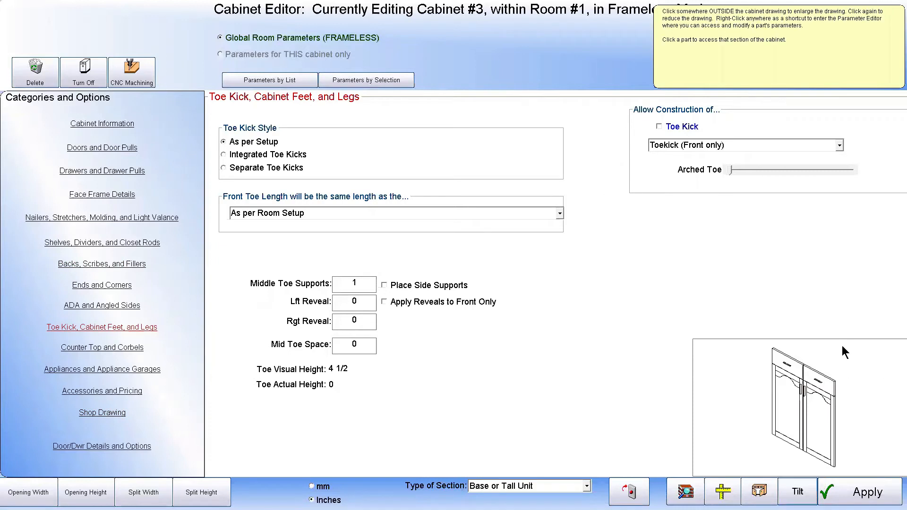
{"action": "left_click", "coordinate": [871, 71]}
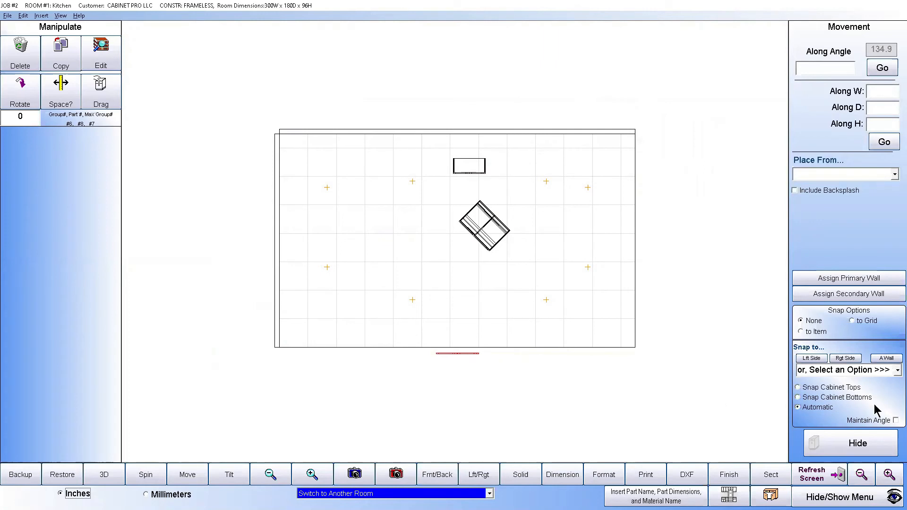
- Snap the zero-depth copy Back to Back with the angled base cabinet, and inspect the result in a rendered 3D view
{"action": "left_click", "coordinate": [894, 371]}
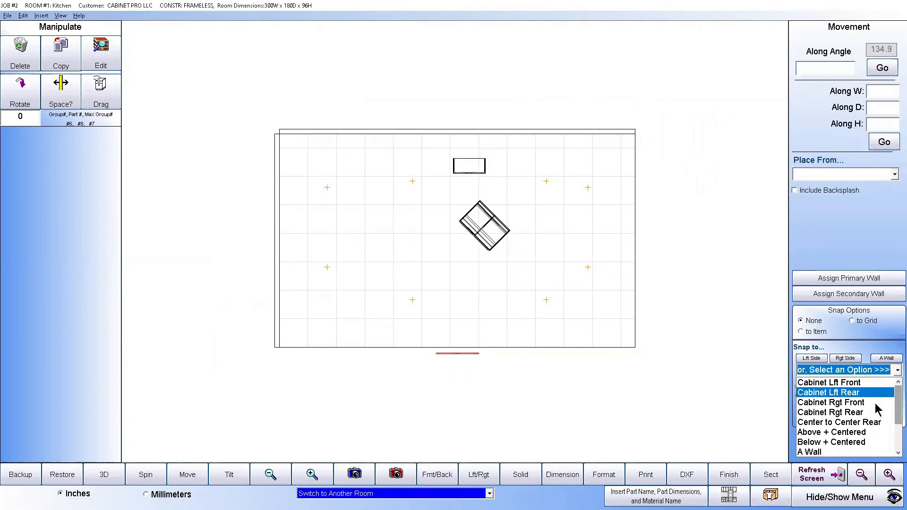
{"action": "left_click_drag", "start_coordinate": [894, 418], "coordinate": [892, 441]}
{"action": "left_click", "coordinate": [820, 411]}
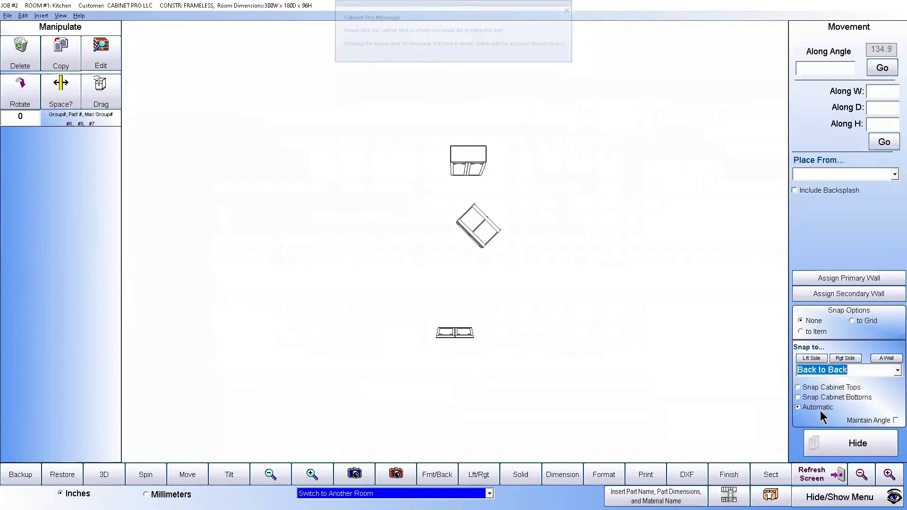
{"action": "left_click", "coordinate": [485, 233]}
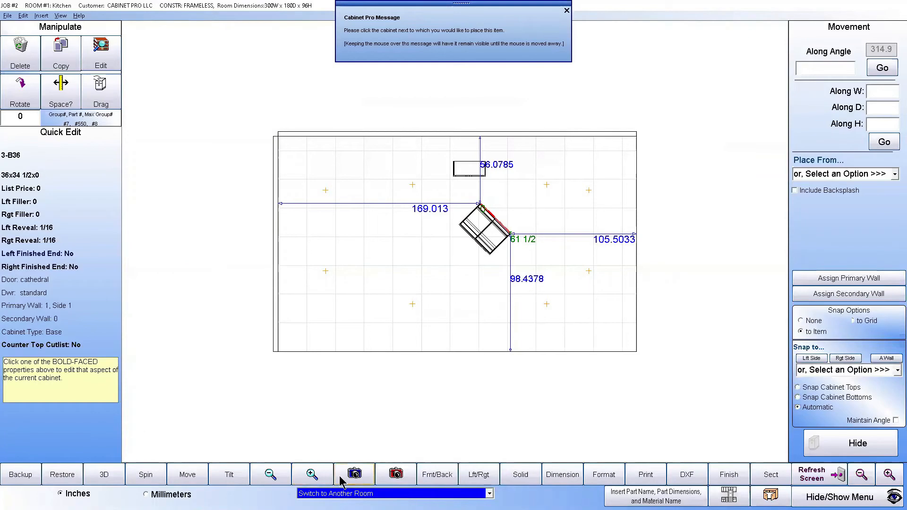
{"action": "left_click", "coordinate": [396, 474]}
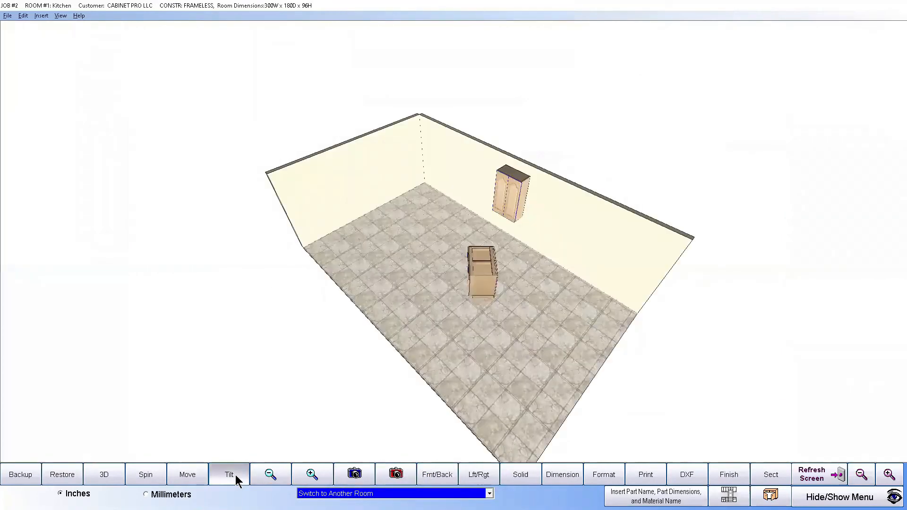
{"action": "left_click", "coordinate": [231, 475]}
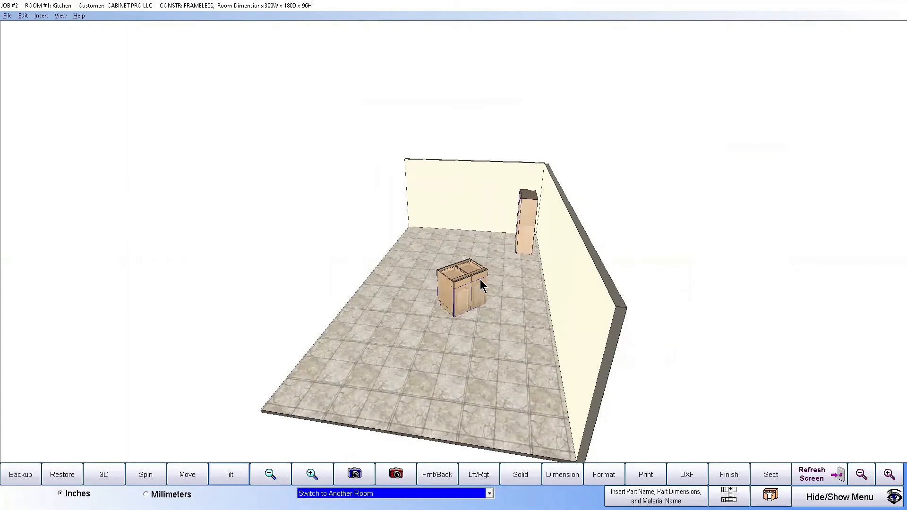
{"action": "left_click", "coordinate": [231, 476]}
{"action": "left_click", "coordinate": [248, 476]}
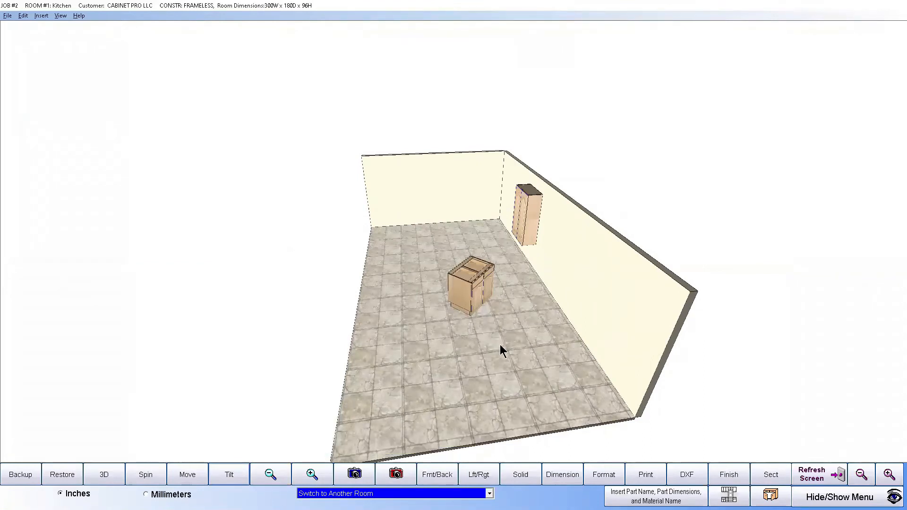
{"action": "left_click", "coordinate": [808, 476]}
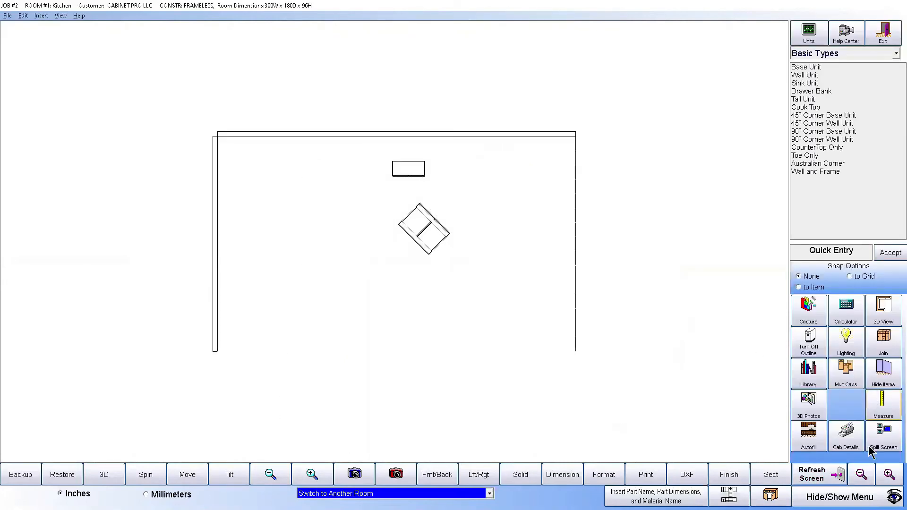
- Snap the wall cabinet to the angled base cabinet with Left to Left, and check the alignment in a tilted view
{"action": "left_click", "coordinate": [411, 176]}
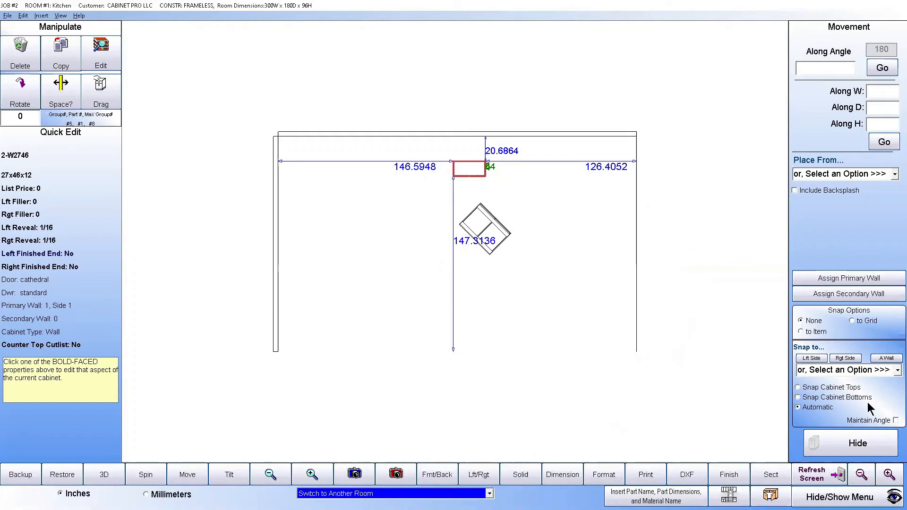
{"action": "left_click", "coordinate": [896, 369]}
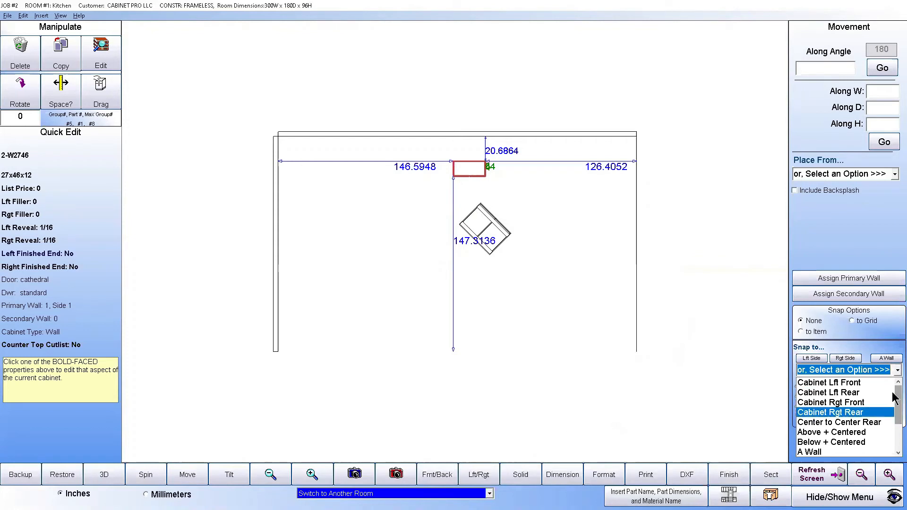
{"action": "left_click_drag", "start_coordinate": [895, 399], "coordinate": [894, 423]}
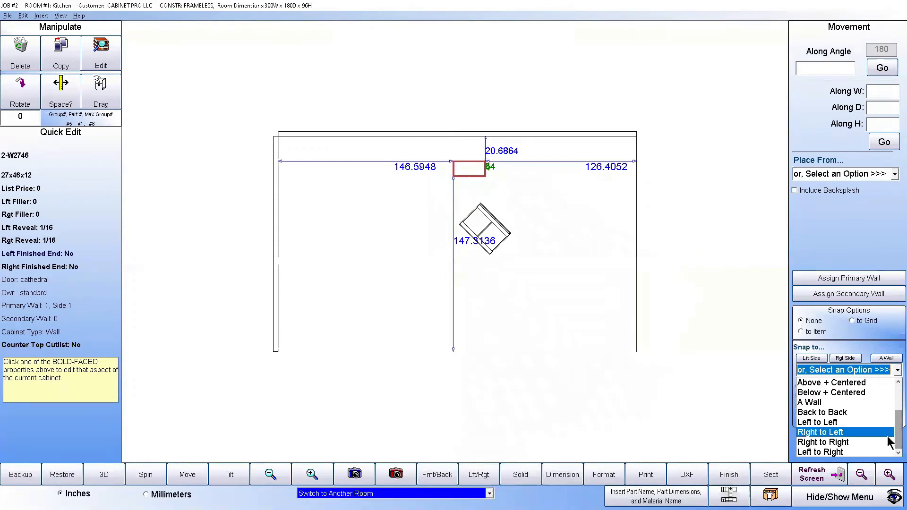
{"action": "left_click", "coordinate": [824, 421]}
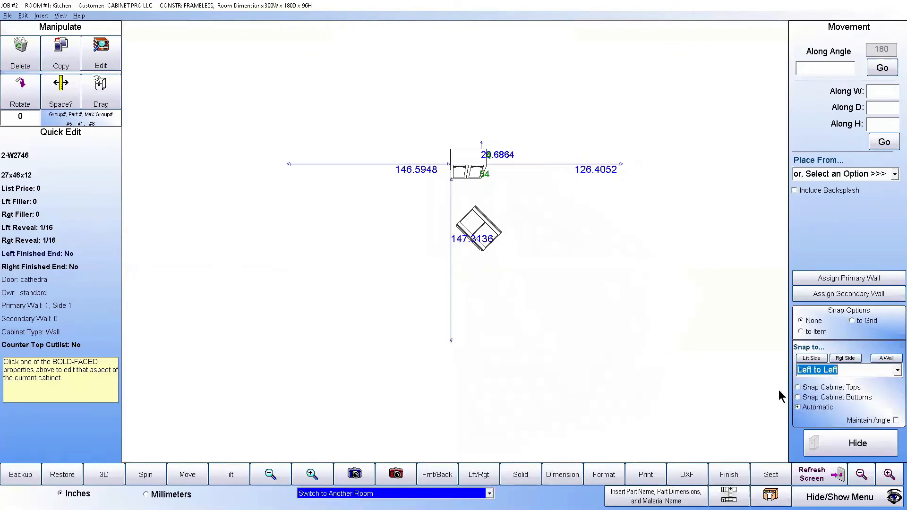
{"action": "left_click", "coordinate": [481, 226]}
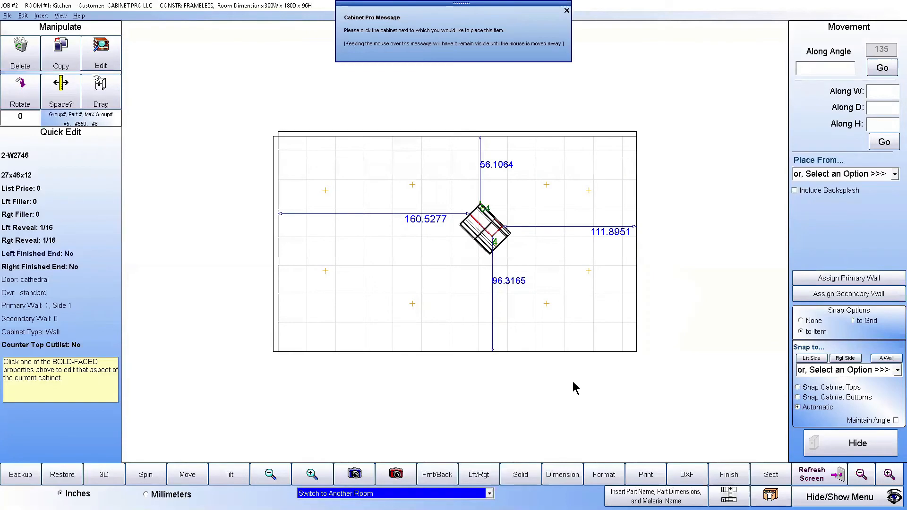
{"action": "left_click", "coordinate": [239, 475]}
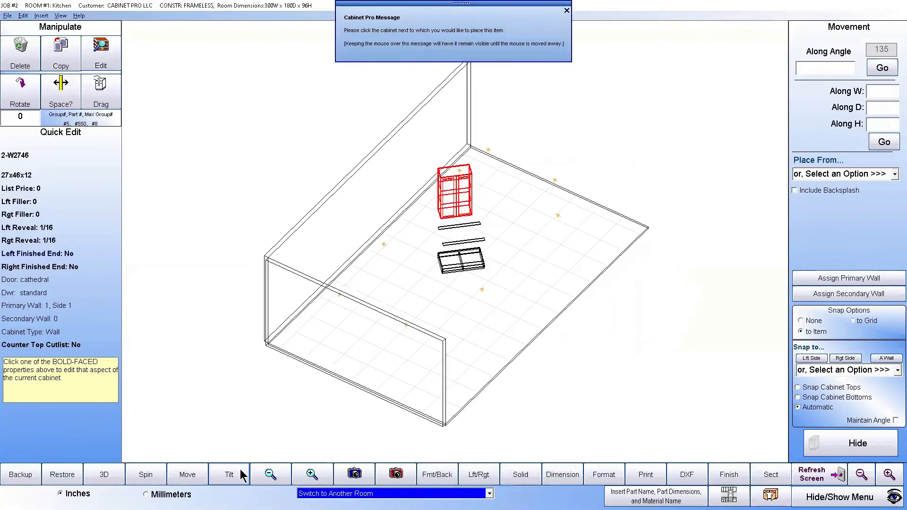
{"action": "left_click", "coordinate": [241, 474]}
{"action": "left_click", "coordinate": [240, 474]}
{"action": "left_click", "coordinate": [241, 474]}
{"action": "left_click", "coordinate": [241, 475]}
{"action": "left_click", "coordinate": [241, 475]}
{"action": "left_click", "coordinate": [241, 475]}
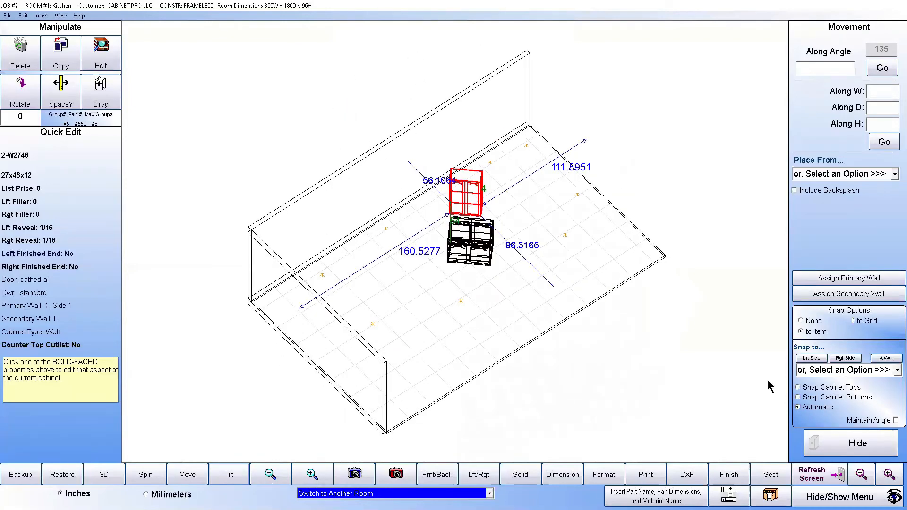
- Try to snap the wall cabinet to the angled base cabinet with Right to Right, and redraw the plan
{"action": "left_click", "coordinate": [896, 372]}
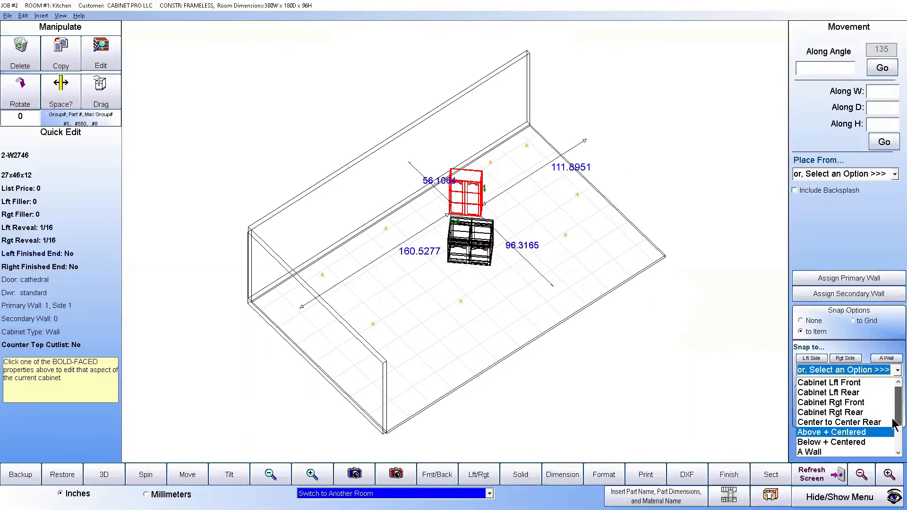
{"action": "scroll", "coordinate": [894, 424], "scroll_direction": "down", "scroll_amount": 2}
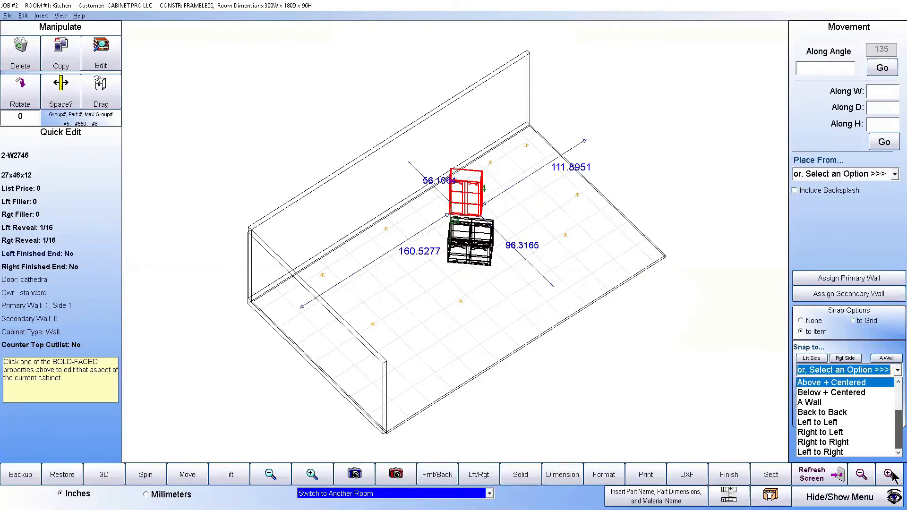
{"action": "left_click", "coordinate": [821, 443]}
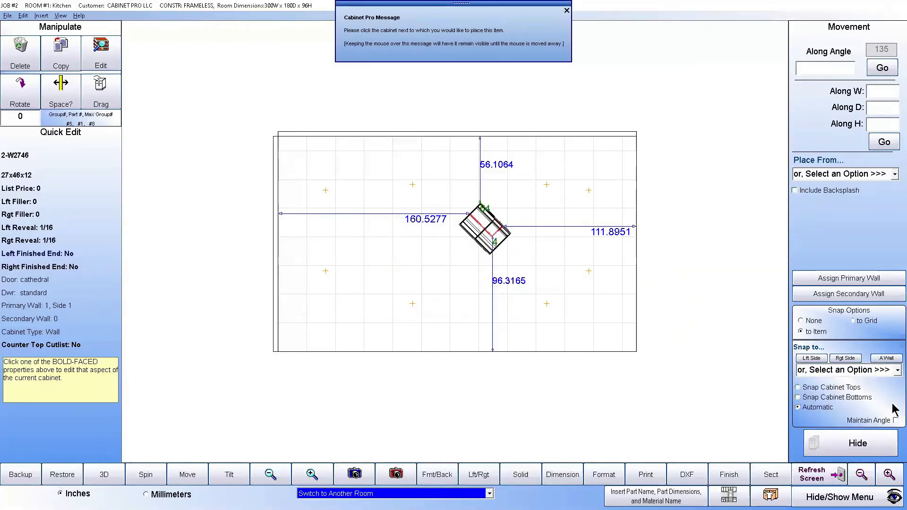
{"action": "left_click", "coordinate": [896, 370]}
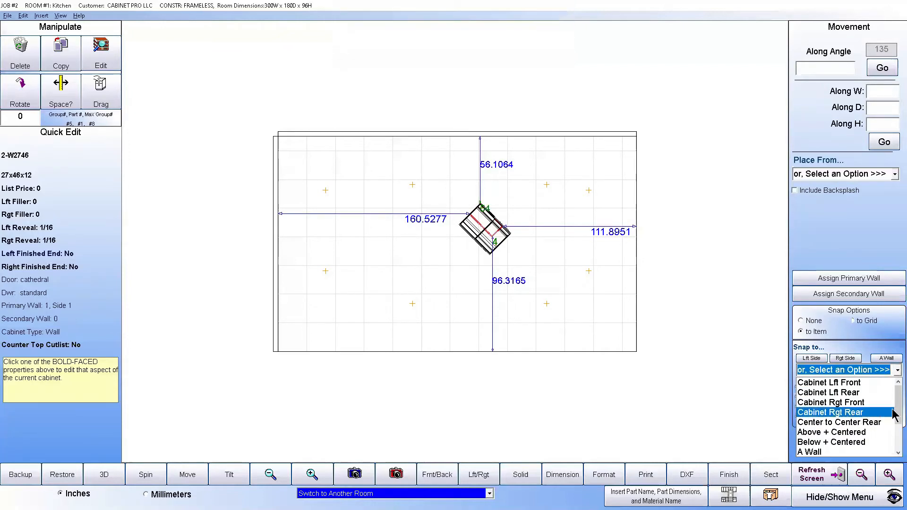
{"action": "left_click", "coordinate": [894, 415]}
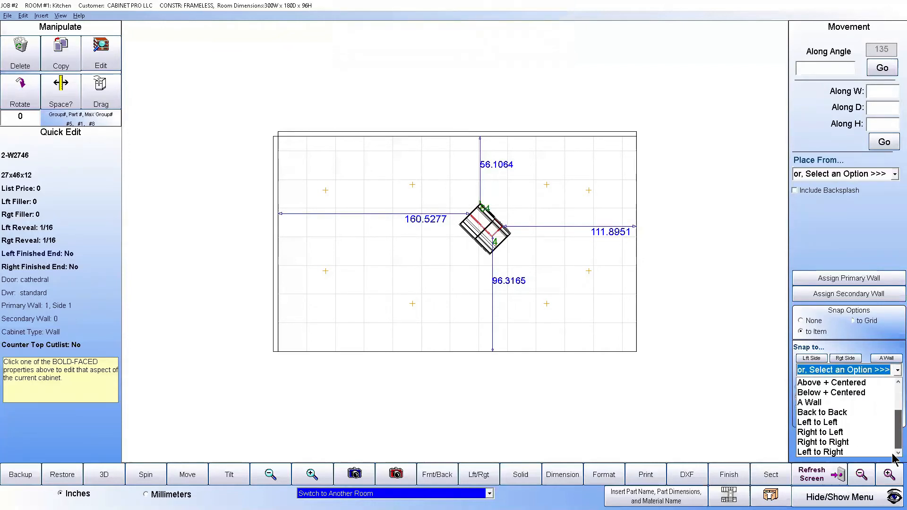
{"action": "left_click", "coordinate": [830, 443]}
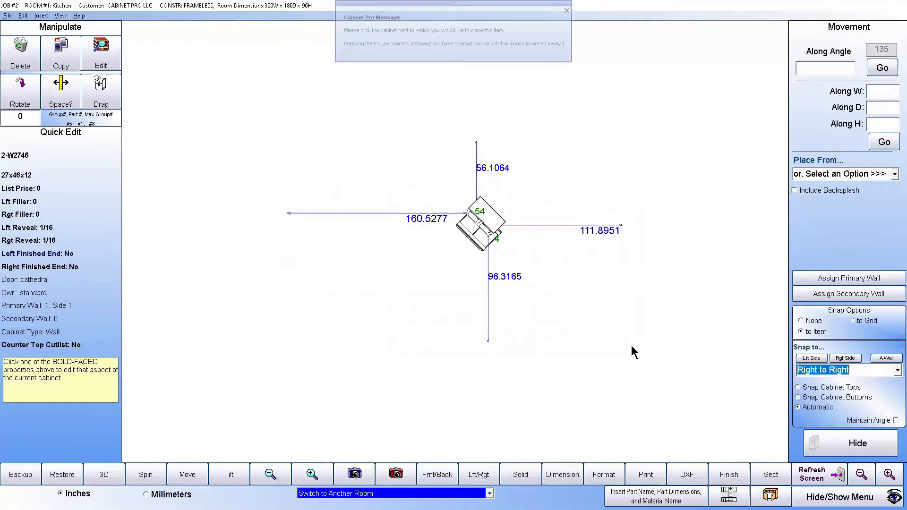
{"action": "left_click", "coordinate": [480, 246]}
{"action": "left_click", "coordinate": [852, 489]}
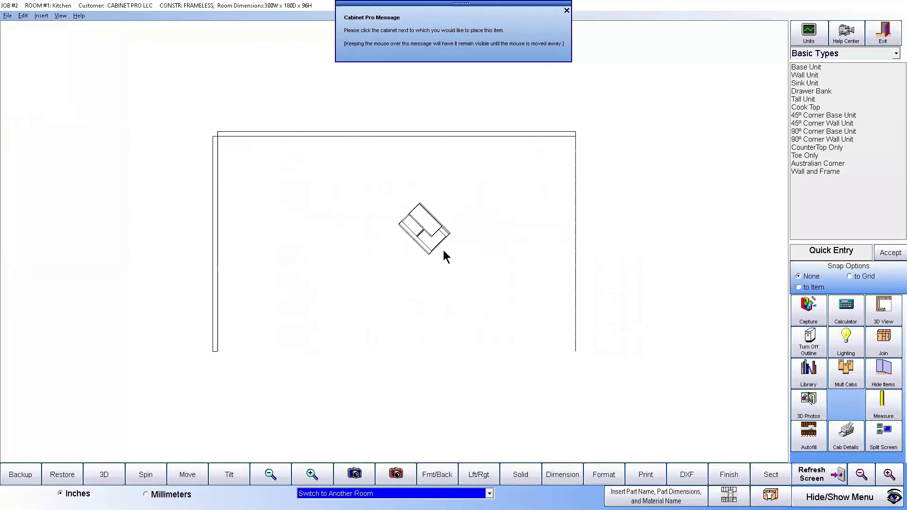
- Snap the wall cabinet to the angled base cabinet with Center to Center Rear
{"action": "left_click", "coordinate": [427, 223]}
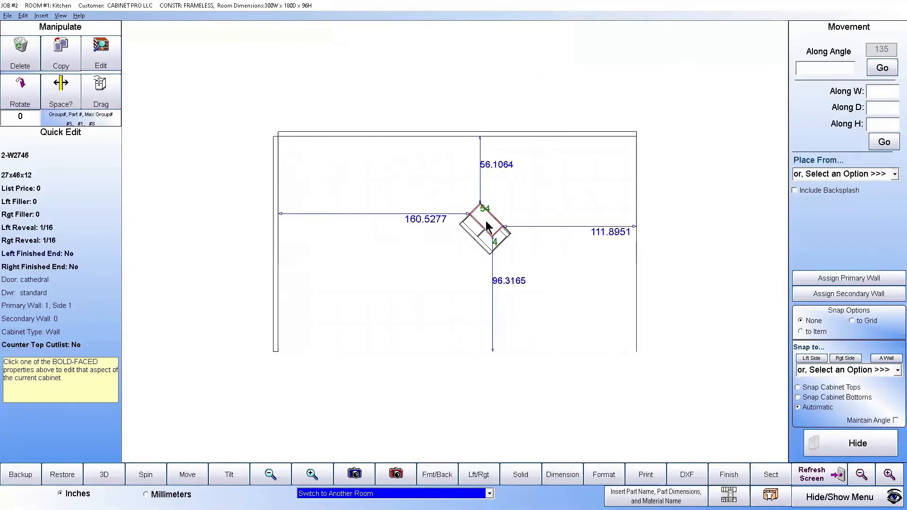
{"action": "left_click", "coordinate": [897, 371]}
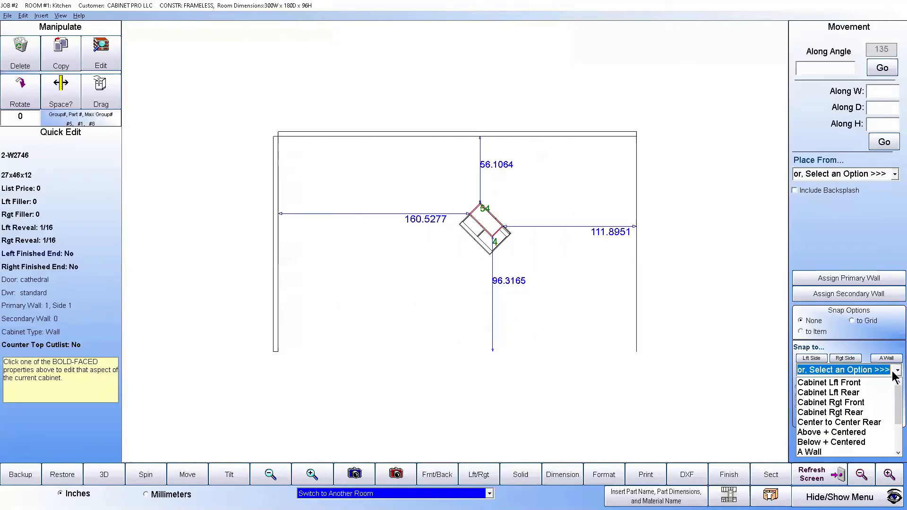
{"action": "left_click", "coordinate": [846, 423]}
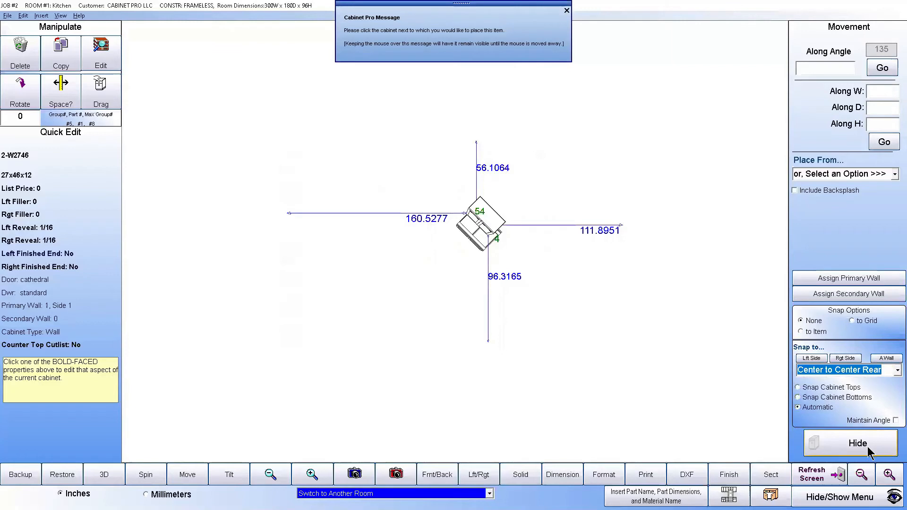
{"action": "left_click", "coordinate": [481, 242]}
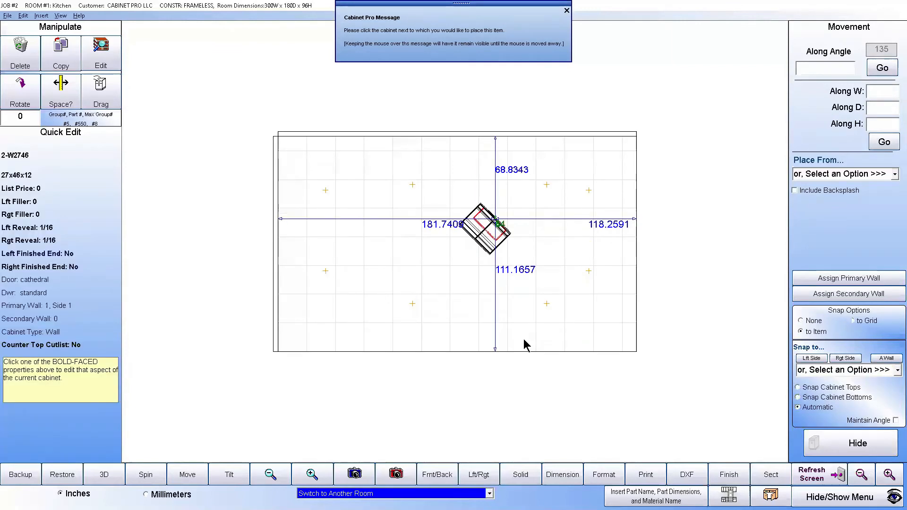
- Move the wall cabinet away from the base cabinet toward the open right-hand end of the room, and redraw the plan
{"action": "left_click", "coordinate": [226, 477]}
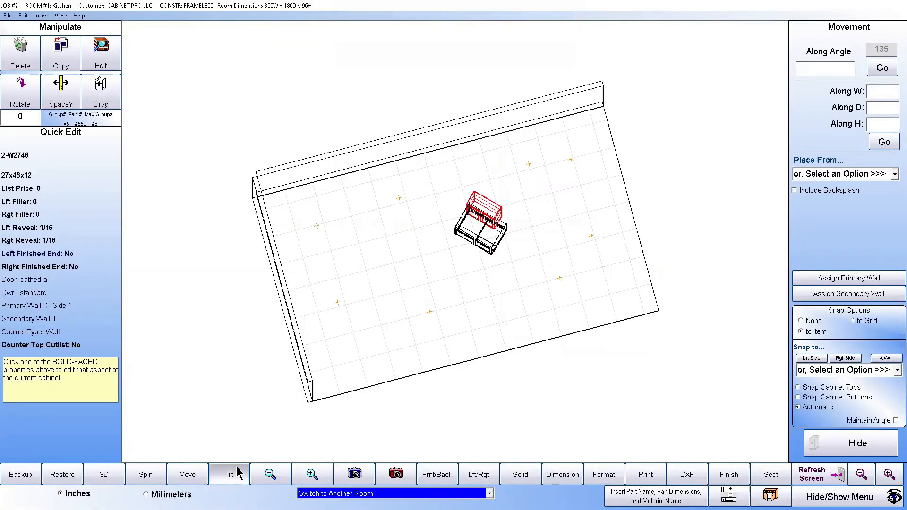
{"action": "left_click", "coordinate": [493, 206]}
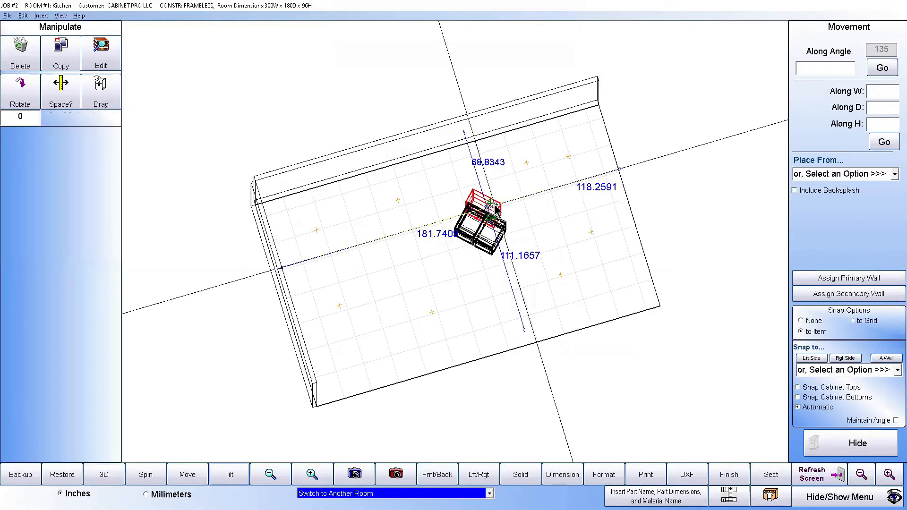
{"action": "left_click", "coordinate": [606, 233]}
{"action": "left_click", "coordinate": [805, 474]}
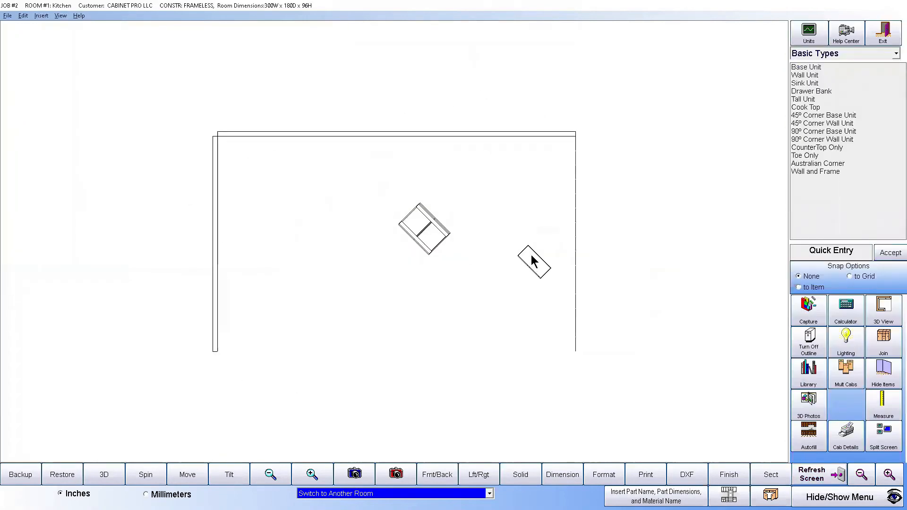
- Snap the wall cabinet near the right-hand end of the room to the angled base cabinet with Center to Center Rear
{"action": "left_click", "coordinate": [531, 254]}
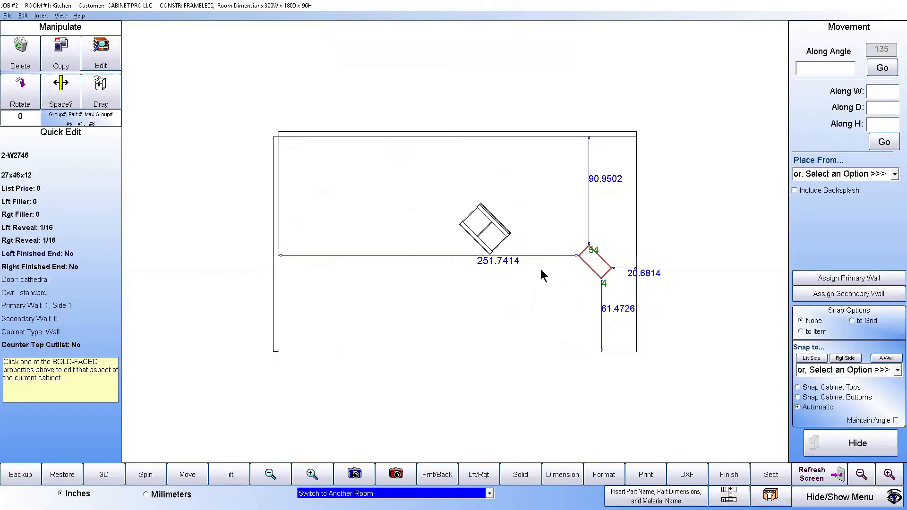
{"action": "left_click", "coordinate": [896, 371]}
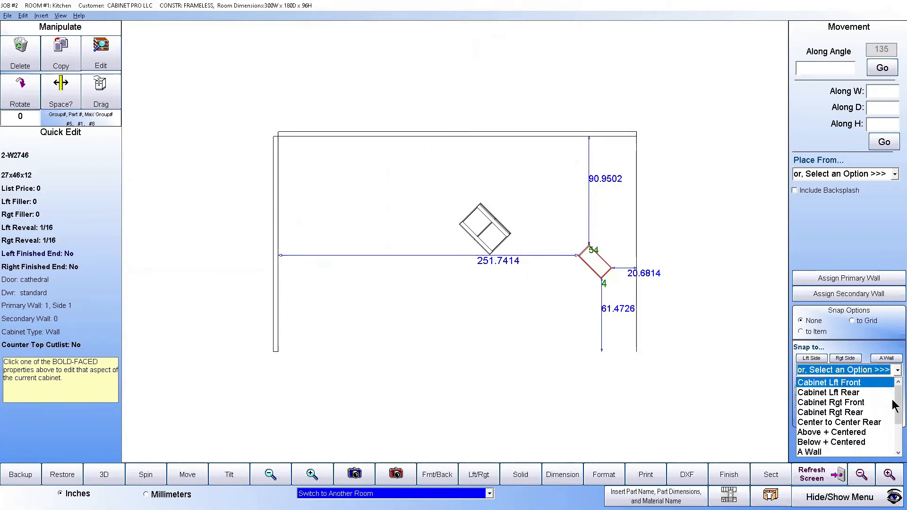
{"action": "left_click_drag", "start_coordinate": [896, 415], "coordinate": [895, 442]}
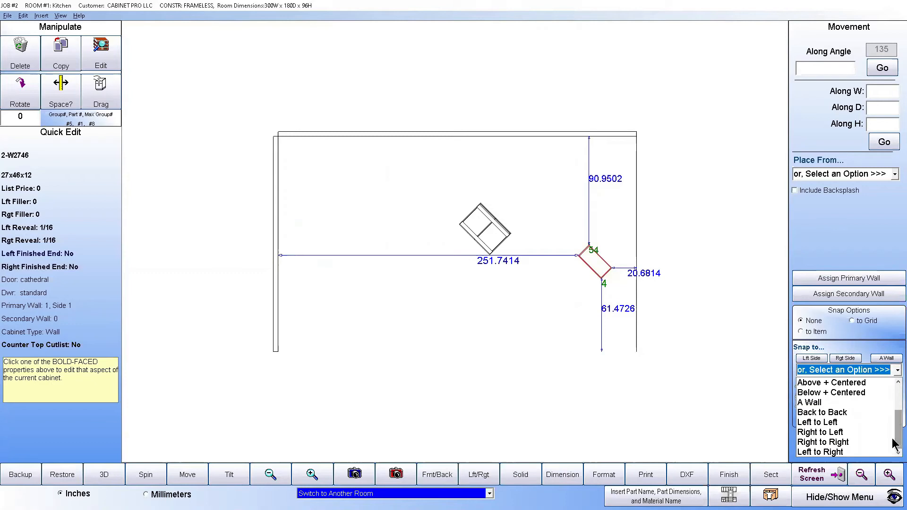
{"action": "left_click_drag", "start_coordinate": [894, 433], "coordinate": [894, 422]}
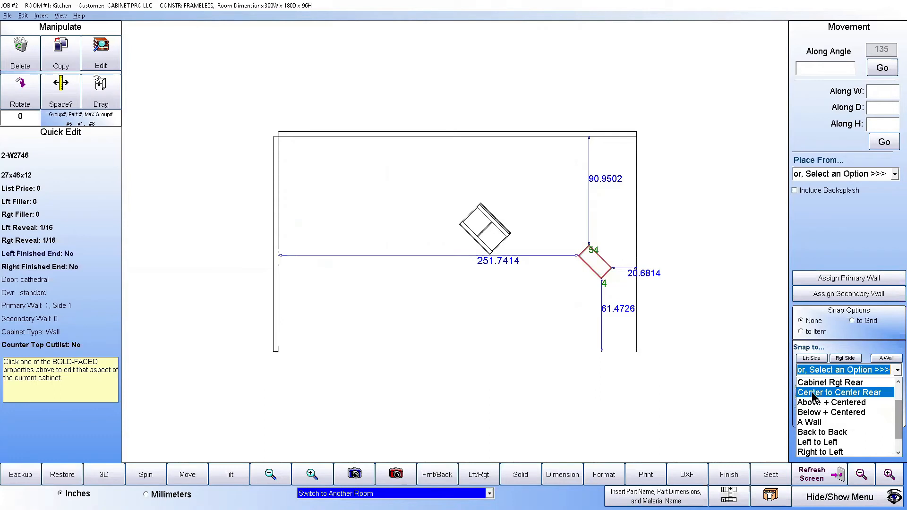
{"action": "left_click", "coordinate": [852, 393]}
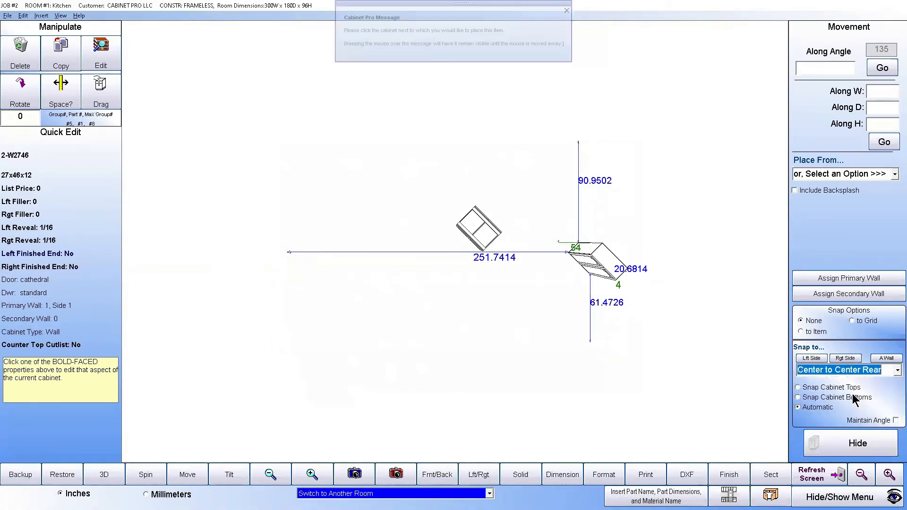
{"action": "left_click", "coordinate": [479, 223]}
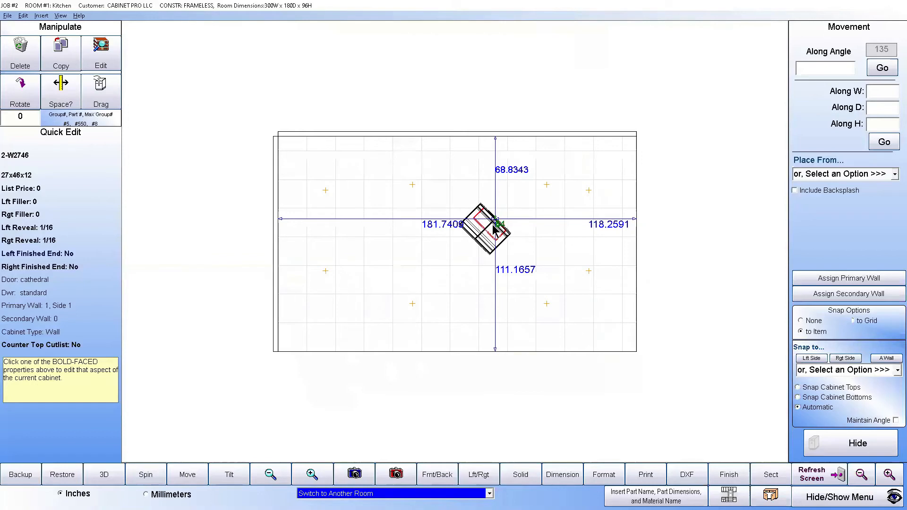
- Snap the wall cabinet to the angled base cabinet with Left to Right, and redraw the plan
{"action": "left_click", "coordinate": [895, 371]}
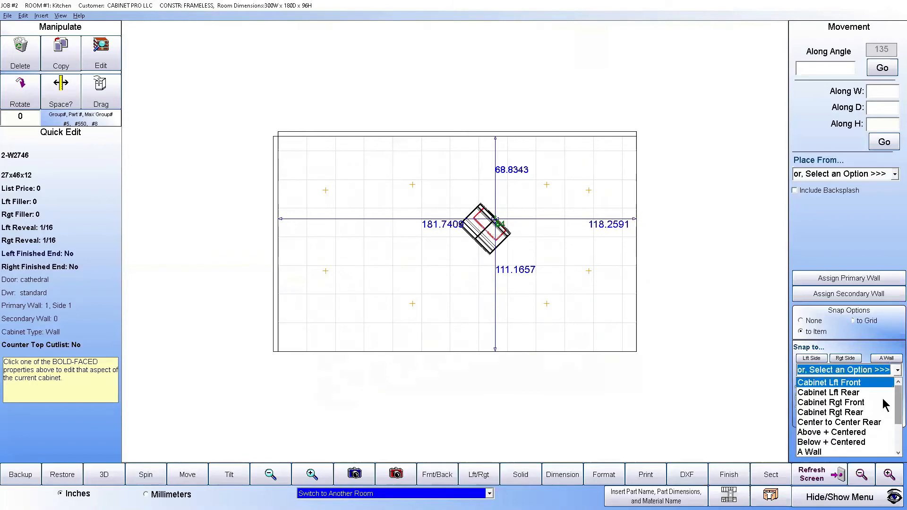
{"action": "scroll", "coordinate": [894, 446], "scroll_direction": "down", "scroll_amount": 1}
{"action": "scroll", "coordinate": [894, 446], "scroll_direction": "down", "scroll_amount": 1}
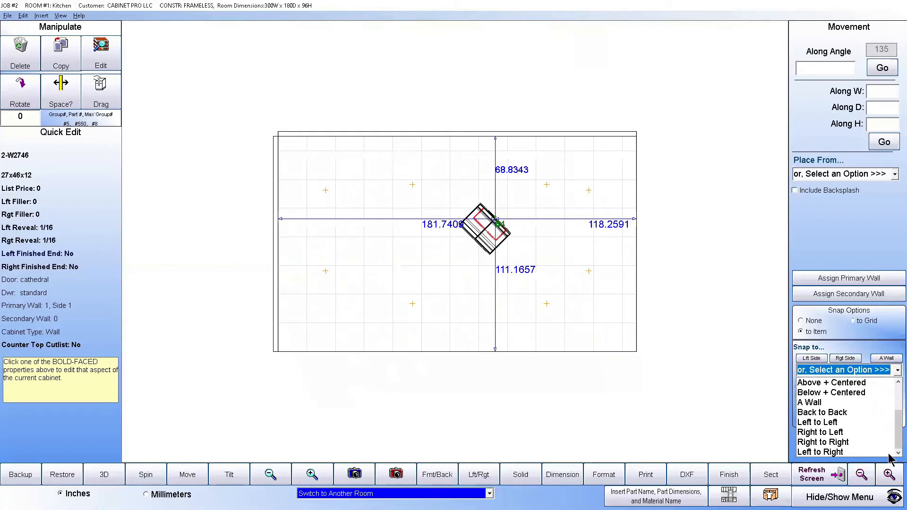
{"action": "left_click", "coordinate": [829, 452]}
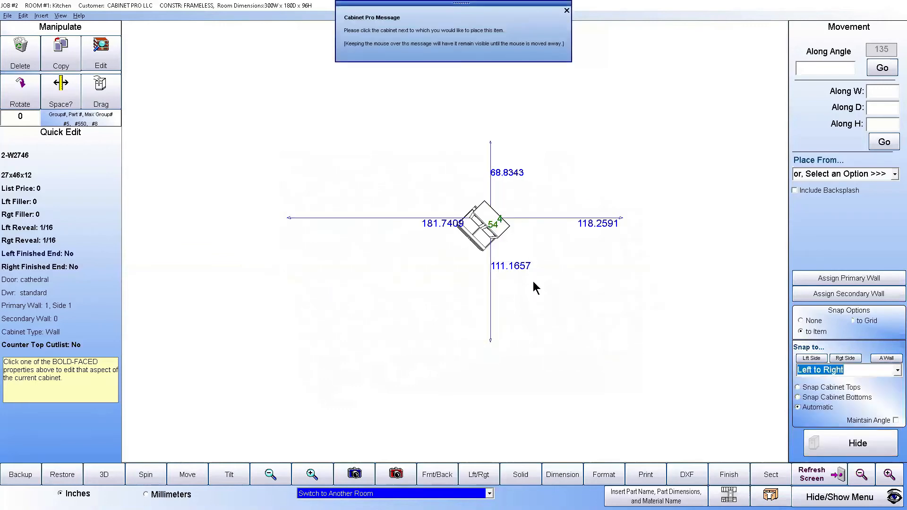
{"action": "left_click", "coordinate": [487, 248]}
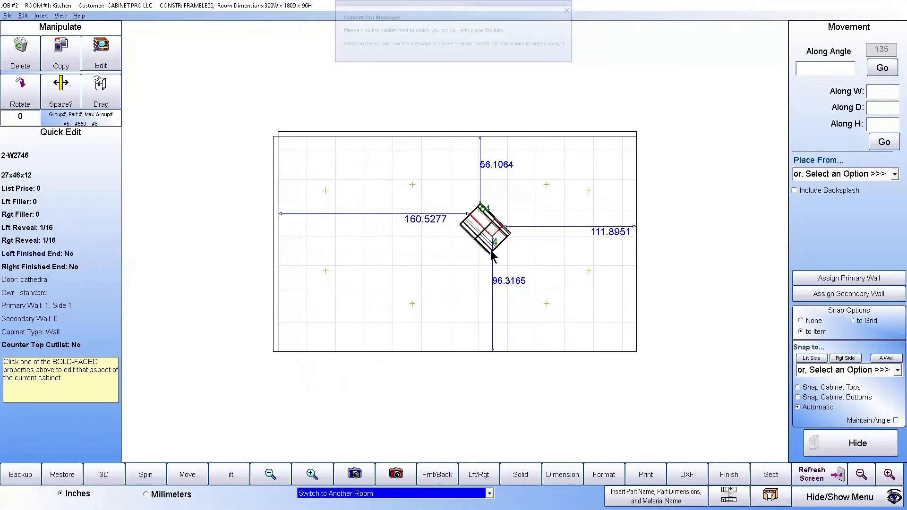
{"action": "left_click", "coordinate": [813, 477]}
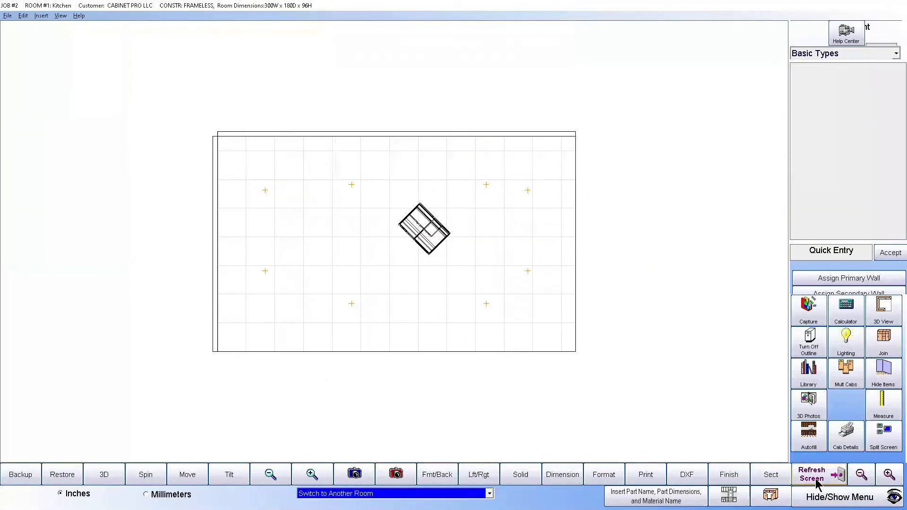
- Snap the wall cabinet to the angled base cabinet with Right to Left, and check its placement in a tilted view
{"action": "left_click", "coordinate": [436, 228]}
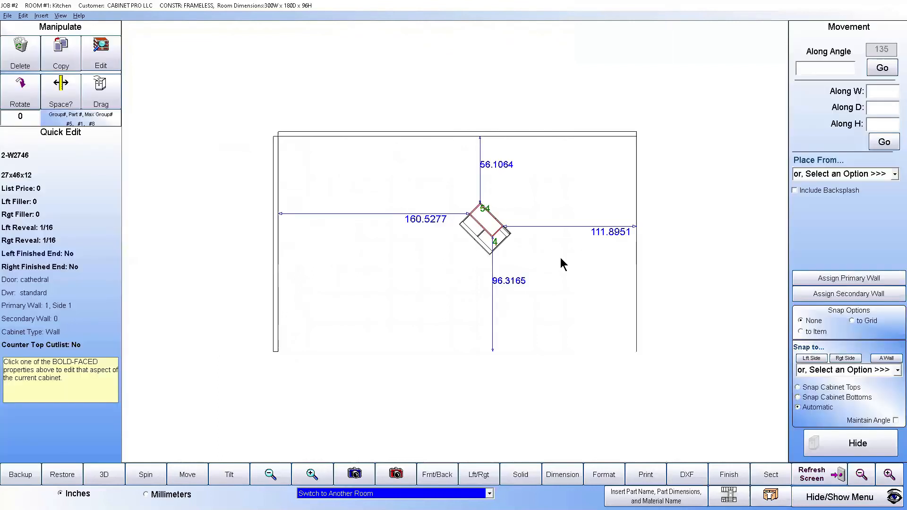
{"action": "left_click", "coordinate": [896, 370]}
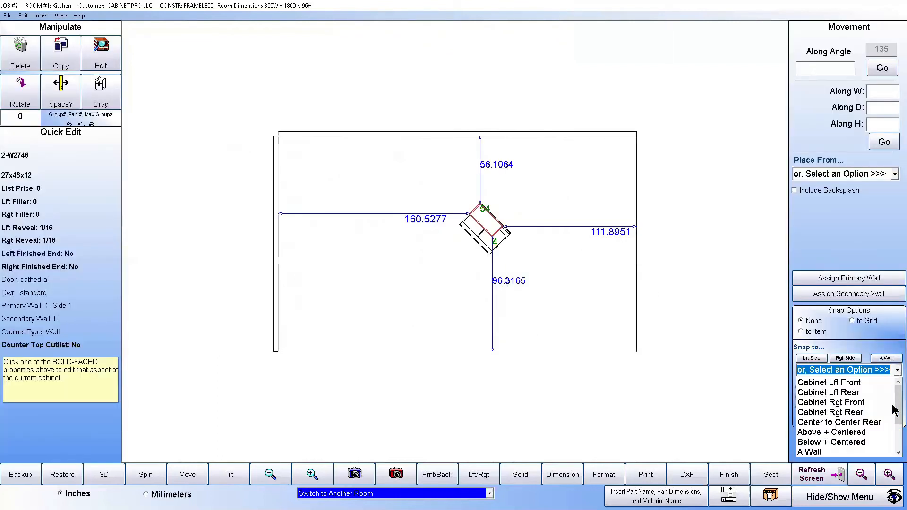
{"action": "scroll", "coordinate": [894, 409], "scroll_direction": "down", "scroll_amount": 2}
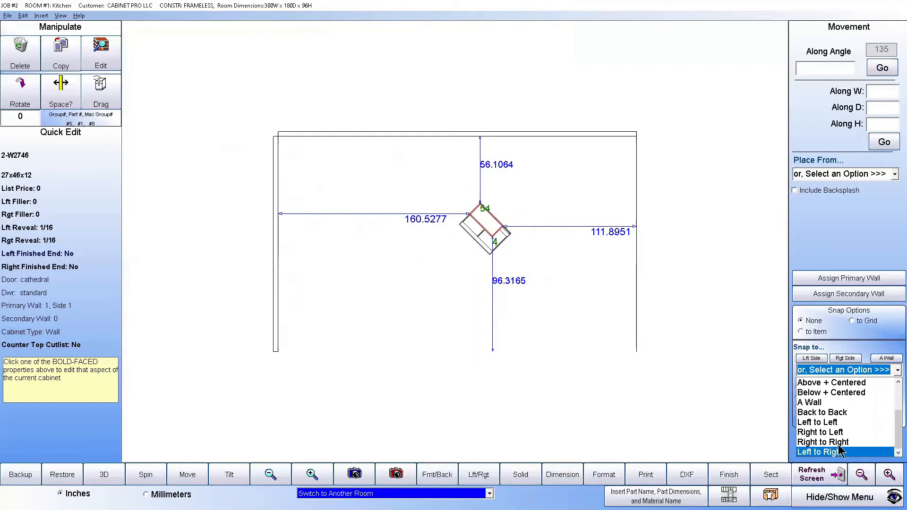
{"action": "left_click", "coordinate": [826, 433]}
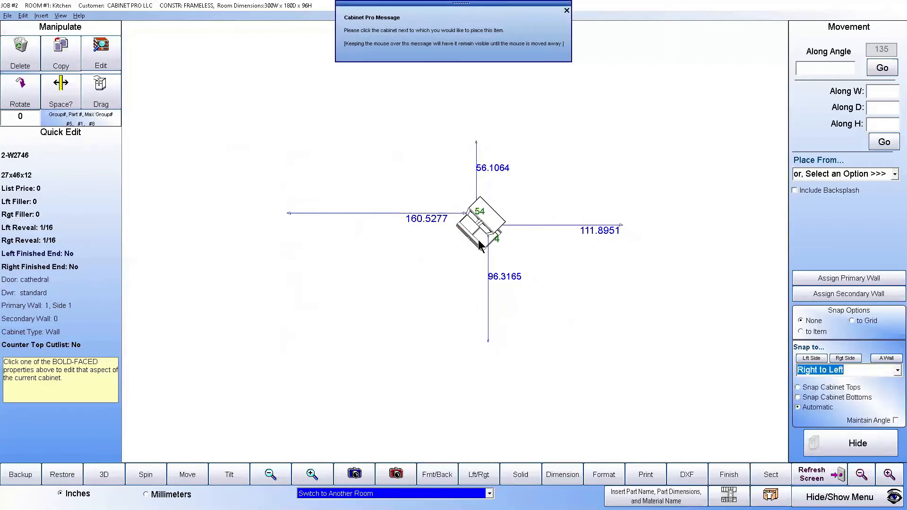
{"action": "left_click", "coordinate": [479, 244]}
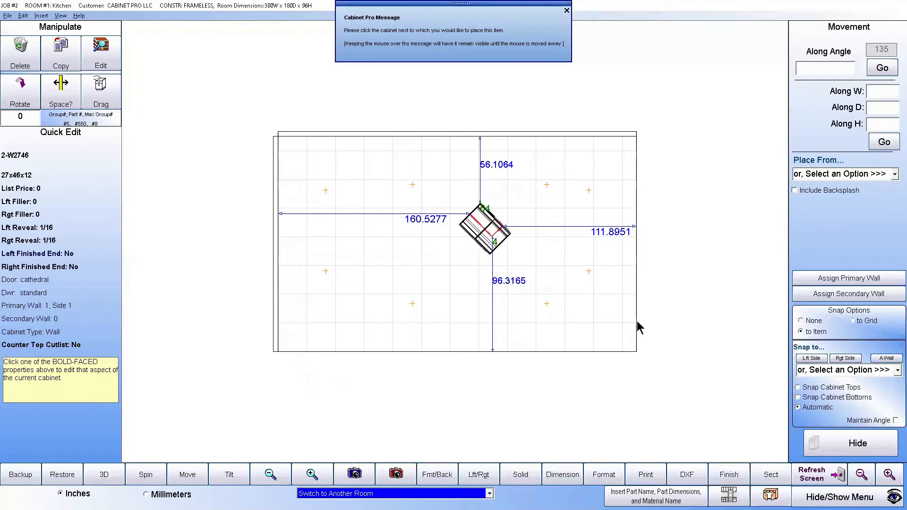
{"action": "left_click", "coordinate": [816, 475]}
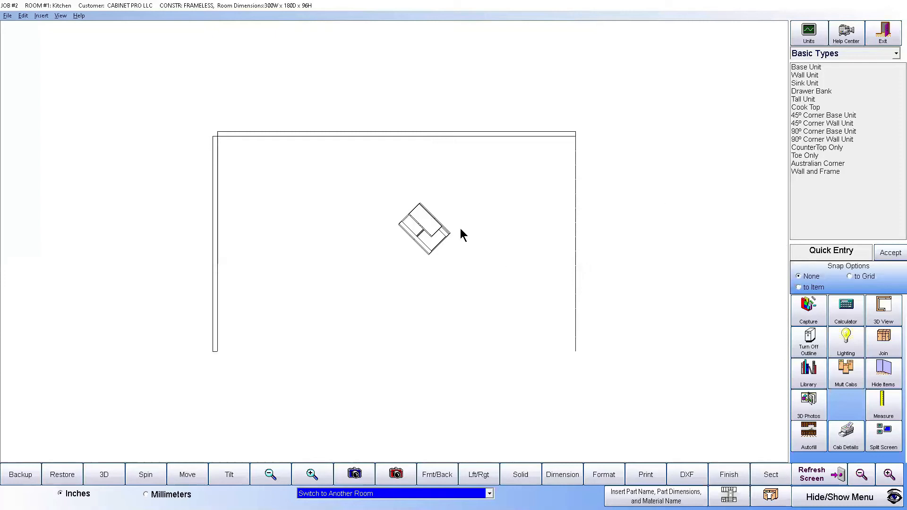
{"action": "left_click", "coordinate": [229, 475]}
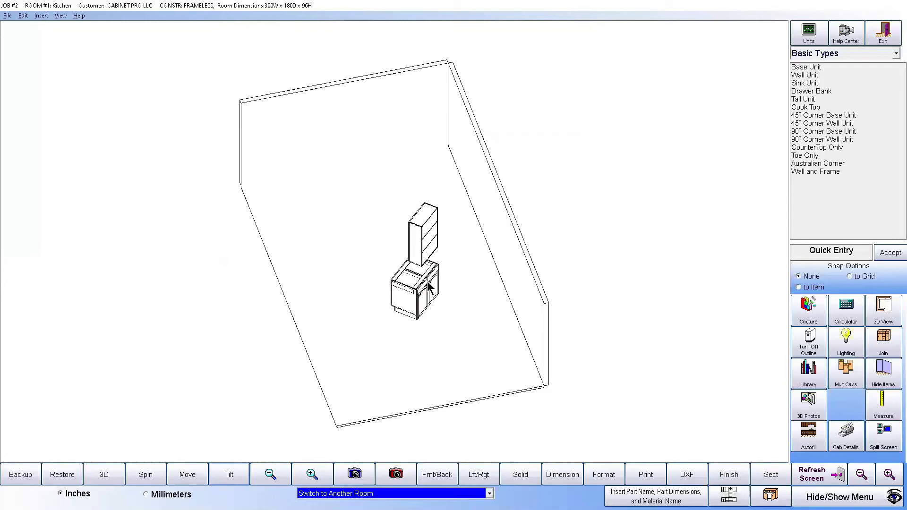
- Leave the floor plan and change the kitchen's construction method to FACE FRAME
{"action": "left_click", "coordinate": [882, 37]}
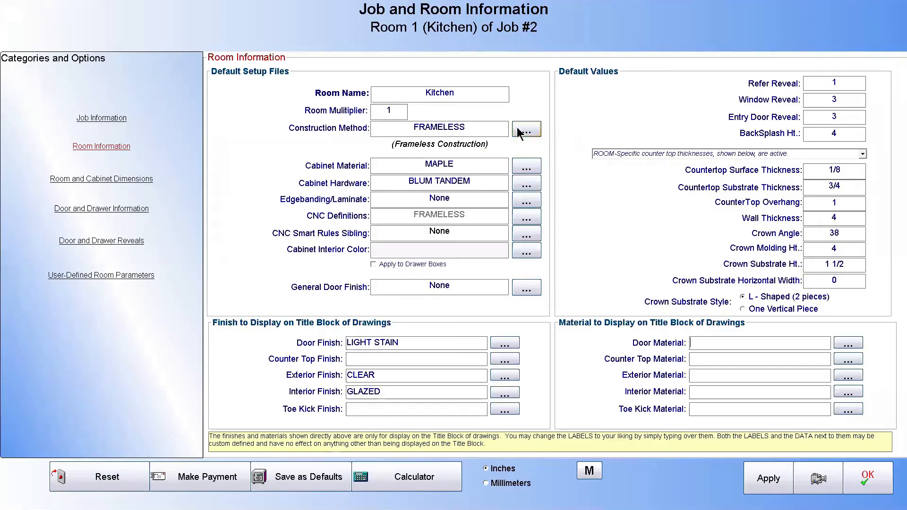
{"action": "left_click", "coordinate": [524, 129]}
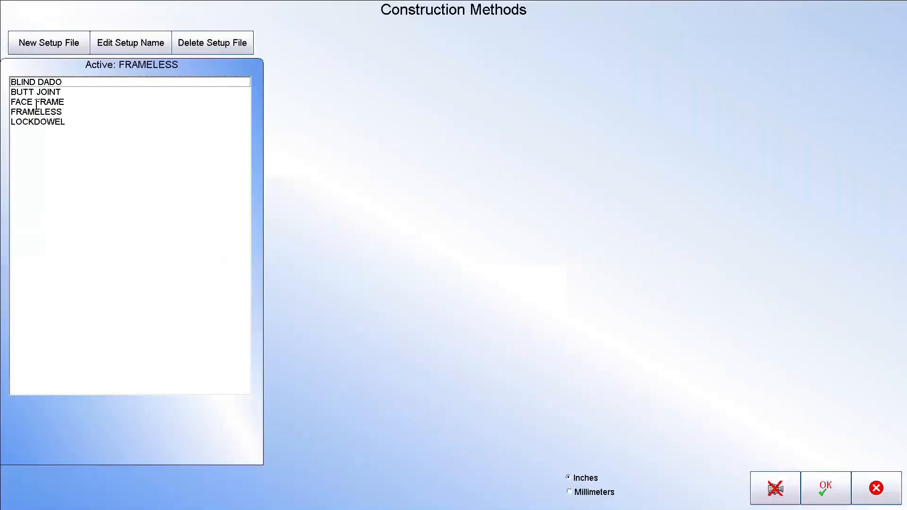
{"action": "left_click", "coordinate": [36, 102]}
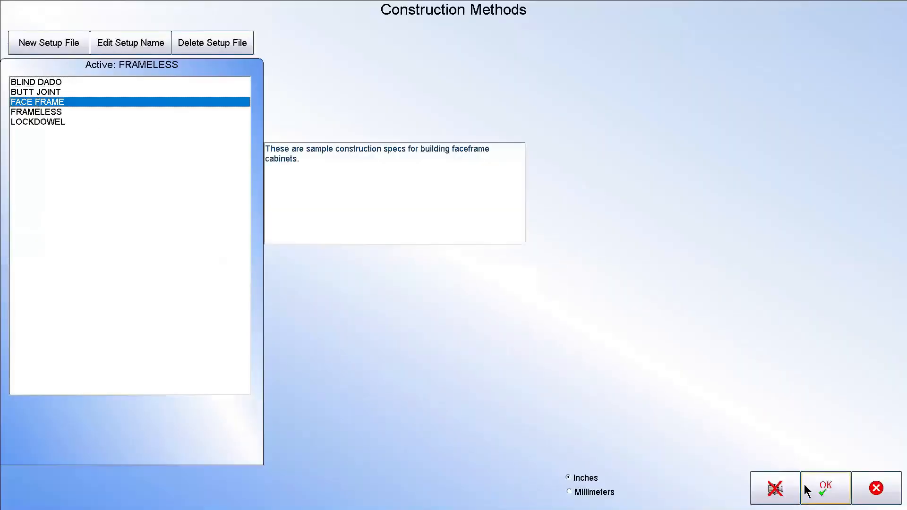
{"action": "left_click", "coordinate": [806, 488]}
{"action": "left_click", "coordinate": [886, 481]}
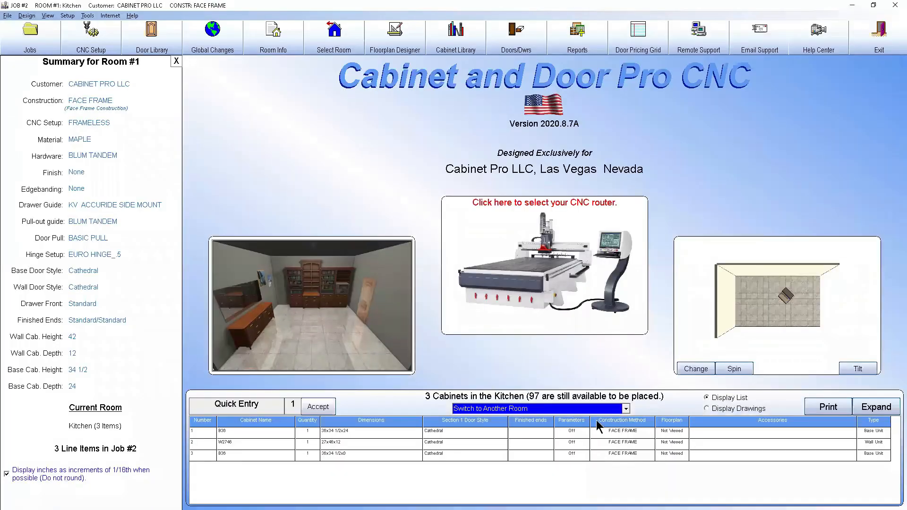
- Reopen the kitchen floor plan, add a base unit 70 inches wide and 24 inches deep, and open it for editing
{"action": "left_click", "coordinate": [740, 258]}
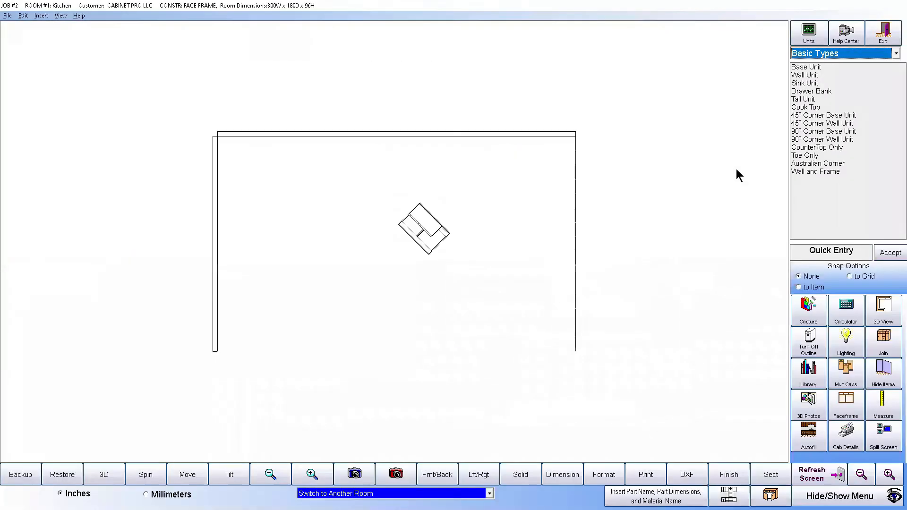
{"action": "double_click", "coordinate": [809, 67]}
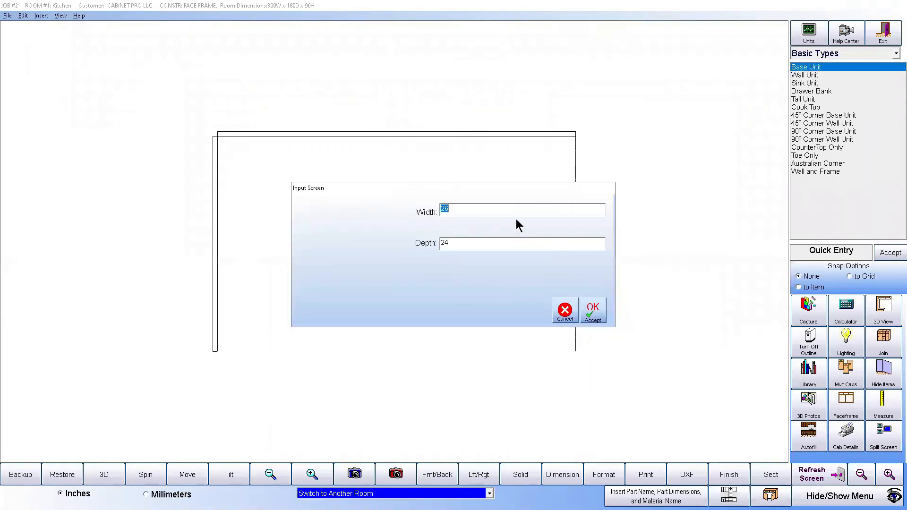
{"action": "type", "text": "70"}
{"action": "left_click", "coordinate": [592, 313]}
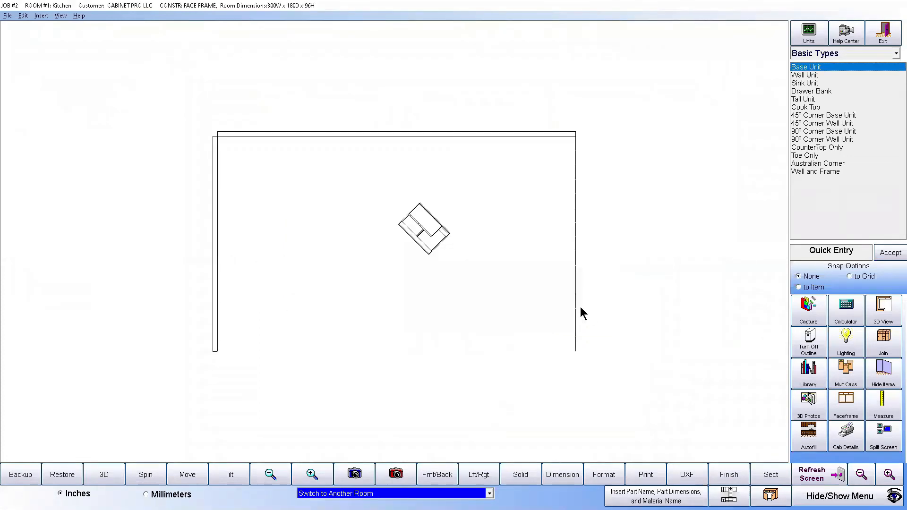
{"action": "left_click", "coordinate": [581, 308]}
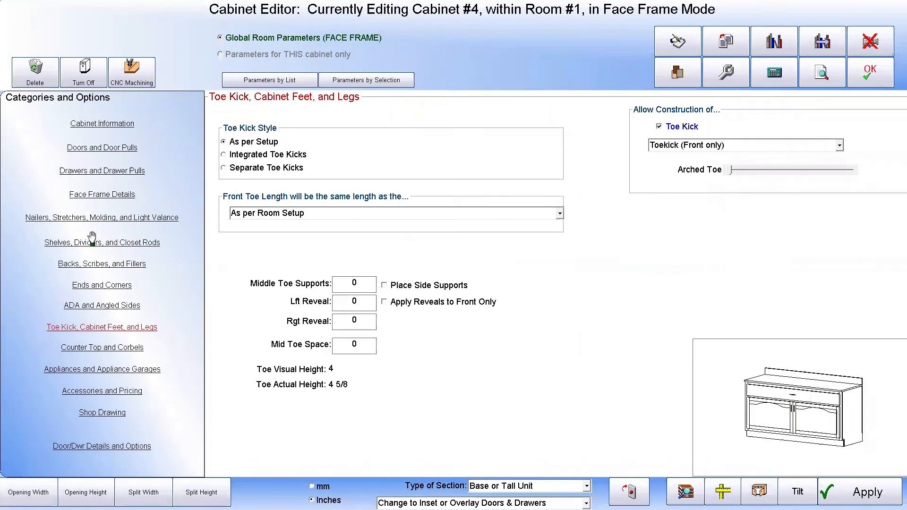
- Remove the back for the entire cabinet from the new base unit and apply the change
{"action": "left_click", "coordinate": [87, 264]}
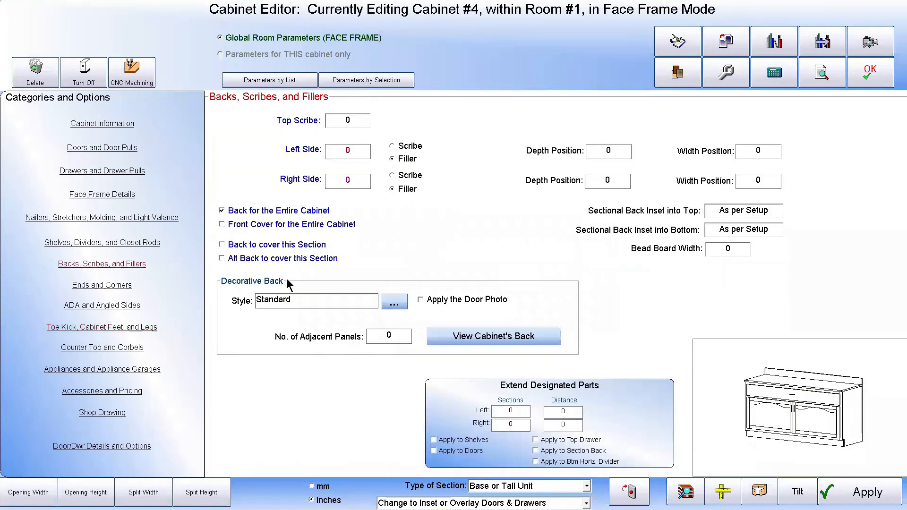
{"action": "left_click", "coordinate": [230, 213]}
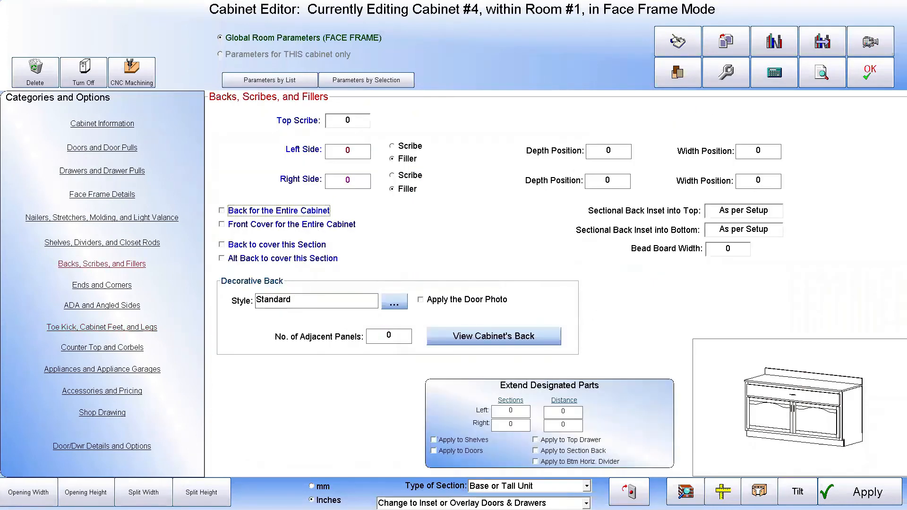
{"action": "left_click", "coordinate": [862, 493]}
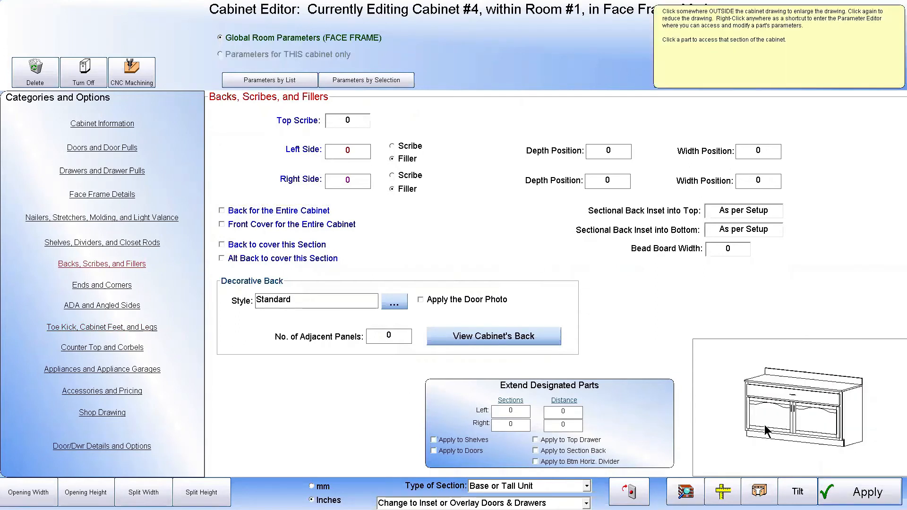
- Set the base unit's number of door openings to 4 after first trying 3, applying each change
{"action": "left_click", "coordinate": [99, 193]}
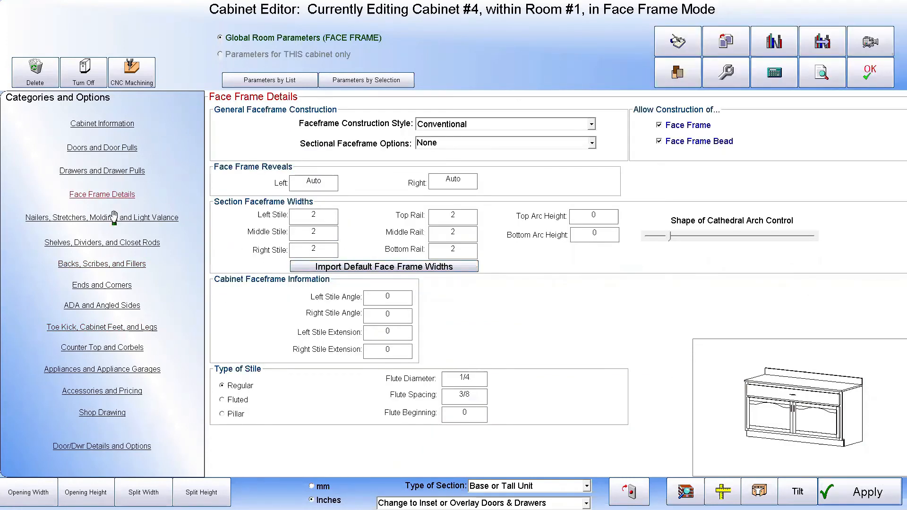
{"action": "left_click", "coordinate": [121, 147]}
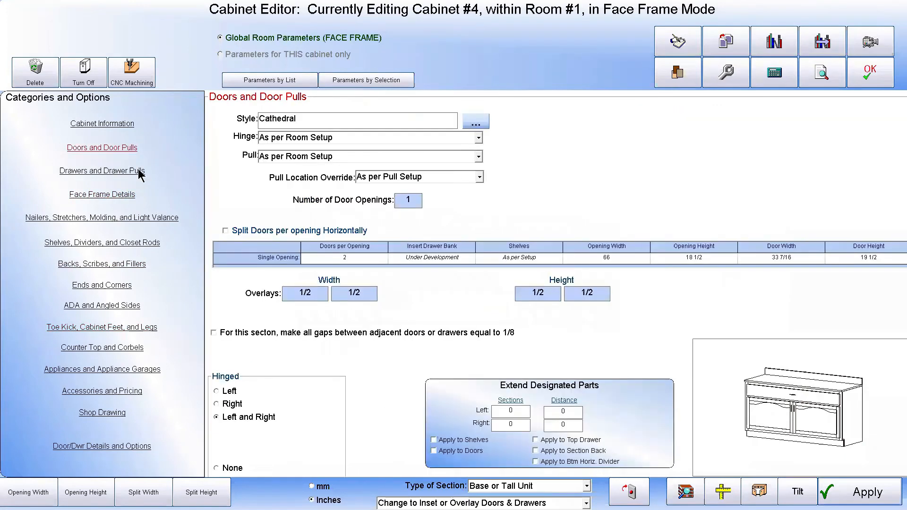
{"action": "left_click", "coordinate": [419, 199]}
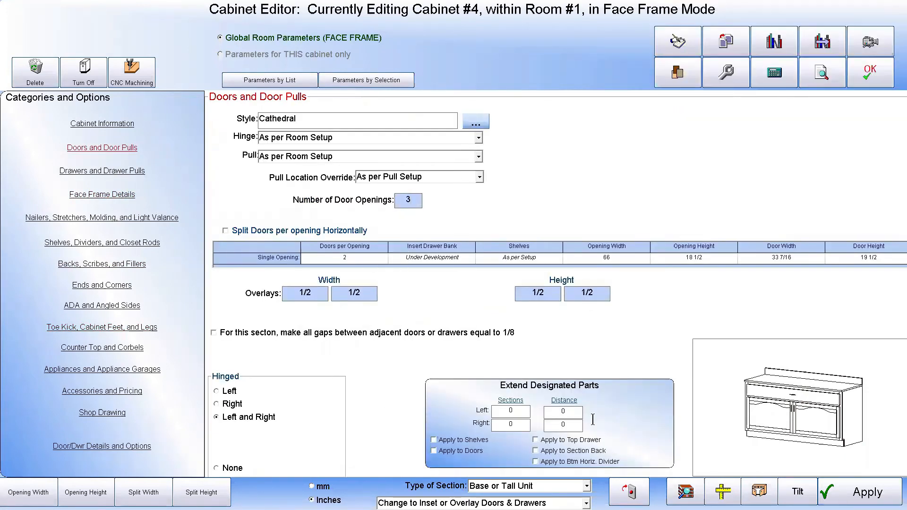
{"action": "left_click", "coordinate": [835, 491]}
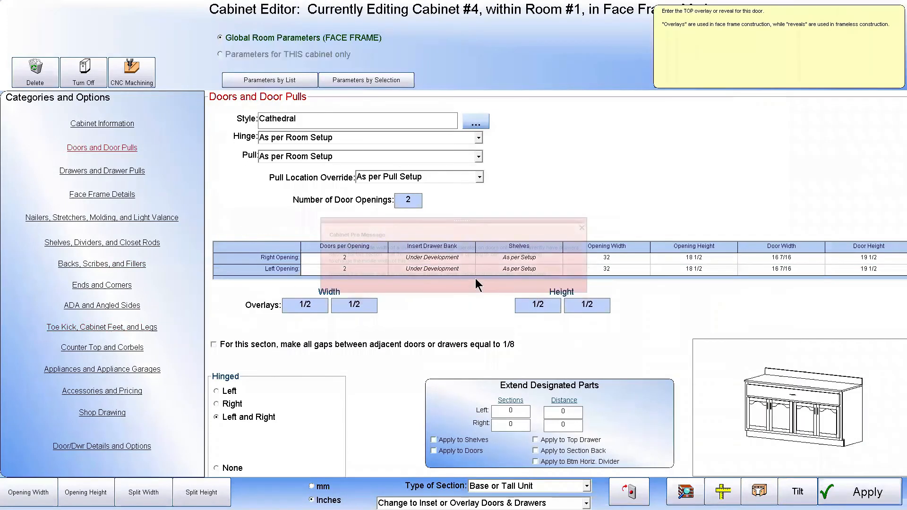
{"action": "left_click", "coordinate": [409, 201]}
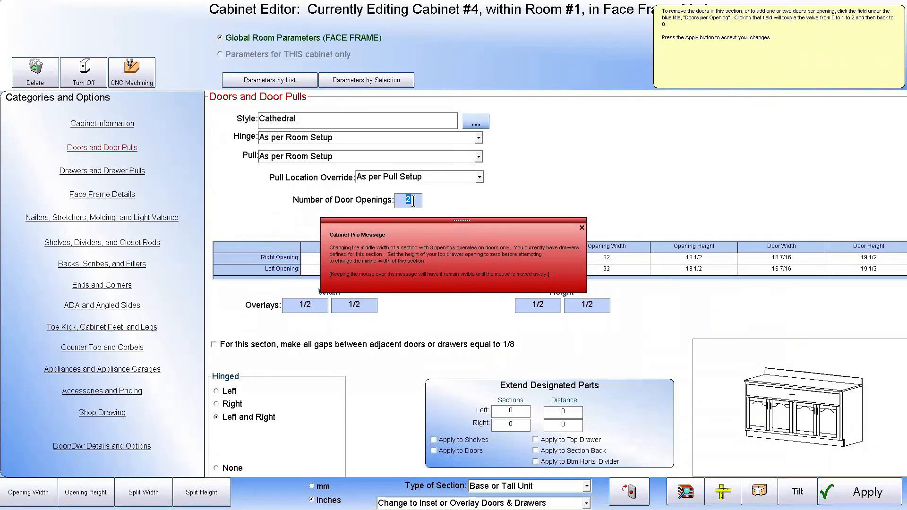
{"action": "left_click", "coordinate": [845, 491]}
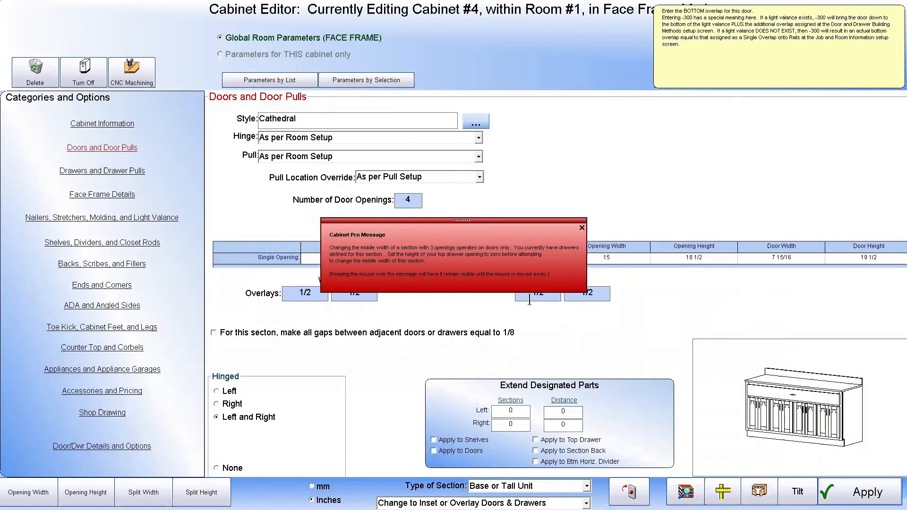
- Set the base unit's number of door openings to 2 and apply the change
{"action": "double_click", "coordinate": [414, 199]}
{"action": "type", "text": "2"}
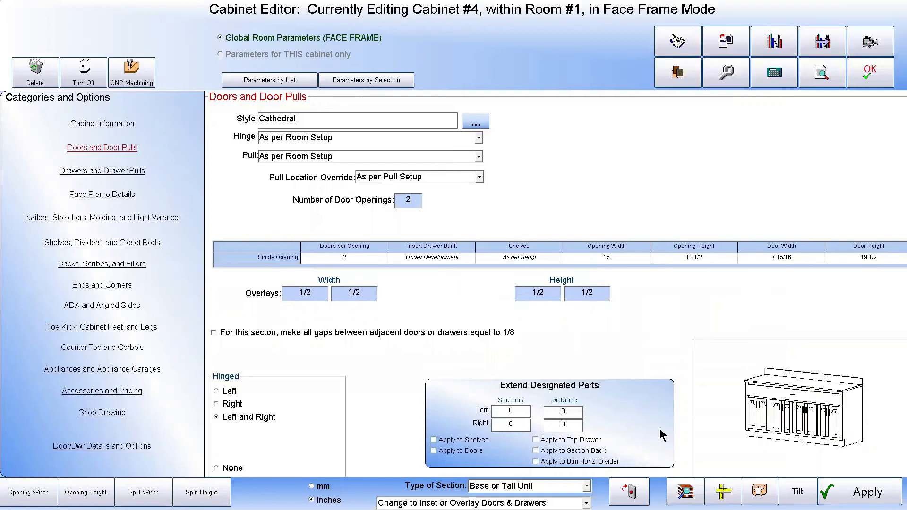
{"action": "left_click", "coordinate": [863, 497]}
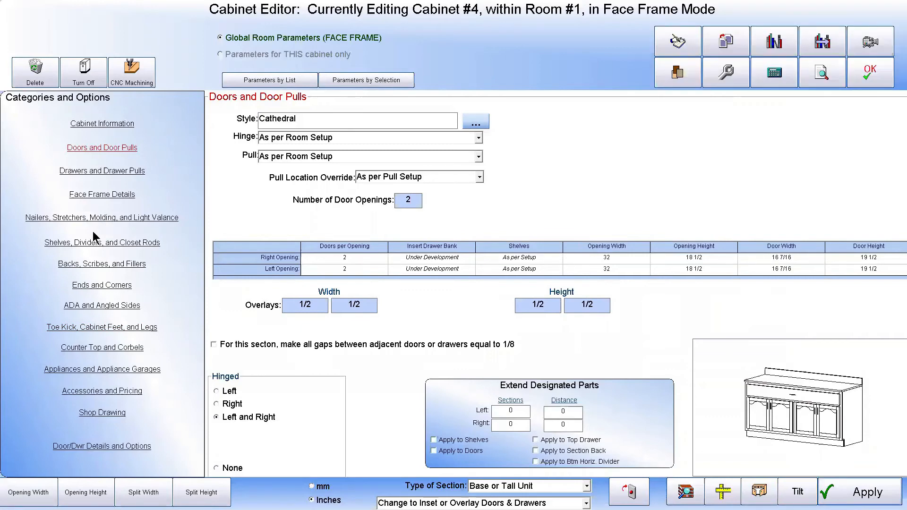
- Set the base unit's height to 60 inches and its top drawer opening height to 0, applying each change
{"action": "left_click", "coordinate": [110, 123]}
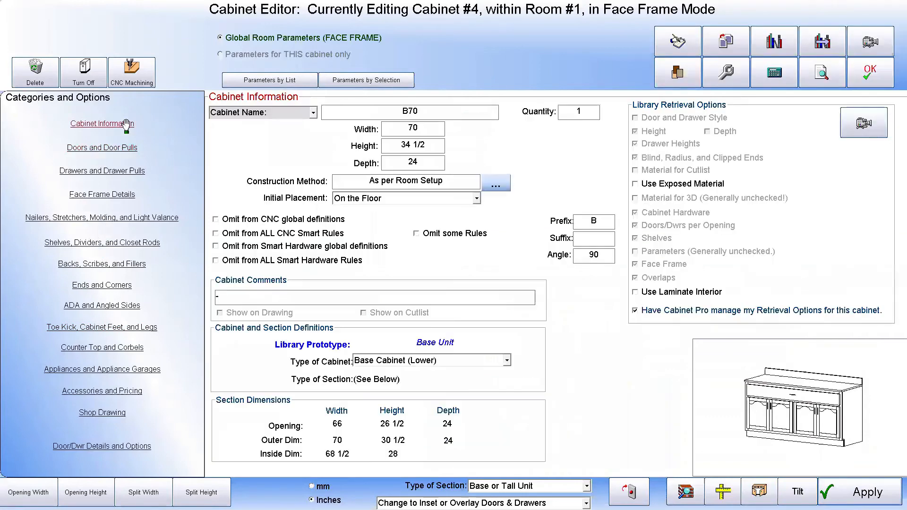
{"action": "left_click_drag", "start_coordinate": [428, 149], "coordinate": [292, 160]}
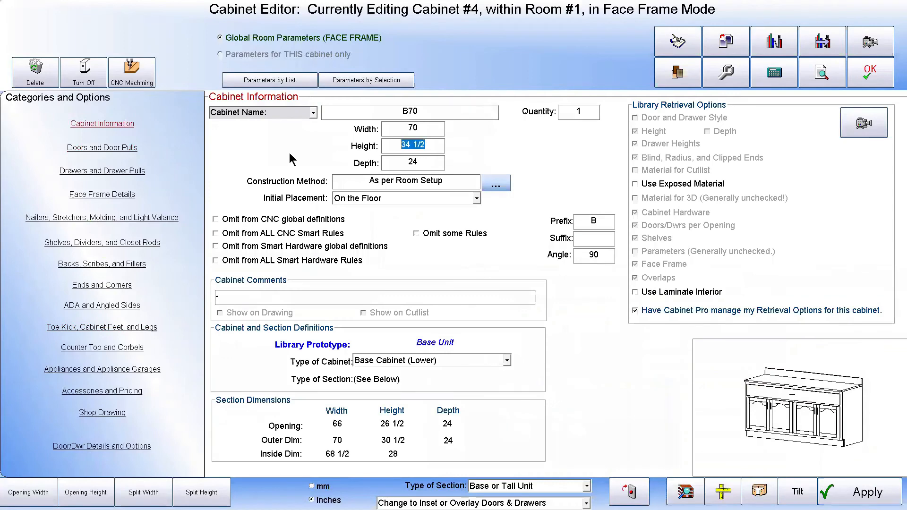
{"action": "type", "text": "60"}
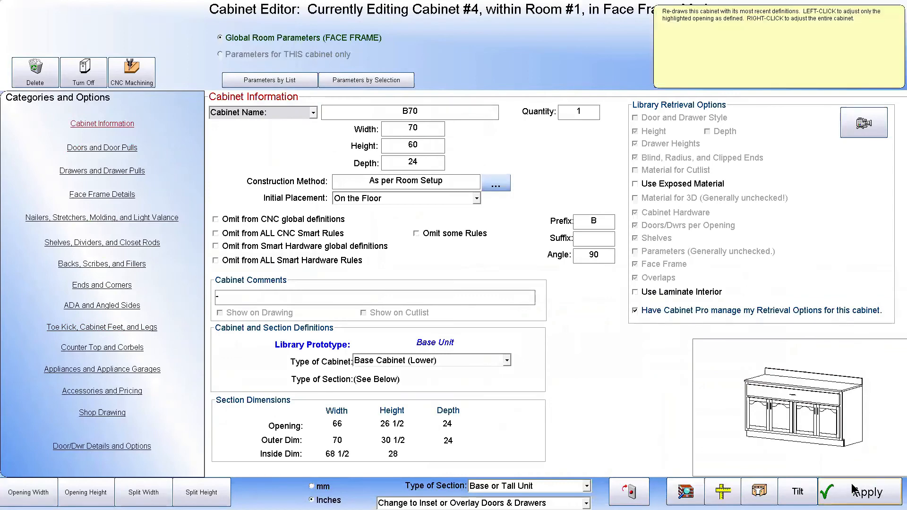
{"action": "left_click", "coordinate": [849, 491]}
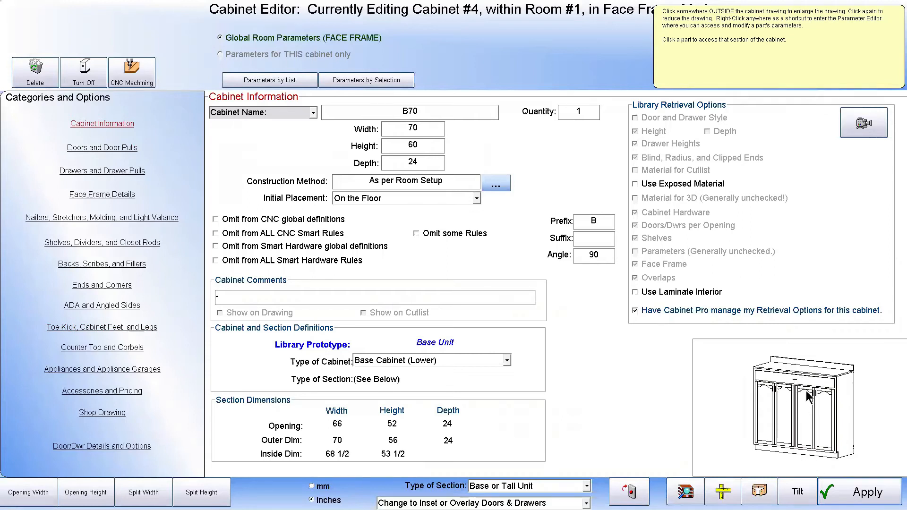
{"action": "left_click", "coordinate": [106, 172]}
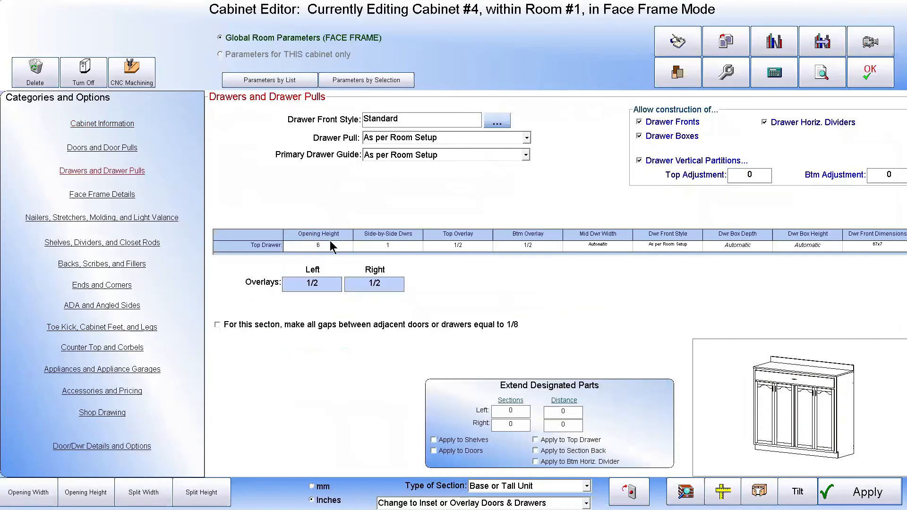
{"action": "left_click", "coordinate": [837, 482]}
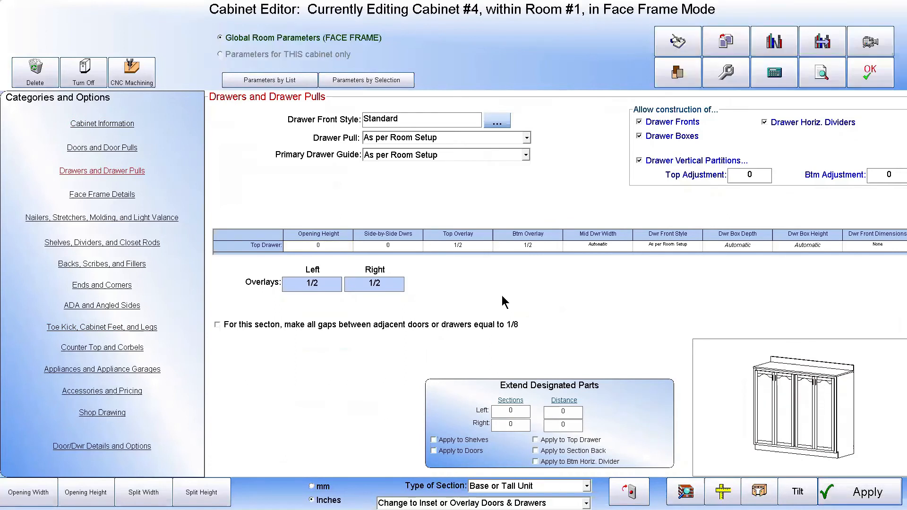
- Override the base unit's door pull location to Bottom of Door, apply it, and return to the floor plan
{"action": "left_click", "coordinate": [105, 148]}
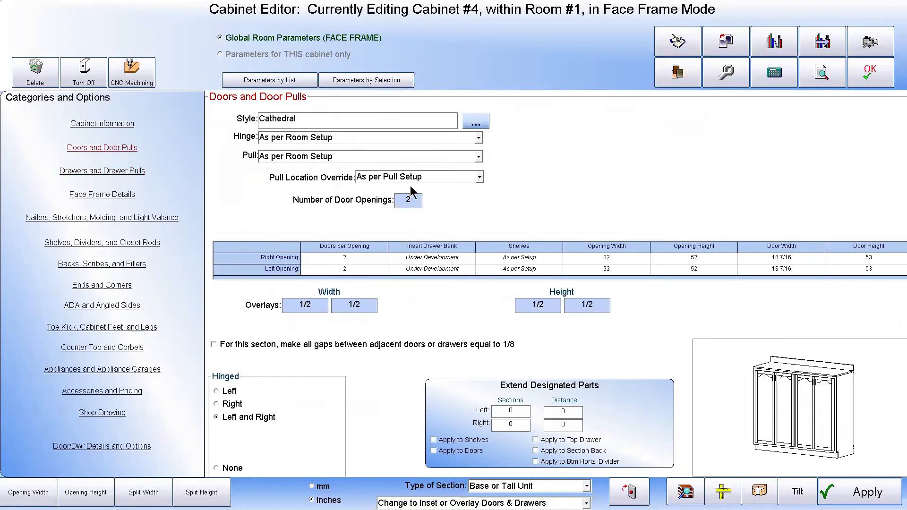
{"action": "left_click", "coordinate": [480, 178]}
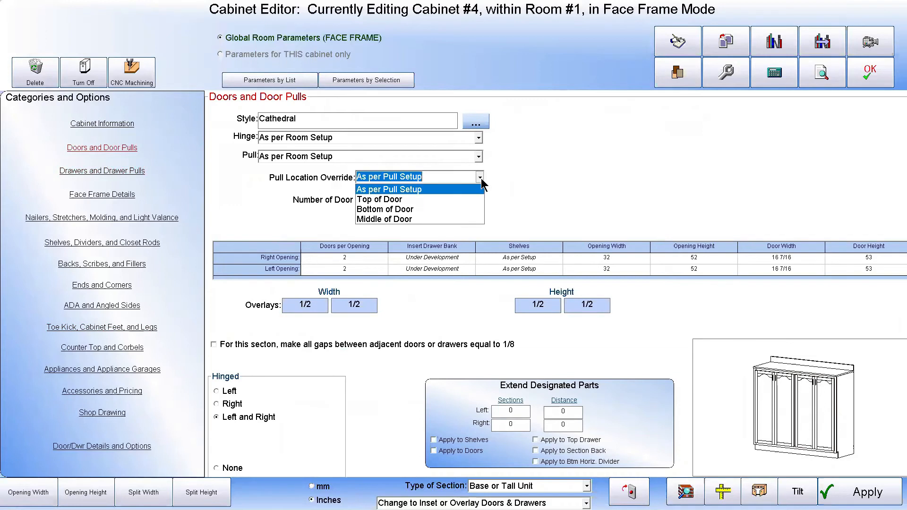
{"action": "left_click", "coordinate": [397, 209]}
{"action": "left_click", "coordinate": [869, 494]}
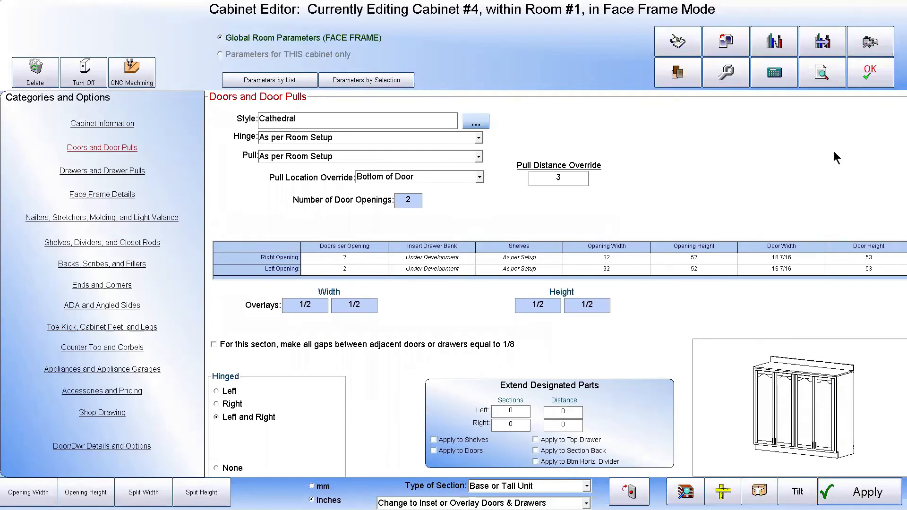
{"action": "mouse_move", "coordinate": [805, 492]}
{"action": "left_mouse_down"}
{"action": "mouse_move", "coordinate": [698, 493]}
{"action": "mouse_move", "coordinate": [707, 479]}
{"action": "mouse_move", "coordinate": [798, 494]}
{"action": "mouse_move", "coordinate": [714, 497]}
{"action": "mouse_move", "coordinate": [785, 490]}
{"action": "left_mouse_up"}
{"action": "left_click", "coordinate": [870, 76]}
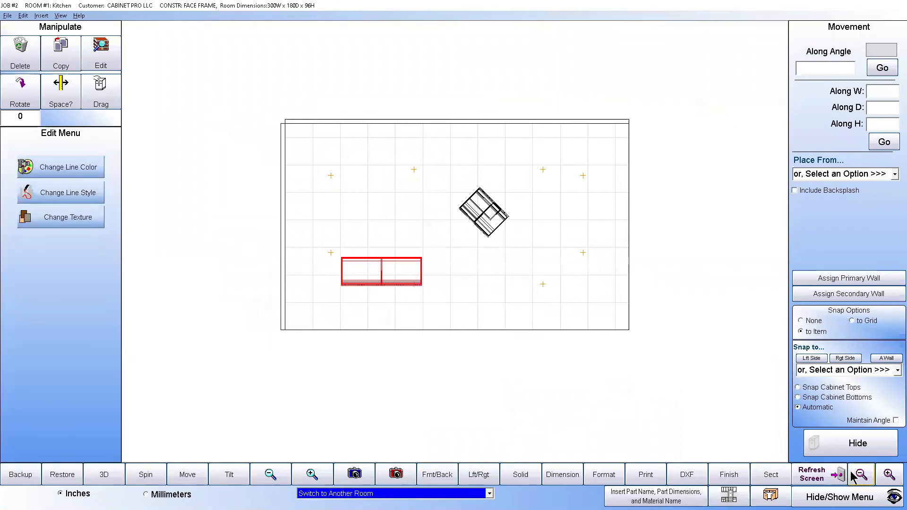
- Move the 70-inch base unit to the open front edge of the room, below the angled cabinets, and refresh the plan
{"action": "left_click", "coordinate": [813, 474]}
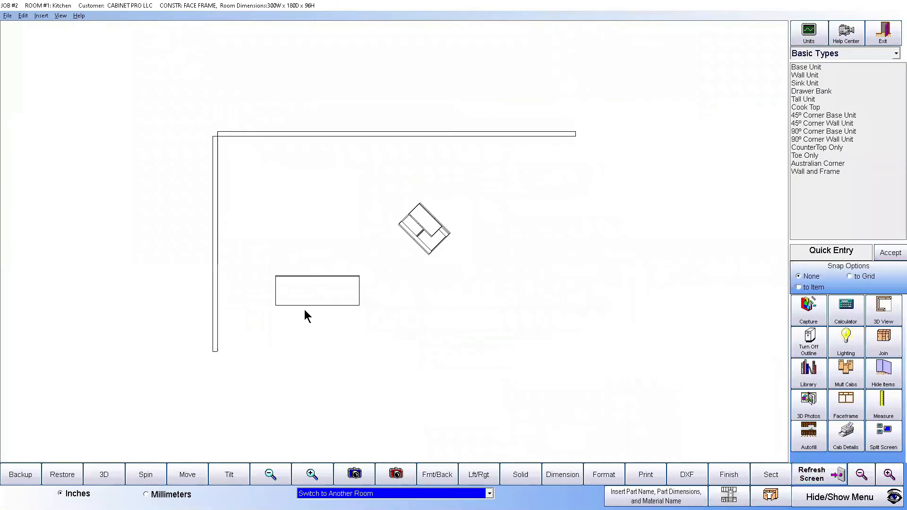
{"action": "left_click", "coordinate": [340, 296]}
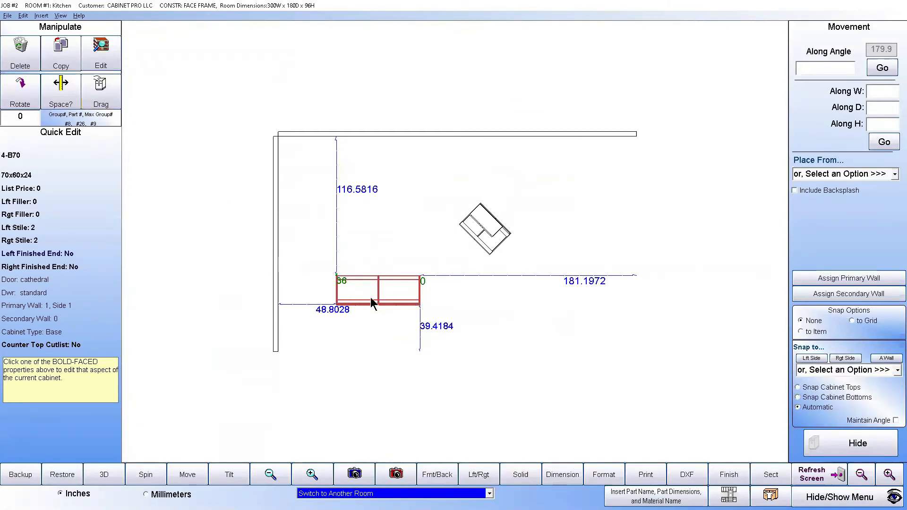
{"action": "left_click", "coordinate": [100, 92]}
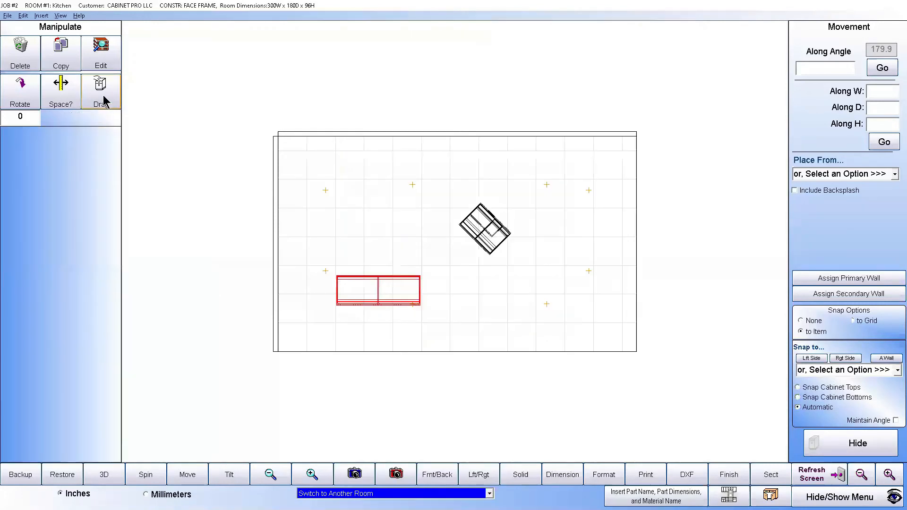
{"action": "left_click", "coordinate": [419, 276]}
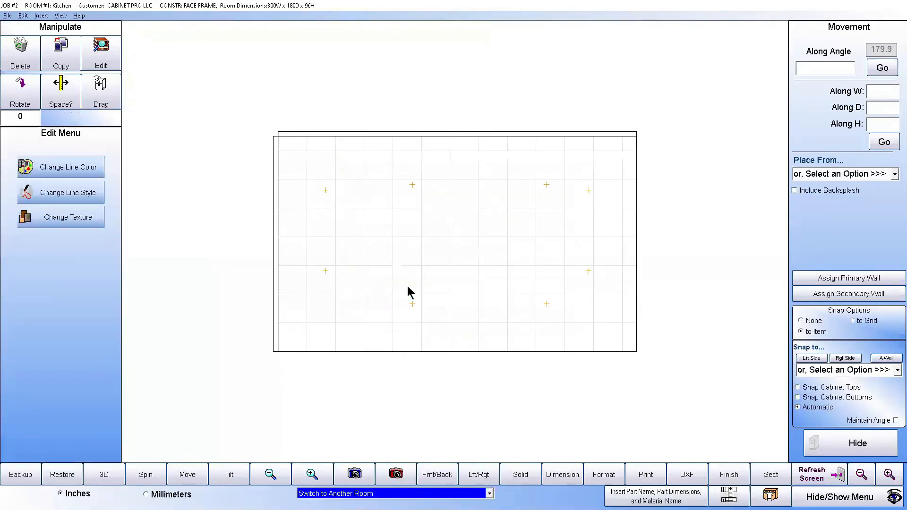
{"action": "left_click", "coordinate": [560, 313]}
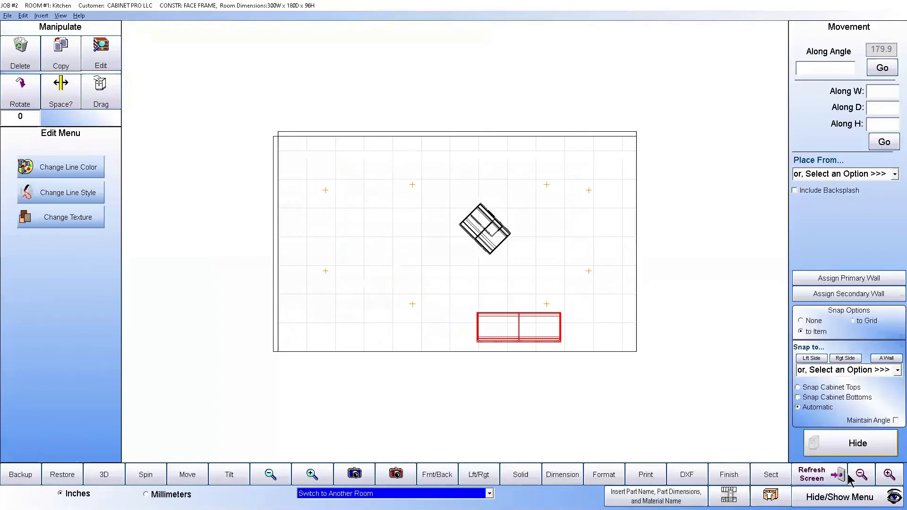
{"action": "left_click", "coordinate": [828, 481]}
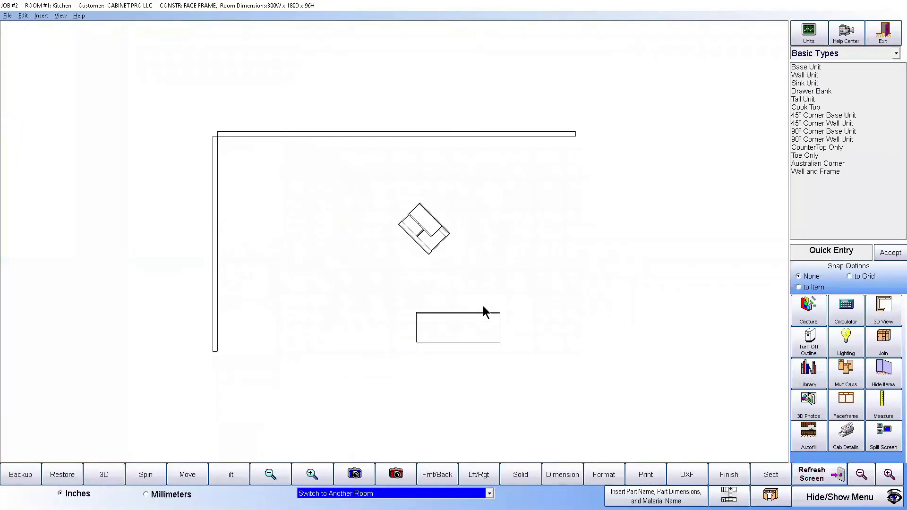
{"action": "left_click", "coordinate": [469, 327]}
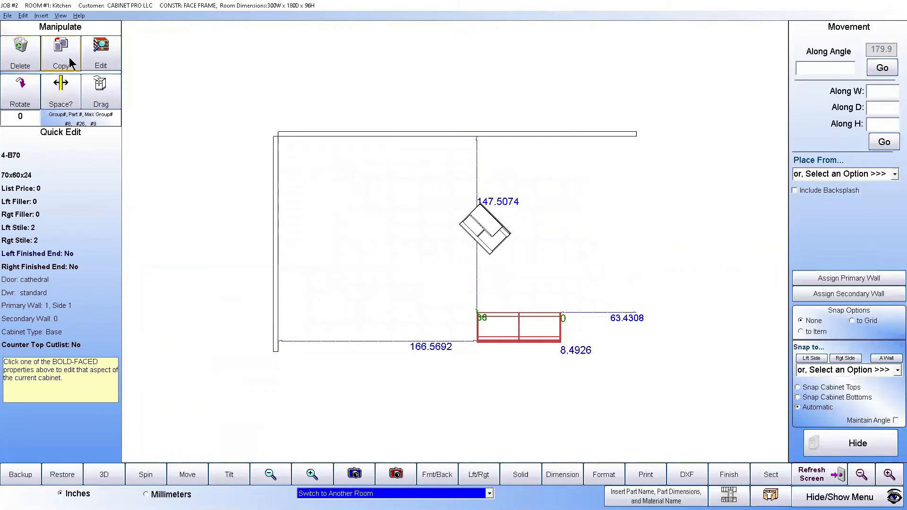
{"action": "left_click", "coordinate": [90, 60]}
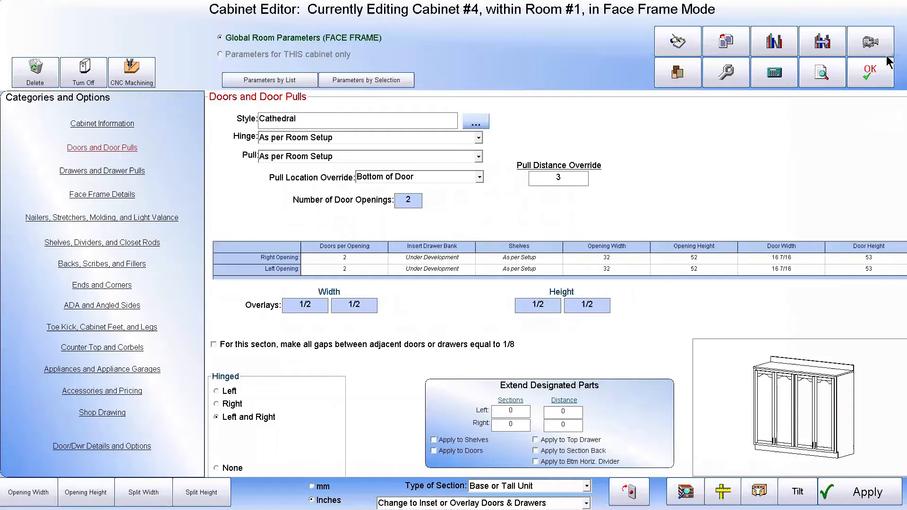
{"action": "left_click", "coordinate": [884, 62]}
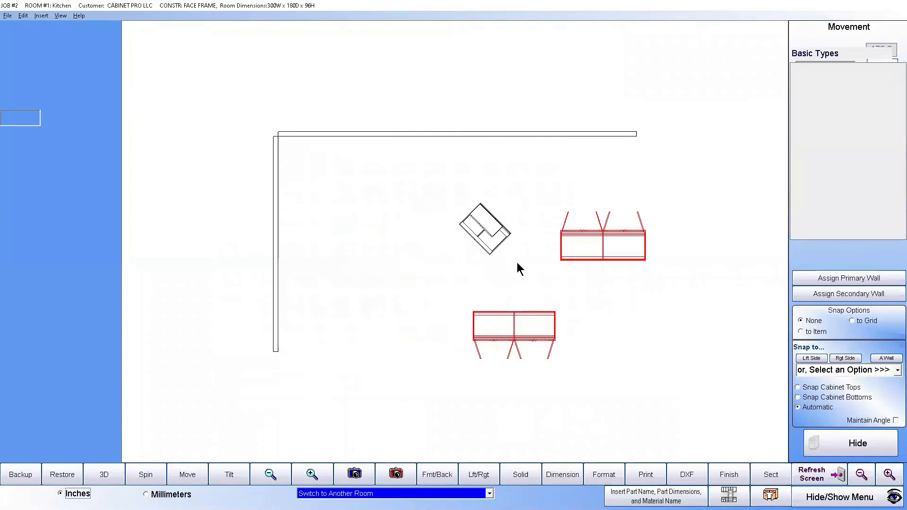
- Make a copy of the 70-inch base unit on the floor plan and open the copy for editing
{"action": "left_click", "coordinate": [500, 319]}
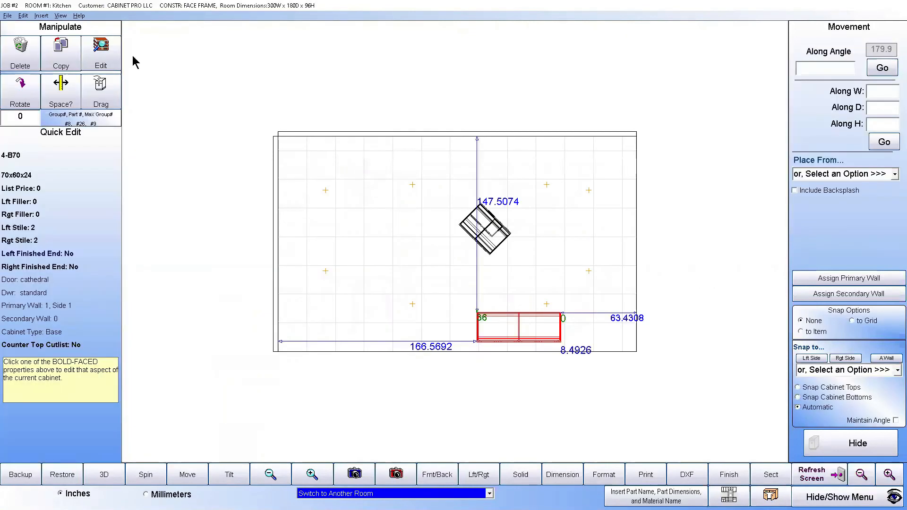
{"action": "left_click", "coordinate": [62, 53]}
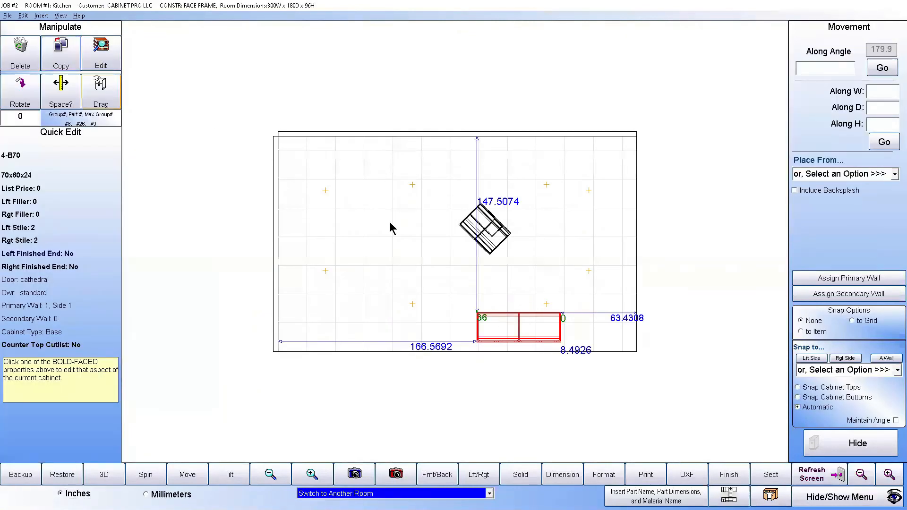
{"action": "left_click", "coordinate": [418, 225]}
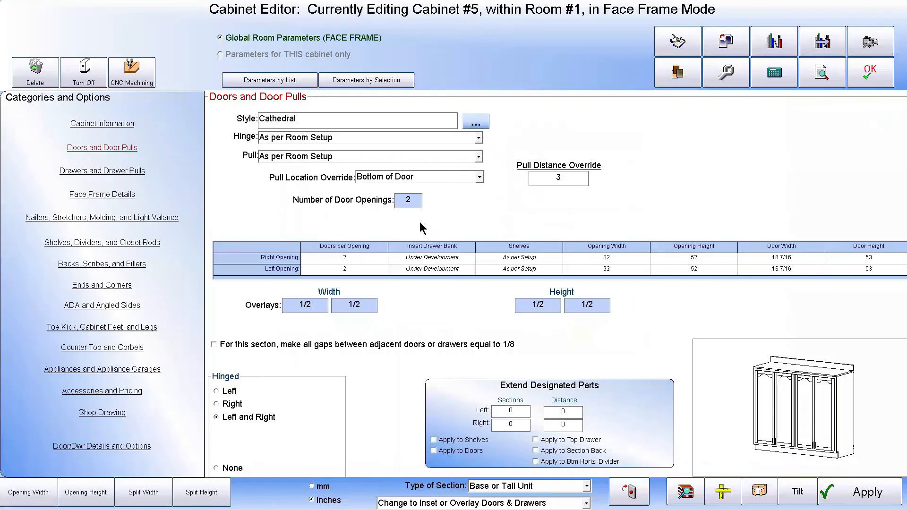
- Set the copied cabinet's depth to 0 so that only its face frame and doors are built, and apply the change
{"action": "left_click", "coordinate": [107, 124]}
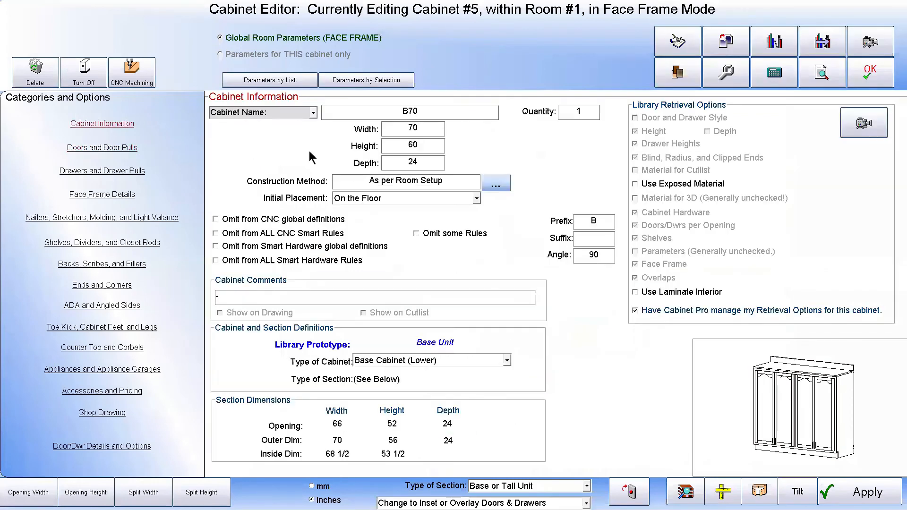
{"action": "double_click", "coordinate": [422, 164]}
{"action": "type", "text": "0"}
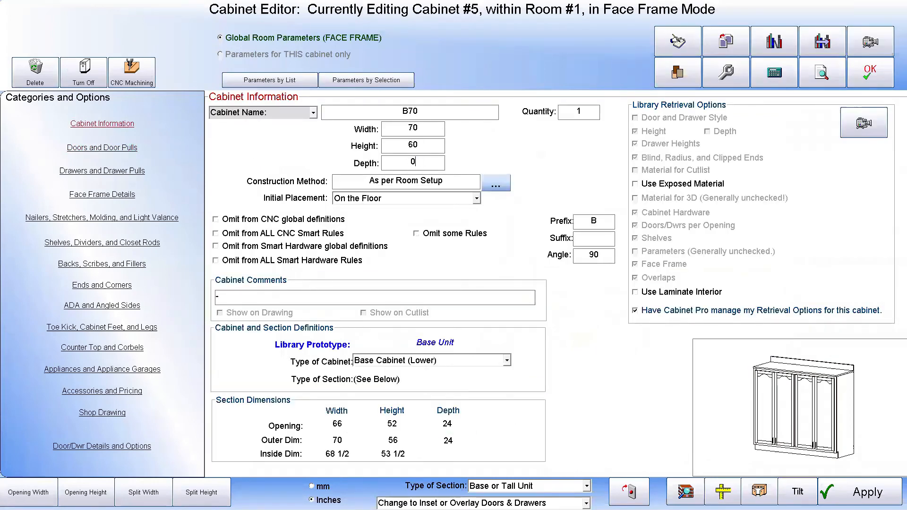
{"action": "left_click", "coordinate": [842, 494]}
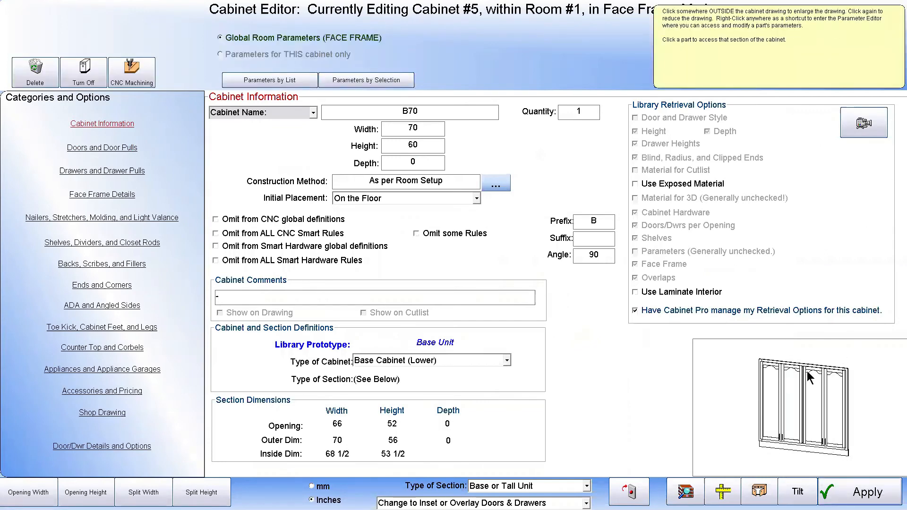
- Set the copy's doors per opening to 0, apply it to the entire cabinet, and return to the floor plan
{"action": "left_click", "coordinate": [101, 146]}
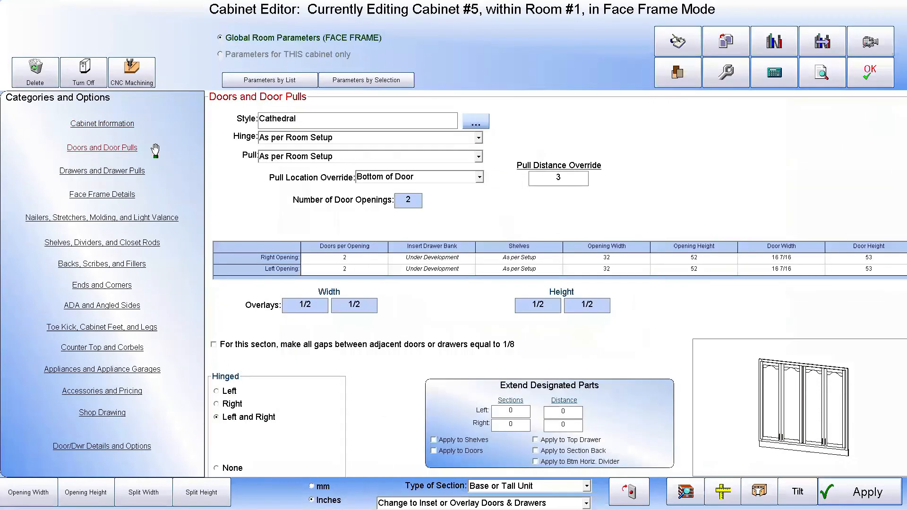
{"action": "left_click", "coordinate": [362, 260]}
{"action": "right_click", "coordinate": [853, 495]}
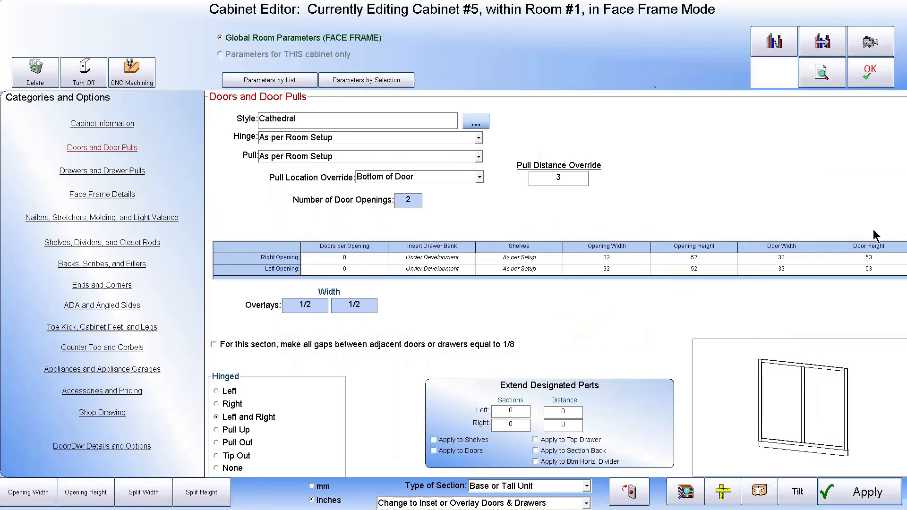
{"action": "left_click", "coordinate": [870, 72]}
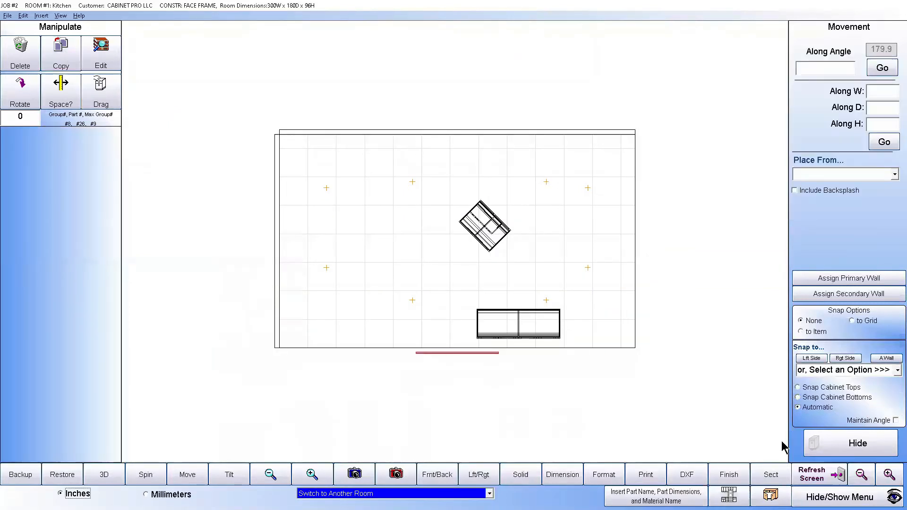
- Snap the zero-depth face frame to the 70-inch base unit with the Back to Back option and refresh the plan
{"action": "left_click", "coordinate": [896, 370]}
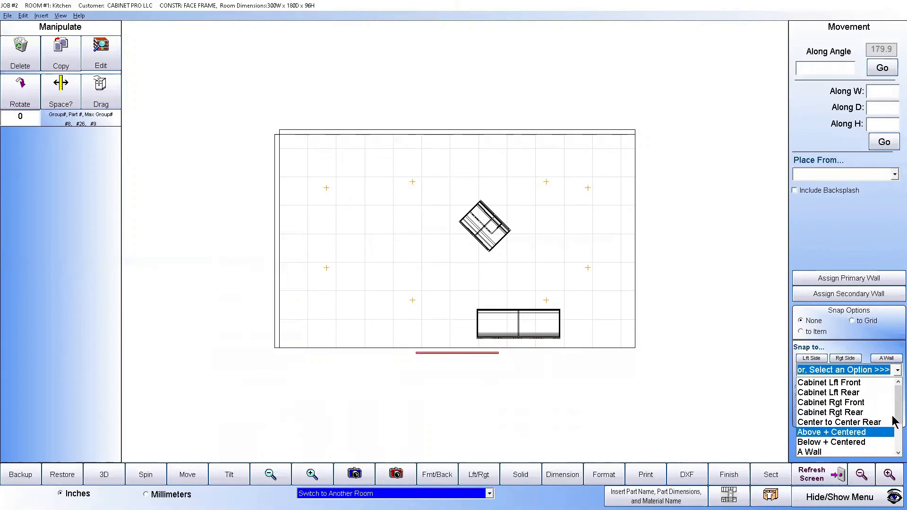
{"action": "left_click", "coordinate": [895, 371]}
{"action": "left_click", "coordinate": [895, 373]}
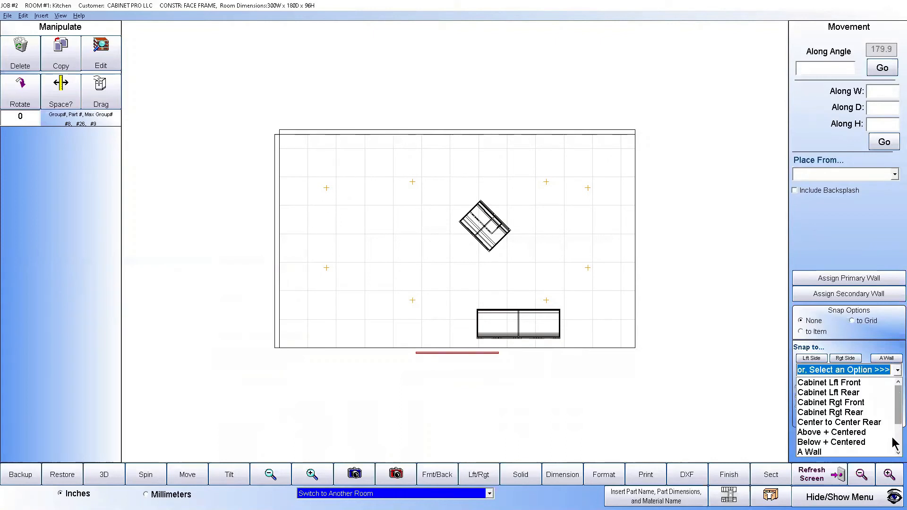
{"action": "scroll", "coordinate": [894, 444], "scroll_direction": "down", "scroll_amount": 2}
{"action": "left_click", "coordinate": [822, 412]}
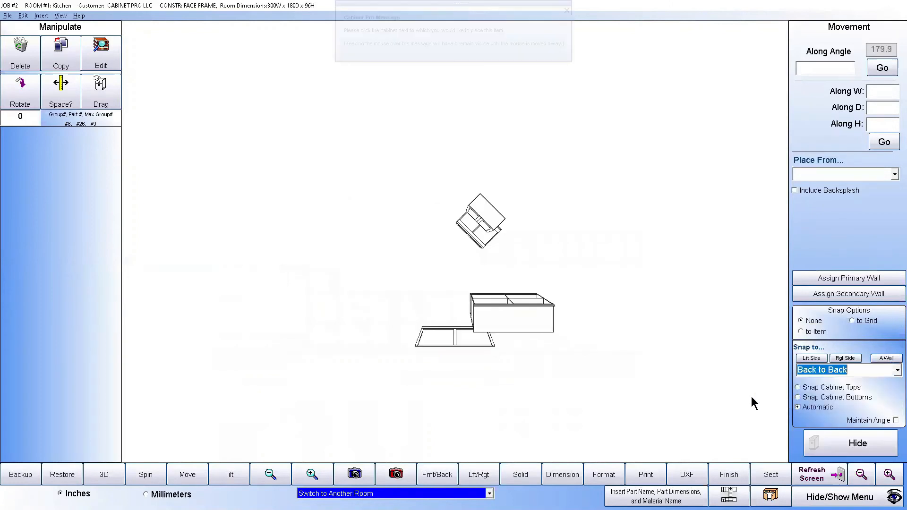
{"action": "left_click", "coordinate": [536, 316]}
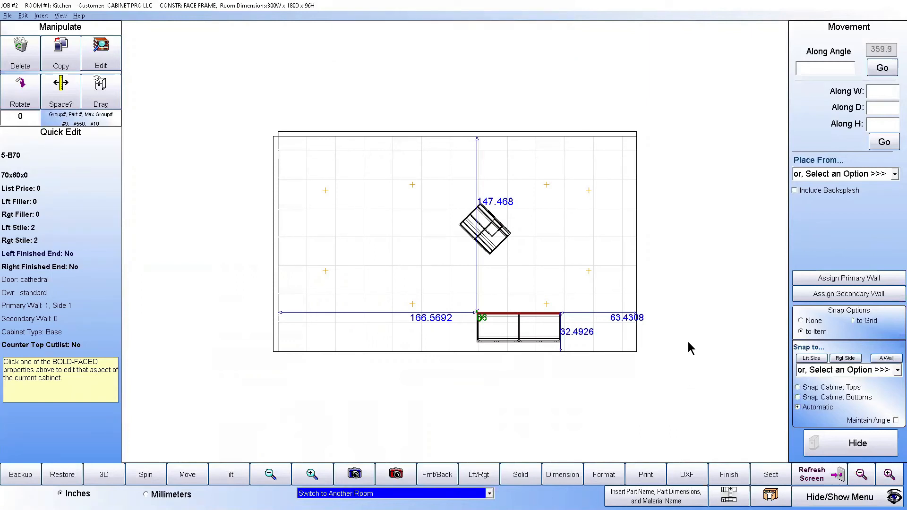
{"action": "left_click", "coordinate": [813, 476]}
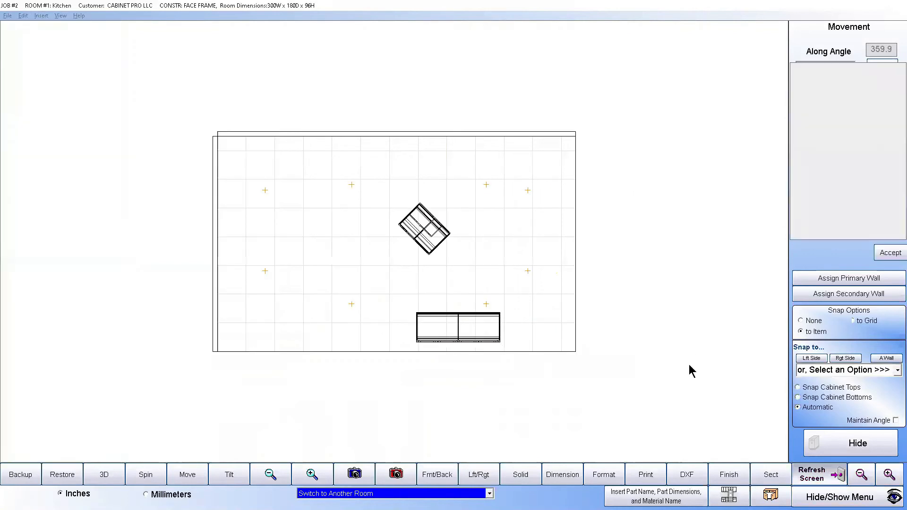
- Examine the 70-inch base unit with its attached back face frame in the 3D room view, and leave the floor plan
{"action": "left_click", "coordinate": [404, 473]}
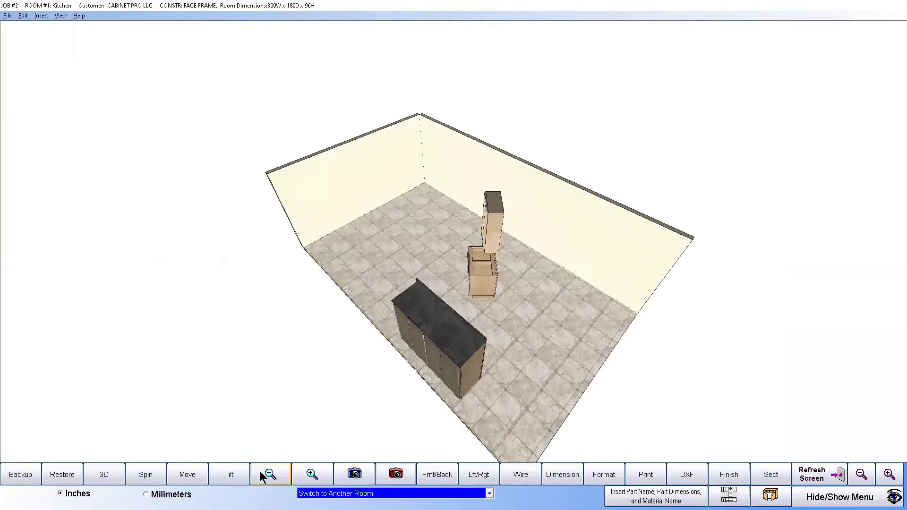
{"action": "left_click", "coordinate": [230, 476]}
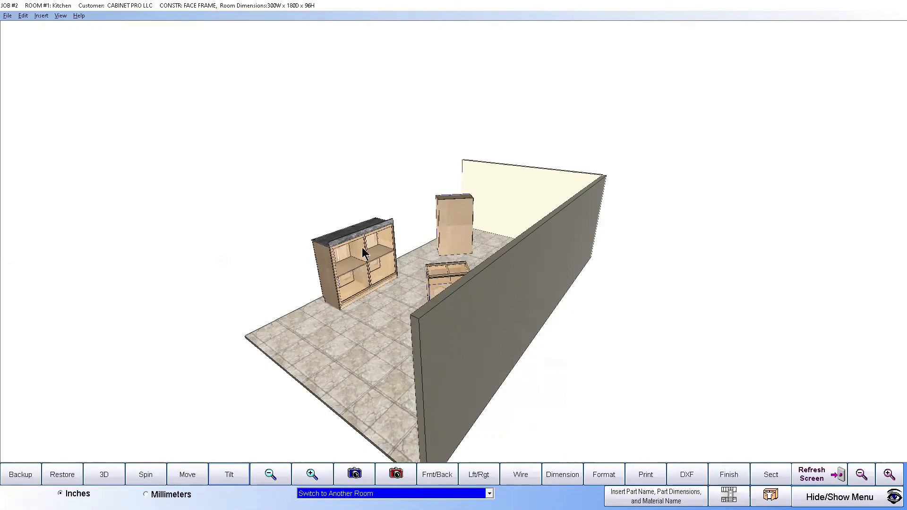
{"action": "left_click", "coordinate": [368, 232]}
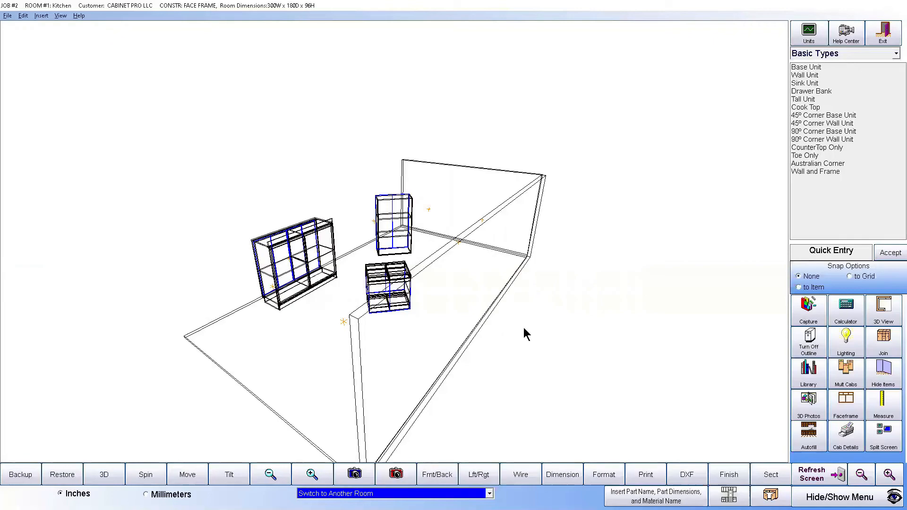
{"action": "left_click", "coordinate": [812, 474]}
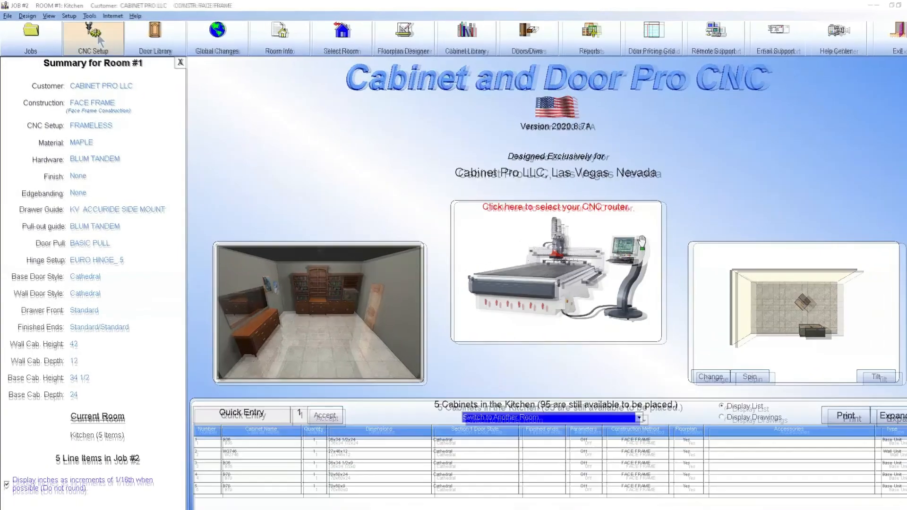
- Look into the CNC setup and produce the Case Parts for CNC cutlist report for the Kitchen cabinets
{"action": "left_click", "coordinate": [96, 31]}
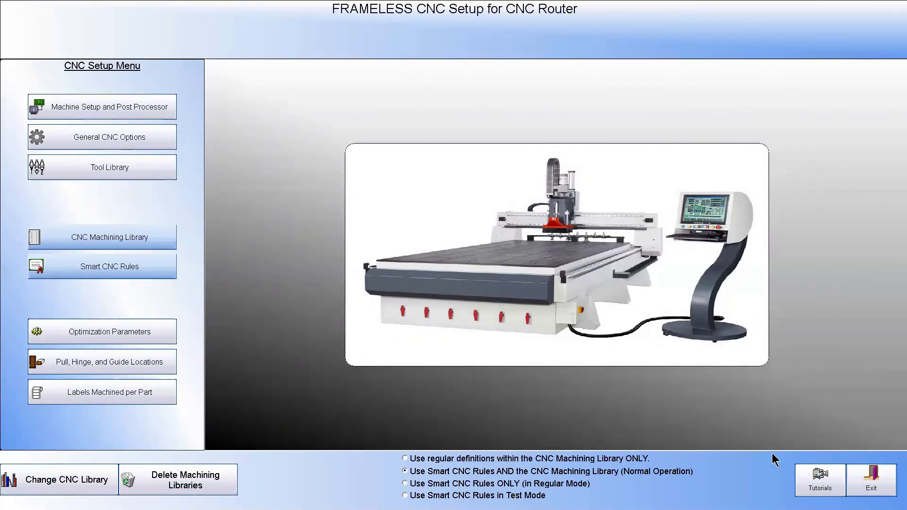
{"action": "left_click", "coordinate": [874, 480]}
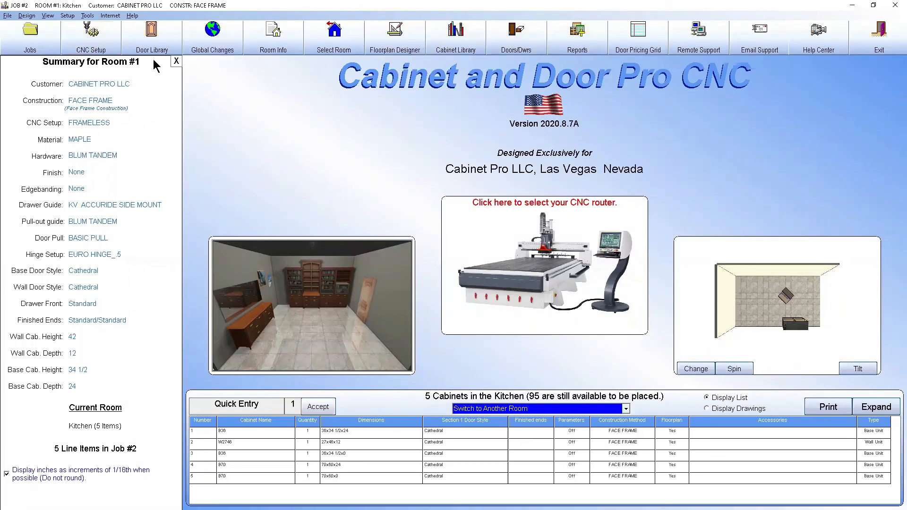
{"action": "left_click", "coordinate": [584, 42]}
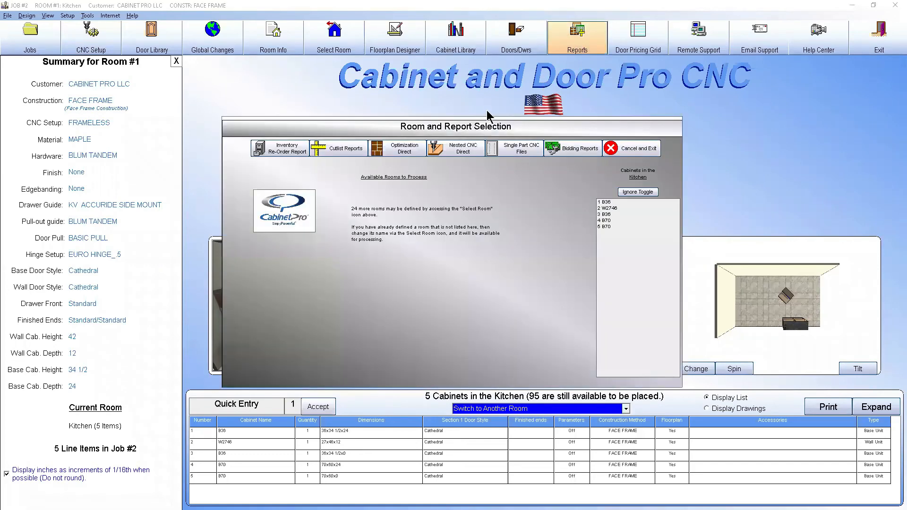
{"action": "left_click", "coordinate": [357, 156]}
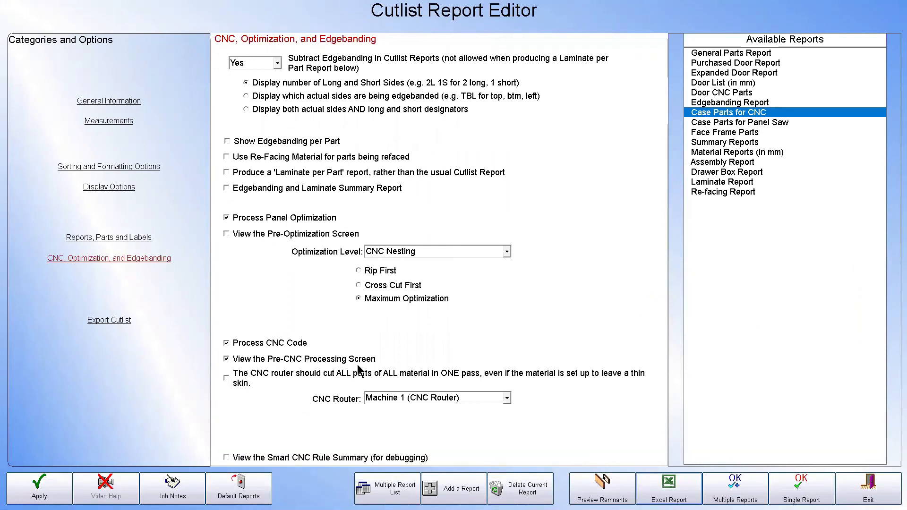
{"action": "left_click", "coordinate": [799, 492]}
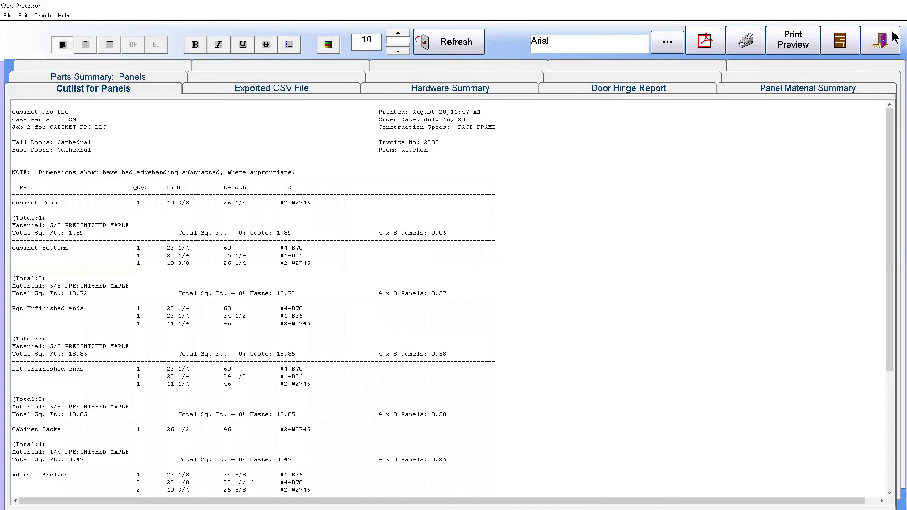
- Open the panel optimization of the cutlist and process the nested parts up to the Pre-CNC Processing Screen
{"action": "left_click", "coordinate": [844, 44]}
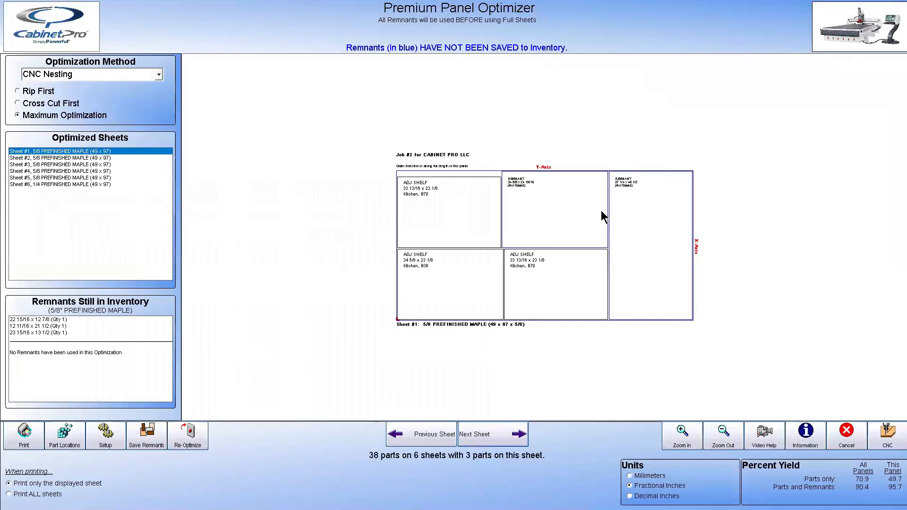
{"action": "left_click", "coordinate": [888, 435]}
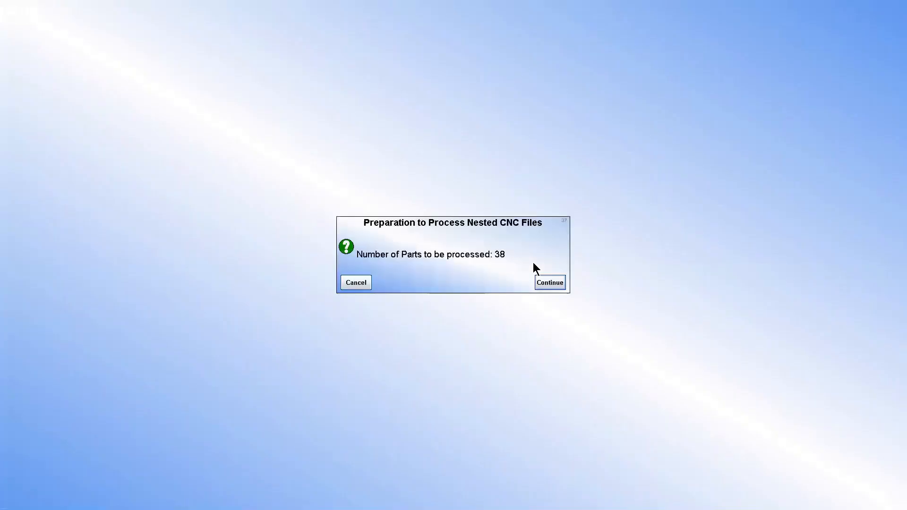
{"action": "left_click", "coordinate": [552, 282]}
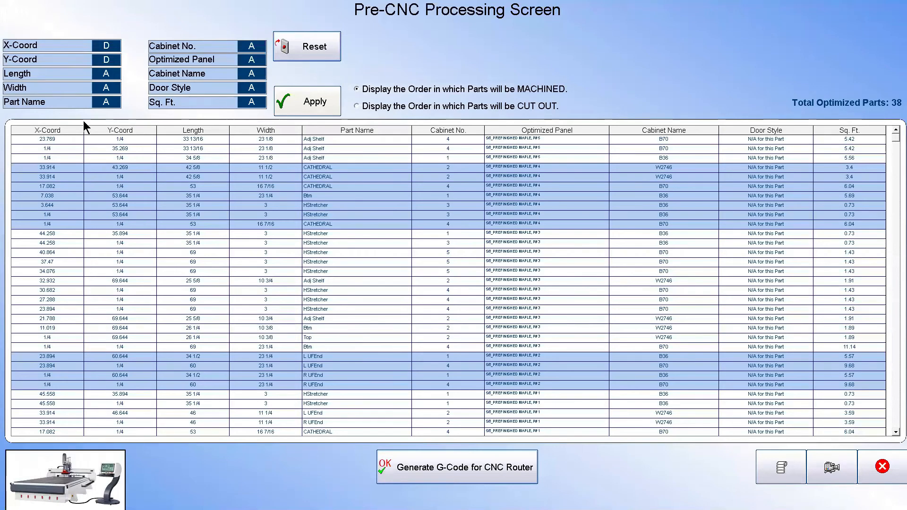
{"action": "mouse_move", "coordinate": [50, 32]}
{"action": "mouse_move", "coordinate": [215, 58]}
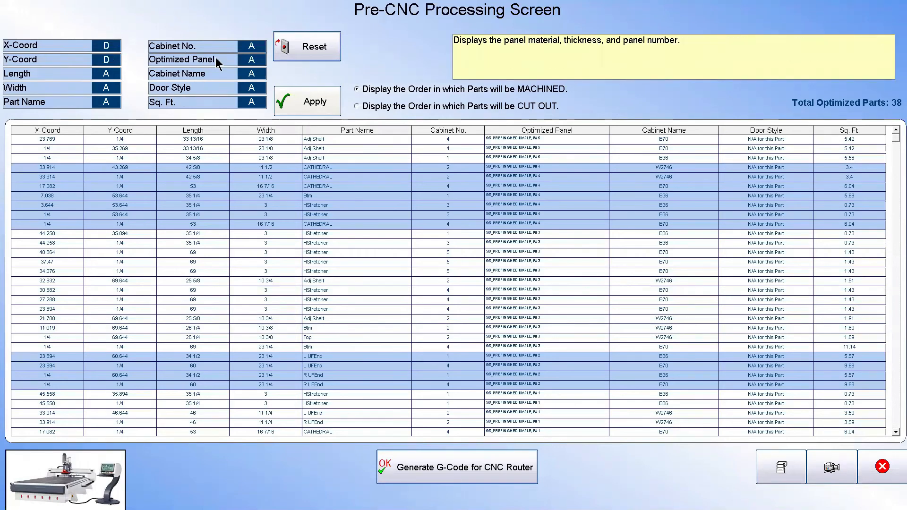
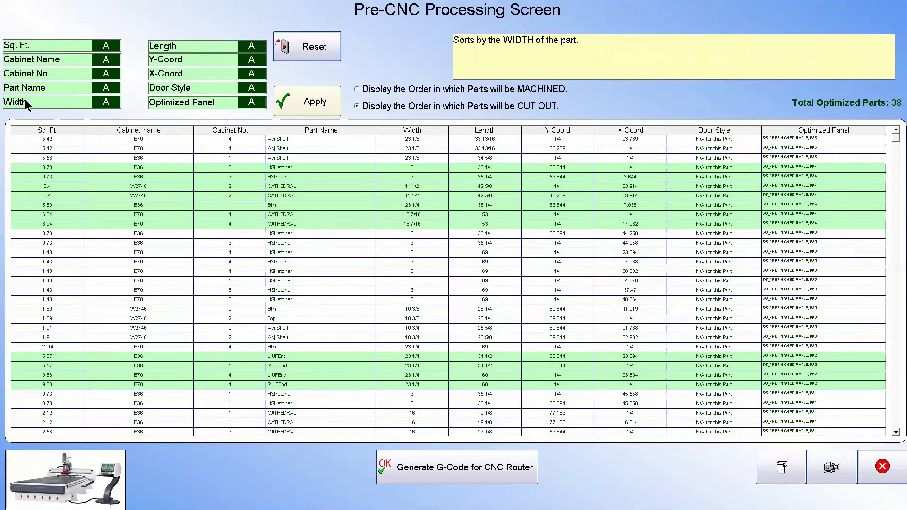
- Rearrange the cut-out sort order so that Width is second and Length third, following Sq. Ft
{"action": "left_click_drag", "start_coordinate": [24, 101], "coordinate": [42, 60]}
{"action": "left_click_drag", "start_coordinate": [158, 47], "coordinate": [67, 78]}
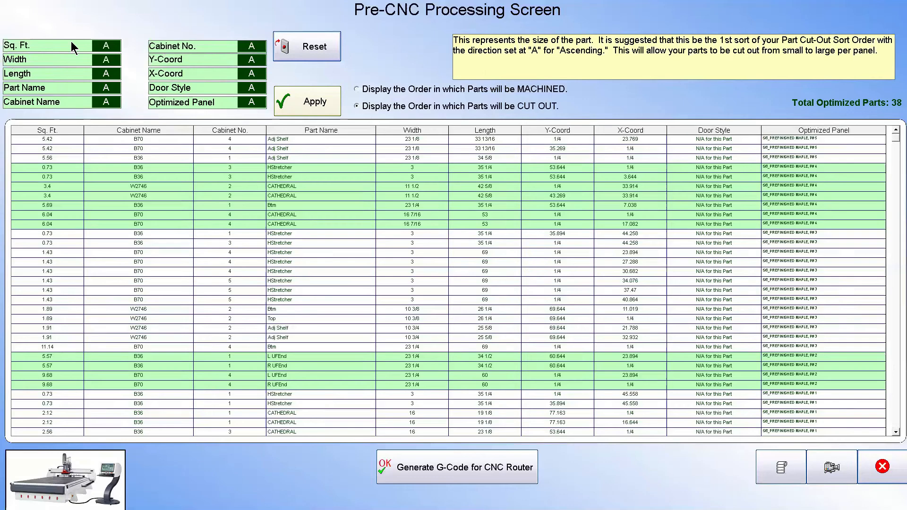
{"action": "mouse_move", "coordinate": [28, 76]}
{"action": "mouse_move", "coordinate": [21, 61]}
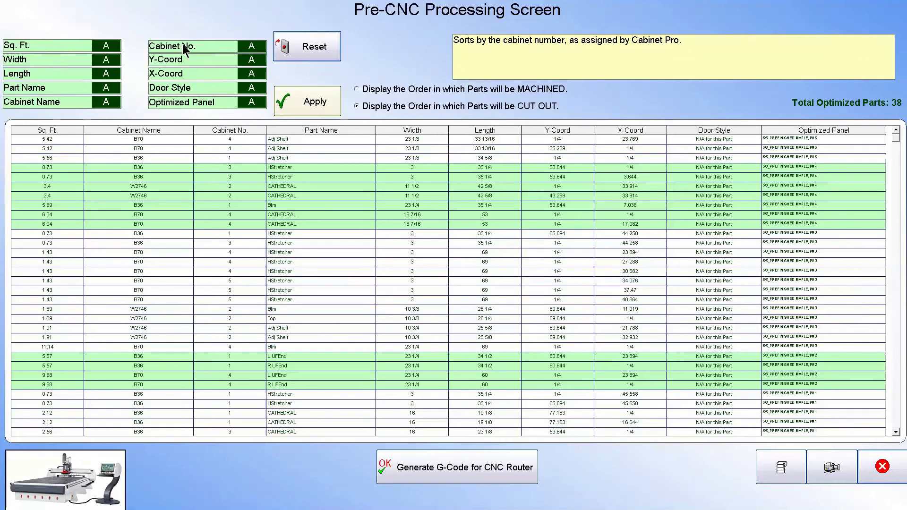
{"action": "mouse_move", "coordinate": [63, 46]}
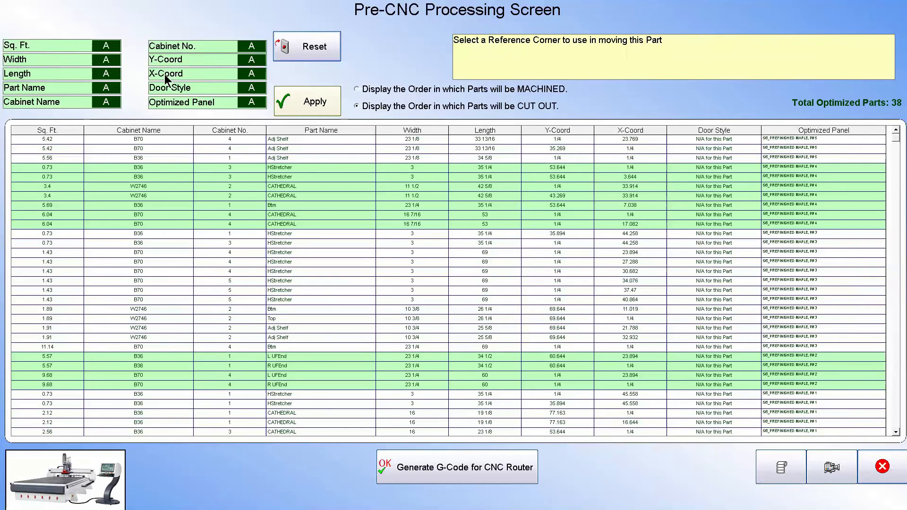
- Make X-Coord the first and Y-Coord the second cut-out sort, swapping them with Sq. Ft. and Width
{"action": "left_click_drag", "start_coordinate": [166, 78], "coordinate": [49, 42]}
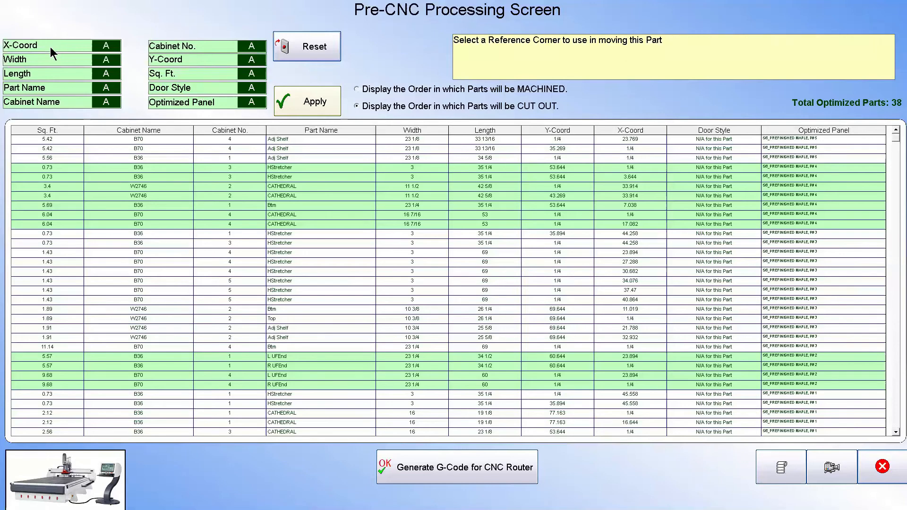
{"action": "left_click", "coordinate": [152, 61]}
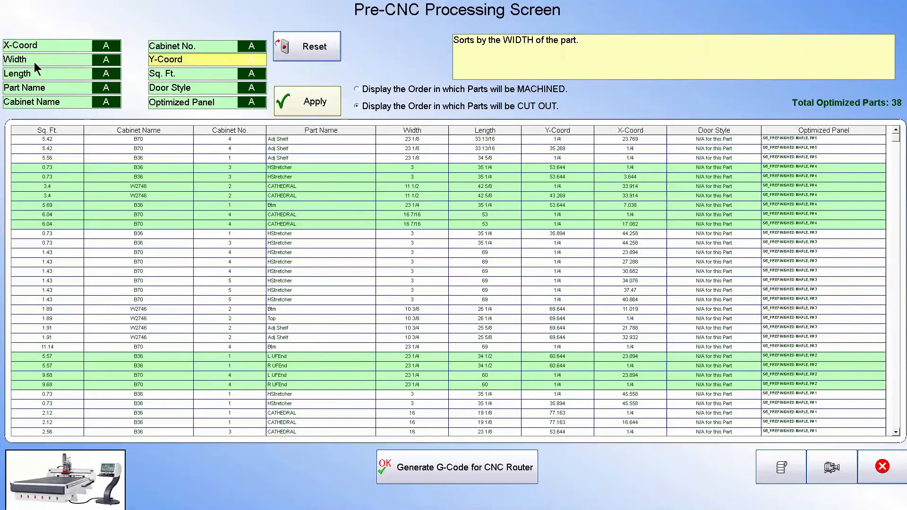
{"action": "left_click", "coordinate": [34, 61]}
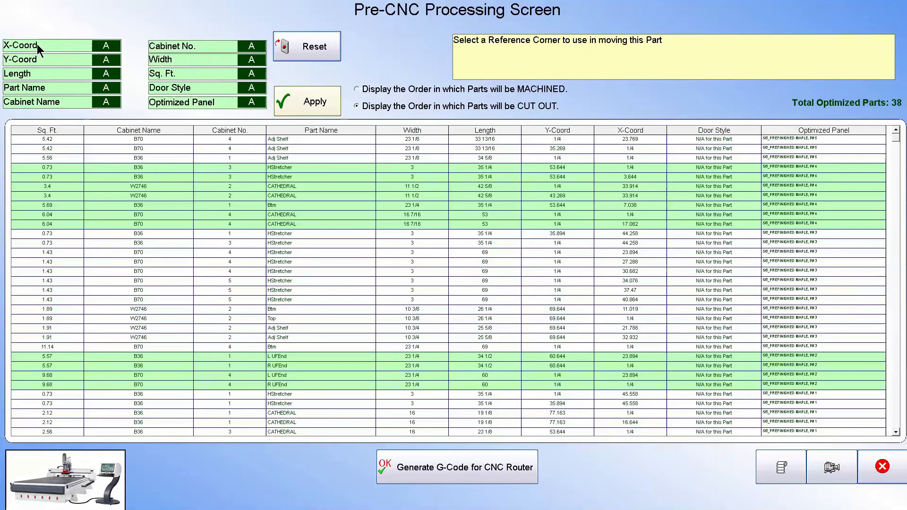
- Try the X-Coord sort in both directions, set Length to descending, and redisplay the order in which parts are cut out
{"action": "mouse_move", "coordinate": [91, 66]}
{"action": "left_click", "coordinate": [112, 45]}
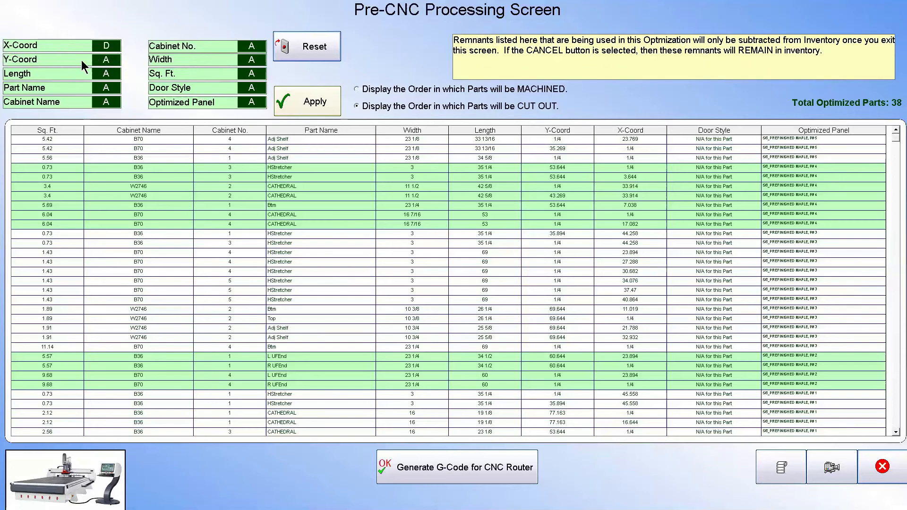
{"action": "left_click", "coordinate": [115, 61]}
{"action": "left_click", "coordinate": [93, 58]}
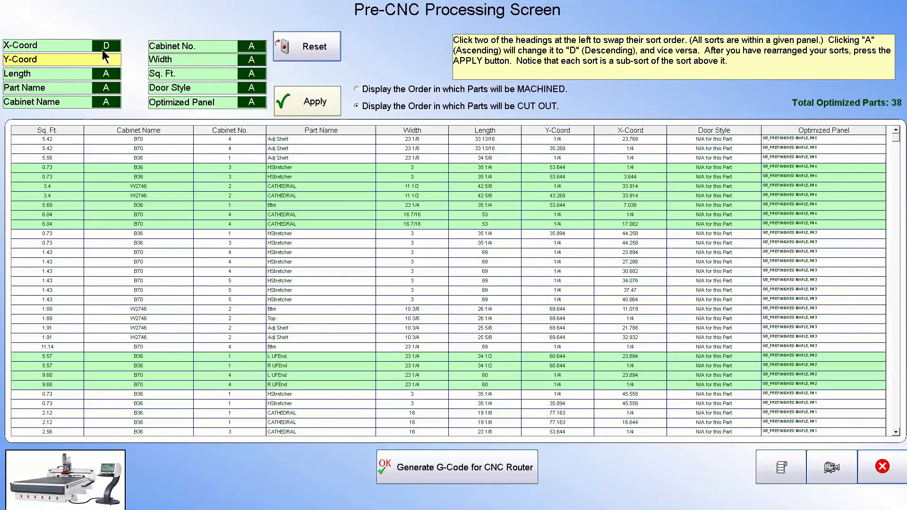
{"action": "left_click", "coordinate": [106, 73]}
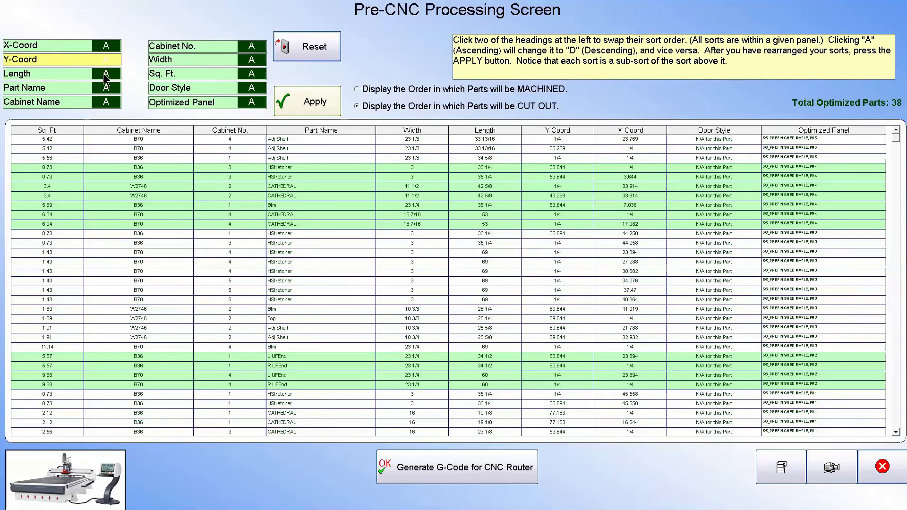
{"action": "left_click", "coordinate": [361, 90]}
{"action": "left_click", "coordinate": [362, 105]}
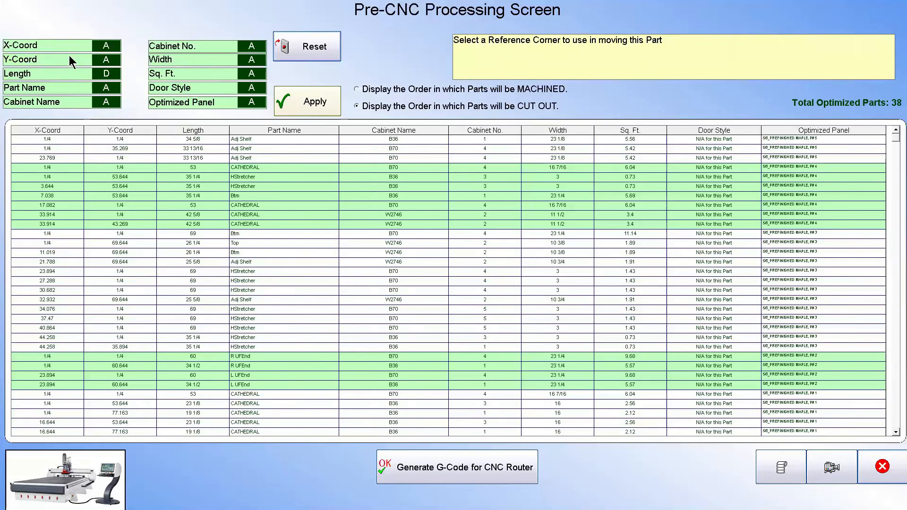
- Move Y-Coord ahead of X-Coord in the cut-out sort order and exit the Pre-CNC Processing Screen
{"action": "left_click", "coordinate": [30, 46]}
{"action": "left_click", "coordinate": [30, 59]}
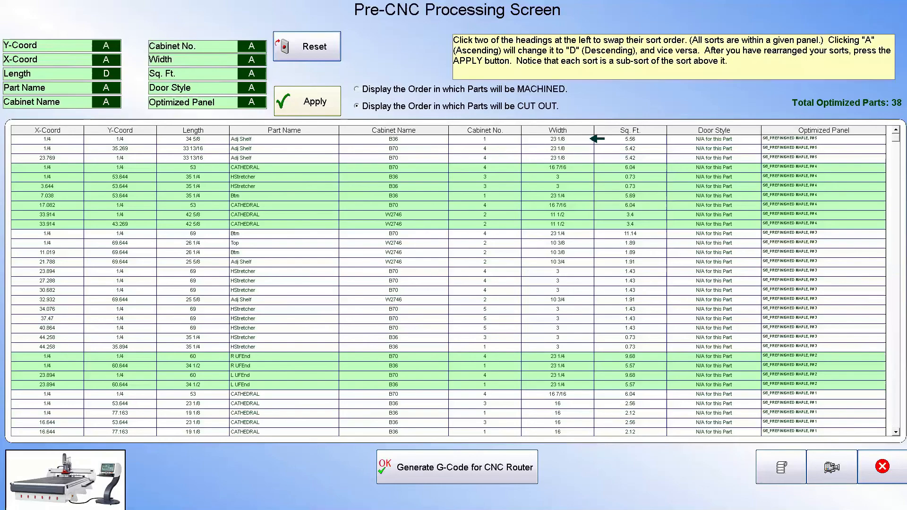
{"action": "left_click", "coordinate": [882, 466]}
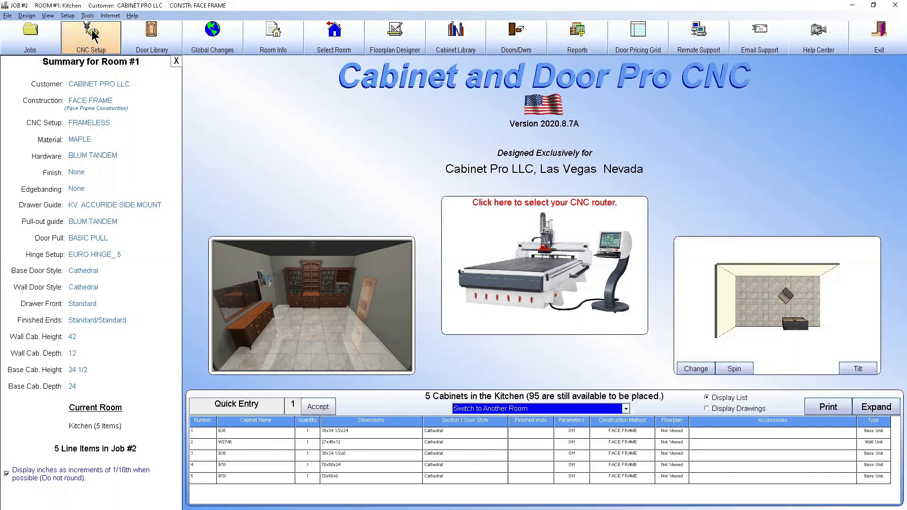
- Open the CNC router's Tool Library, review the summary table of tool order, and return to the VBit record
{"action": "left_click", "coordinate": [89, 124]}
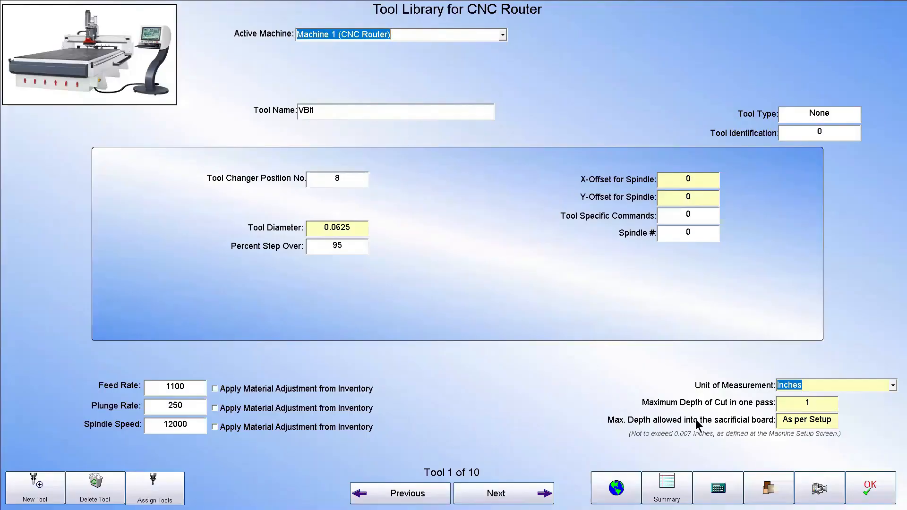
{"action": "left_click", "coordinate": [673, 489]}
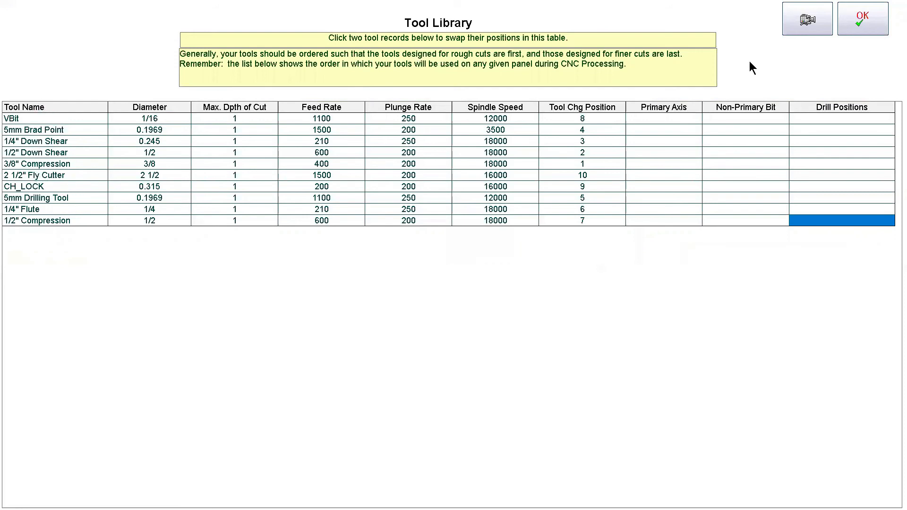
{"action": "left_click", "coordinate": [868, 24]}
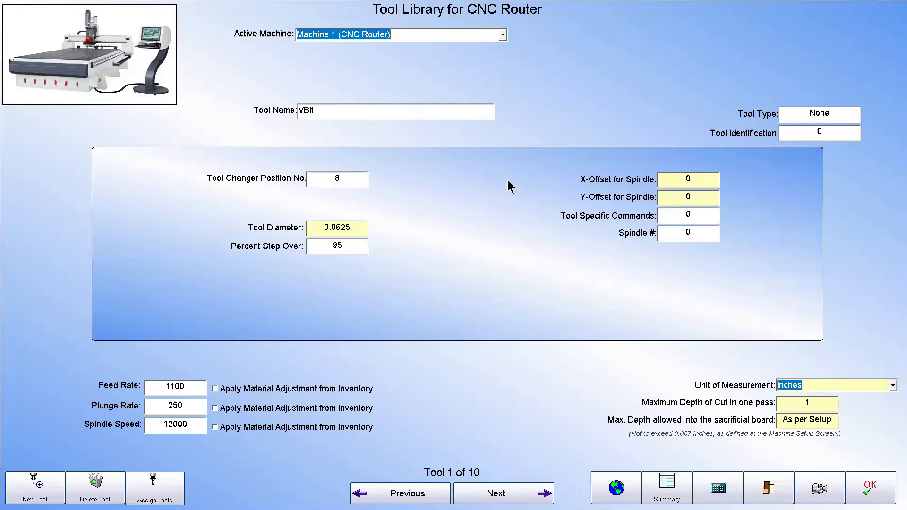
- Review the VBit's feed, plunge and spindle speed fields and enable the inventory material adjustment for its feed rate
{"action": "left_click", "coordinate": [317, 110]}
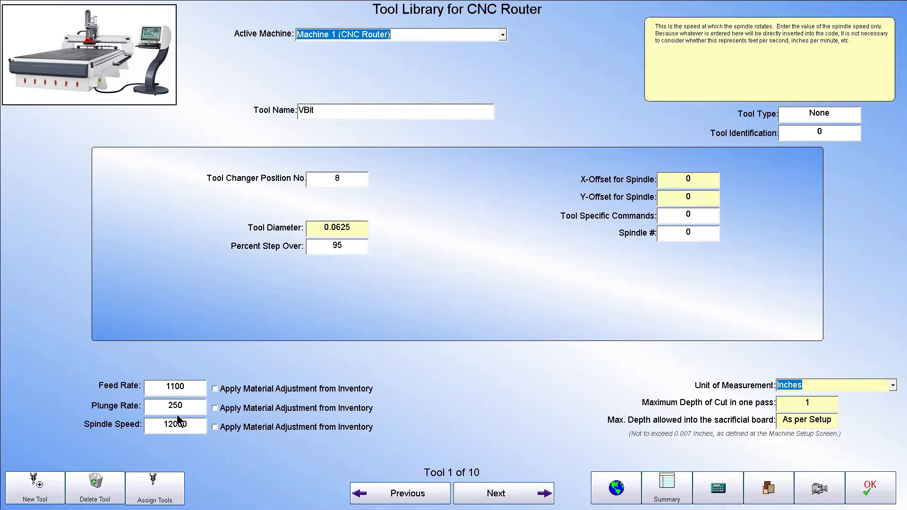
{"action": "left_click", "coordinate": [188, 388]}
{"action": "left_click", "coordinate": [186, 407]}
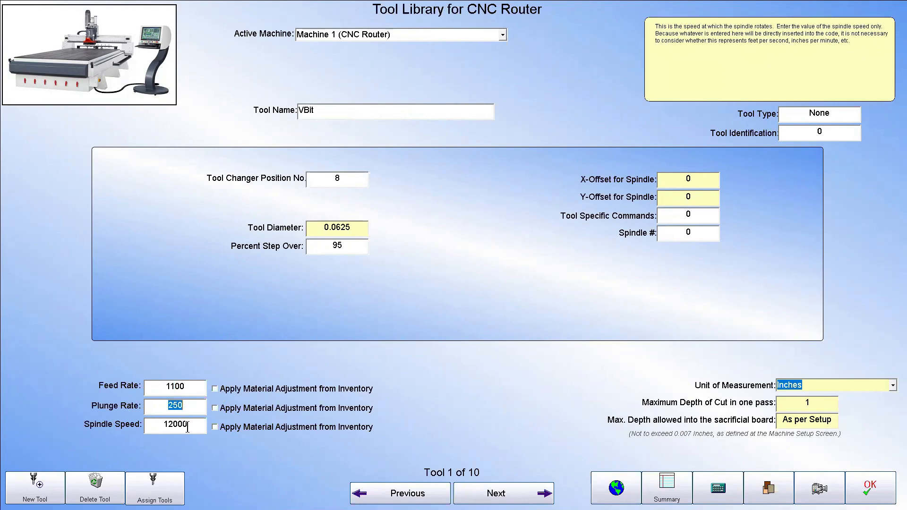
{"action": "left_click", "coordinate": [193, 430]}
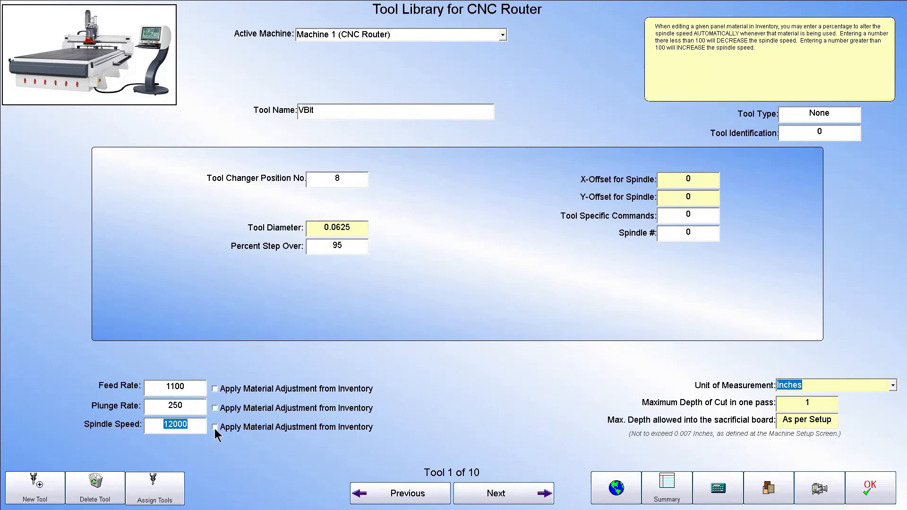
{"action": "mouse_move", "coordinate": [215, 390]}
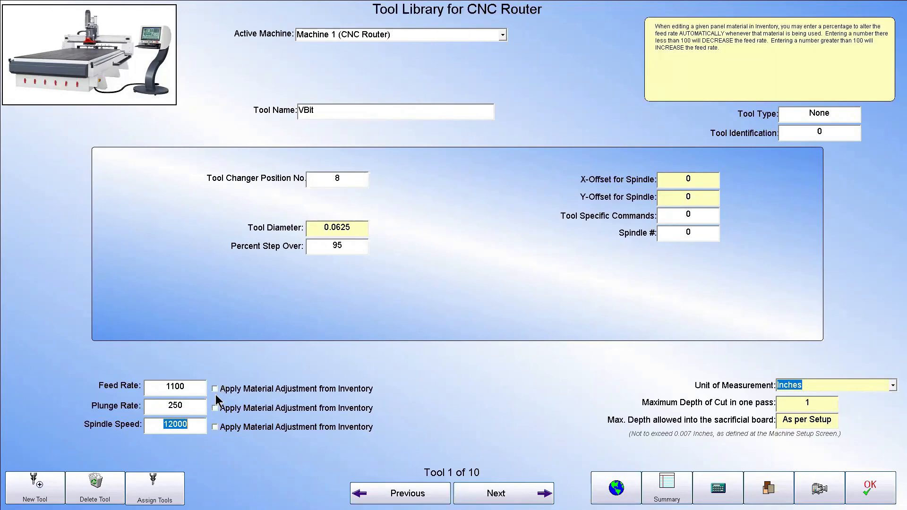
{"action": "left_click", "coordinate": [193, 387]}
{"action": "left_click", "coordinate": [189, 409]}
{"action": "left_click", "coordinate": [191, 425]}
{"action": "left_click", "coordinate": [231, 392]}
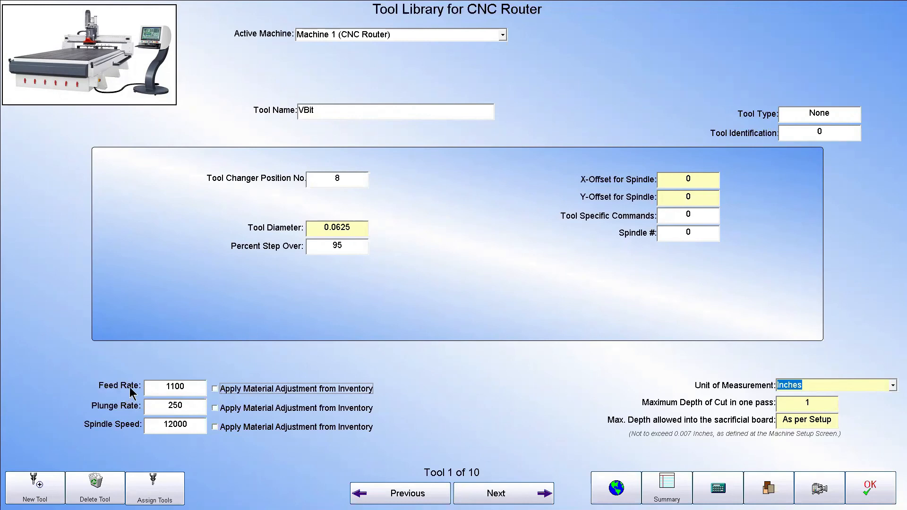
{"action": "left_click", "coordinate": [216, 390]}
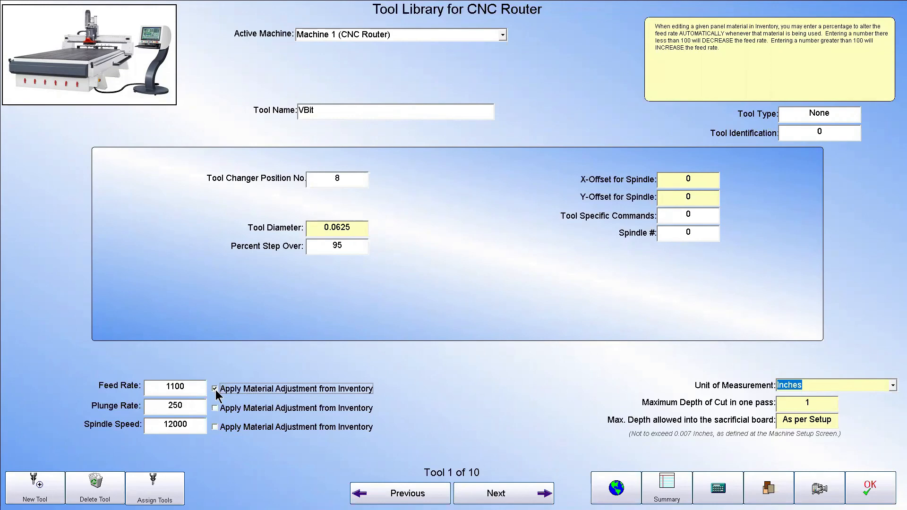
- Review the VBit's feed rate and inventory adjustment fields, accept the Tool Library settings and exit CNC Setup
{"action": "mouse_move", "coordinate": [222, 427]}
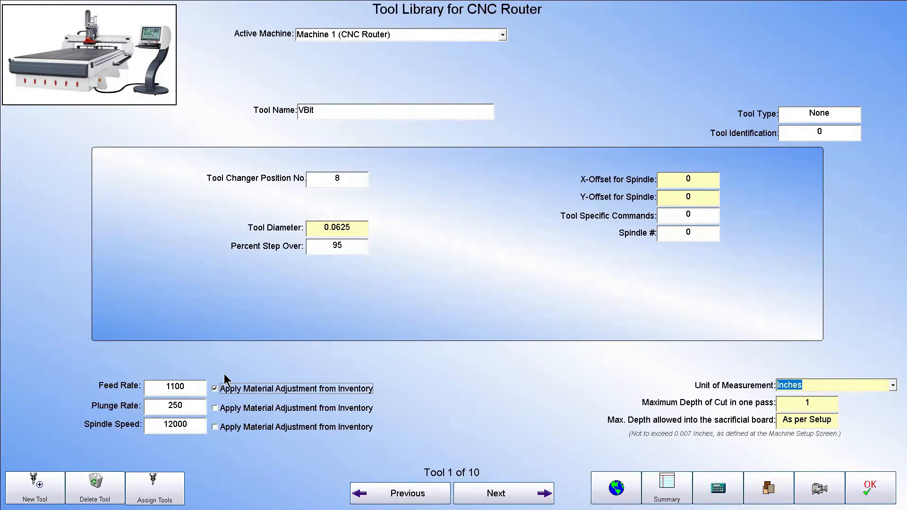
{"action": "left_click", "coordinate": [196, 387]}
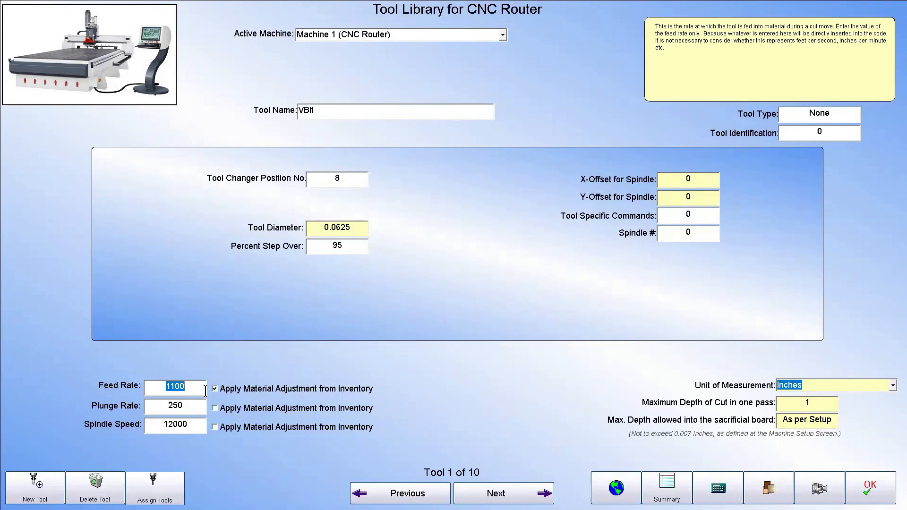
{"action": "mouse_move", "coordinate": [215, 395]}
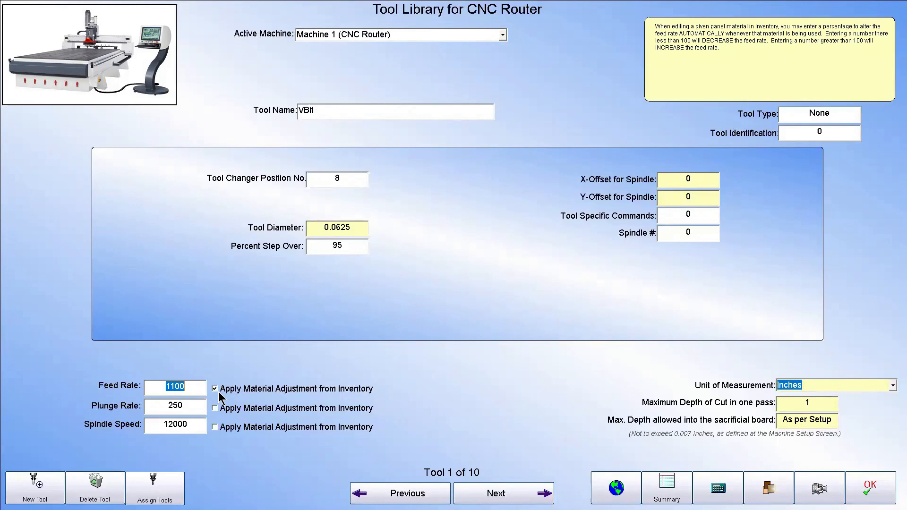
{"action": "mouse_move", "coordinate": [190, 426]}
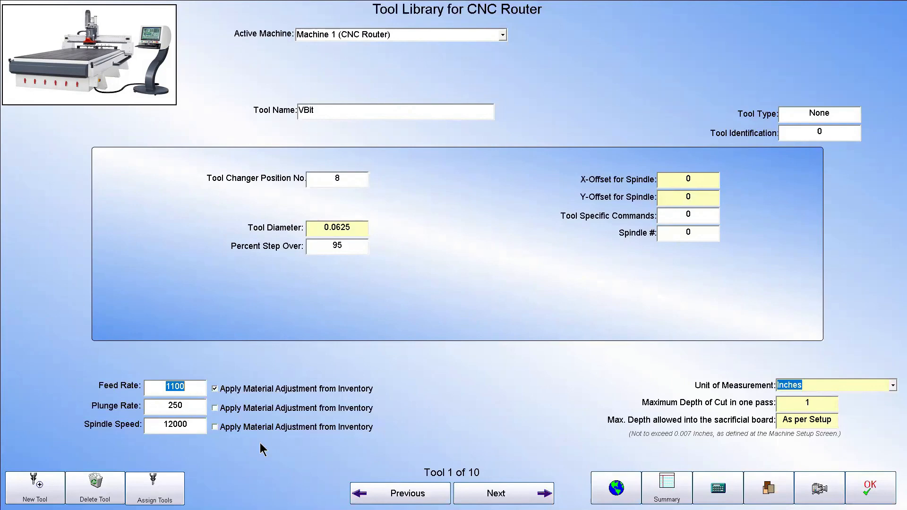
{"action": "left_click", "coordinate": [870, 489]}
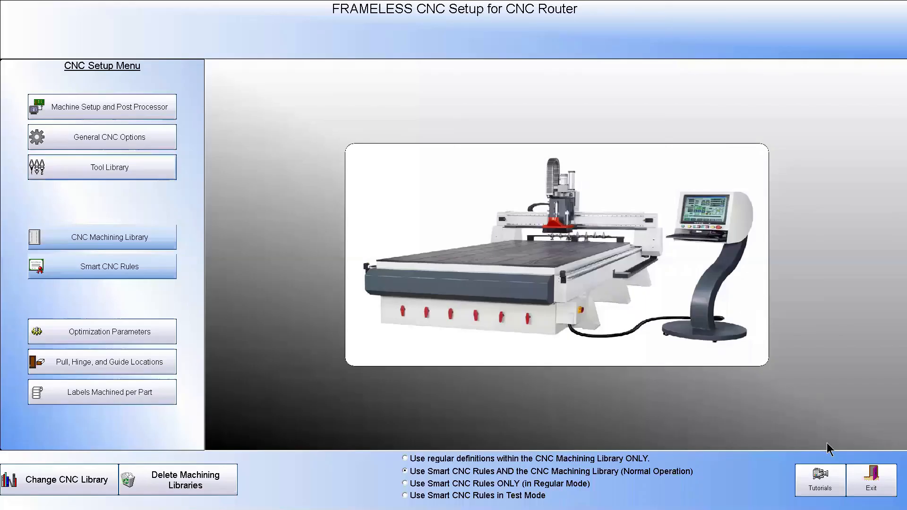
{"action": "left_click", "coordinate": [871, 481]}
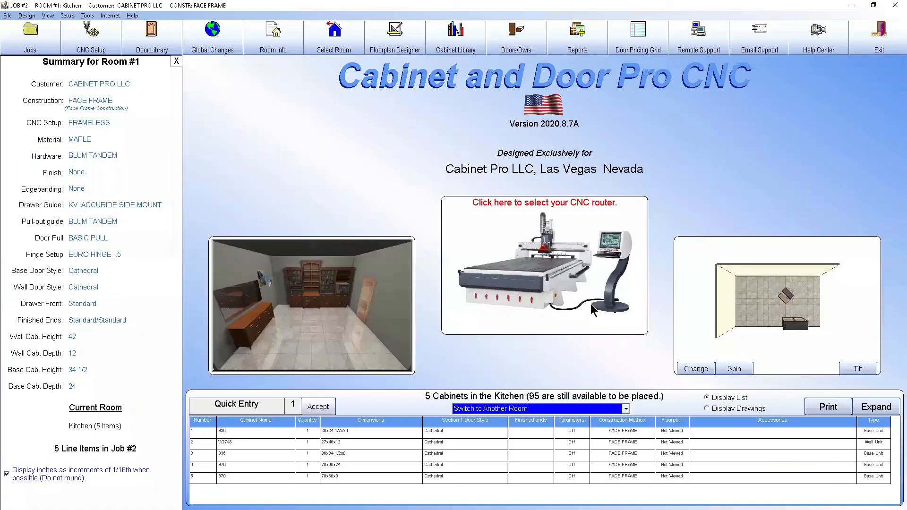
- Open the 5/8 BIRCH PLY item from Panel Inventory for editing and examine its CNC feed and plunge rate percentage fields
{"action": "left_click", "coordinate": [67, 17]}
{"action": "mouse_move", "coordinate": [108, 39]}
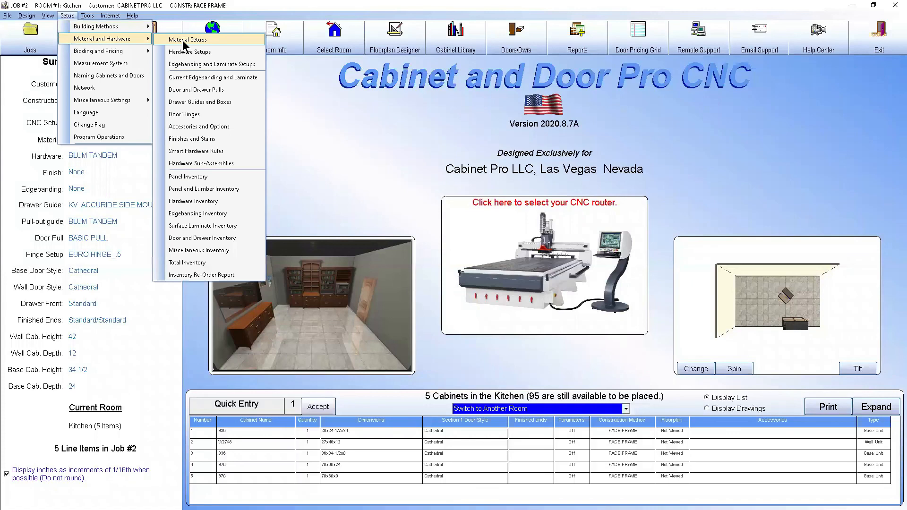
{"action": "left_click", "coordinate": [188, 175]}
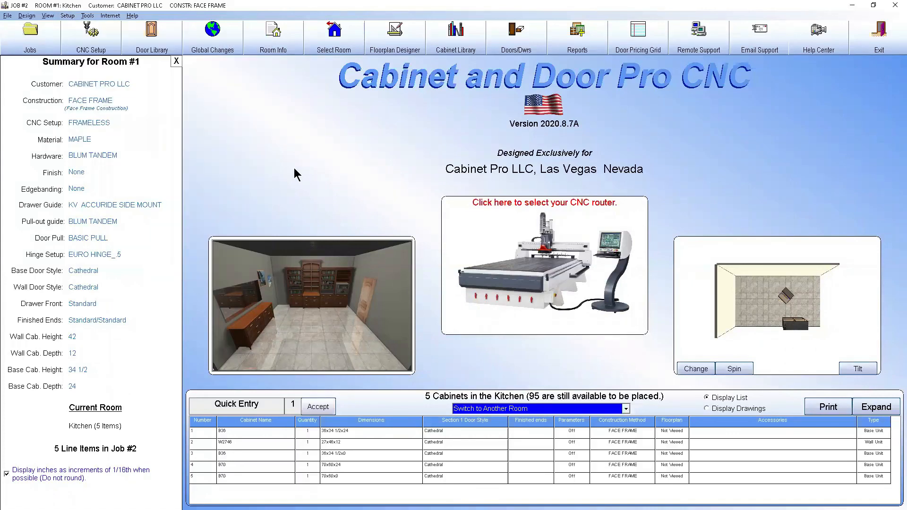
{"action": "left_click", "coordinate": [62, 112]}
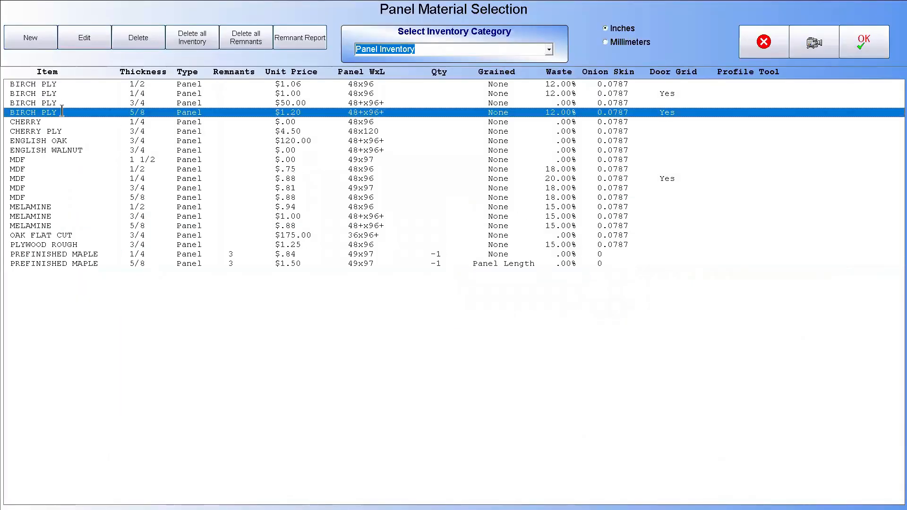
{"action": "left_click", "coordinate": [90, 35]}
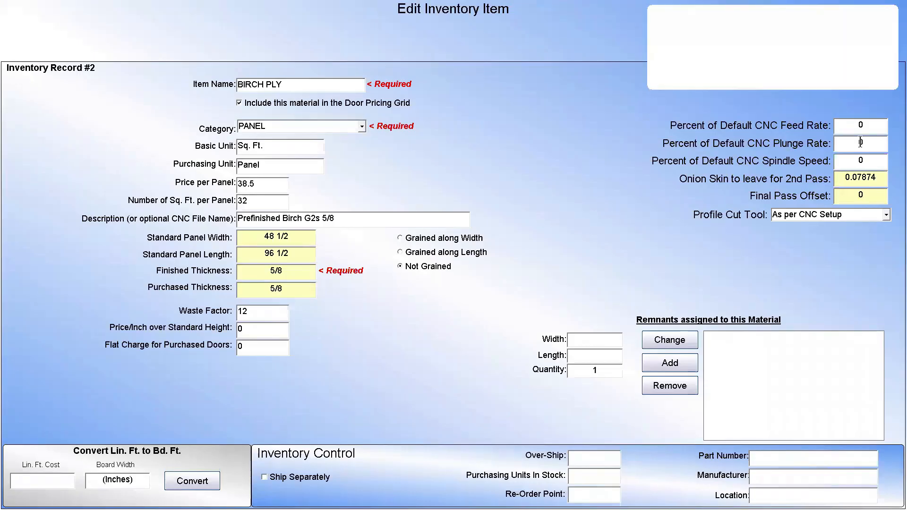
{"action": "mouse_move", "coordinate": [869, 123]}
{"action": "left_click", "coordinate": [870, 125]}
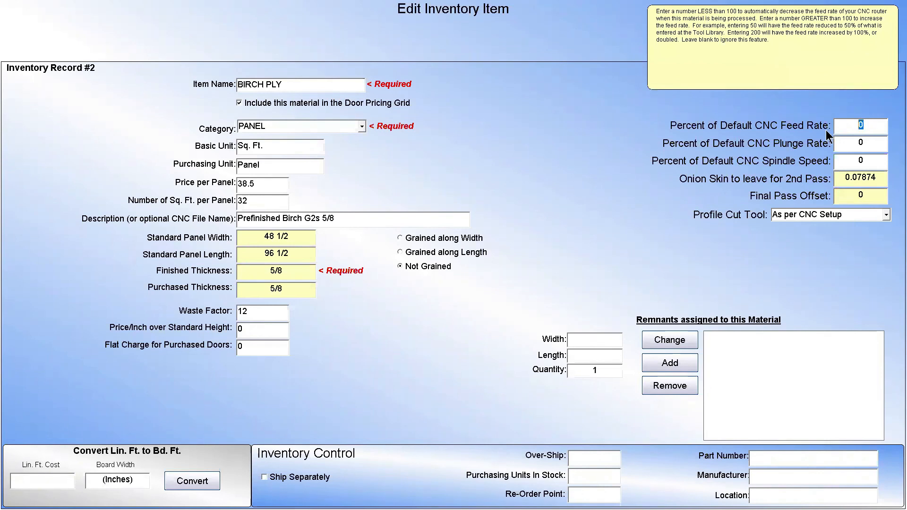
{"action": "mouse_move", "coordinate": [863, 144]}
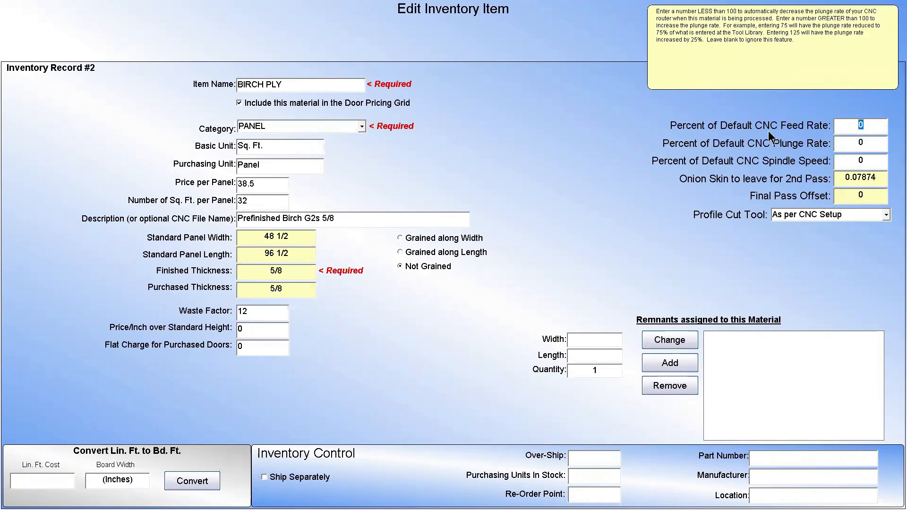
{"action": "mouse_move", "coordinate": [835, 126]}
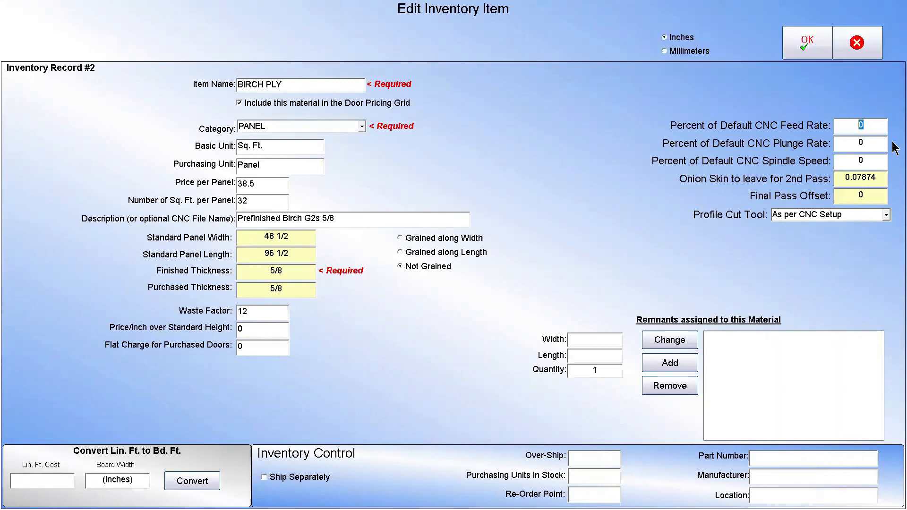
- Set the panel's percent of default CNC feed rate to 70, plunge rate to 10 and spindle speed to 120
{"action": "type", "text": "70"}
{"action": "double_click", "coordinate": [862, 148]}
{"action": "type", "text": "10"}
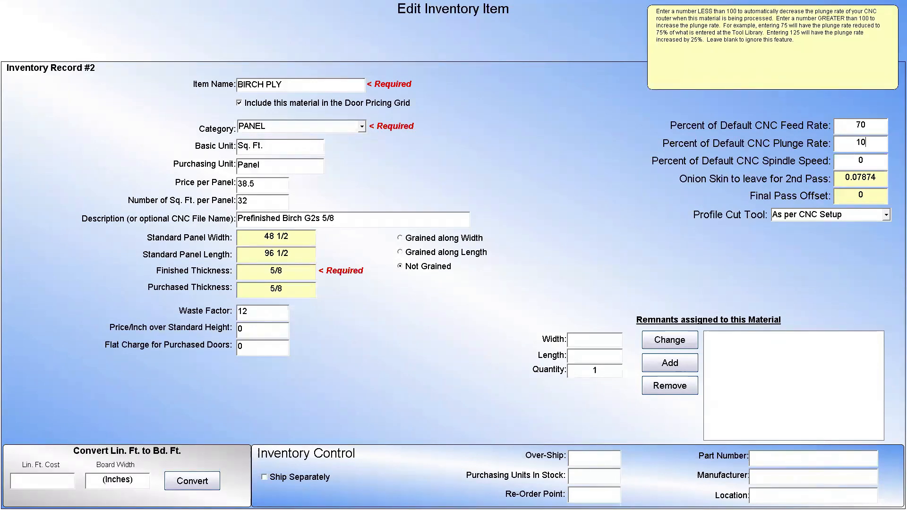
{"action": "key", "text": "Tab"}
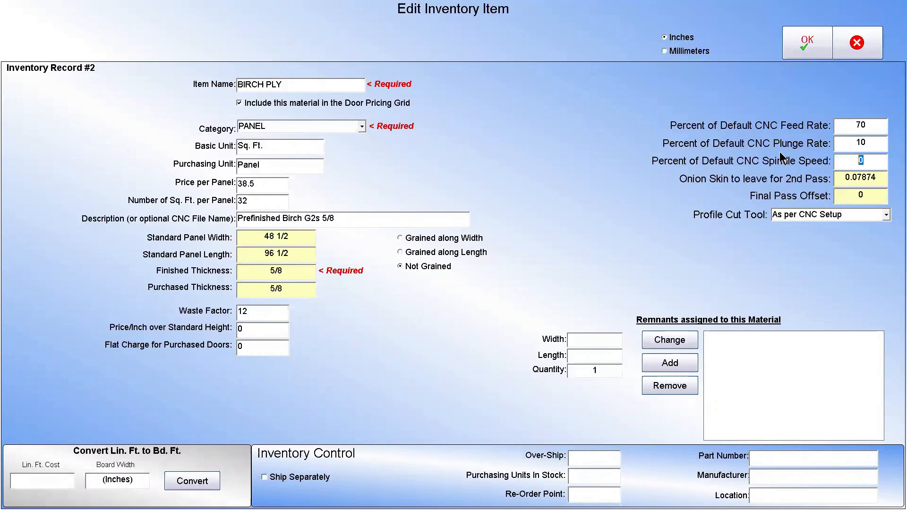
{"action": "type", "text": "120"}
{"action": "mouse_move", "coordinate": [870, 194]}
- Review the birch ply's CNC feed, plunge and spindle percentages, discard the edits and leave Panel Inventory without saving
{"action": "left_click", "coordinate": [872, 125]}
{"action": "mouse_move", "coordinate": [852, 140]}
{"action": "key", "text": "Tab"}
{"action": "mouse_move", "coordinate": [810, 165]}
{"action": "left_click", "coordinate": [857, 161]}
{"action": "mouse_move", "coordinate": [850, 125]}
{"action": "left_mouse_down"}
{"action": "mouse_move", "coordinate": [869, 141]}
{"action": "mouse_move", "coordinate": [851, 141]}
{"action": "left_mouse_up"}
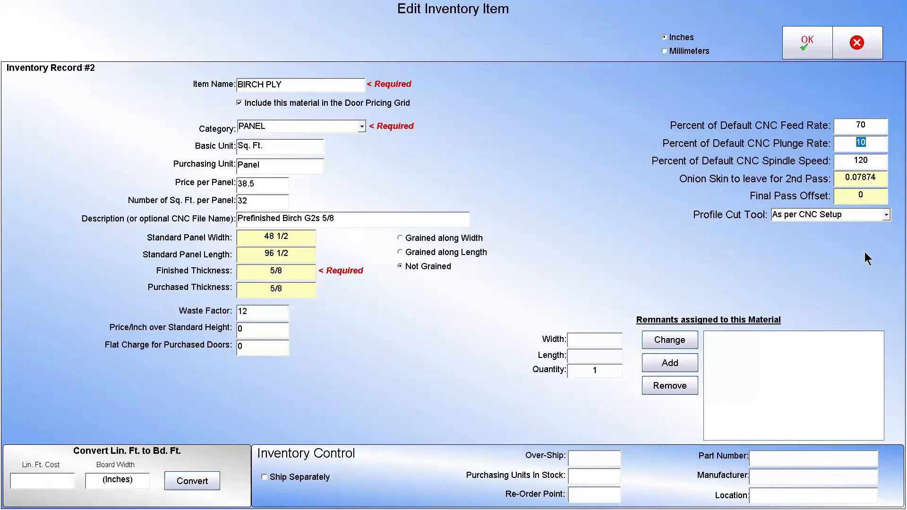
{"action": "left_click", "coordinate": [871, 46]}
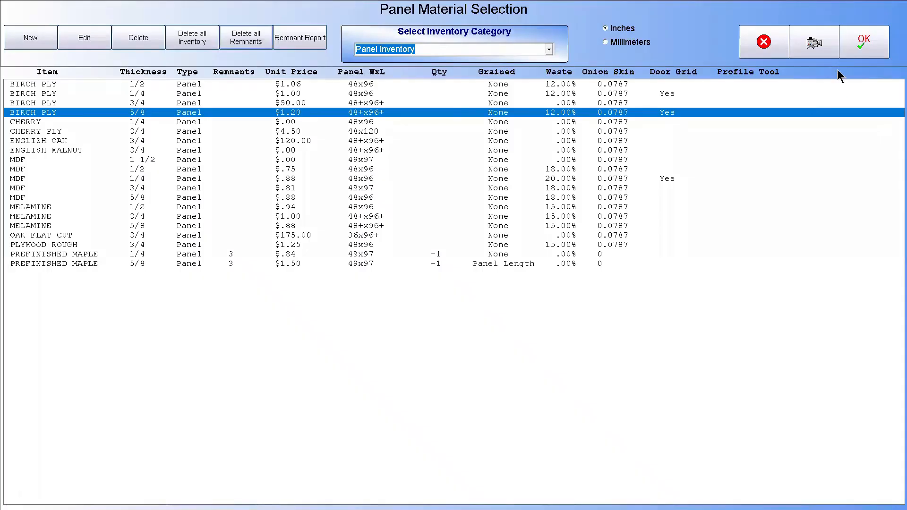
{"action": "left_click", "coordinate": [756, 40]}
- Open the router's Machine Setup, review the Horizontal XY and Vertical Z rapid move speeds, and close it
{"action": "left_click", "coordinate": [91, 32]}
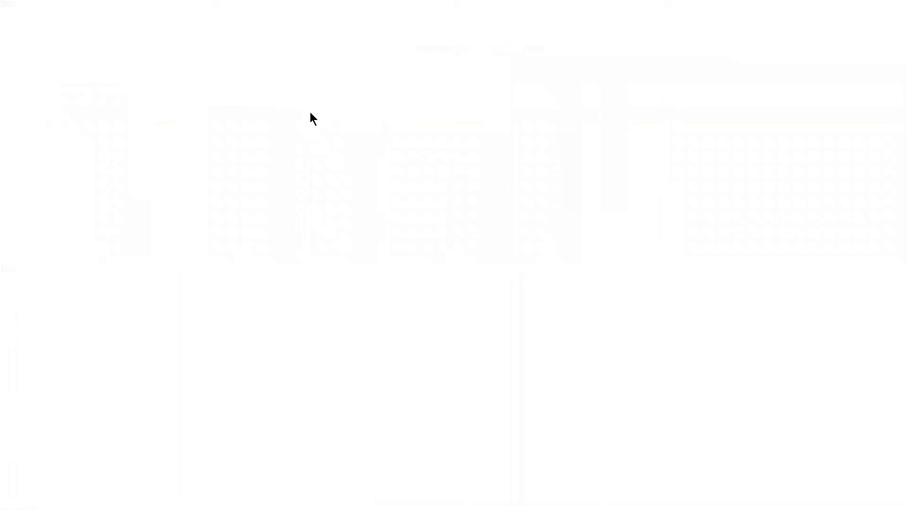
{"action": "left_click", "coordinate": [155, 109]}
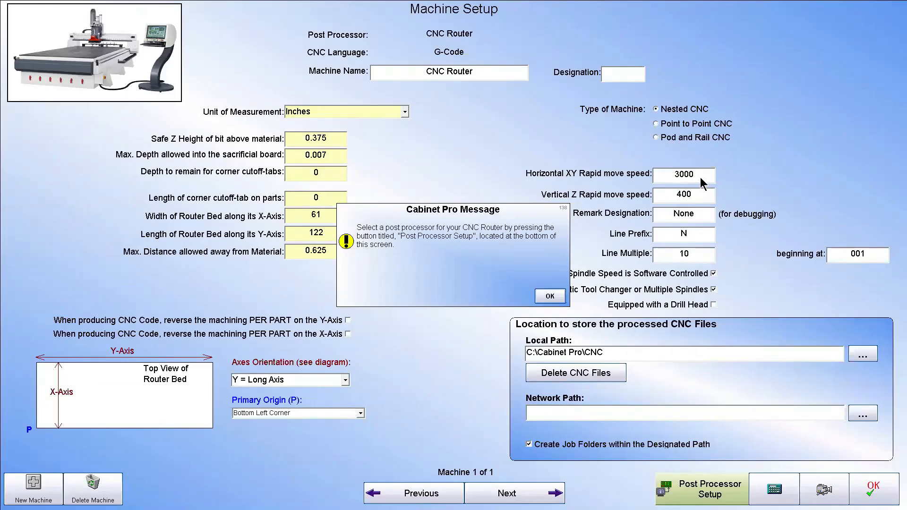
{"action": "left_click", "coordinate": [549, 296]}
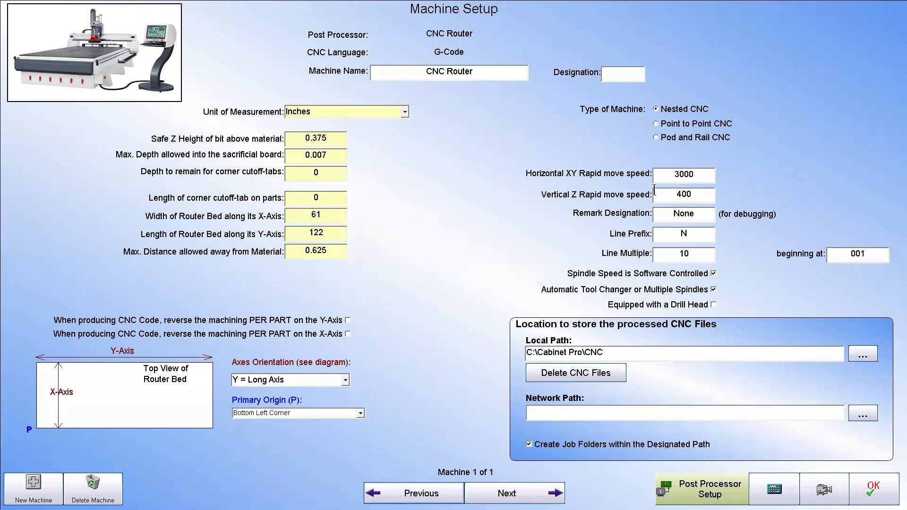
{"action": "left_click", "coordinate": [691, 175]}
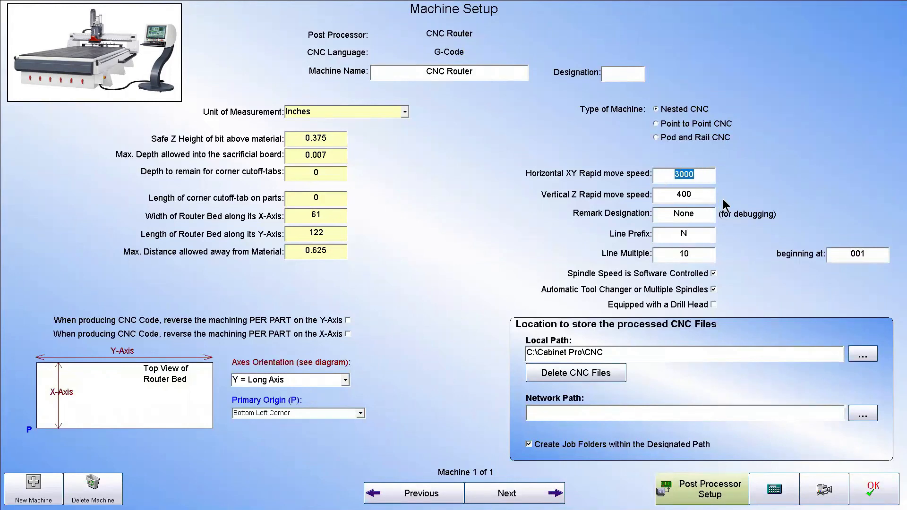
{"action": "left_click", "coordinate": [703, 197]}
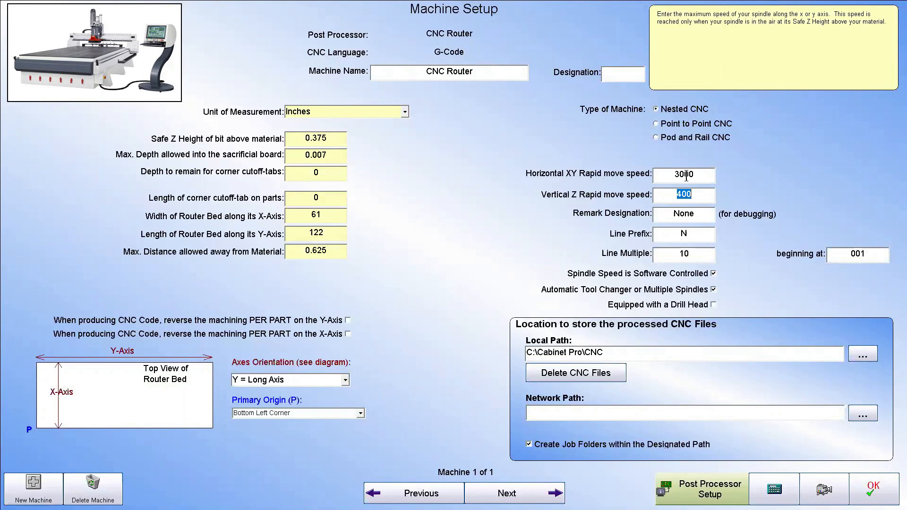
{"action": "left_click", "coordinate": [875, 491]}
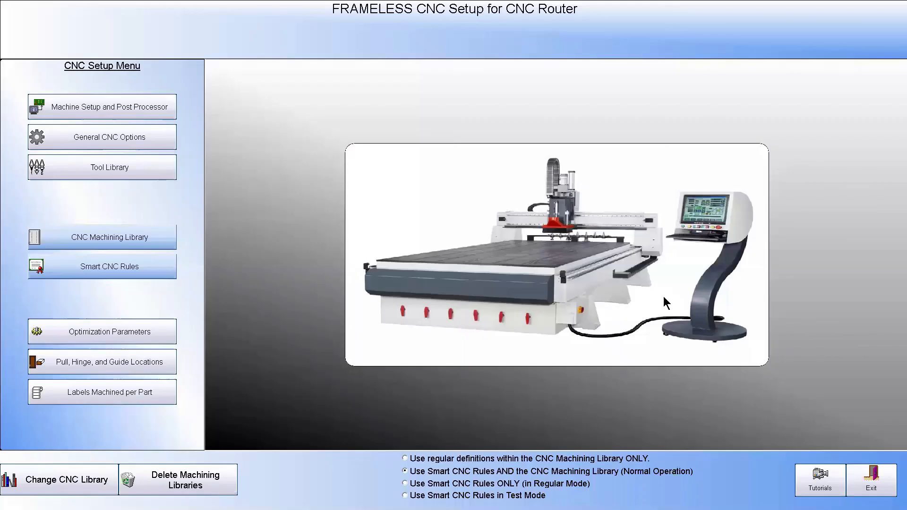
- Review the Small Parts speed reduction choices and specified speed in General CNC Options, then exit CNC Setup
{"action": "left_click", "coordinate": [105, 137]}
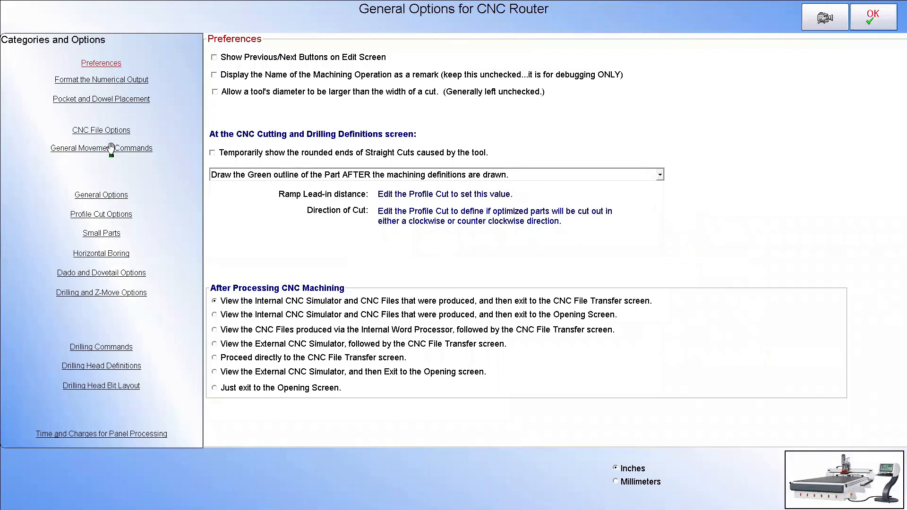
{"action": "left_click", "coordinate": [114, 234]}
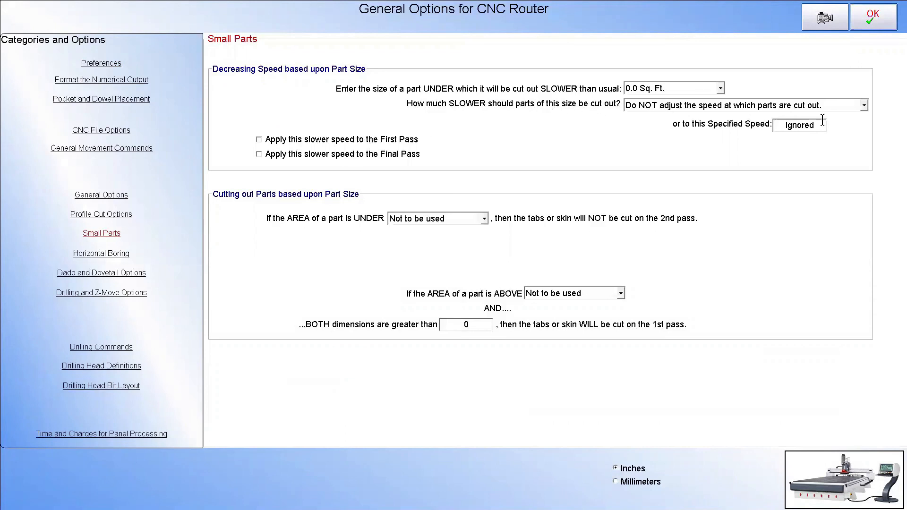
{"action": "left_click", "coordinate": [865, 106]}
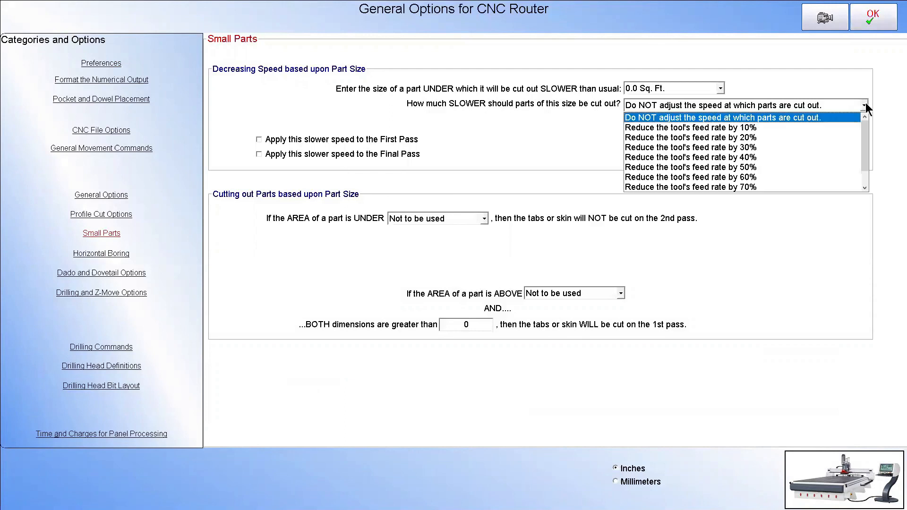
{"action": "left_click", "coordinate": [865, 106]}
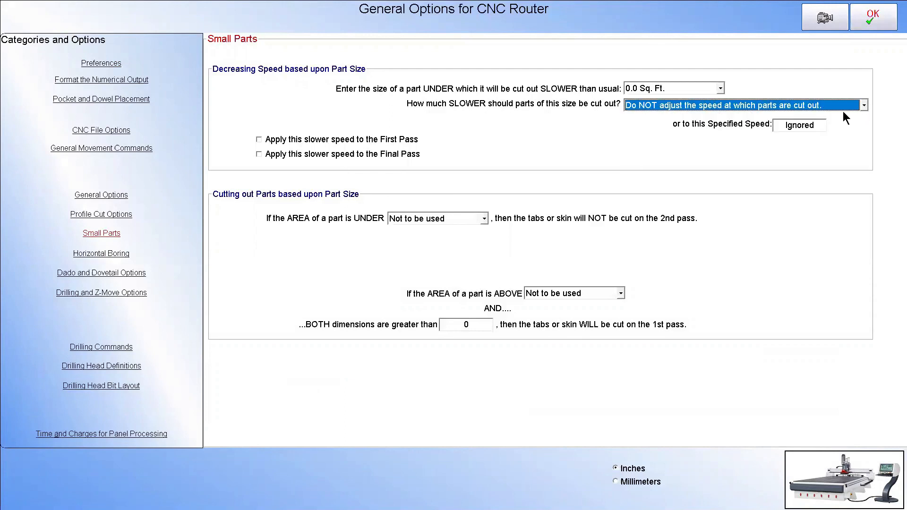
{"action": "left_click", "coordinate": [816, 127]}
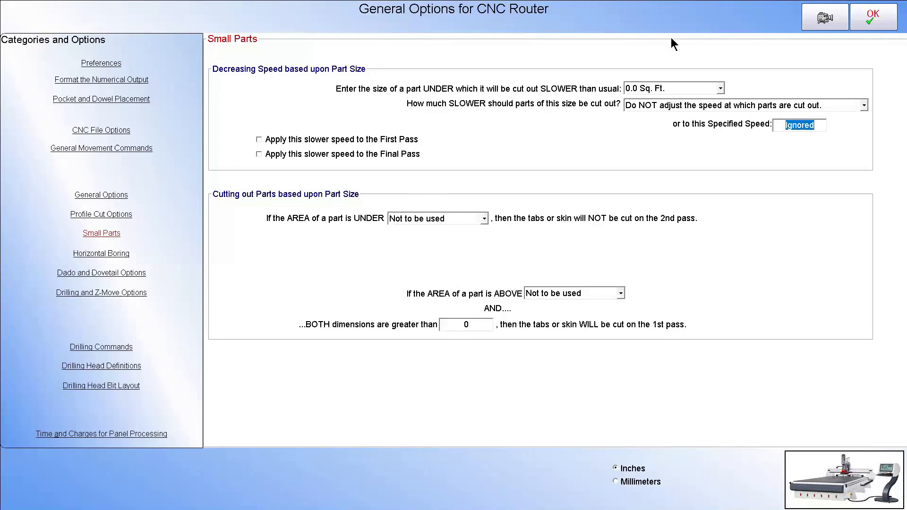
{"action": "left_click", "coordinate": [872, 17]}
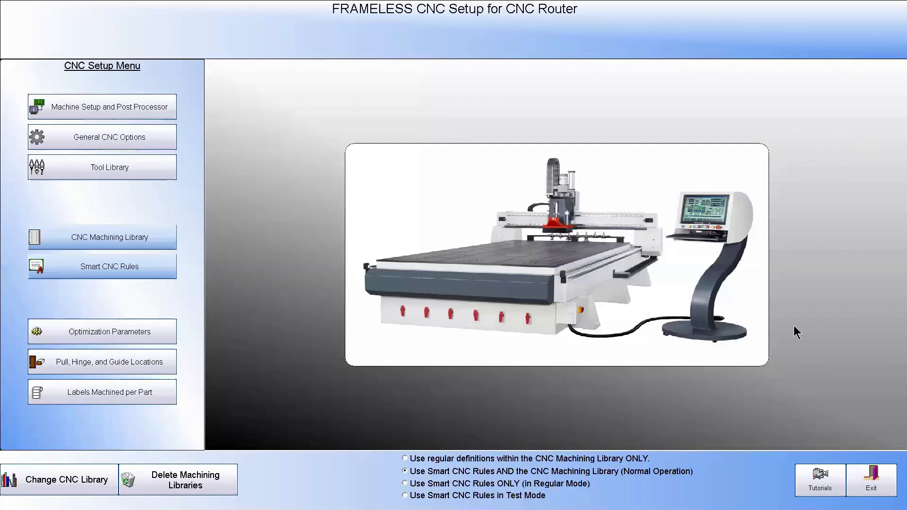
{"action": "left_click", "coordinate": [871, 484]}
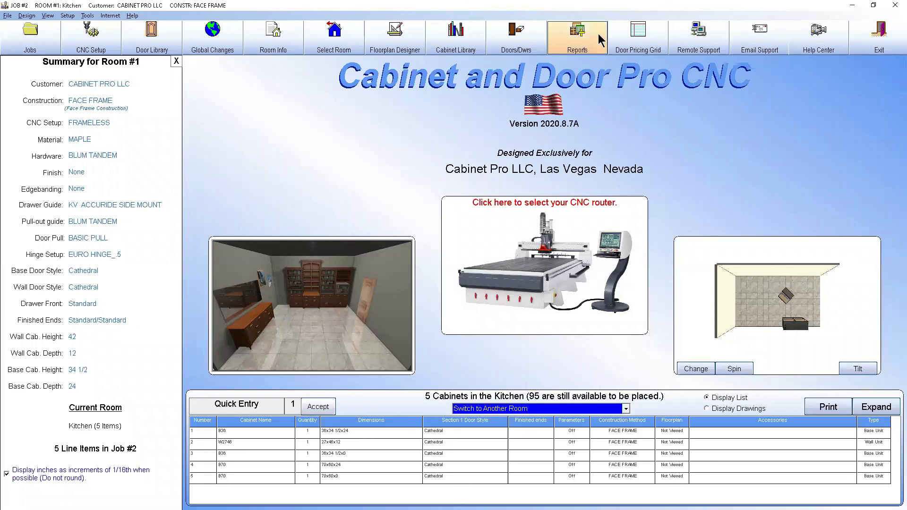
{"action": "mouse_move", "coordinate": [558, 96]}
{"action": "left_mouse_down"}
{"action": "mouse_move", "coordinate": [598, 98]}
{"action": "mouse_move", "coordinate": [562, 112]}
{"action": "left_mouse_up"}
{"action": "left_click", "coordinate": [580, 37]}
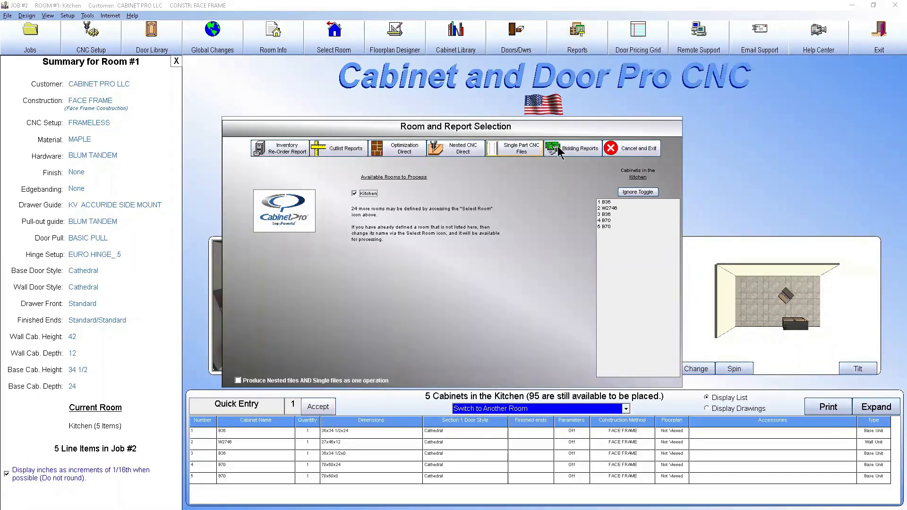
{"action": "left_click", "coordinate": [633, 148]}
- Review the After Processing CNC Machining preferences in General CNC Options and exit CNC Setup
{"action": "left_click", "coordinate": [97, 37]}
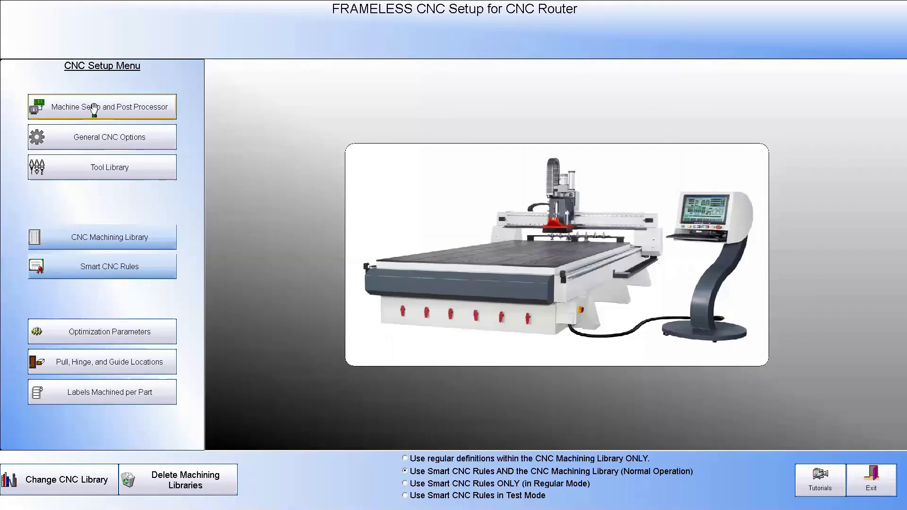
{"action": "left_click", "coordinate": [92, 139]}
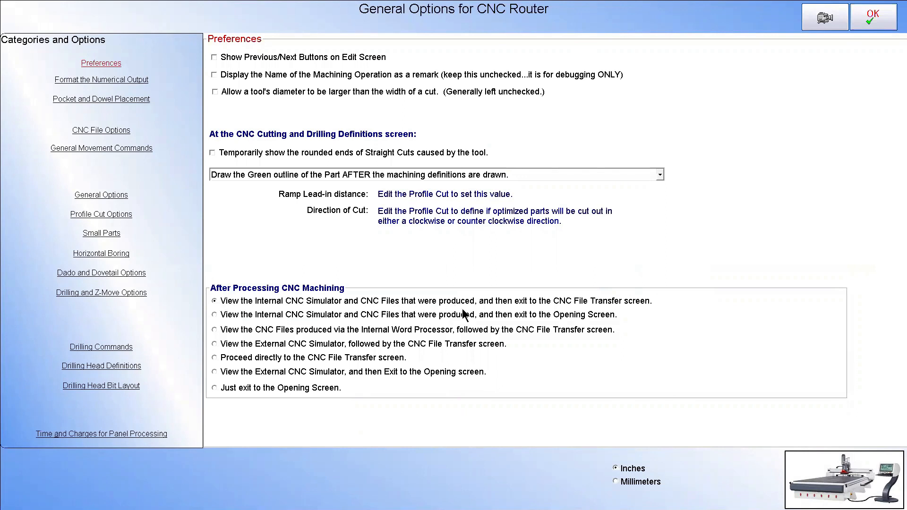
{"action": "left_click", "coordinate": [872, 18]}
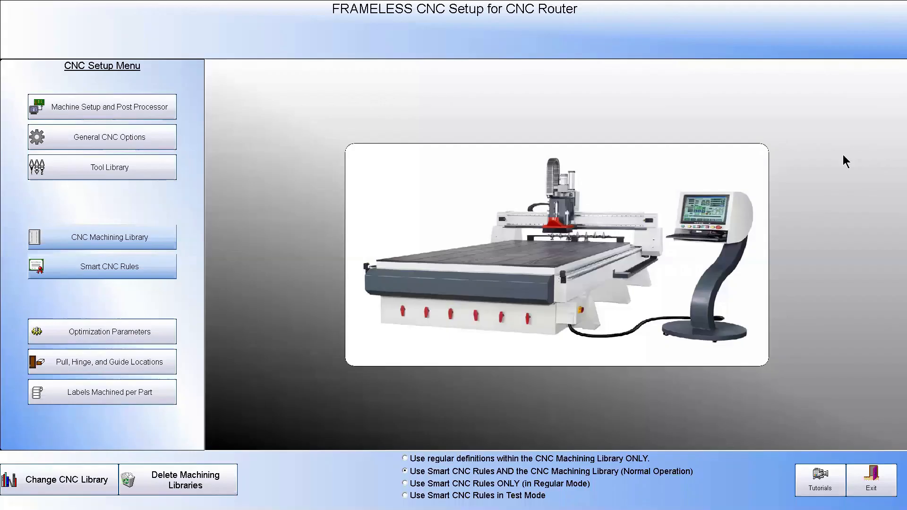
{"action": "left_click", "coordinate": [880, 482]}
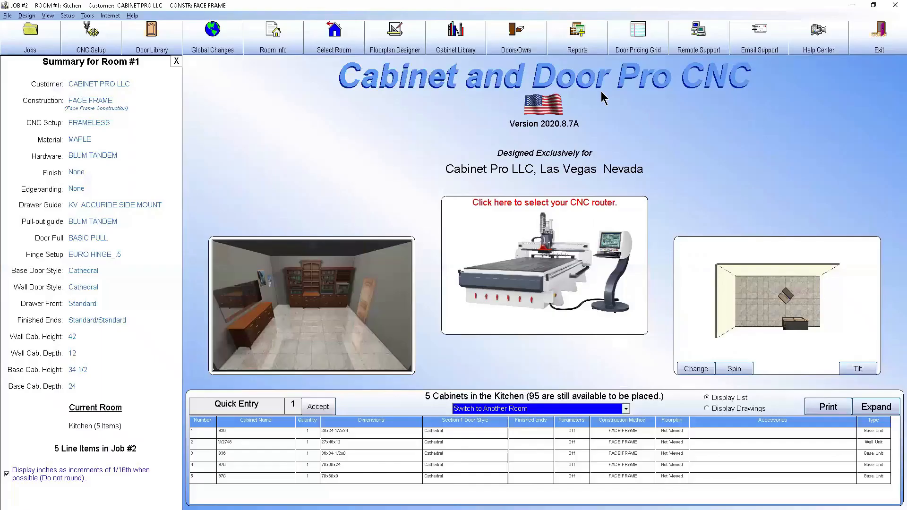
- Optimize the Kitchen's cabinet parts with CNC Nesting and process the nested sheets into CNC files
{"action": "left_click", "coordinate": [582, 42]}
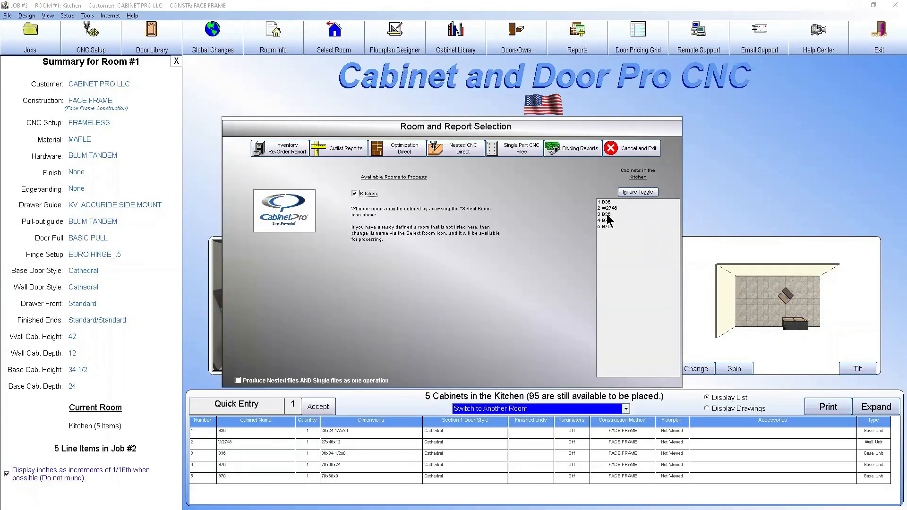
{"action": "left_click", "coordinate": [352, 149]}
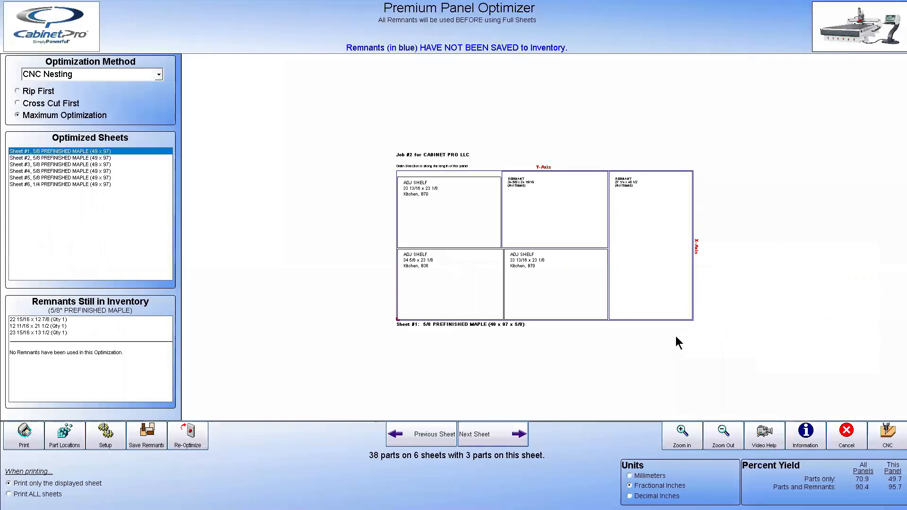
{"action": "mouse_move", "coordinate": [101, 217]}
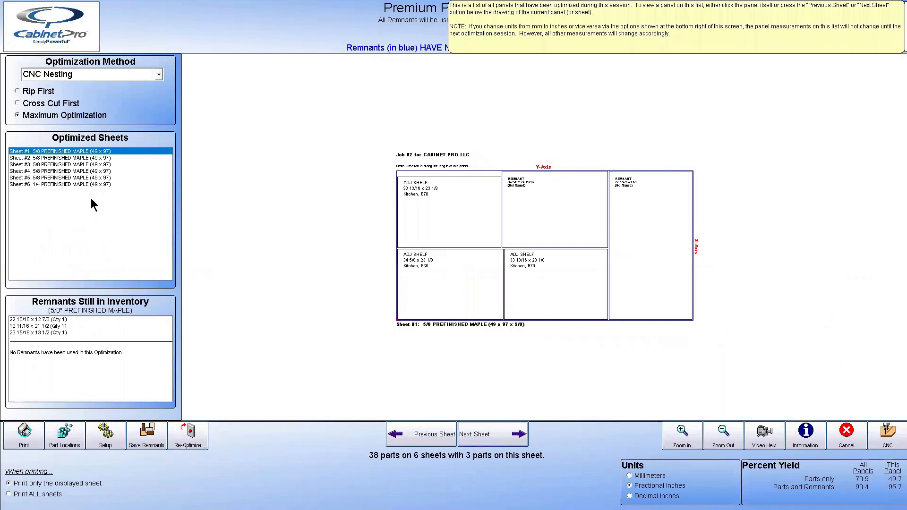
{"action": "left_click", "coordinate": [881, 430]}
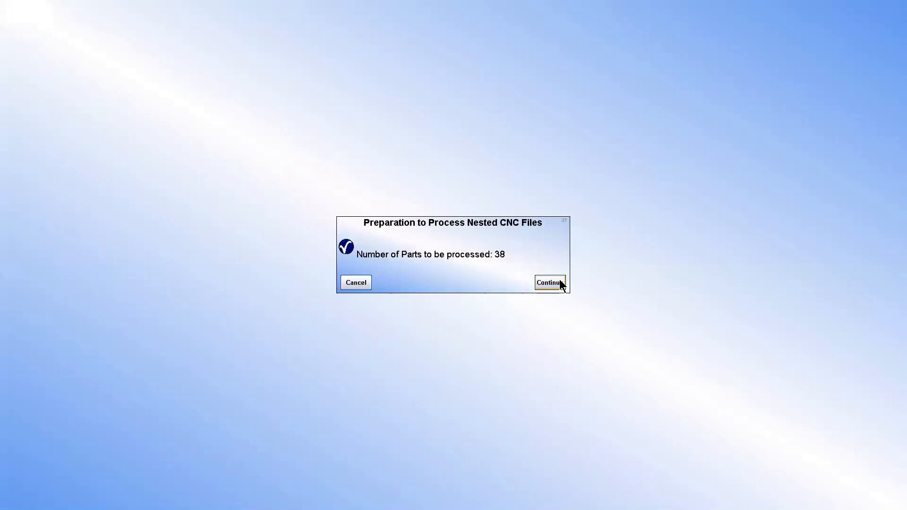
{"action": "left_click", "coordinate": [556, 282]}
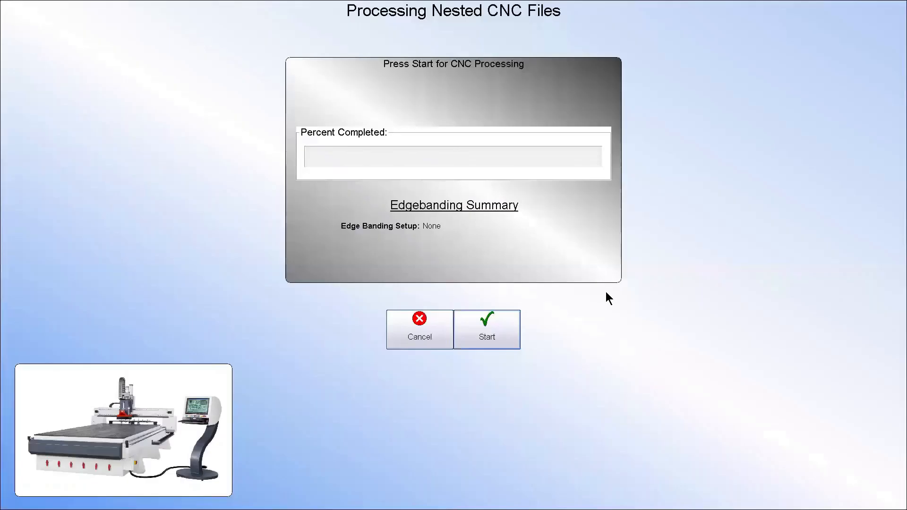
{"action": "left_click", "coordinate": [517, 330]}
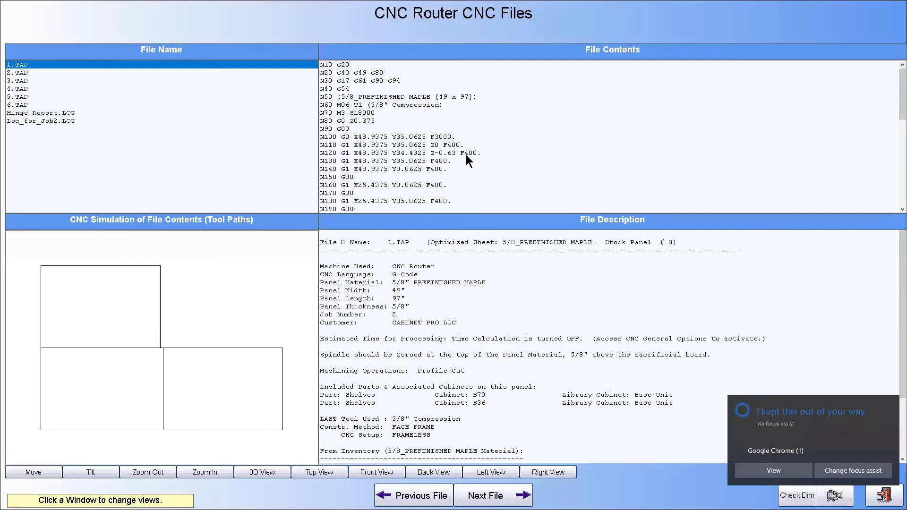
- Examine the enlarged G-code of 1.TAP and the enlarged tool path simulation of 4.TAP, returning to the four-pane view after each
{"action": "left_click", "coordinate": [476, 144]}
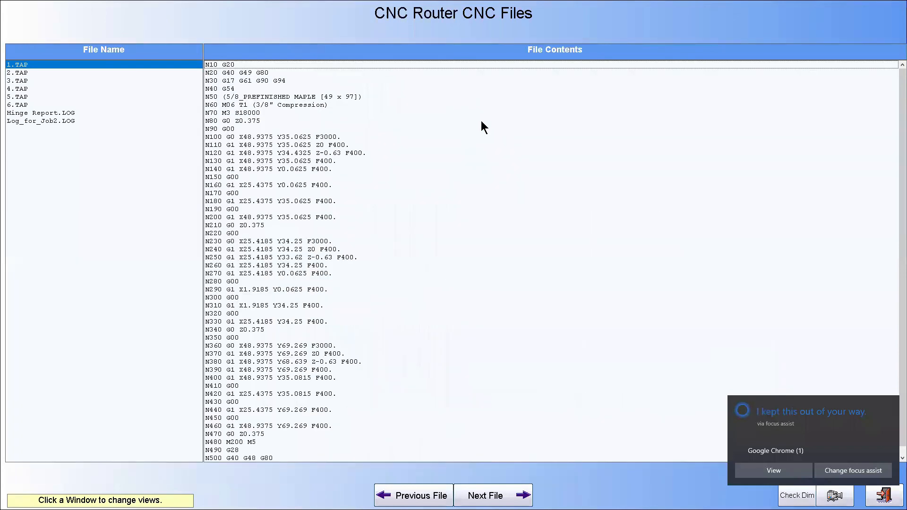
{"action": "left_click", "coordinate": [449, 179]}
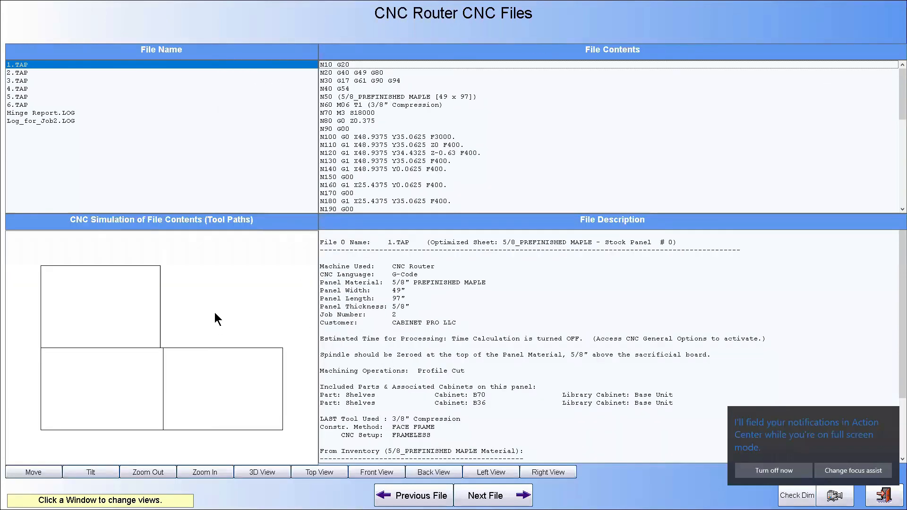
{"action": "left_click", "coordinate": [21, 88]}
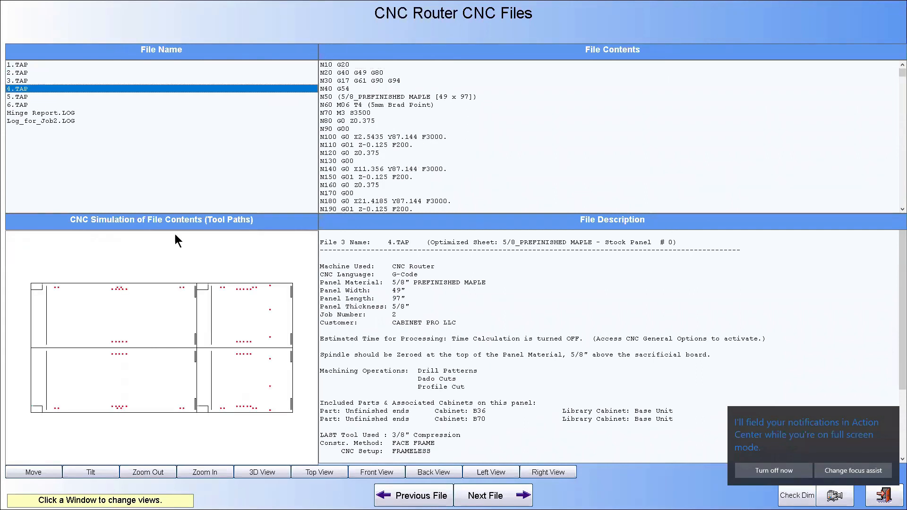
{"action": "left_click", "coordinate": [262, 263]}
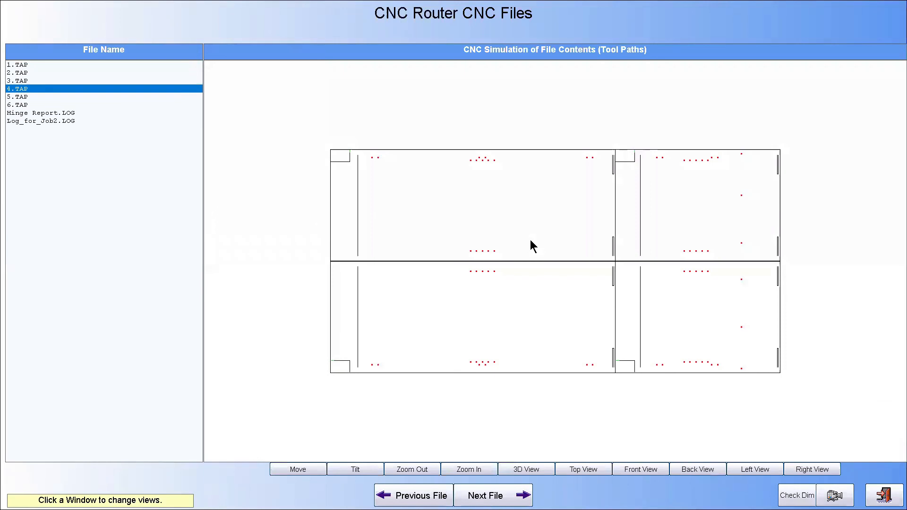
{"action": "left_click", "coordinate": [505, 121]}
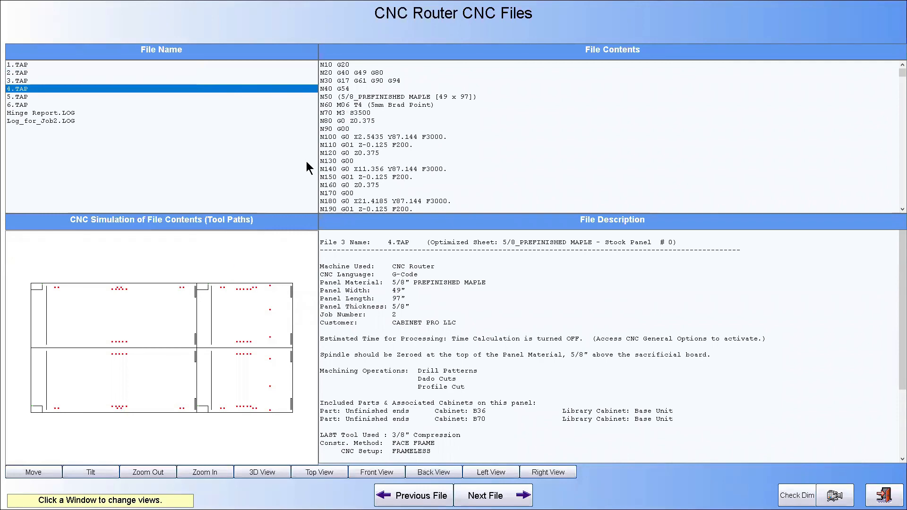
- Examine the rapid move and plunge feed rates in the enlarged G-code of 4.TAP, around lines N100 and N110
{"action": "left_click", "coordinate": [526, 116]}
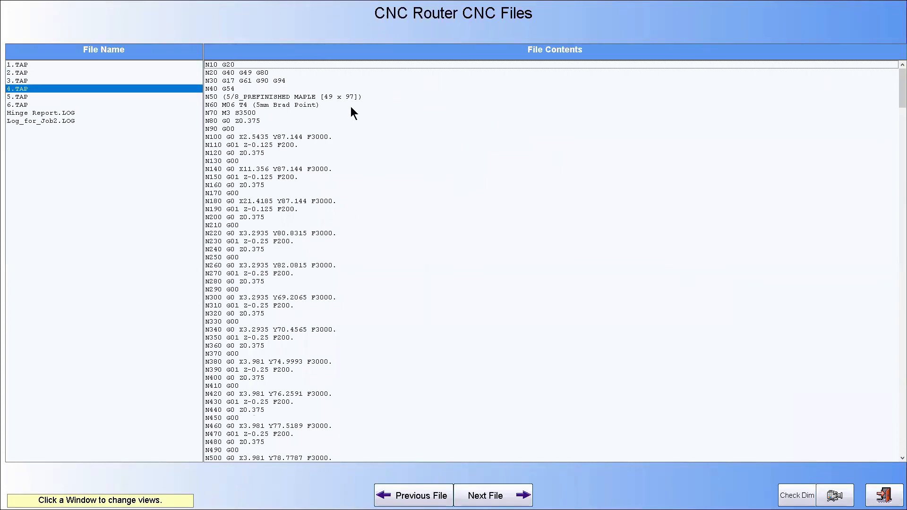
{"action": "left_click", "coordinate": [512, 194]}
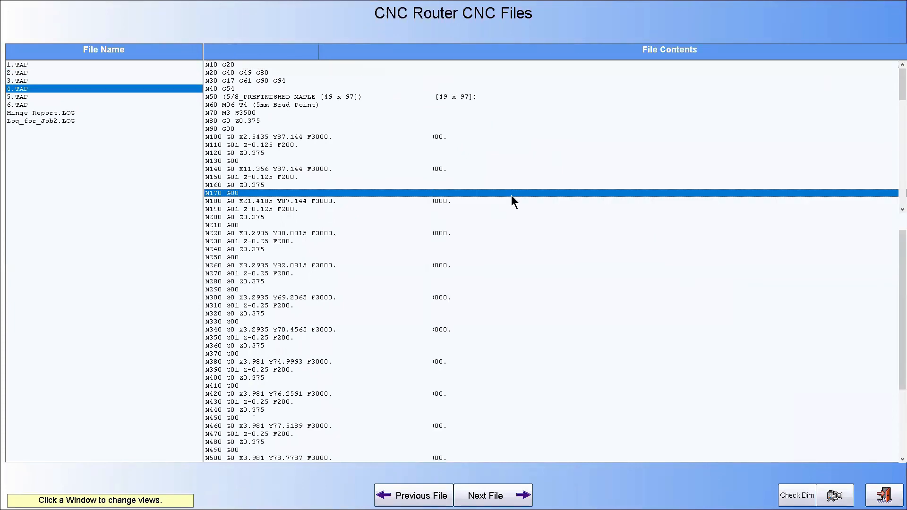
{"action": "left_click", "coordinate": [599, 122]}
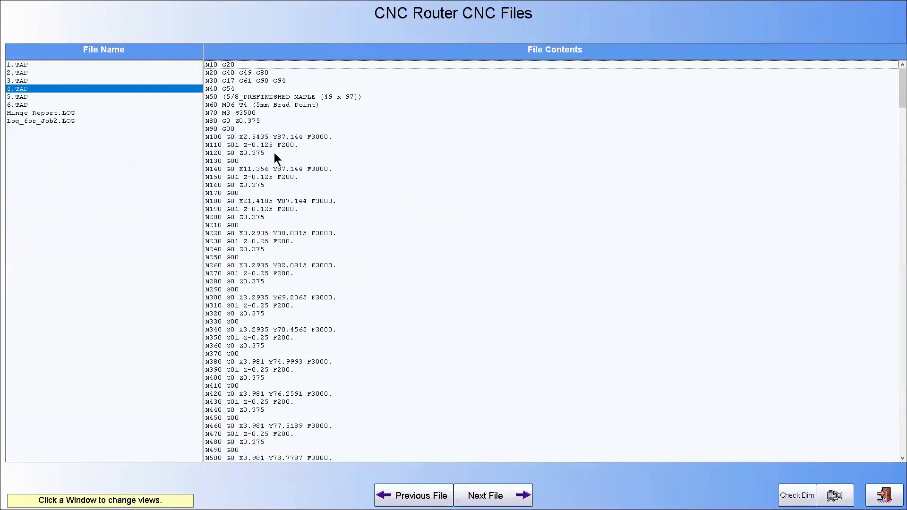
{"action": "left_click", "coordinate": [309, 137]}
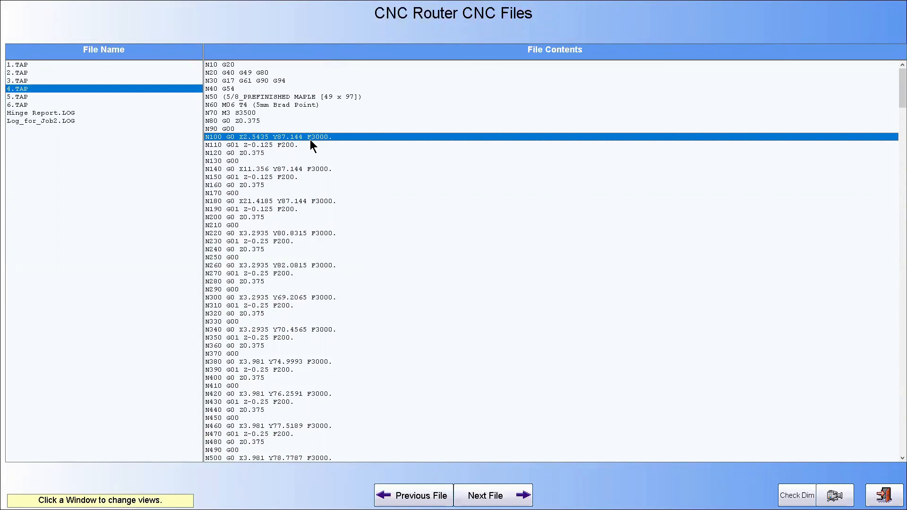
{"action": "left_click", "coordinate": [309, 140]}
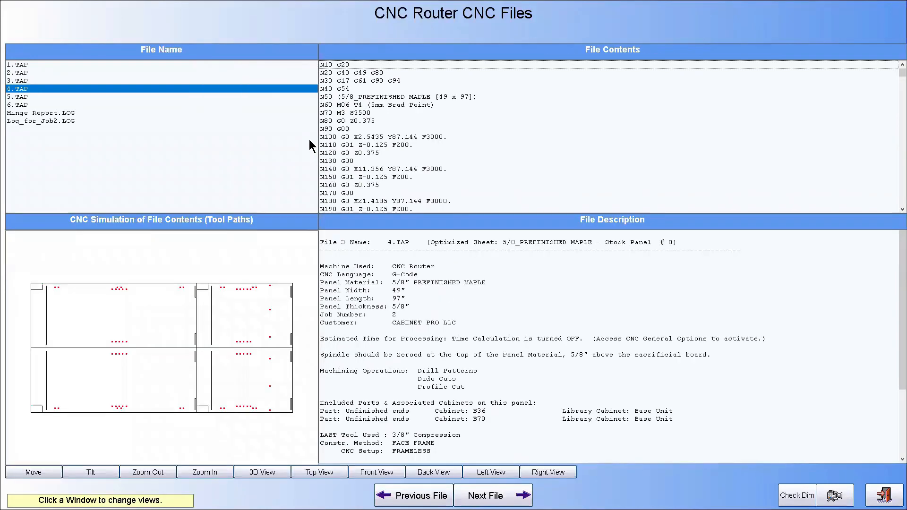
{"action": "left_click", "coordinate": [444, 146]}
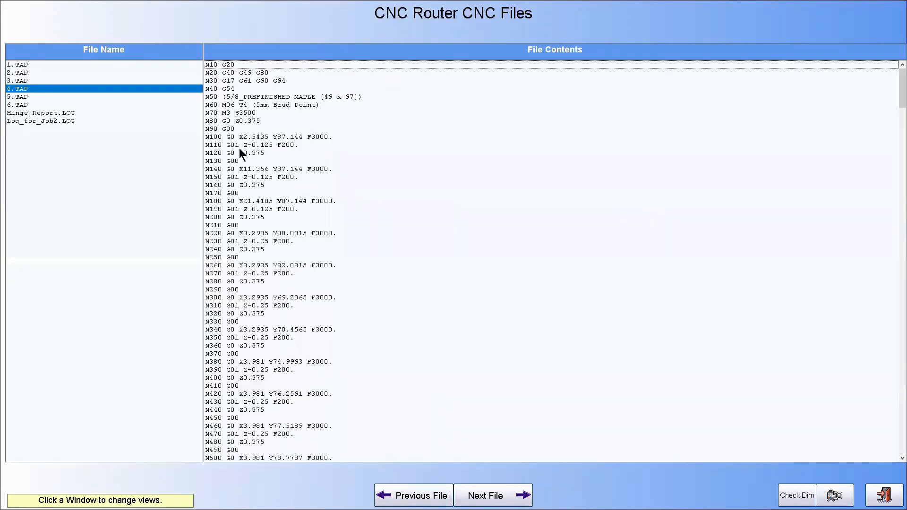